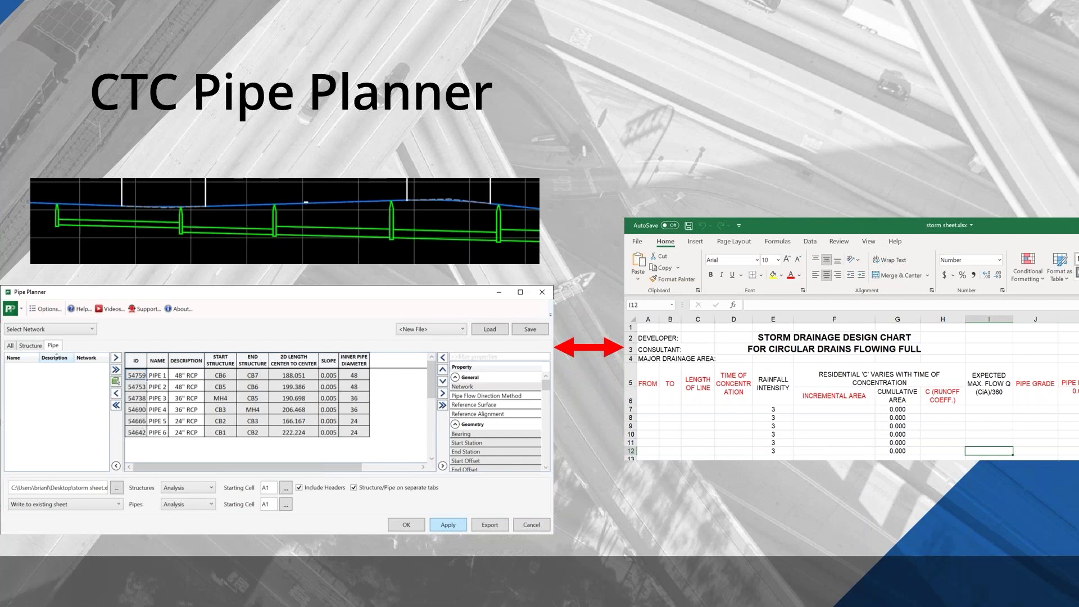
- Switch to Civil 3D and examine the storm network's pipes, structures, catchments and flow paths in plan
key("alt+Tab")
key("alt+Tab")
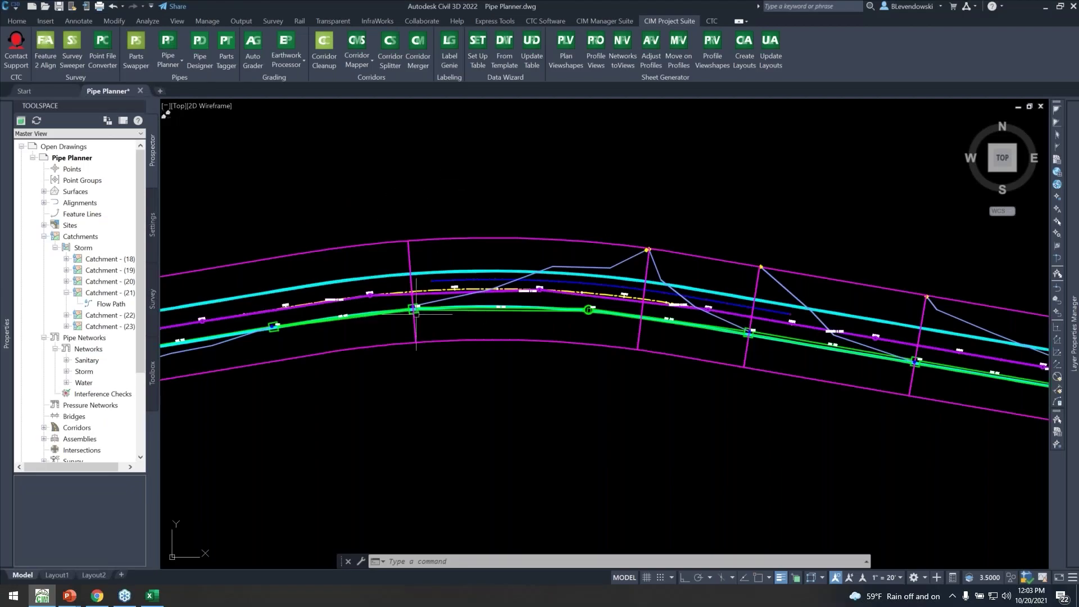
middle_click_drag(470, 394, 576, 379)
middle_click_drag(445, 394, 565, 390)
scroll(335, 347, "up", 4)
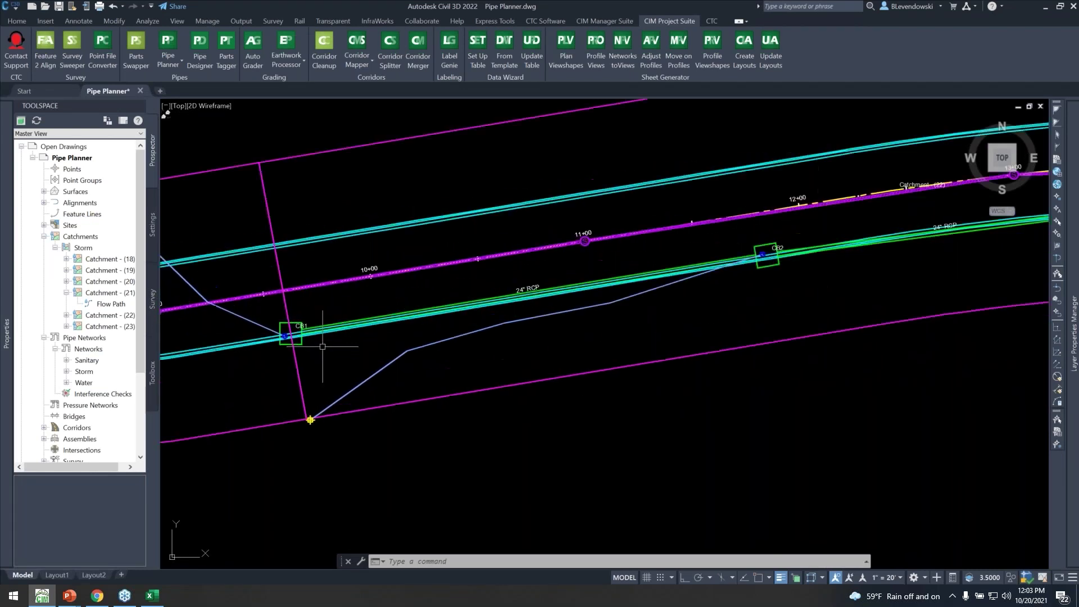
scroll(310, 352, "down", 4)
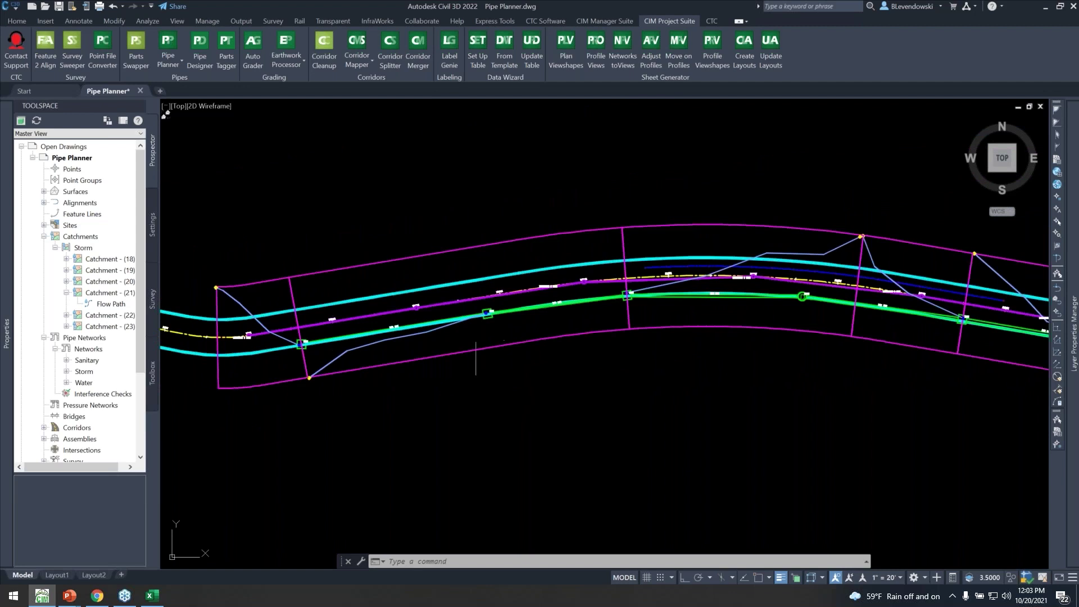
middle_click_drag(646, 337, 454, 343)
mouse_move(648, 342)
middle_mouse_down()
mouse_move(436, 321)
mouse_move(339, 334)
middle_mouse_up()
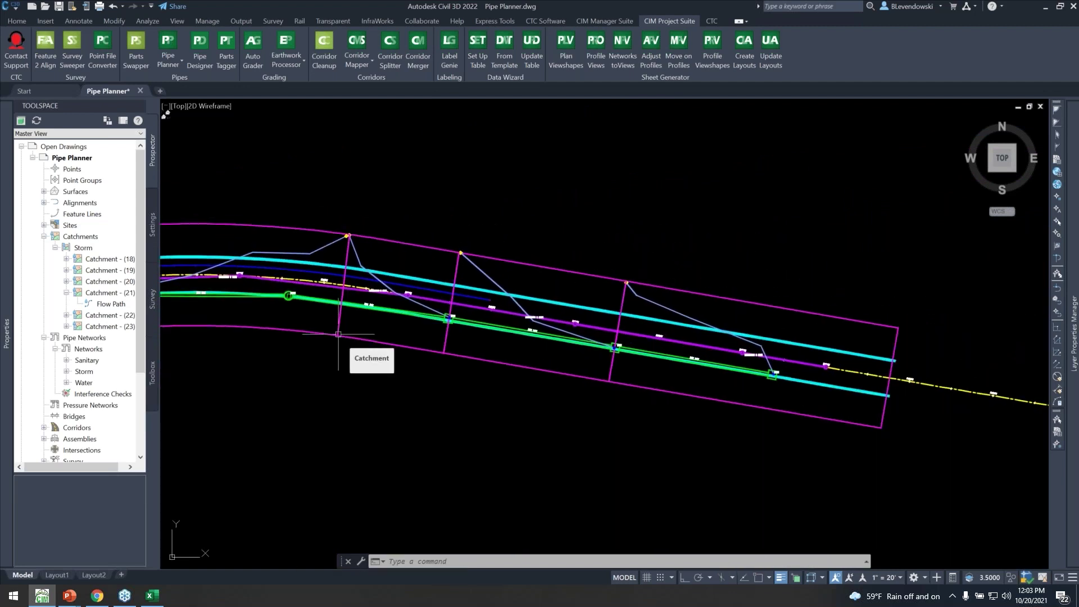
middle_click_drag(392, 339, 563, 342)
scroll(442, 309, "up", 2)
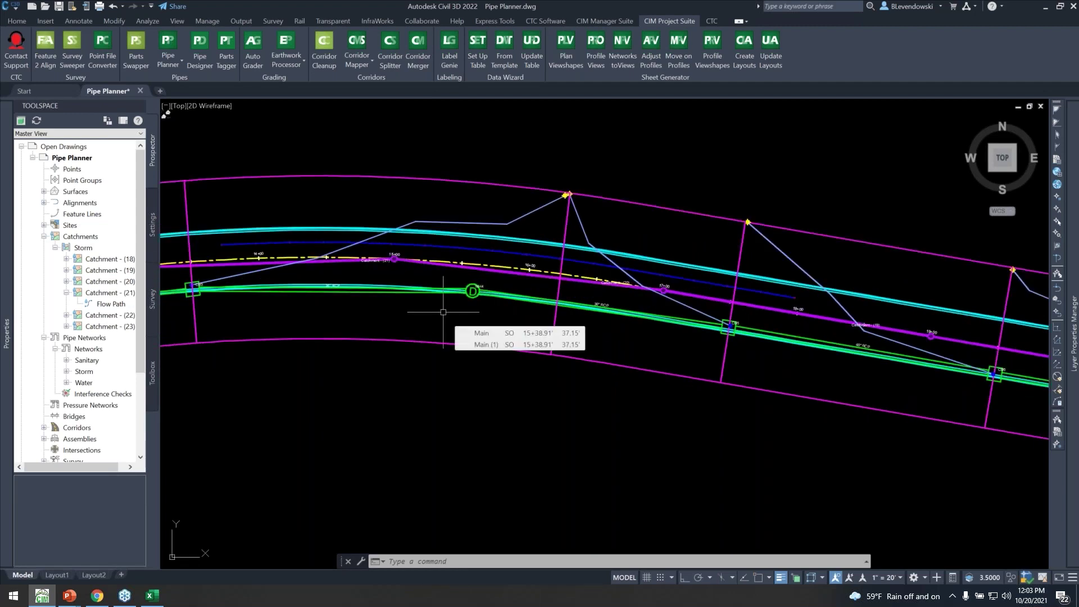
scroll(317, 279, "up", 4)
scroll(354, 307, "up", 2)
scroll(495, 315, "down", 2)
scroll(526, 318, "down", 4)
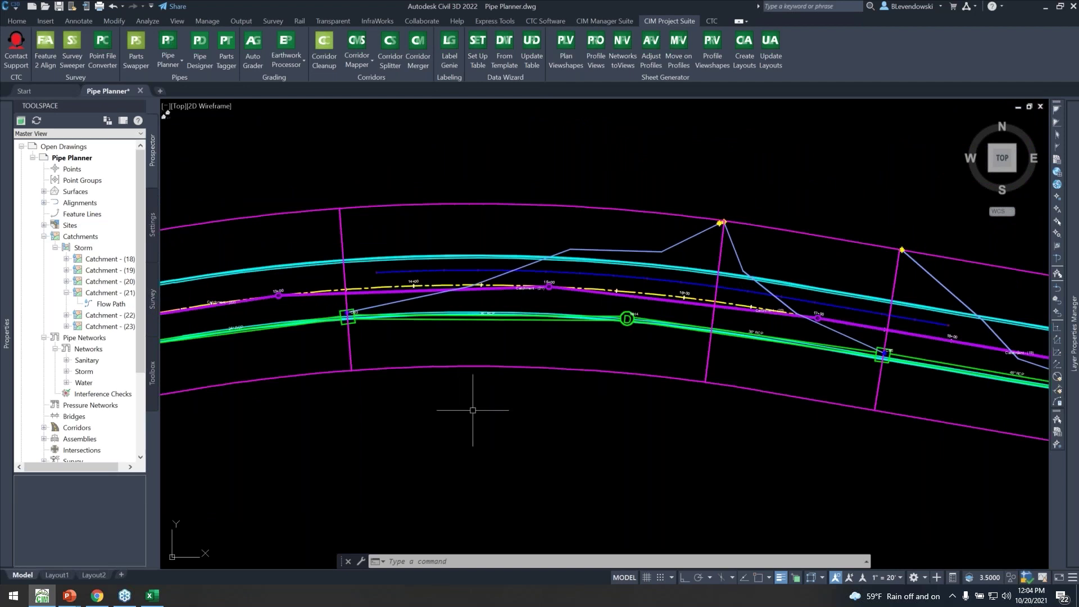
scroll(473, 411, "down", 2)
- Examine the storm pipes and structures in the Main profile view, and return to the plan
middle_click_drag(484, 448, 719, 271)
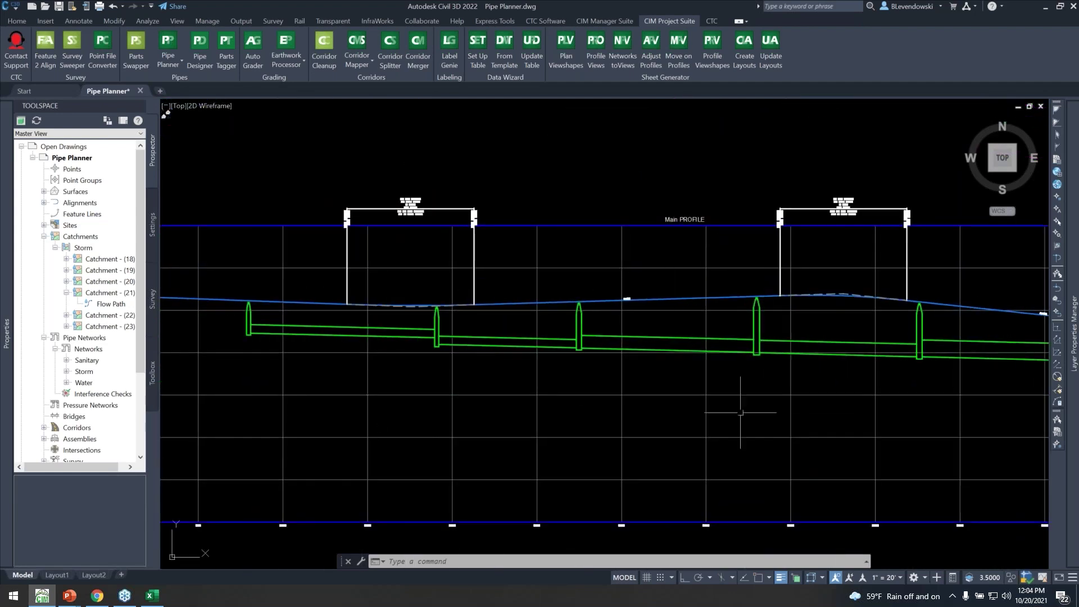
middle_click_drag(753, 415, 326, 426)
mouse_move(712, 373)
middle_mouse_down()
mouse_move(646, 423)
mouse_move(699, 524)
middle_mouse_up()
scroll(700, 525, "down", 2)
middle_click_drag(526, 351, 600, 426)
scroll(529, 366, "up", 2)
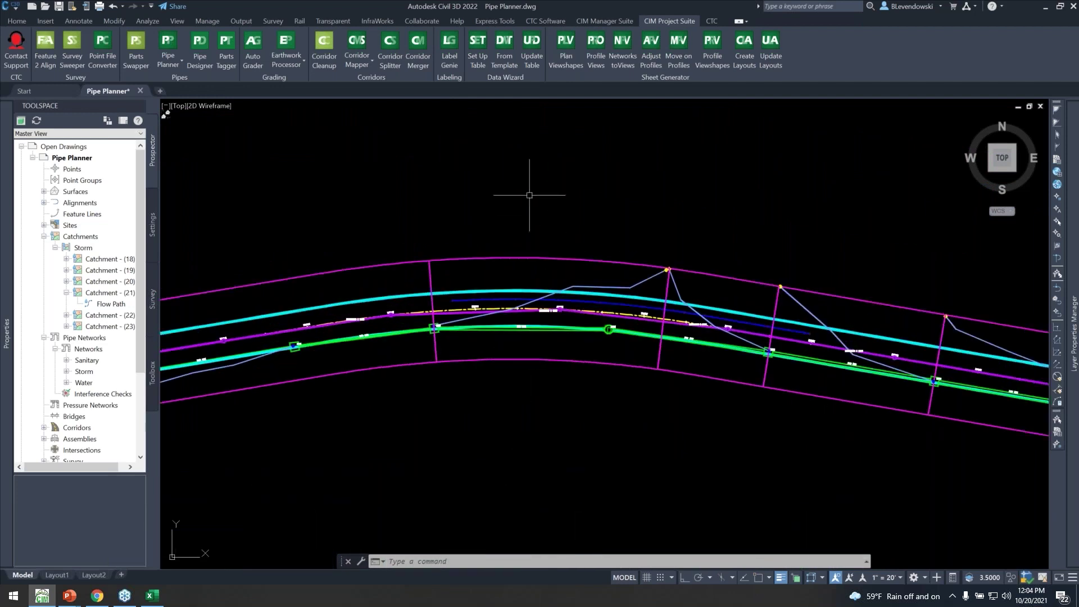
- Start Edit/Export Pipe Networks and clear all parts and property columns from the Pipe and All tables
left_click(167, 61)
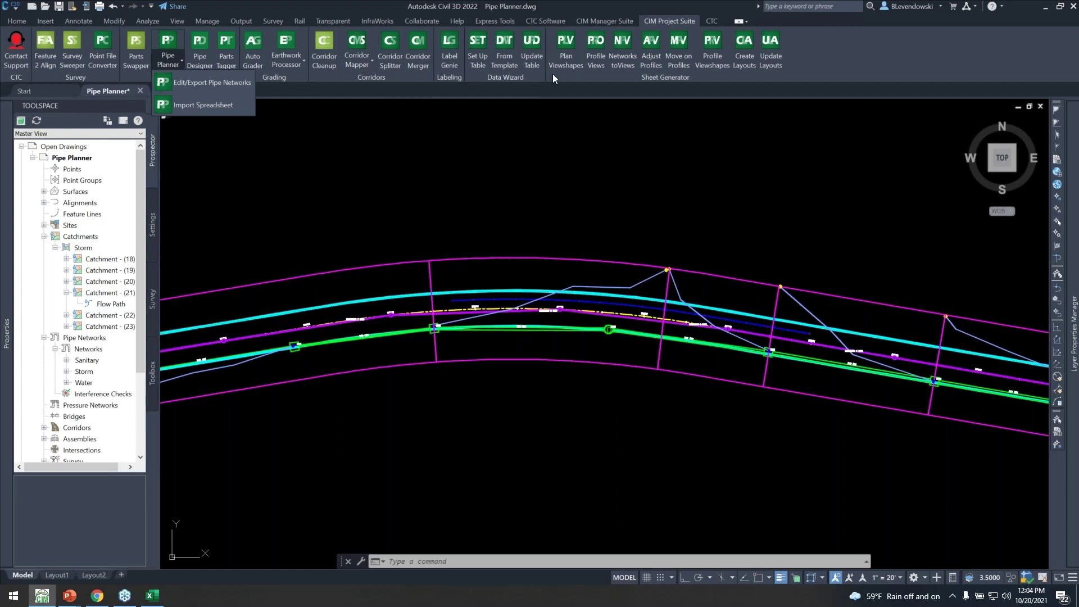
left_click(217, 81)
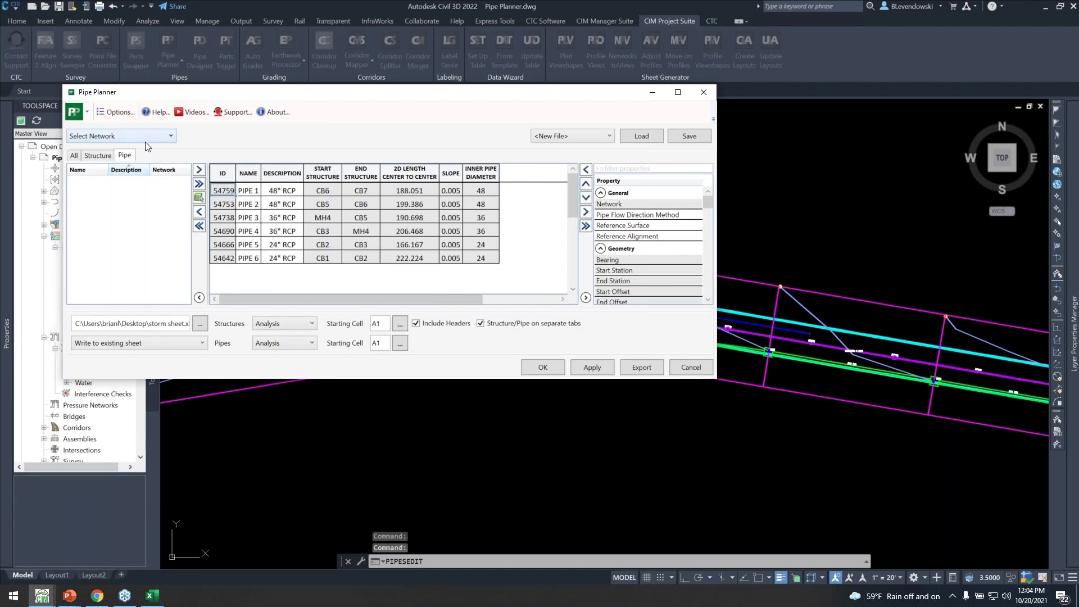
left_click(199, 226)
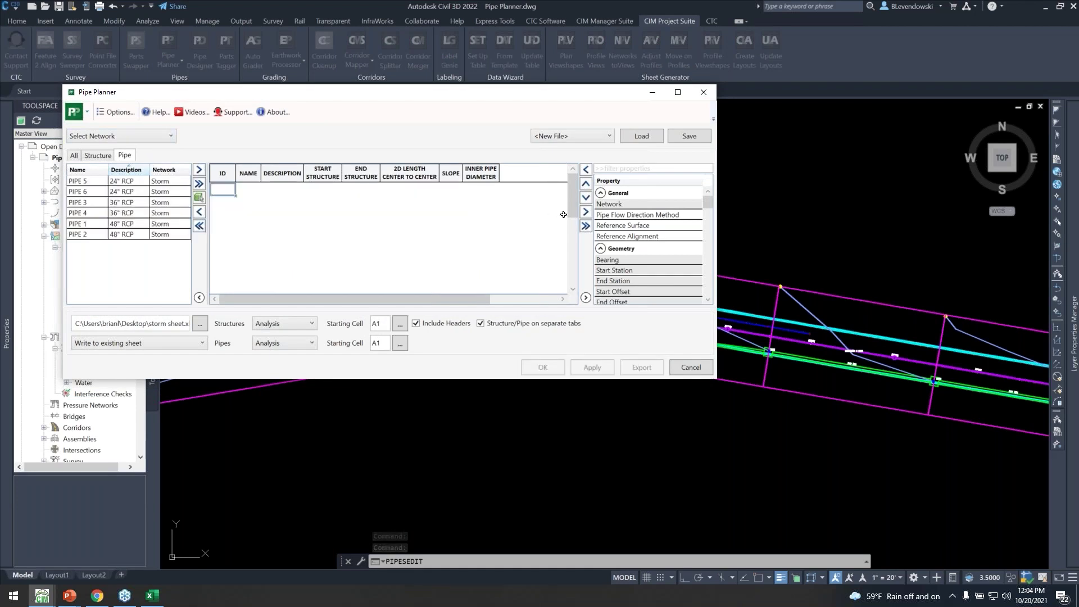
left_click(587, 226)
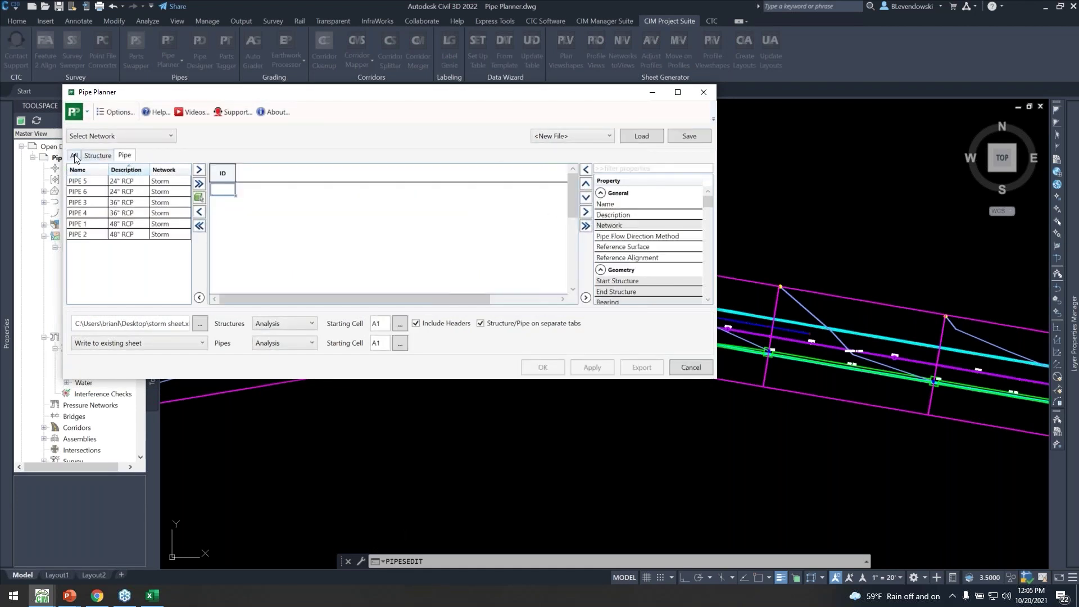
left_click(75, 156)
left_click(201, 226)
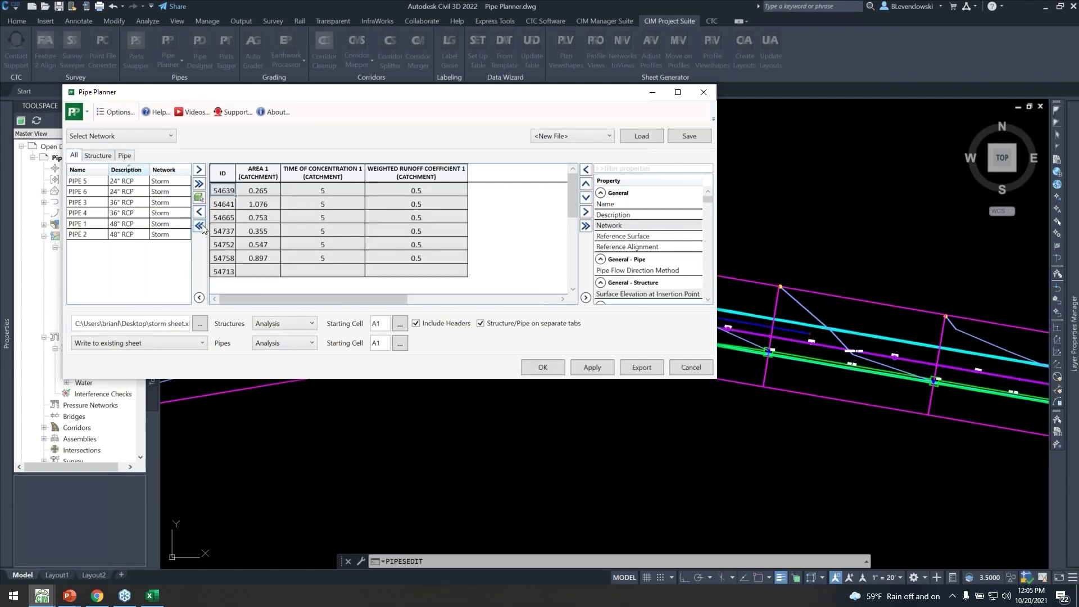
left_click(587, 227)
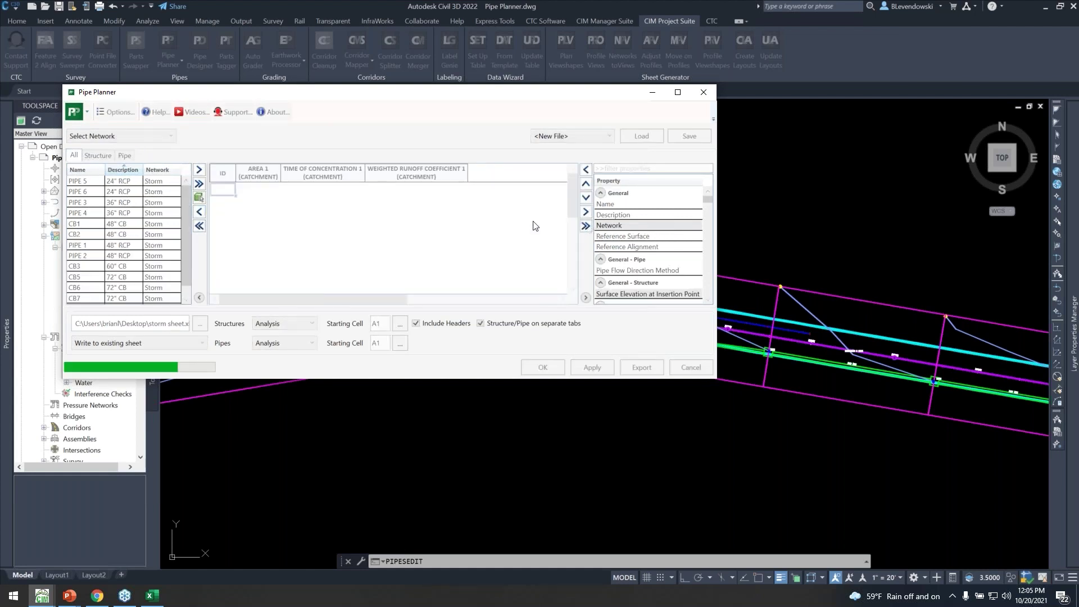
- Deselect the Storm network in the Pipe Planner and select it again as the source network
left_click(121, 136)
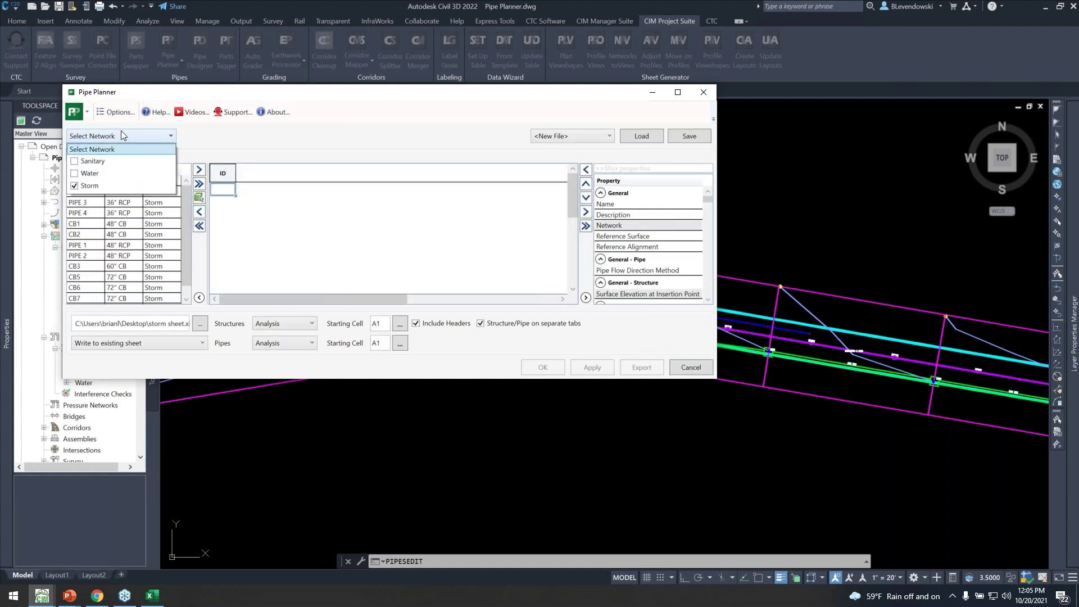
left_click(80, 186)
left_click_drag(303, 98, 408, 150)
left_click(265, 186)
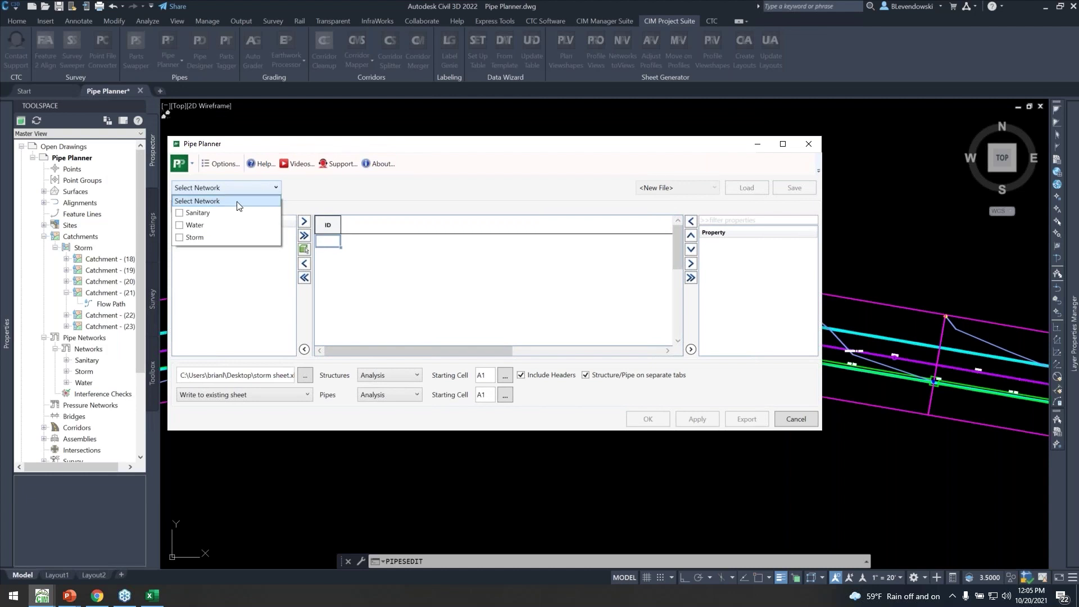
left_click(179, 242)
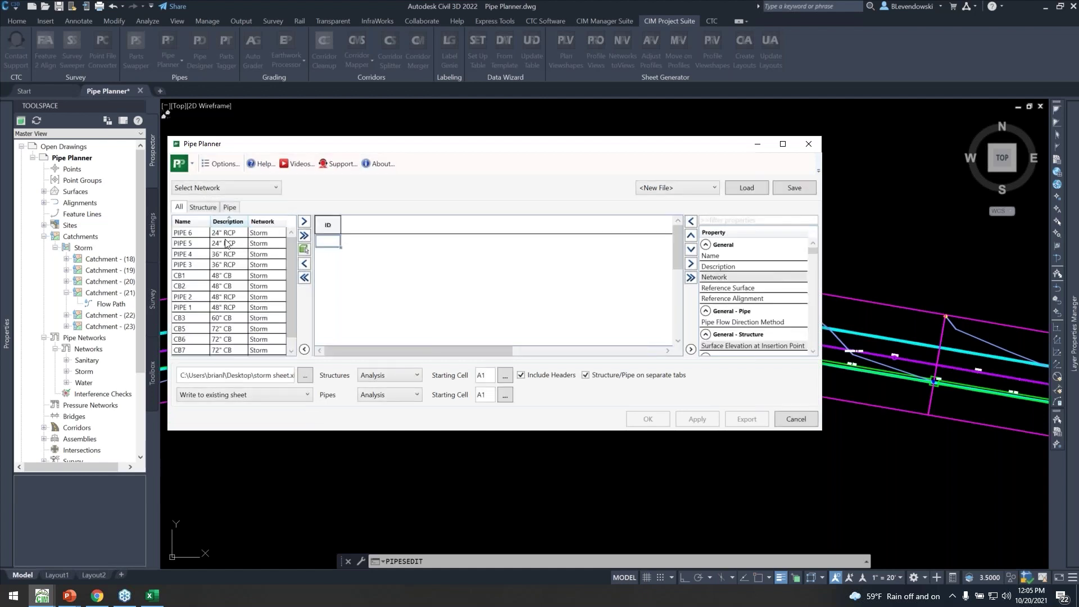
- Sort the part list by name in descending order and review only the structures, ending with only the pipes listed
left_click_drag(197, 235, 237, 328)
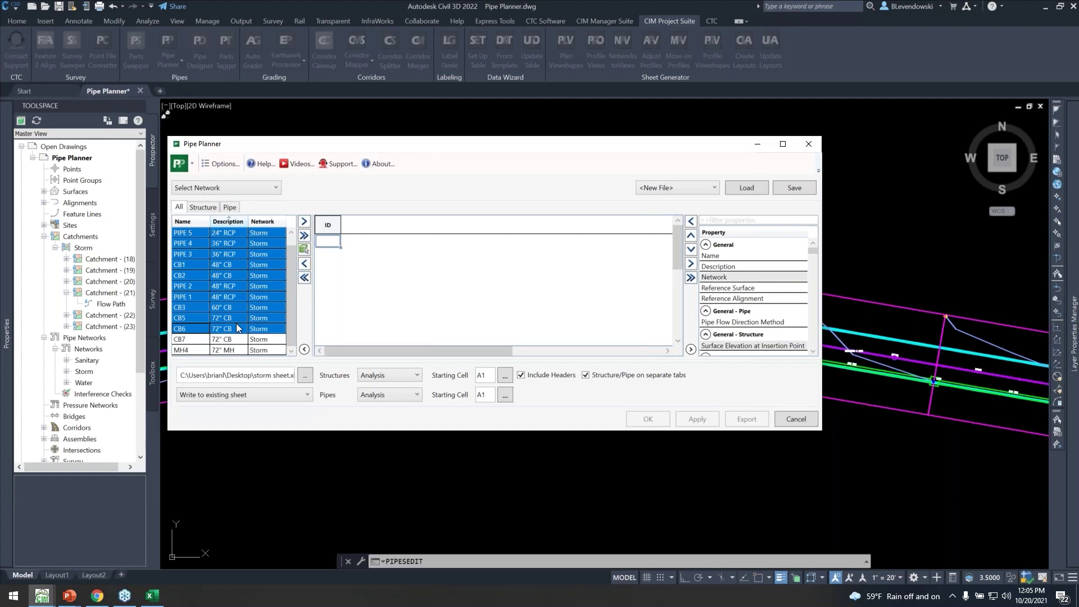
scroll(235, 318, "up", 1)
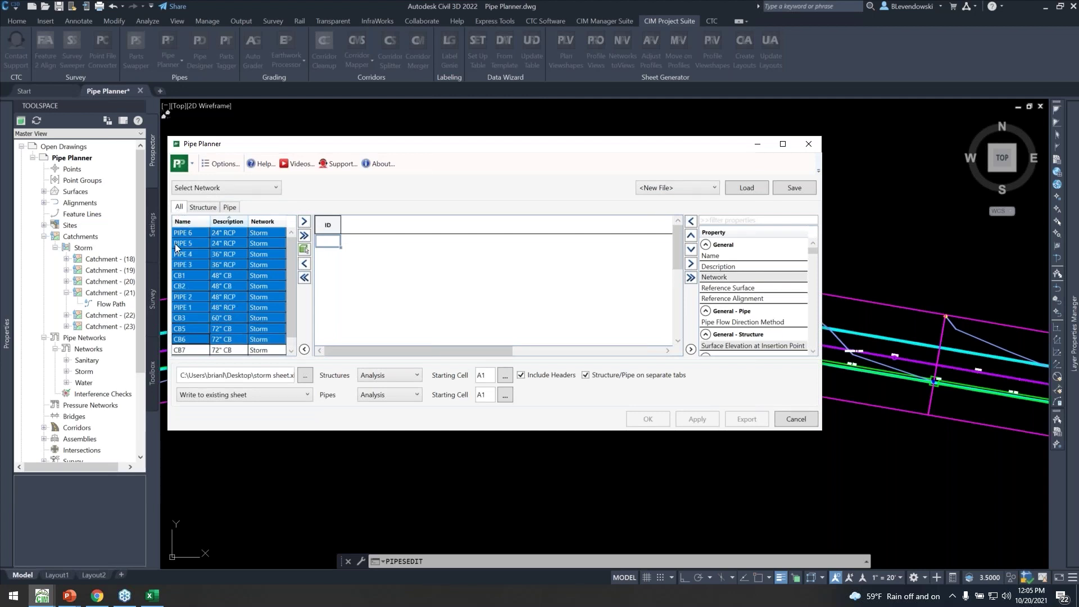
left_click(192, 220)
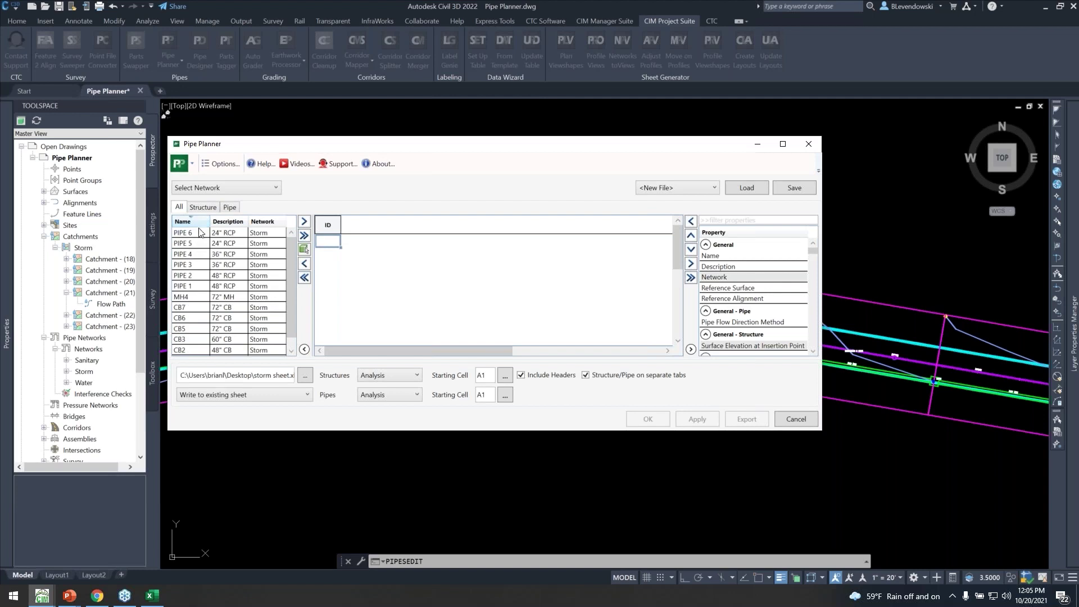
left_click(203, 208)
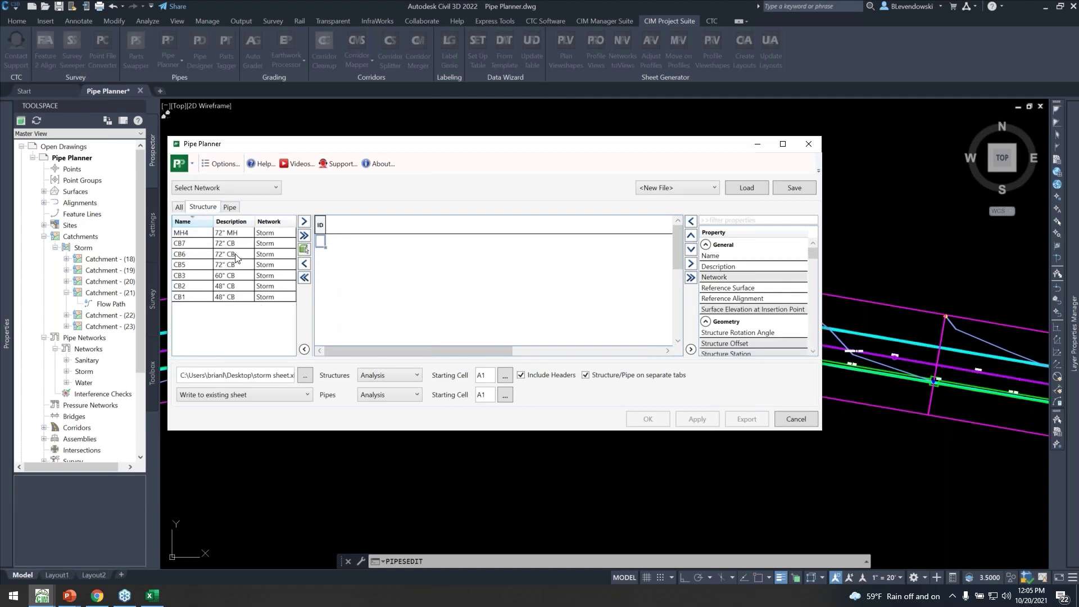
left_click(230, 208)
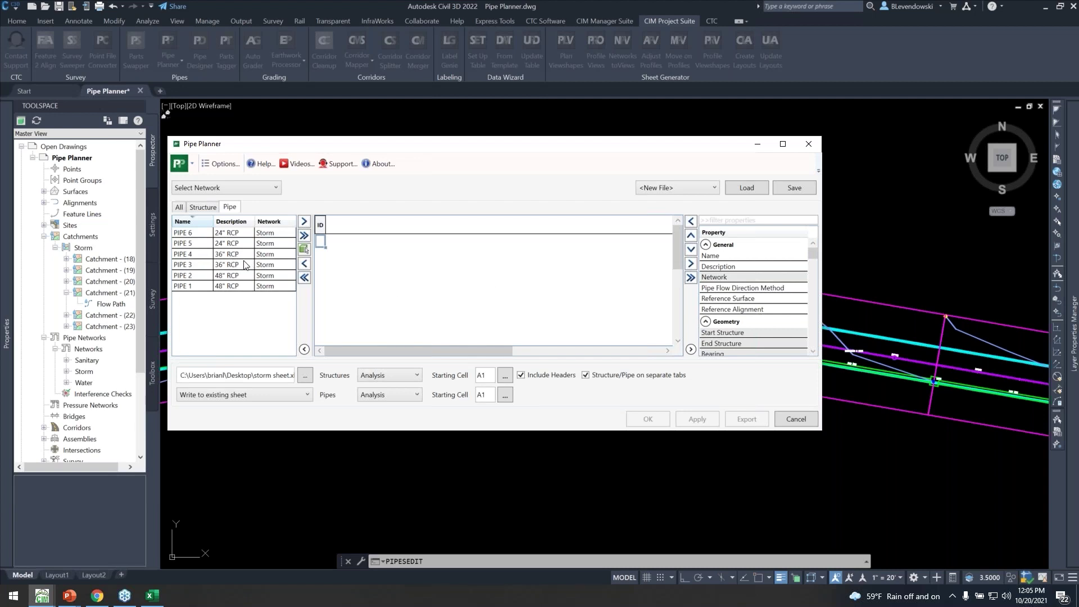
- Add all Storm pipes to the editing table together with the Name and Description properties
left_click(305, 236)
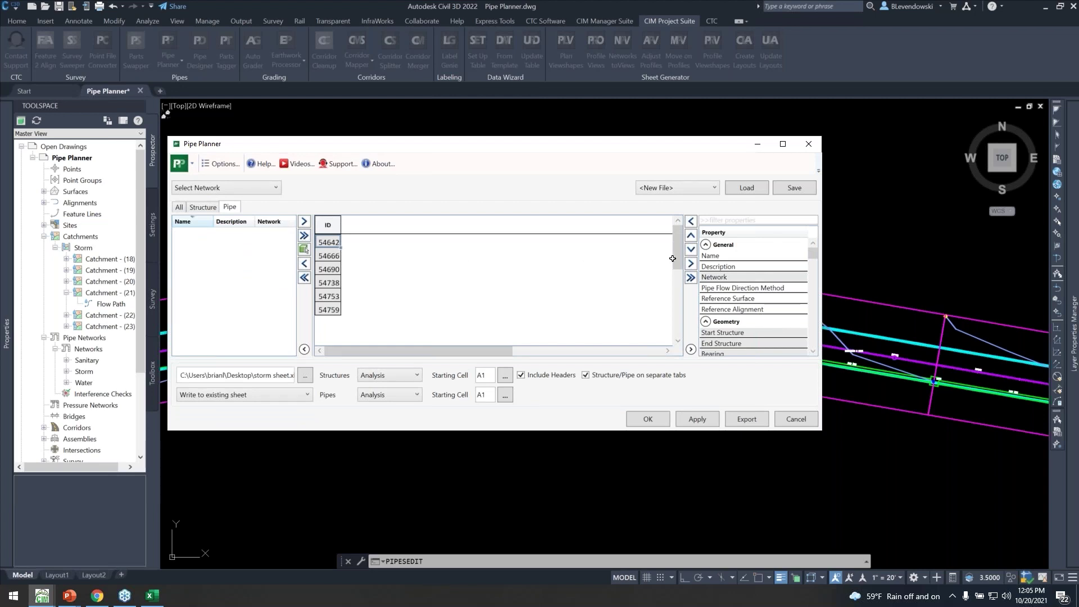
left_click(713, 257)
left_click(715, 268, "shift")
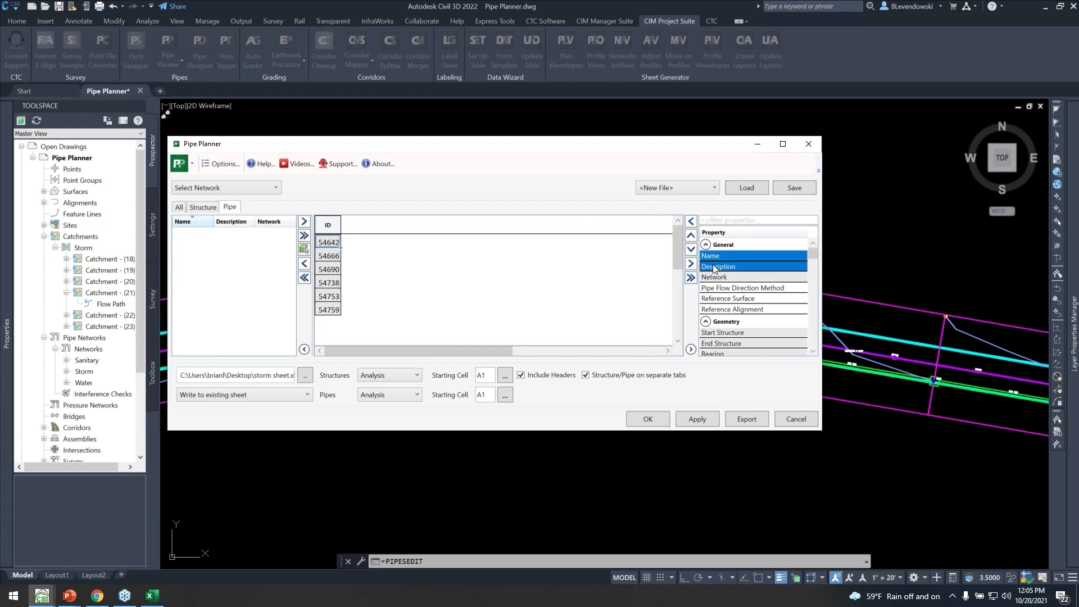
left_click(690, 221)
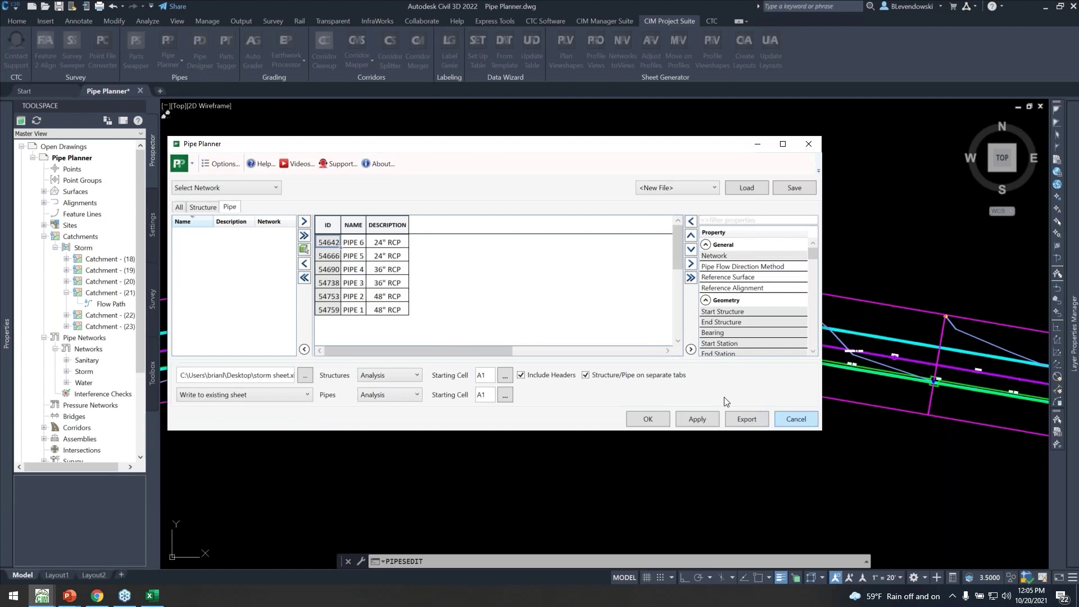
left_click(383, 258)
left_click_drag(396, 243, 375, 312)
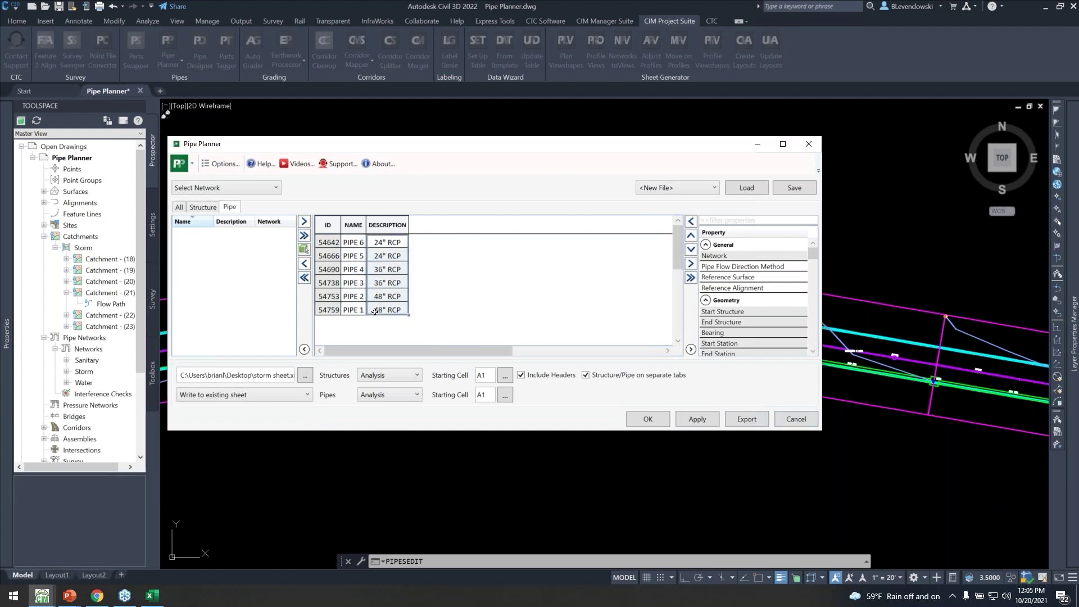
left_click(396, 294)
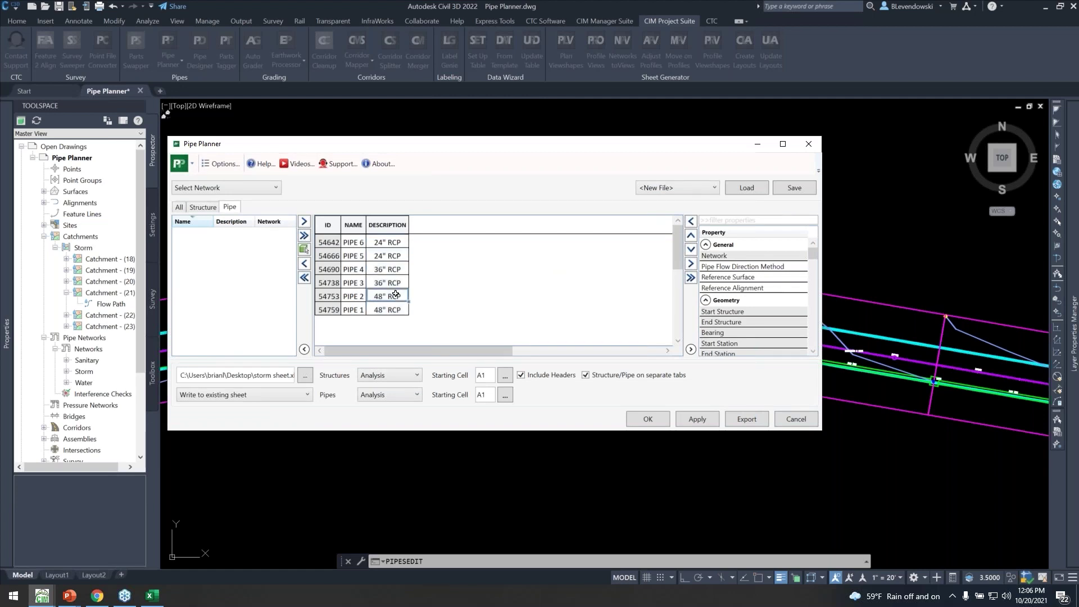
left_click_drag(388, 270, 392, 256)
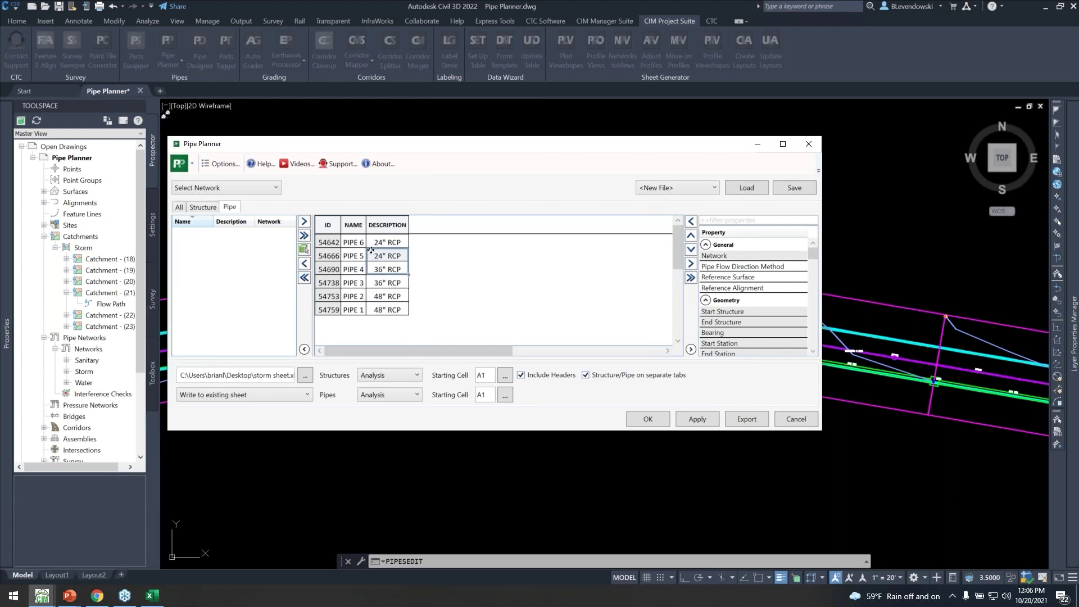
- Sort the pipe table by name from PIPE 1 to PIPE 6 and enlarge the Pipe Planner window
left_click(352, 227)
left_click(354, 226)
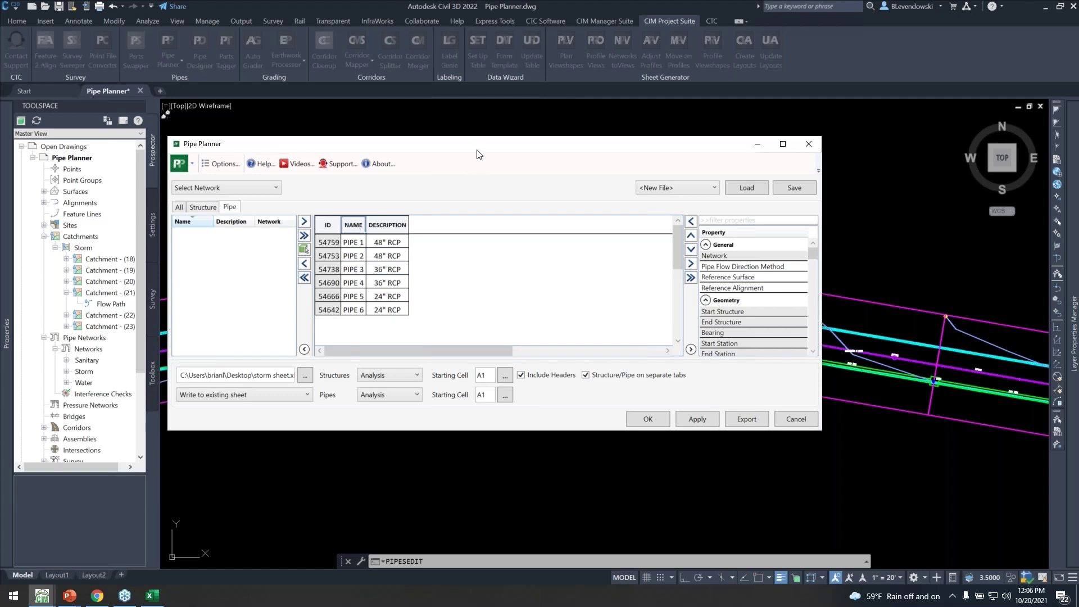
left_click_drag(463, 146, 449, 113)
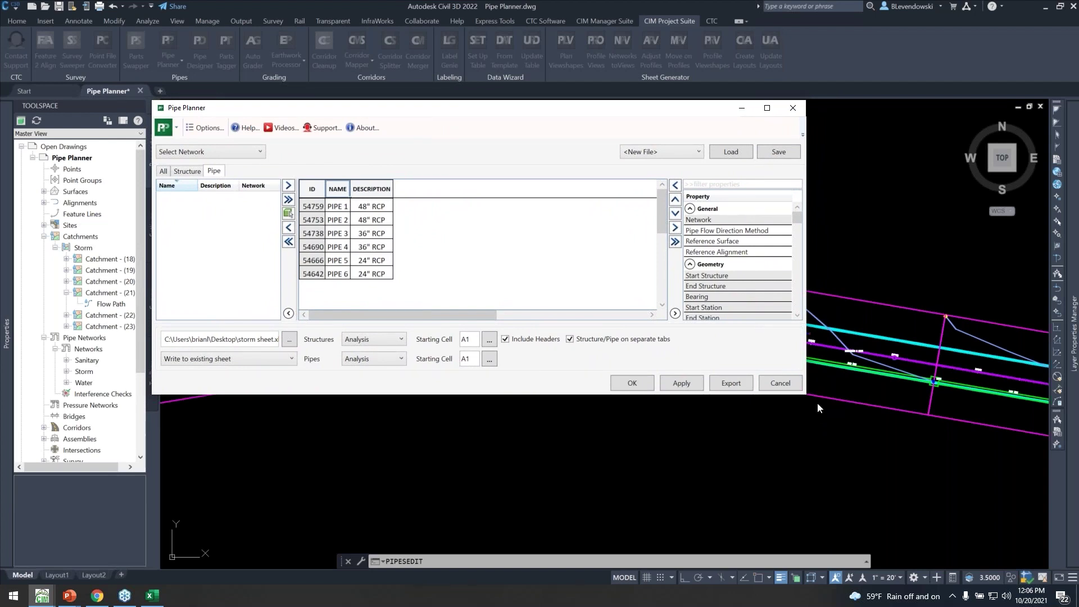
left_click_drag(815, 416, 873, 600)
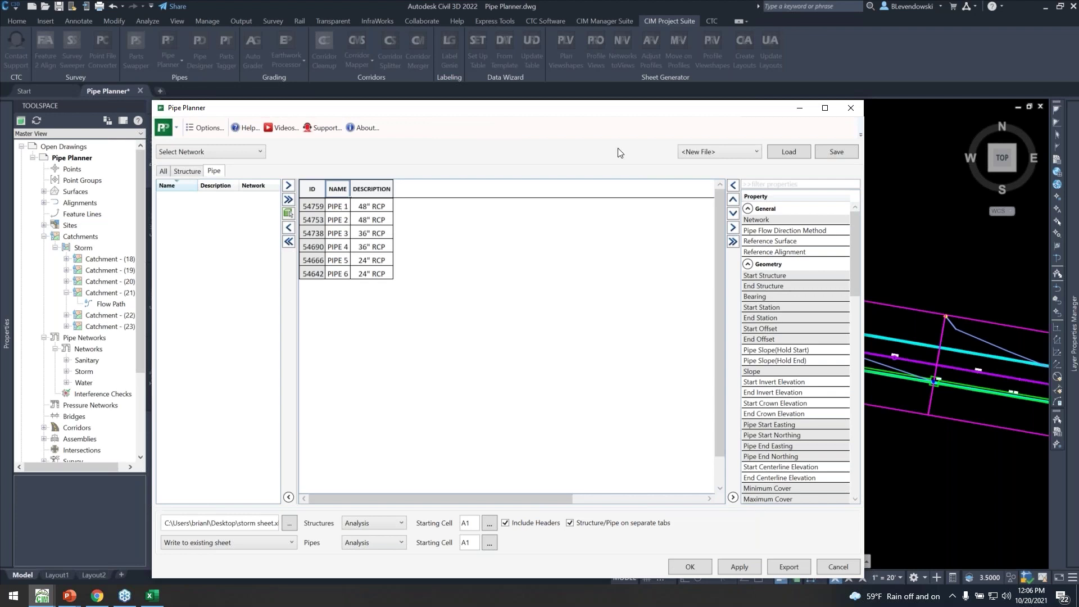
- Accept the pipe table, close the Pipe Planner and clear any active command
left_click(693, 568)
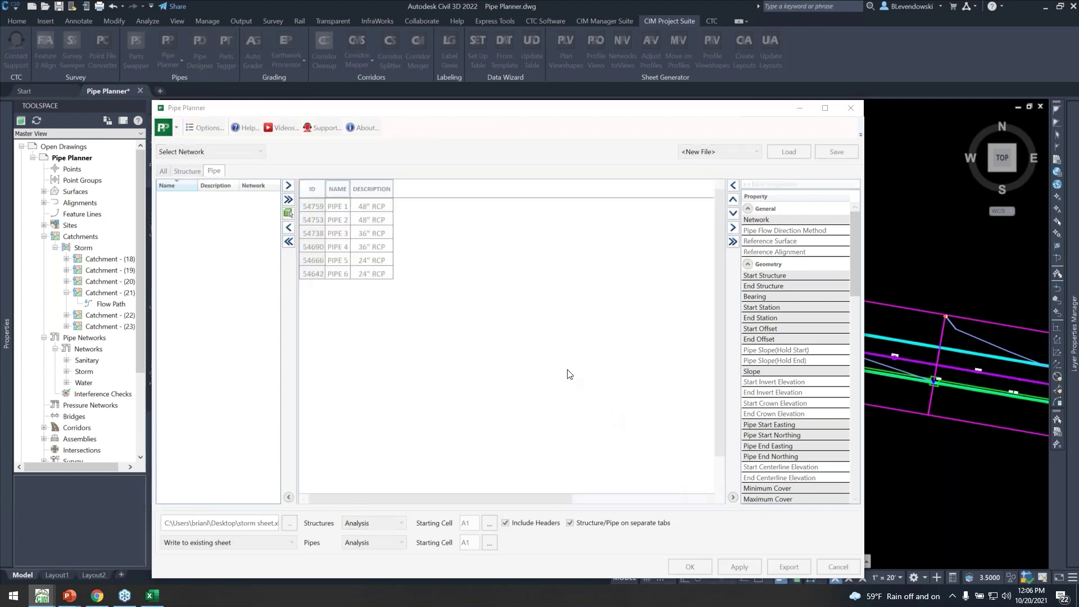
key("Escape")
key("Escape")
- Examine the westernmost storm catchment, Catchment - (23), and its flow path to structure CB1
middle_click_drag(476, 354, 746, 337)
scroll(346, 285, "up", 2)
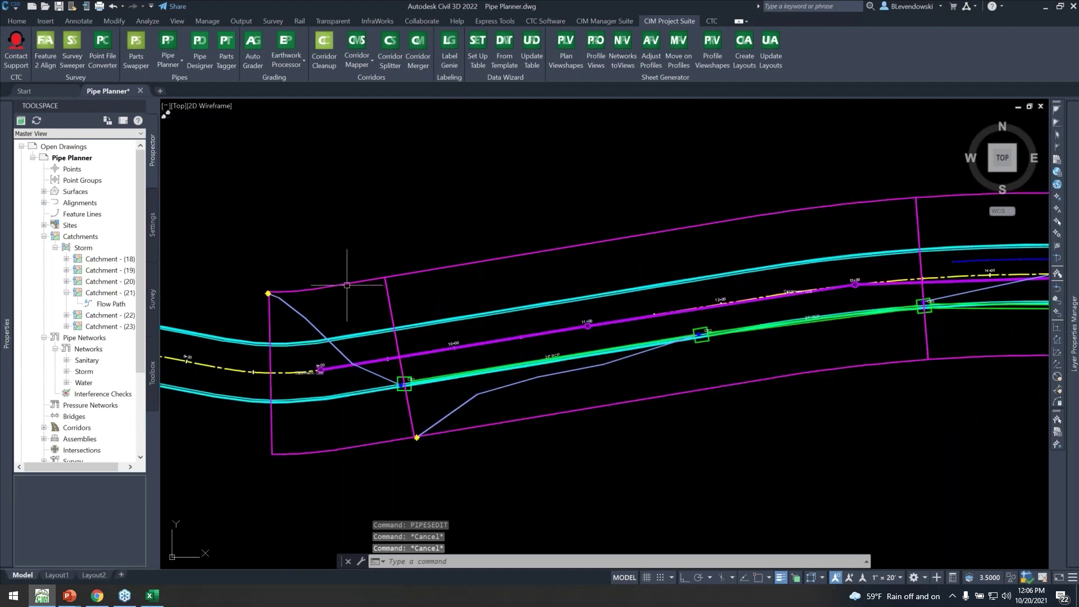
left_click(347, 285)
middle_click_drag(341, 337, 388, 286)
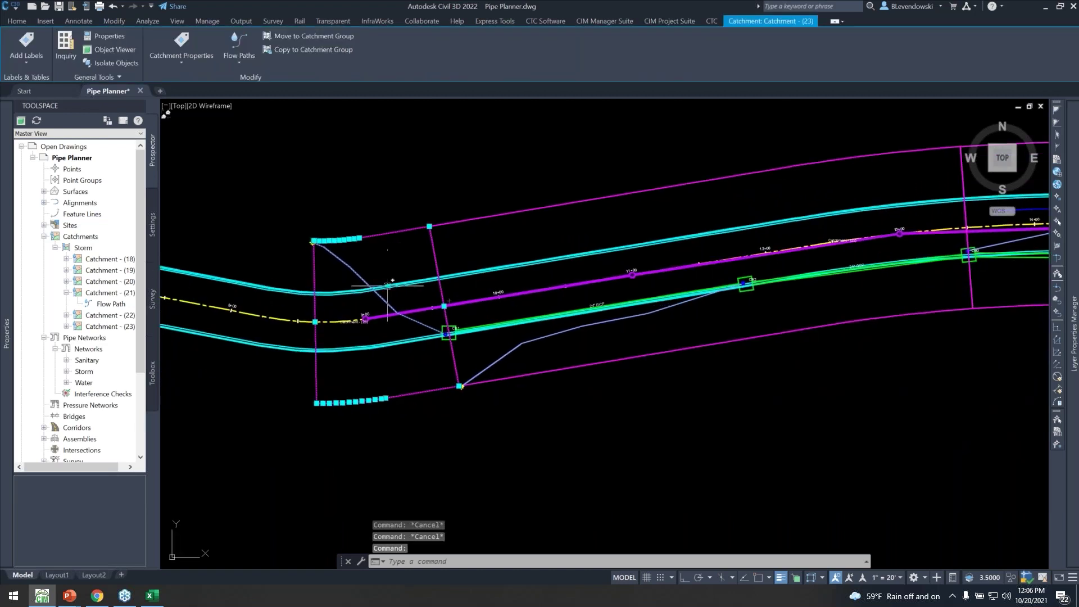
scroll(387, 355, "up", 2)
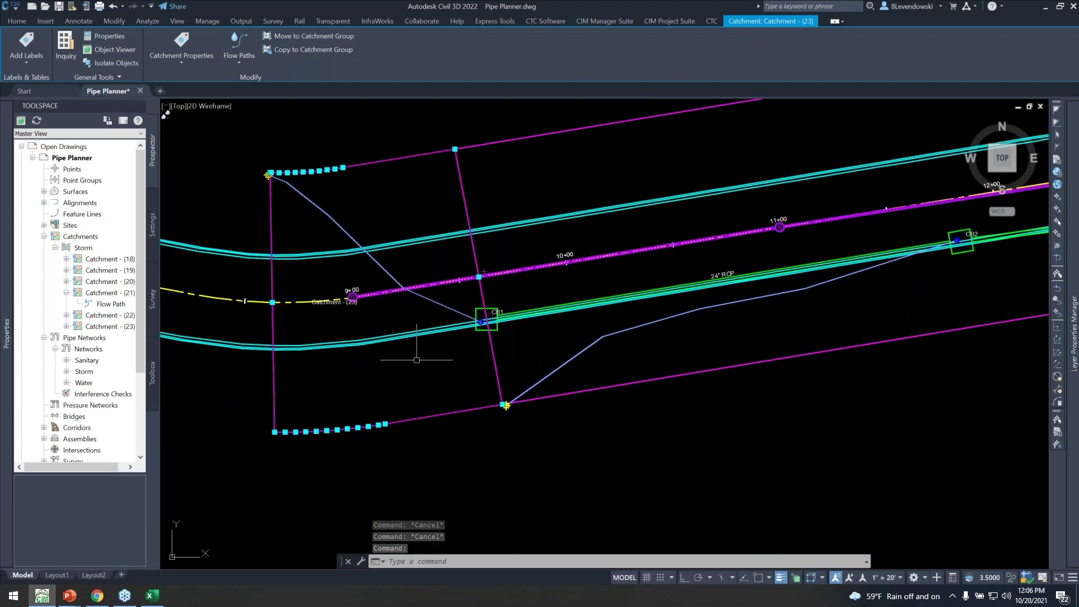
middle_click_drag(417, 360, 390, 390)
key("Escape")
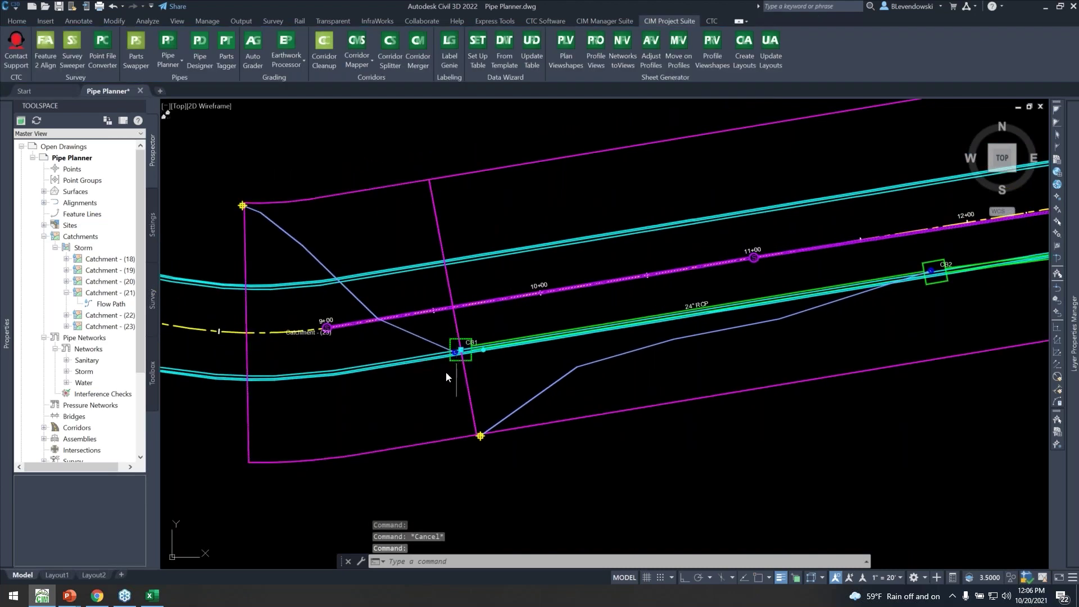
- Review the connected pipes and catchments in the structure properties of CB1, then close them and clear the selection
left_click(460, 351)
right_click(447, 373)
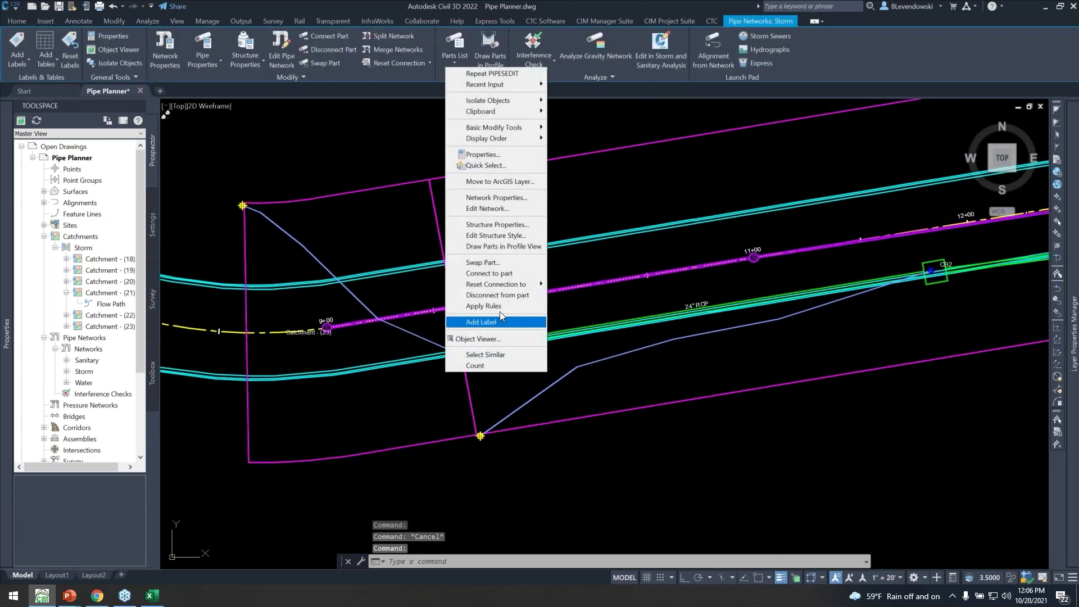
left_click(501, 226)
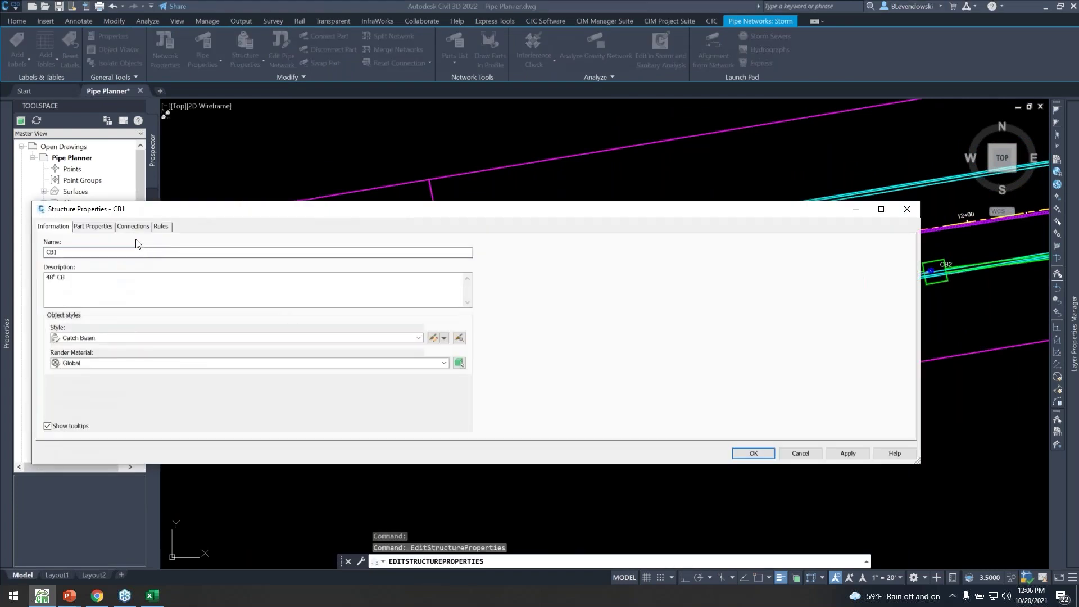
left_click(133, 227)
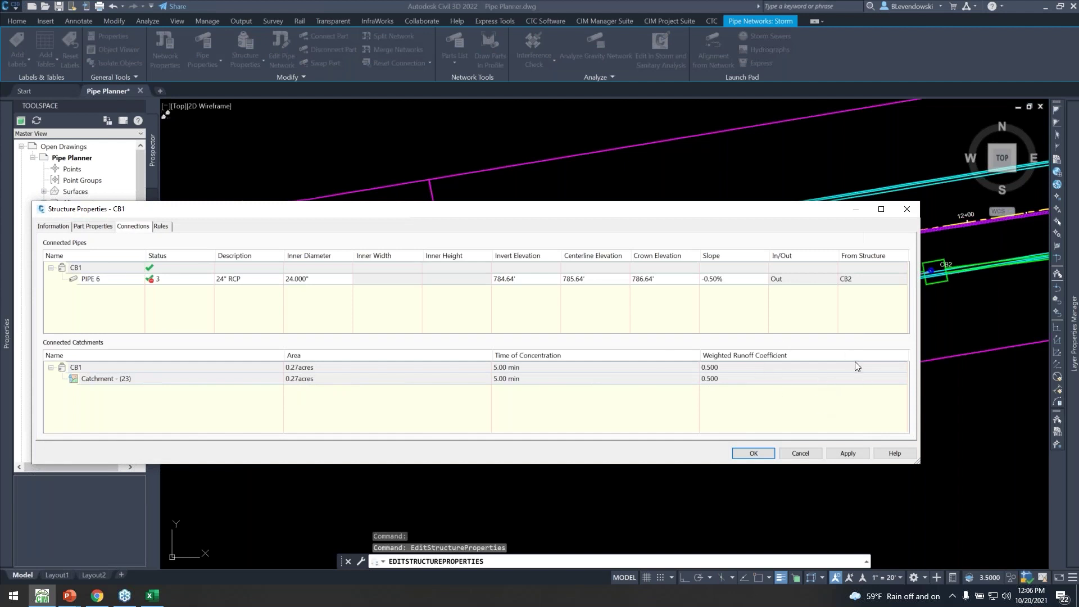
left_click(753, 454)
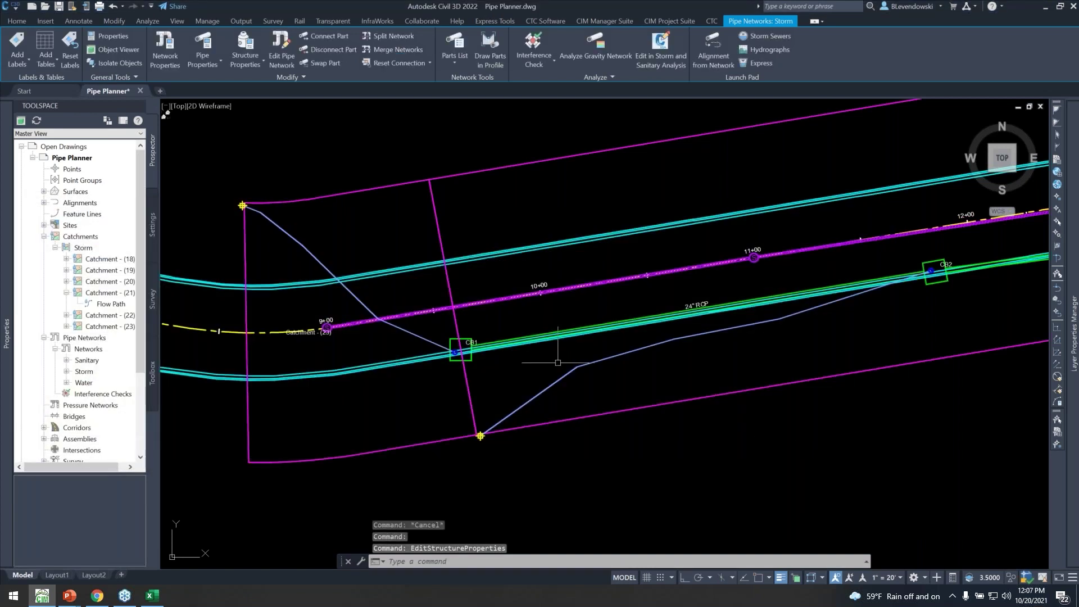
key("Escape")
key("Escape")
key("Escape")
- Look along the remaining storm catchments, reopen Pipe Planner to edit and export pipe networks, and shrink its window
scroll(452, 382, "down", 2)
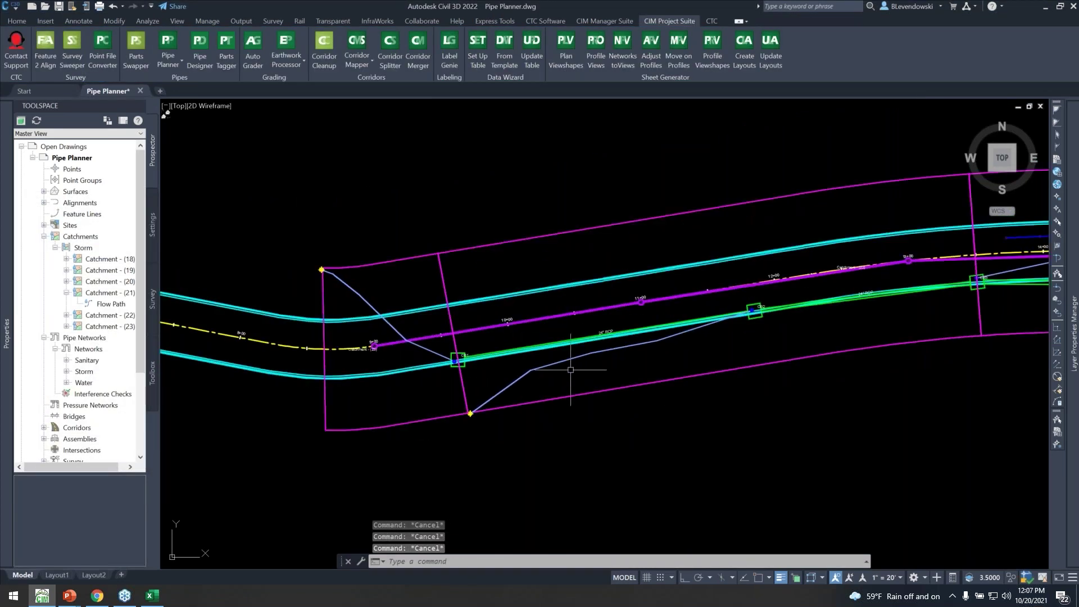
middle_click_drag(757, 357, 302, 383)
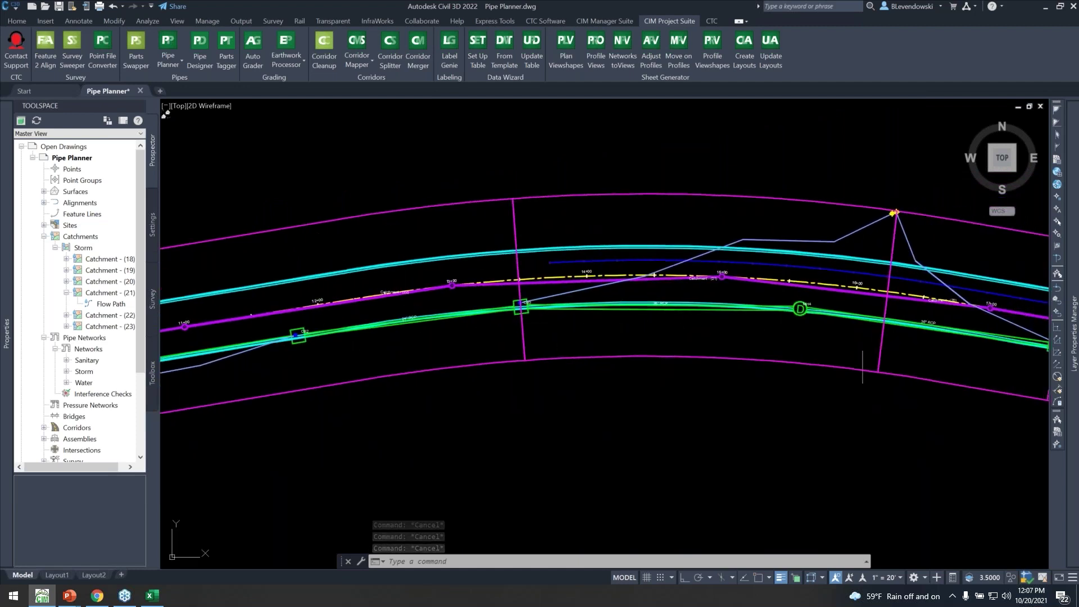
middle_click_drag(847, 349, 360, 342)
middle_click_drag(659, 374, 697, 374)
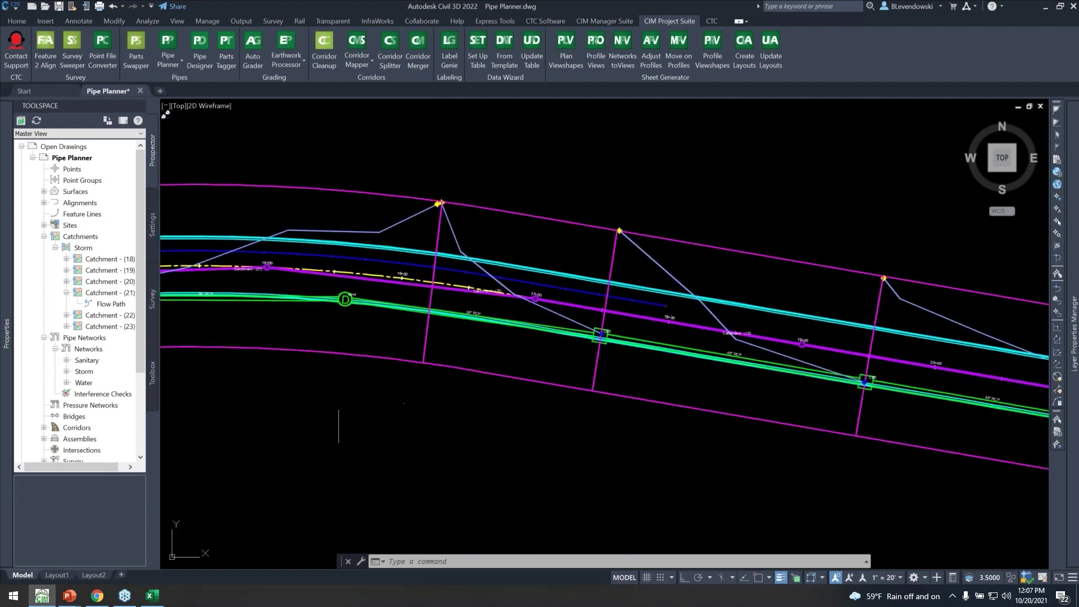
middle_click_drag(317, 395, 670, 380)
left_click(171, 65)
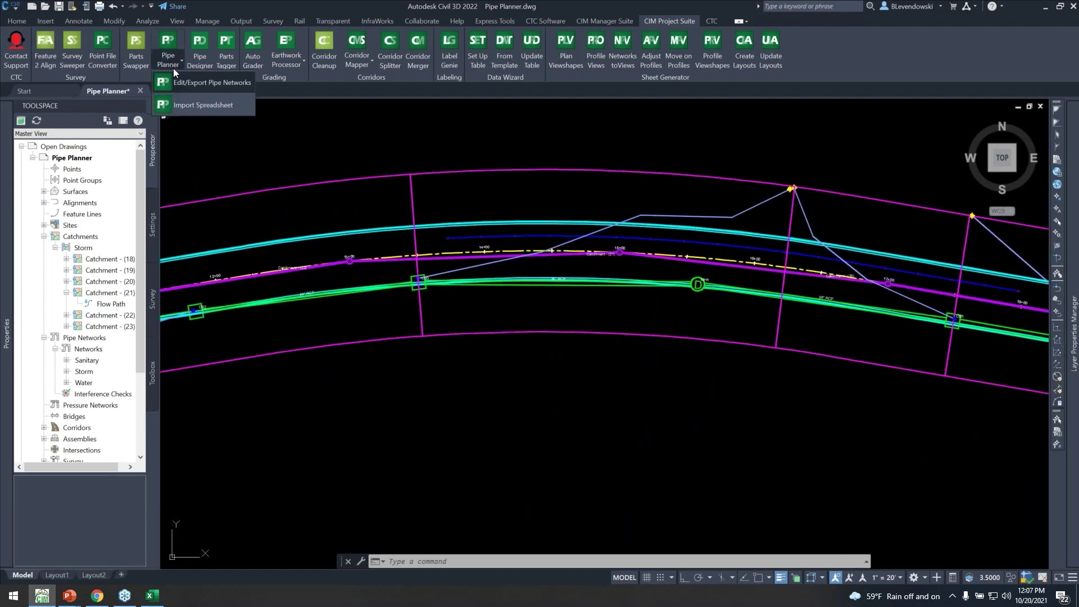
left_click(185, 82)
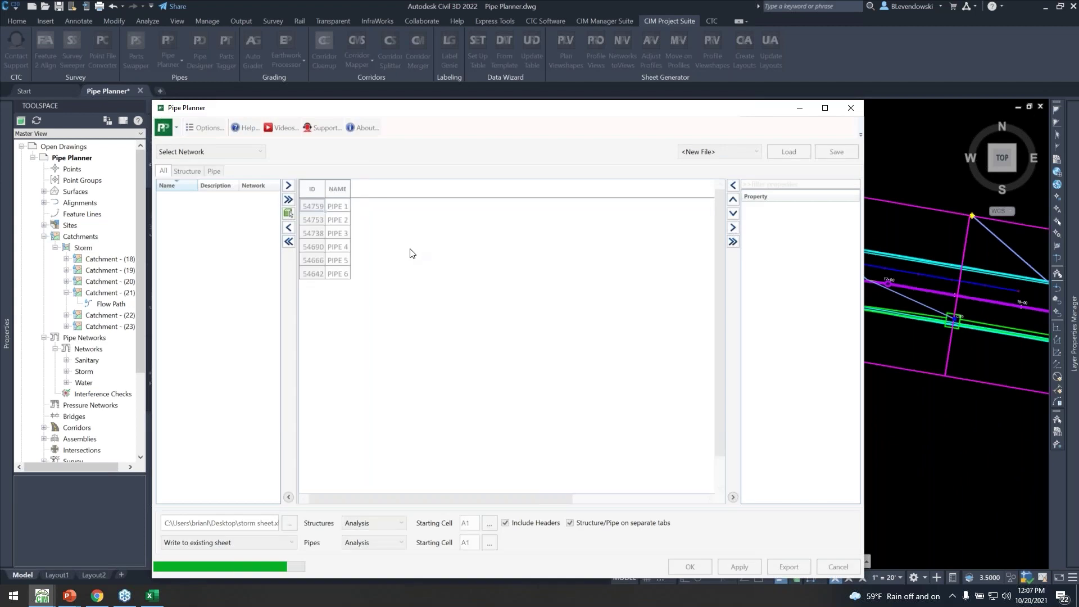
left_click_drag(473, 100, 474, 243)
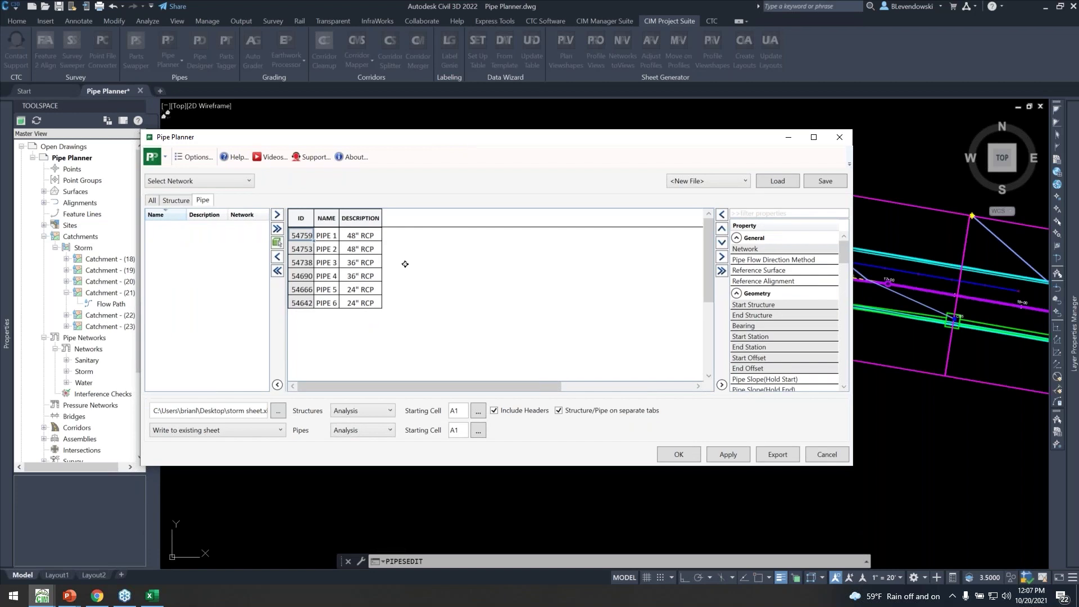
left_click_drag(319, 236, 375, 303)
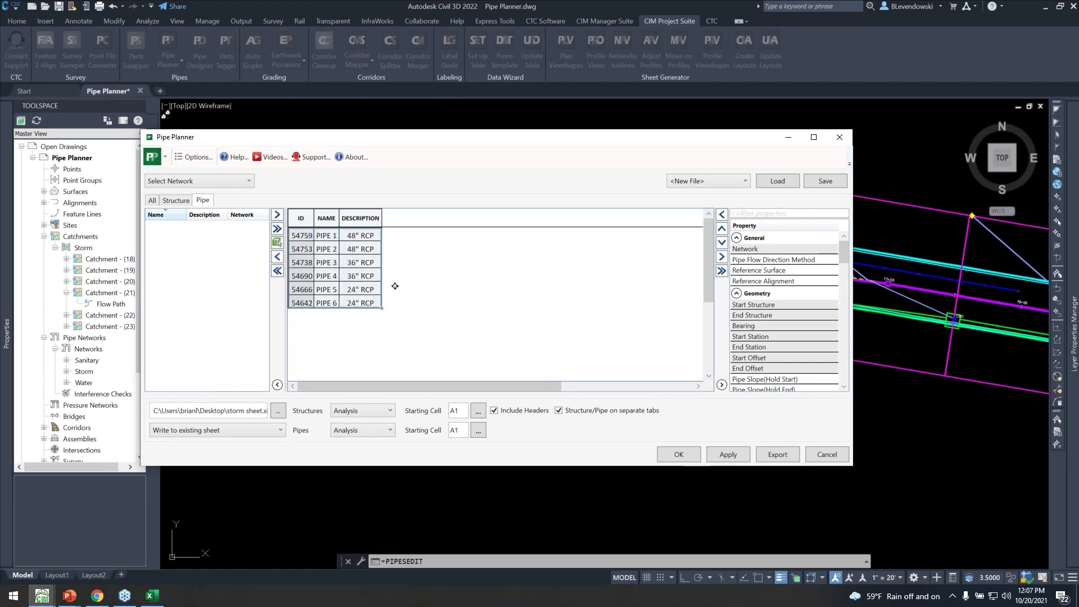
- Switch to storm sheet.xlsx in Excel, fit its window over the drawing, and review the Pipes, Structures and Analysis sheets
left_click(152, 596)
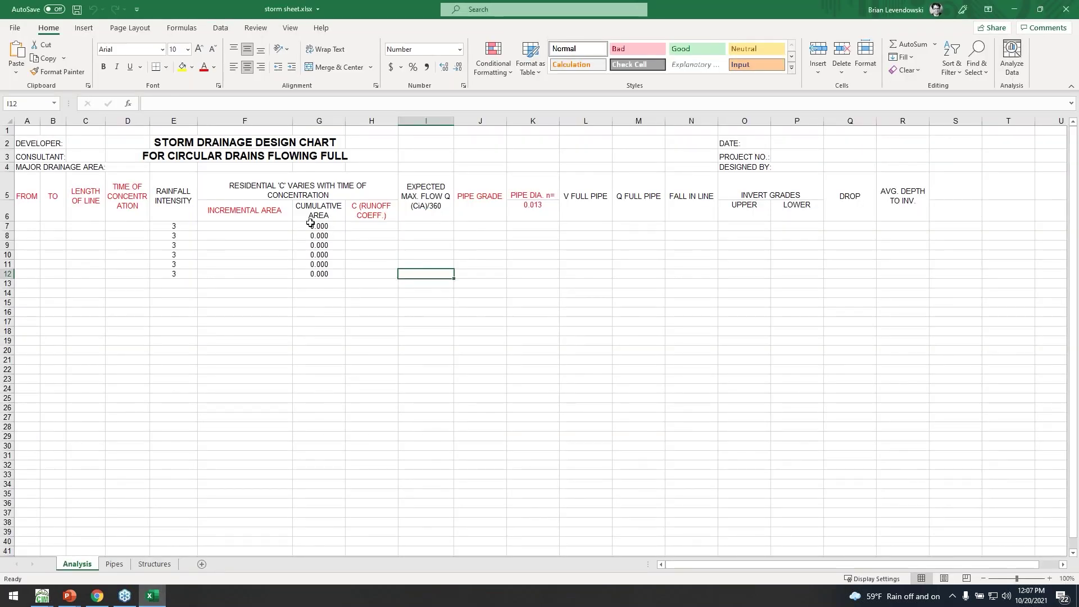
left_click_drag(686, 12, 436, 139)
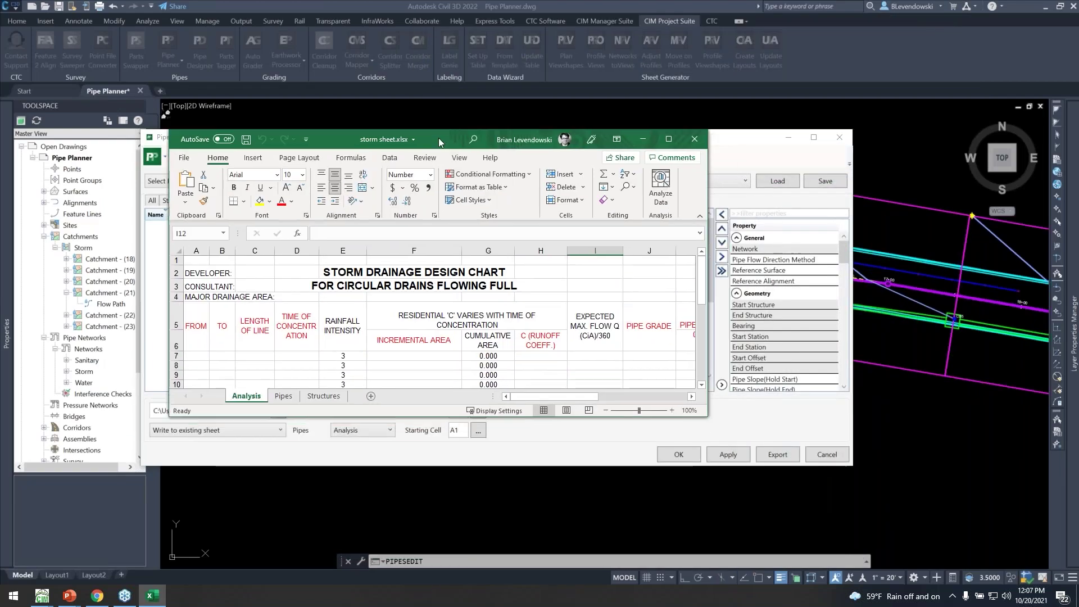
left_click_drag(712, 419, 871, 528)
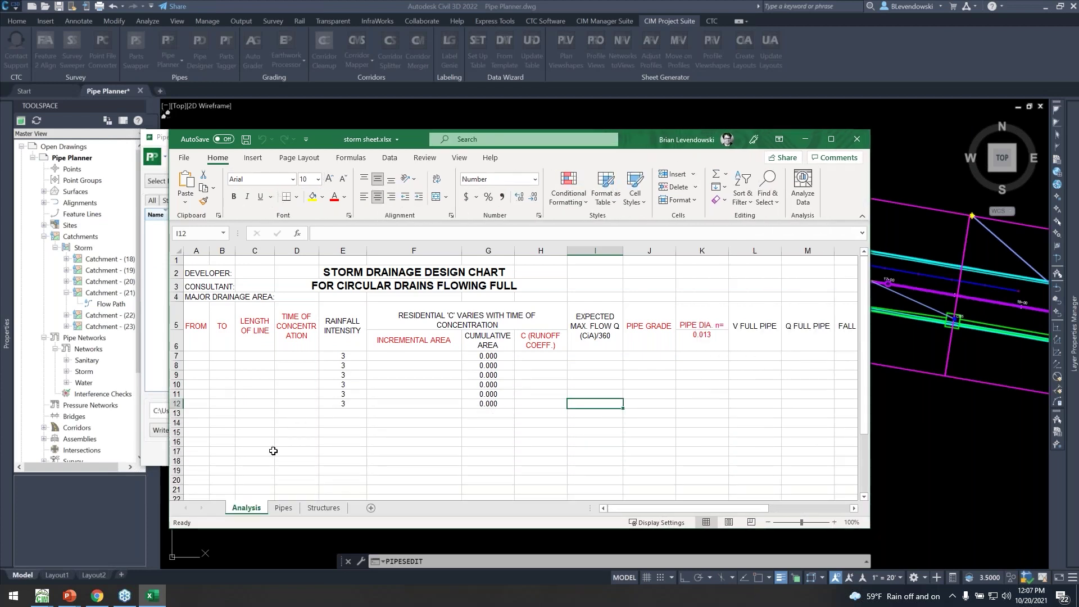
left_click(284, 508)
left_click(324, 508)
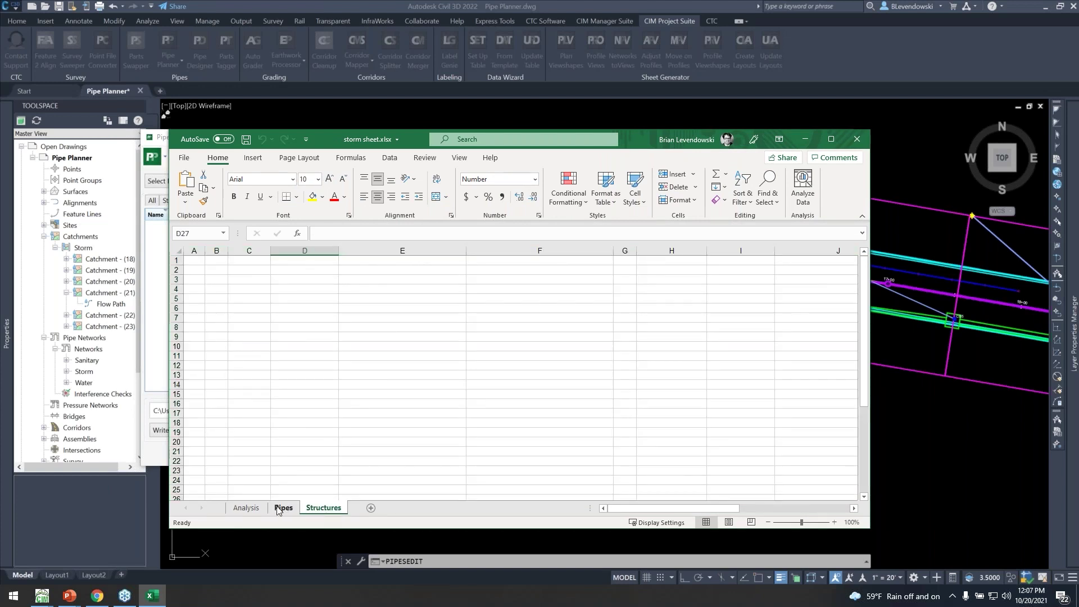
left_click_drag(200, 261, 592, 406)
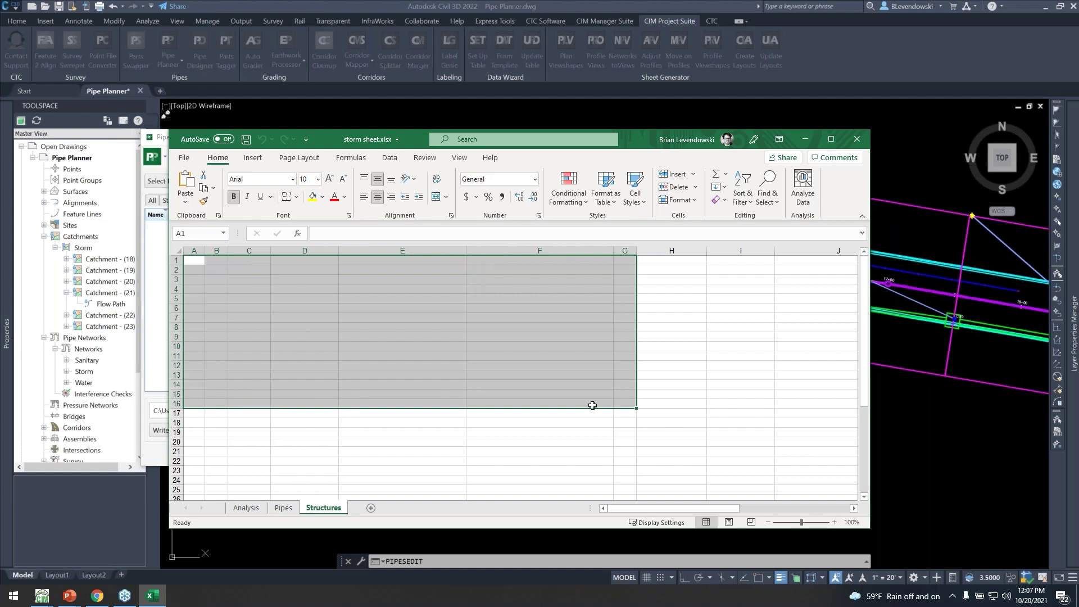
left_click(246, 508)
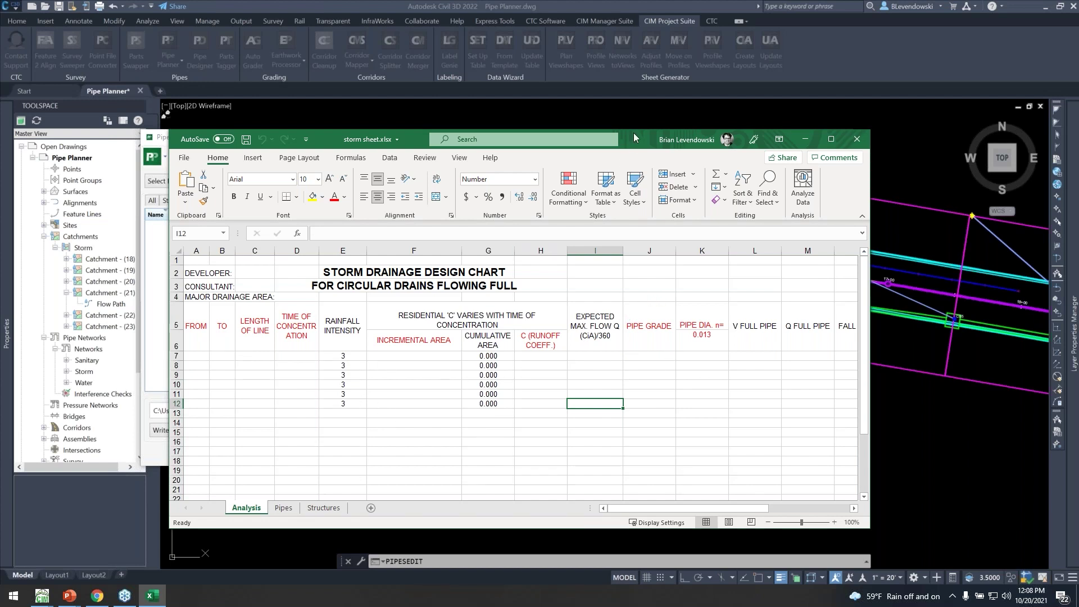
- Arrange the Pipe Planner above the Excel workbook so both are visible, and check the FROM and TO column headings
left_click_drag(633, 134, 648, 298)
left_click_drag(552, 136, 550, 32)
key("alt+Tab")
key("alt+Tab")
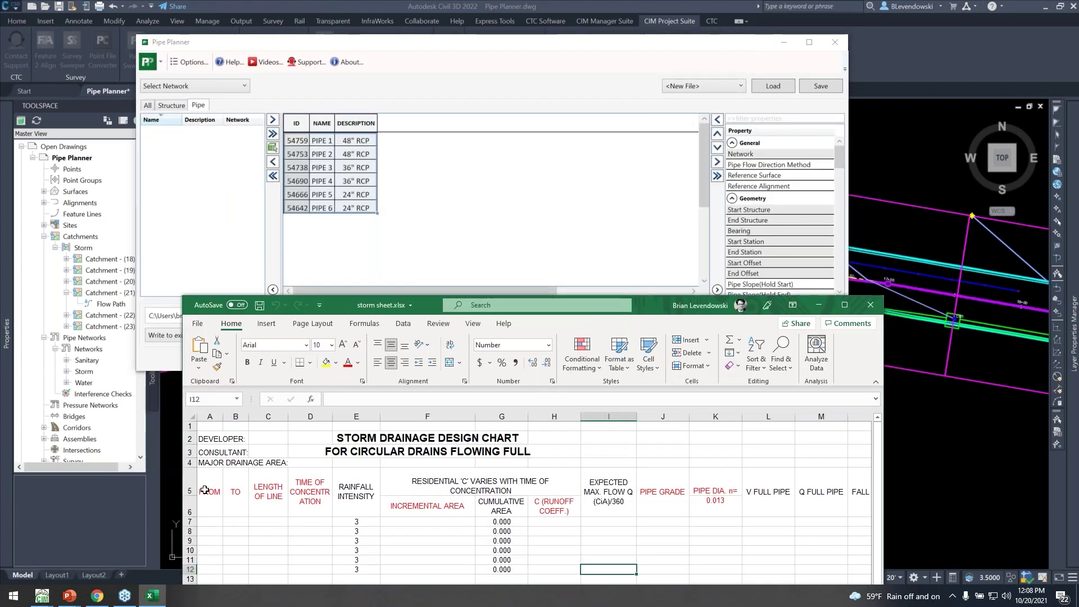
left_click(206, 491)
left_click(234, 497)
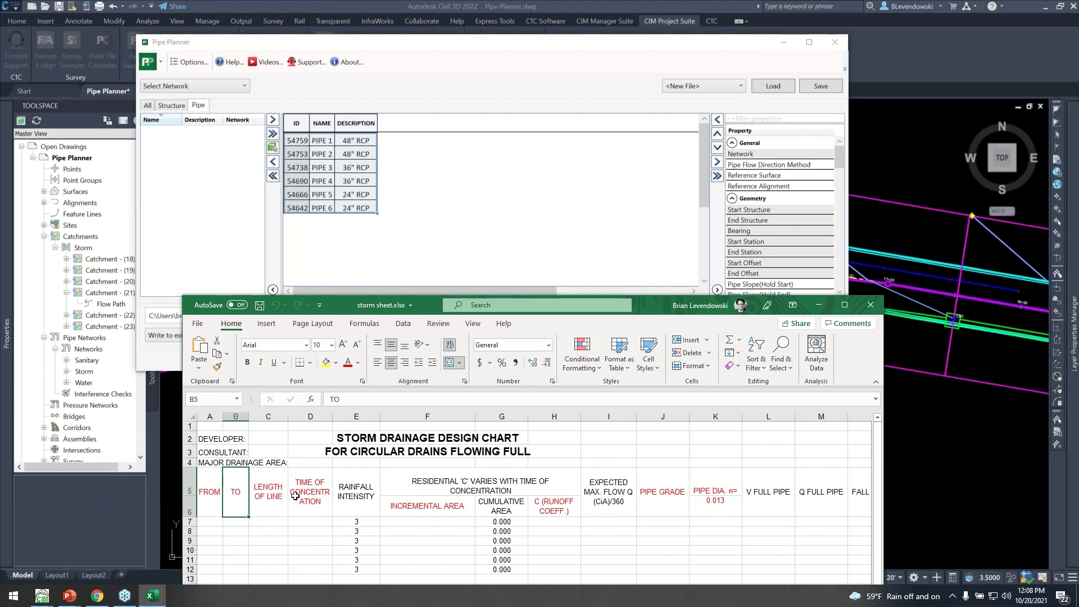
- Add the Start Structure and End Structure properties to the pipe table and sort it by name from PIPE 6 to PIPE 1
left_click(363, 154)
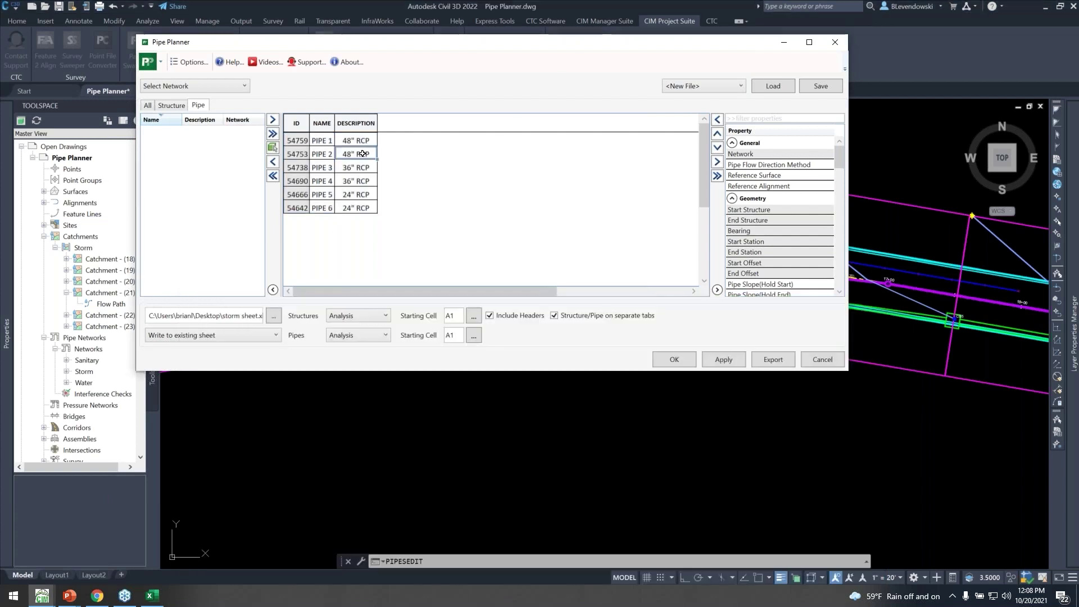
left_click(363, 141)
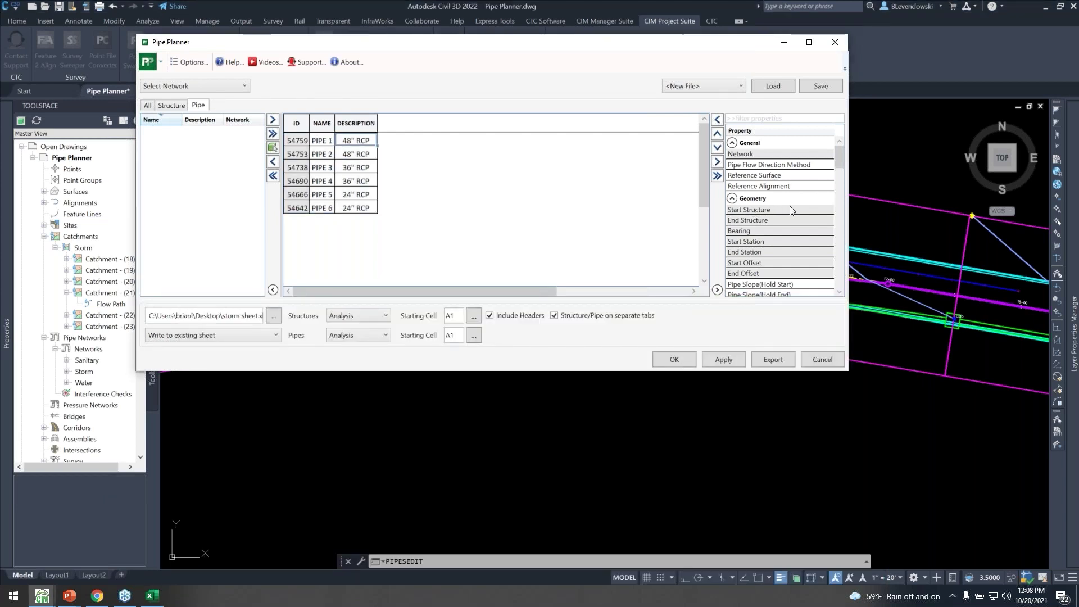
left_click(757, 219)
left_click(718, 120)
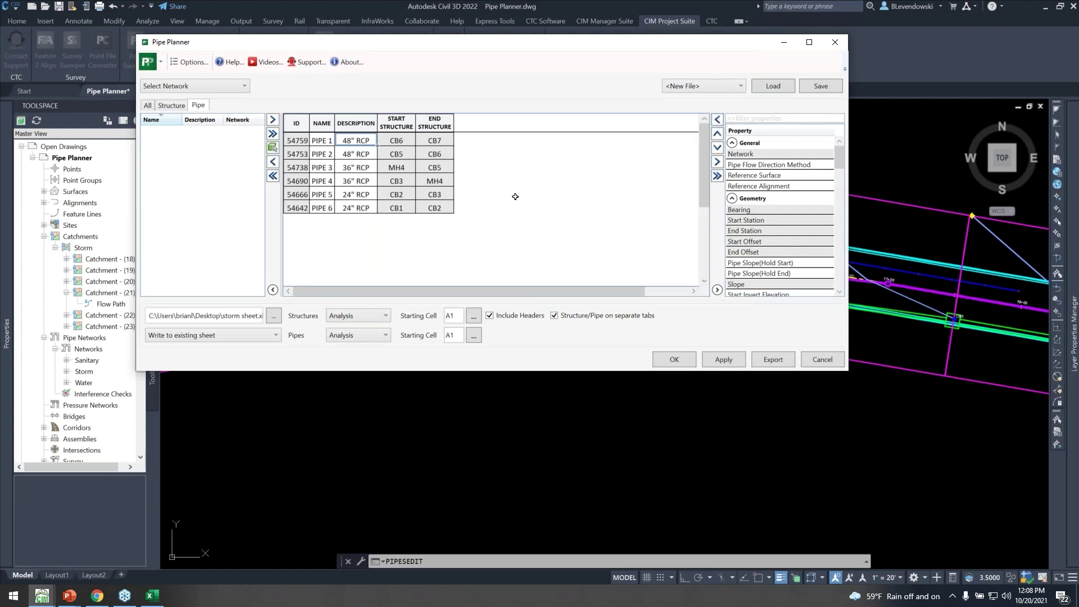
left_click(325, 123)
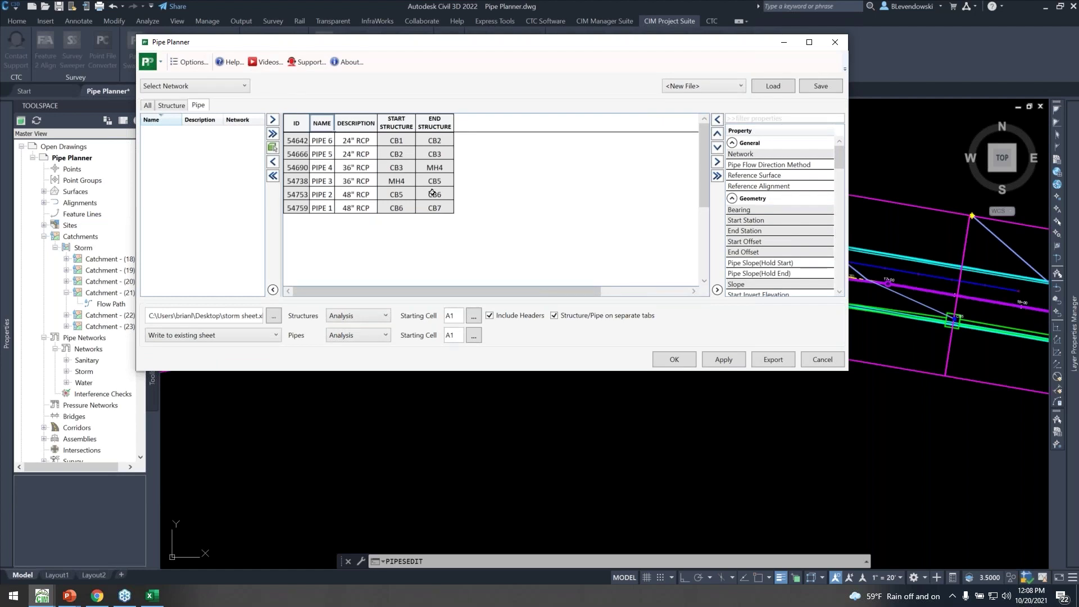
- Check the time of concentration, runoff coefficient and pipe grade headings in the Excel drainage chart
key("alt+Tab")
left_click(799, 218, "alt")
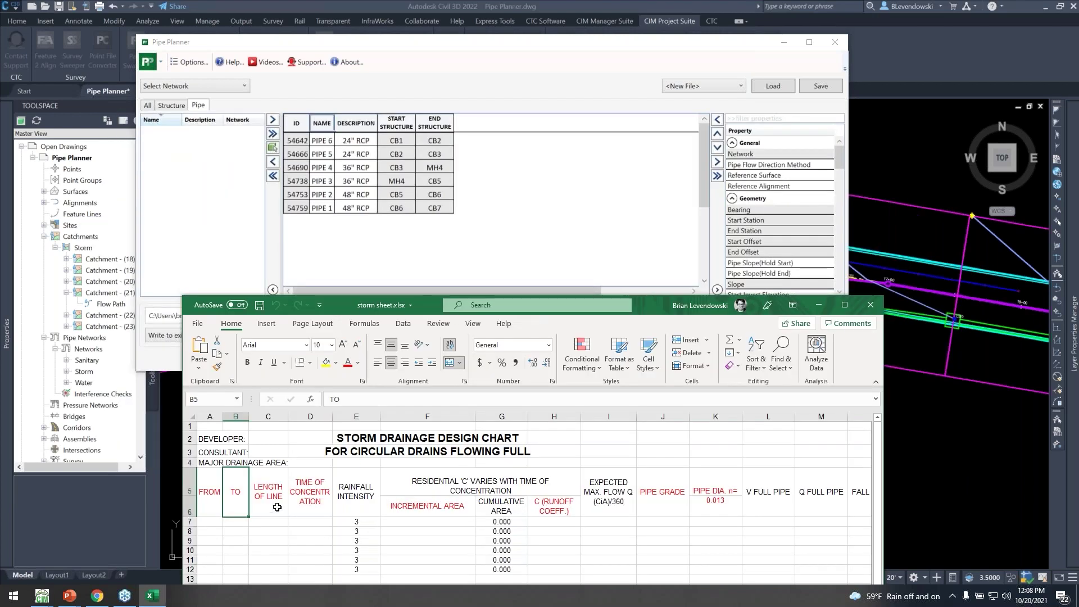
left_click(316, 497)
left_click(548, 508)
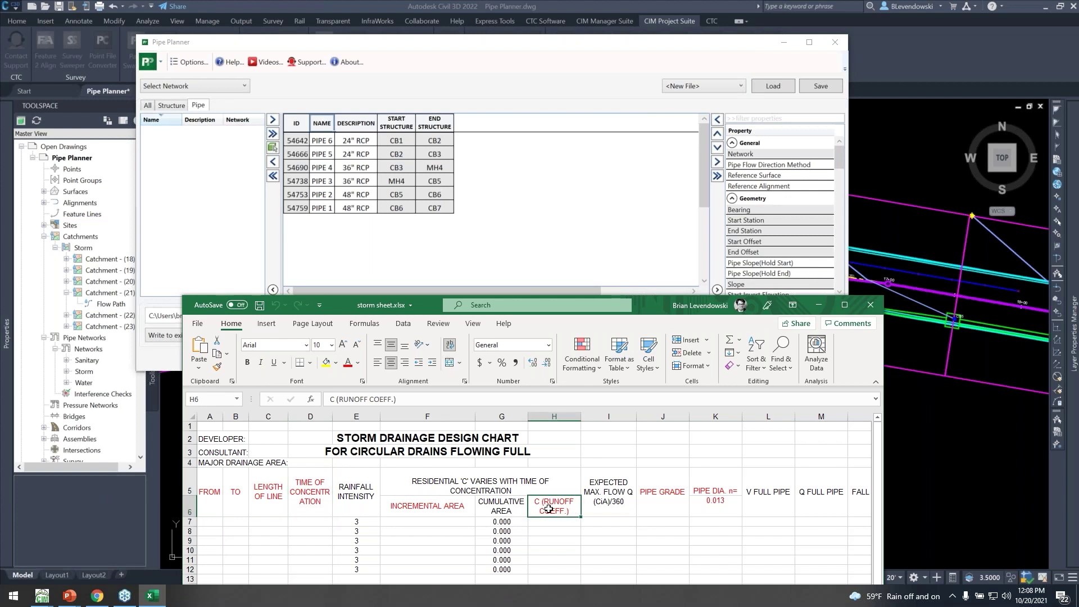
left_click(665, 491)
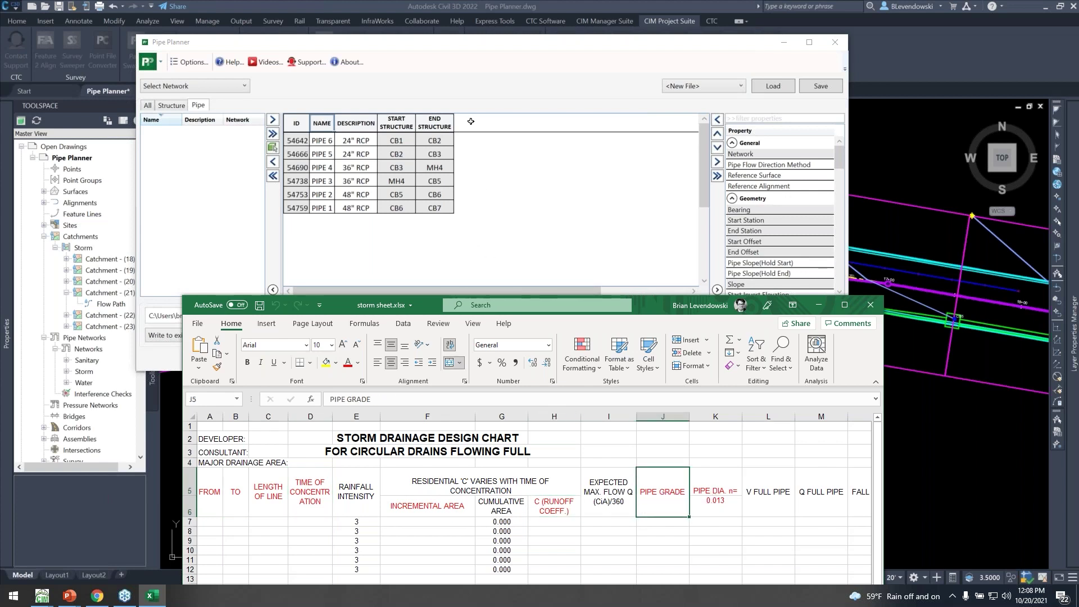
- Filter the Pipe Planner properties by "dia" and add Inner Pipe Diameter to the pipe table
left_click(504, 80)
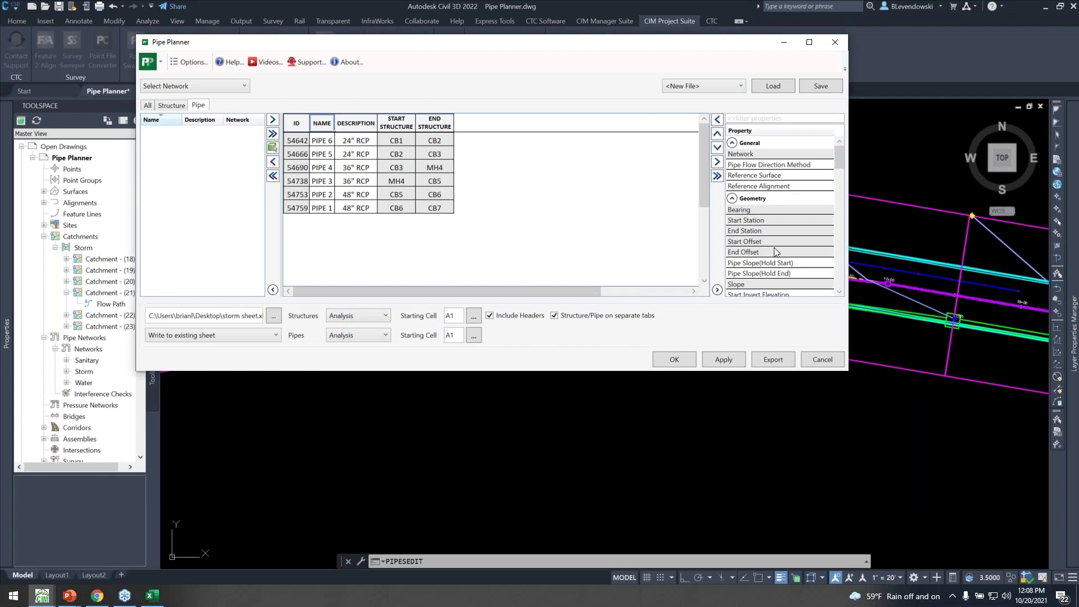
left_click(751, 118)
type("dia")
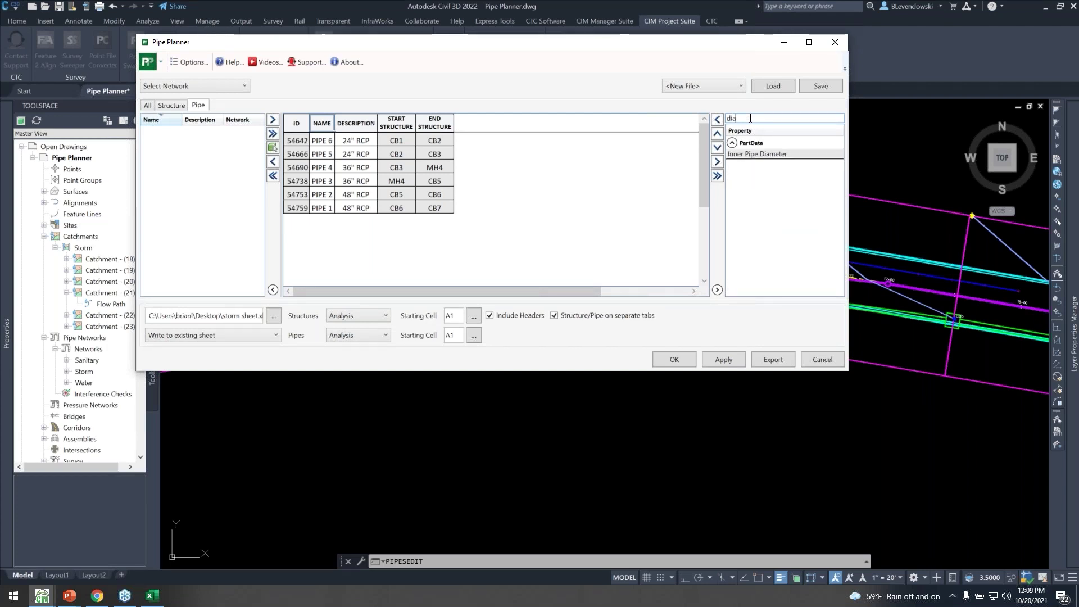
left_click(747, 155)
left_click(716, 120)
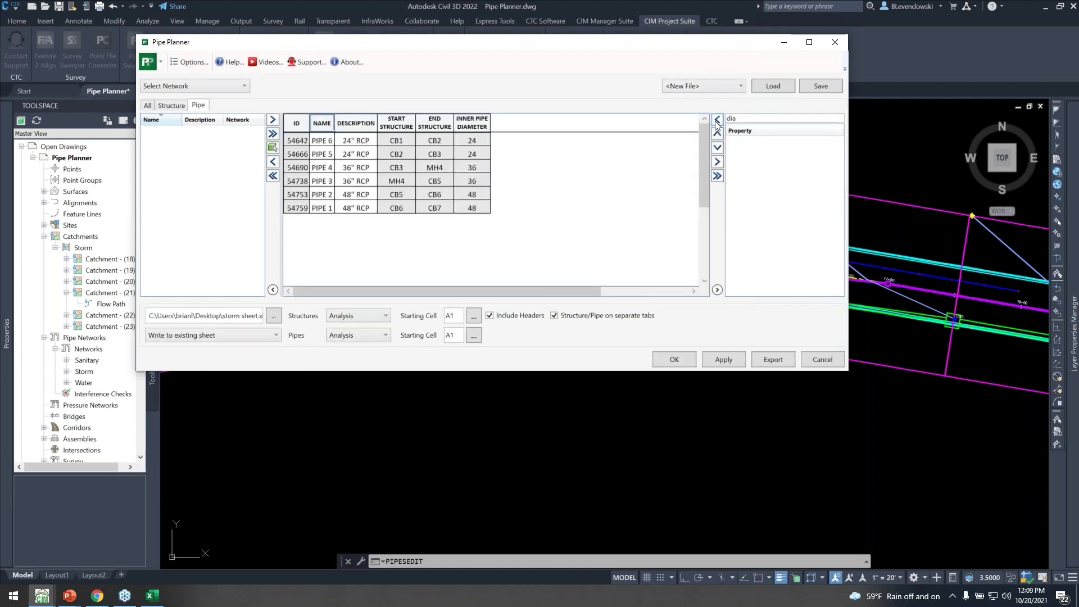
- Remove the Inner Pipe Diameter column from the pipe table
left_click(469, 123)
right_click(470, 123)
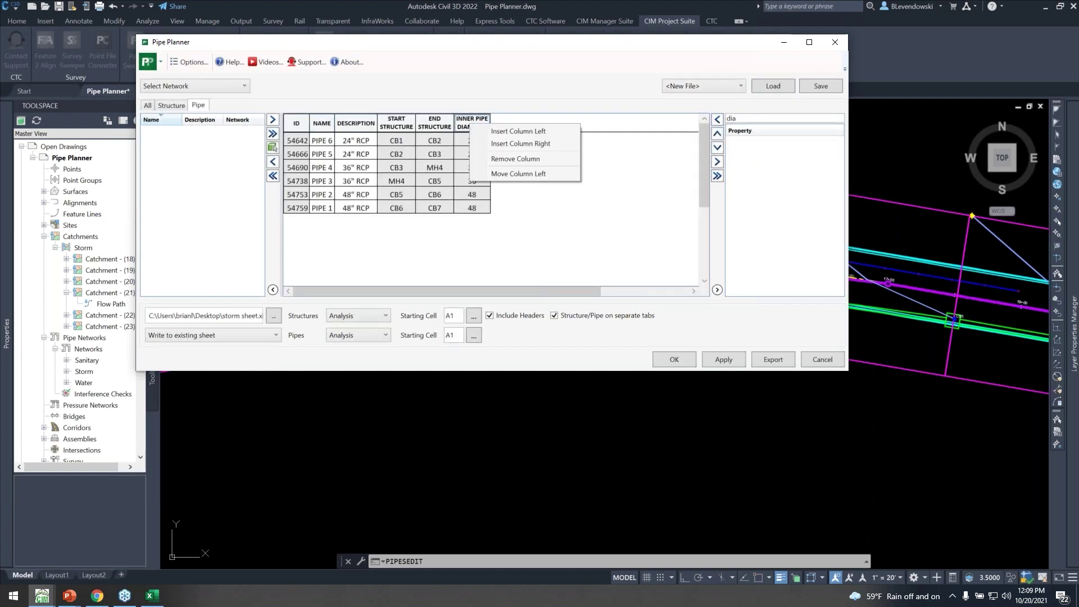
left_click(494, 157)
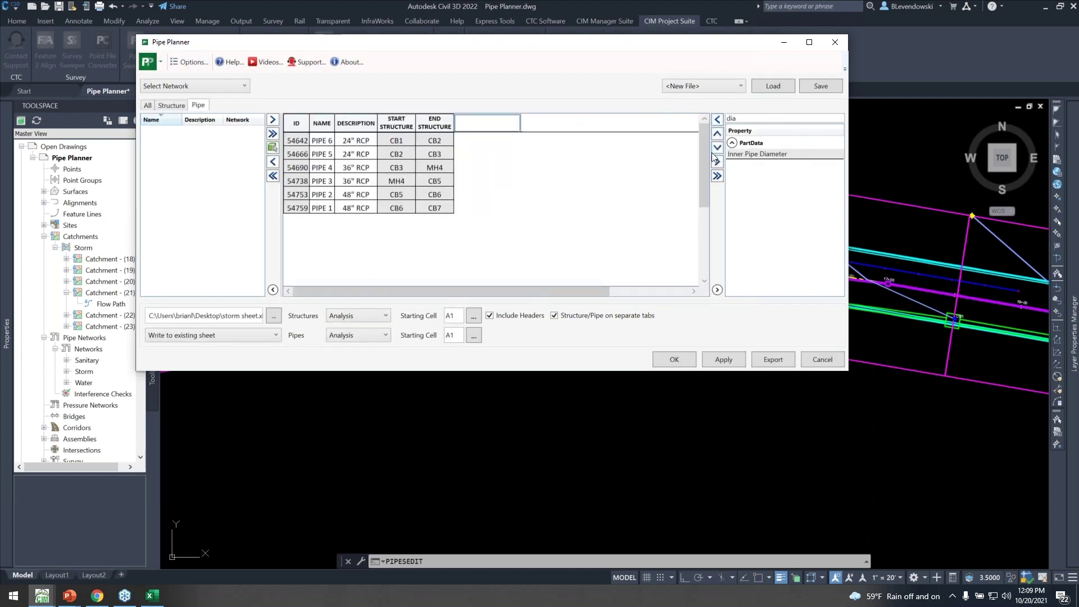
- Filter the pipe properties by "leng" and add 2D Length - Center to Center to the pipe table
left_click_drag(742, 118, 727, 118)
type("lengh")
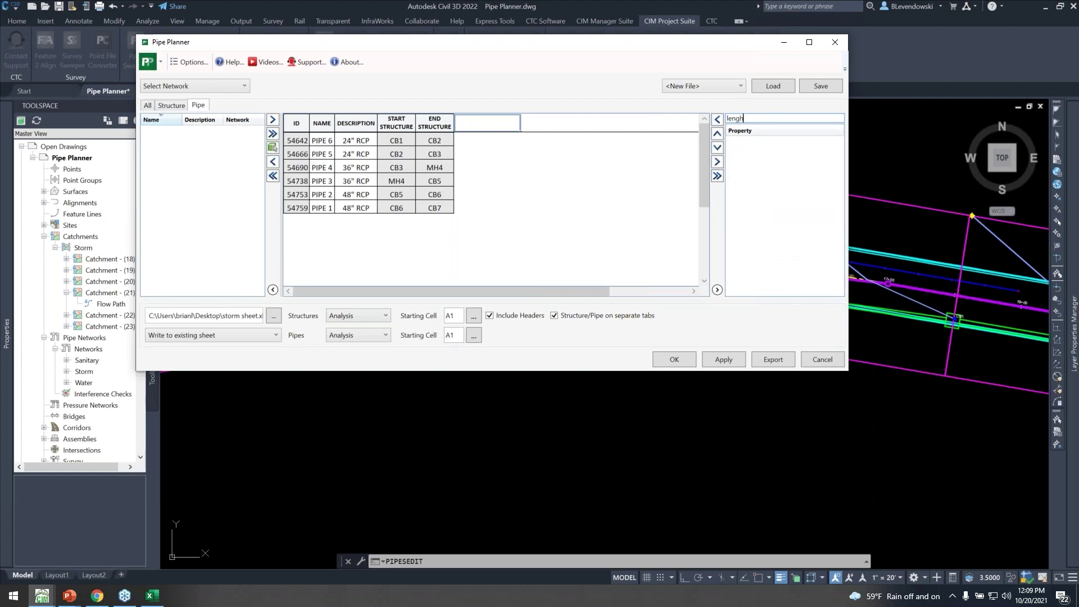
key("BackSpace")
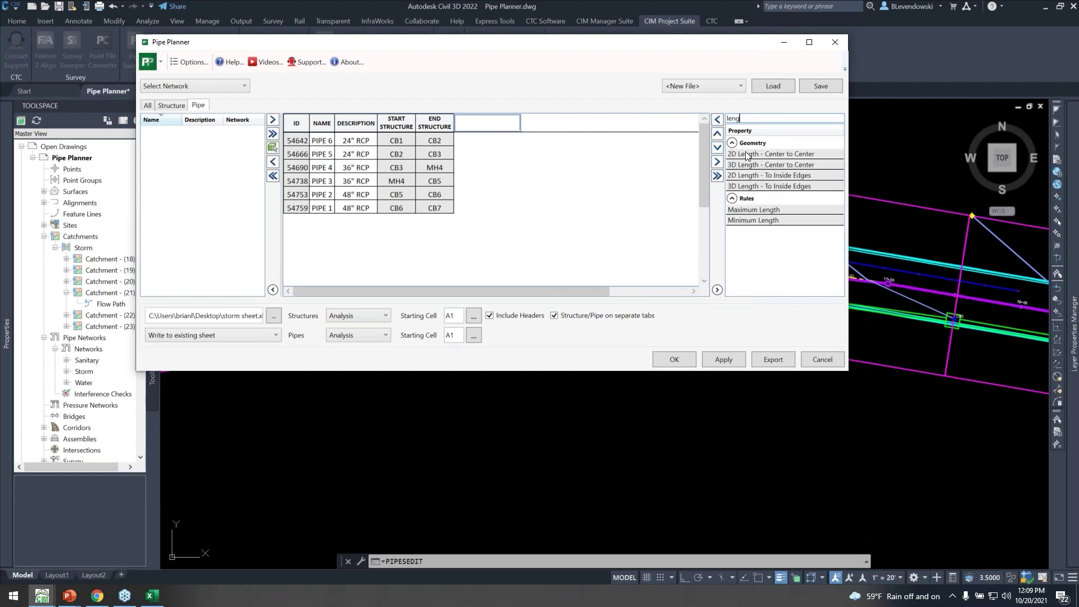
left_click(746, 156)
left_click(718, 119)
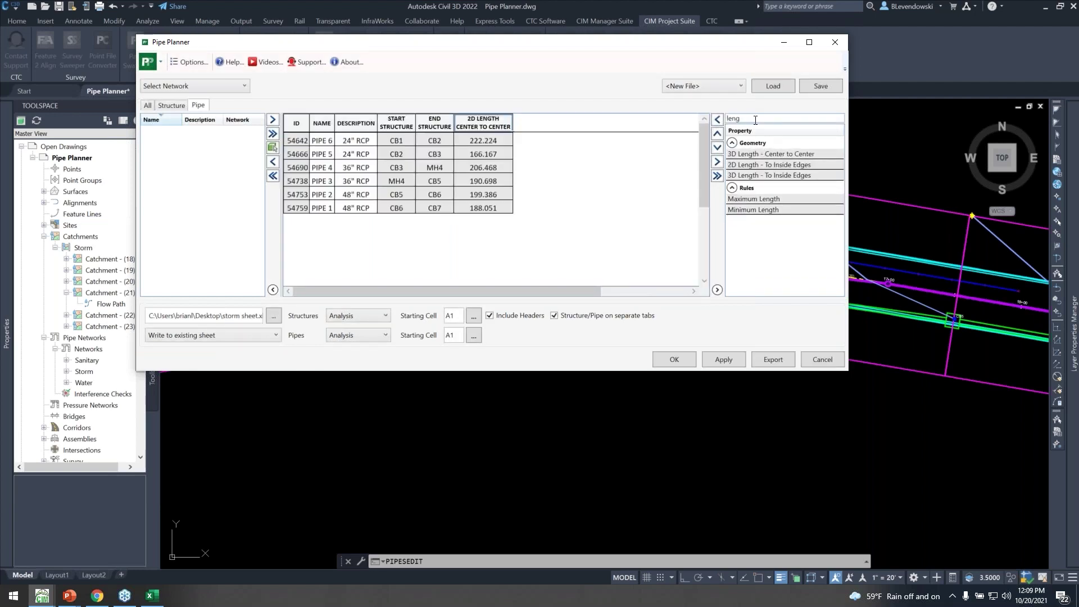
- Filter the pipe properties by "diam" and add Inner Pipe Diameter to the pipe table
double_click(740, 119)
type("diam")
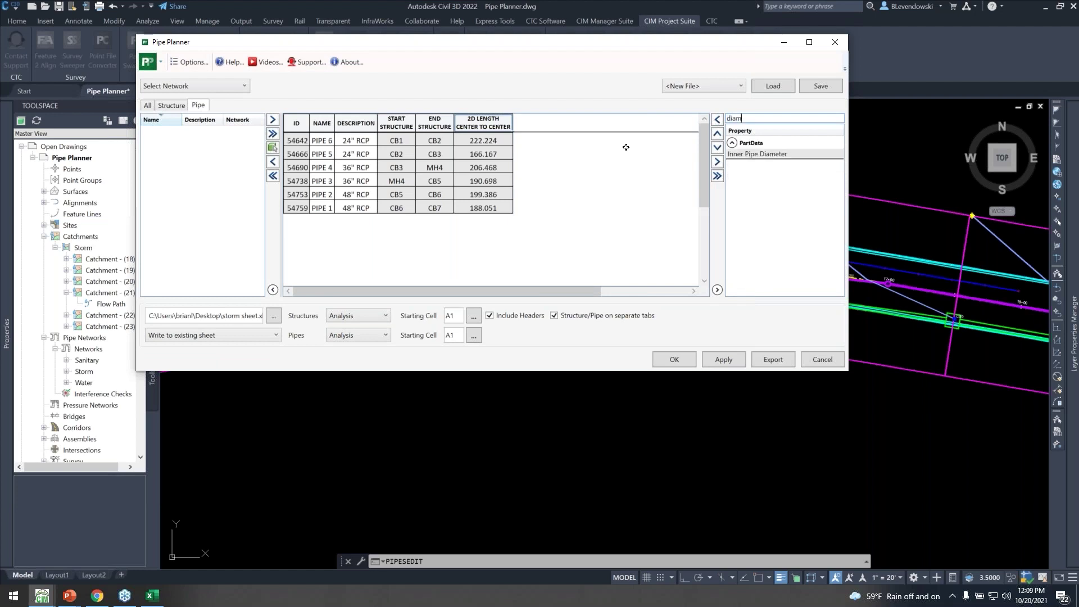
left_click(743, 155)
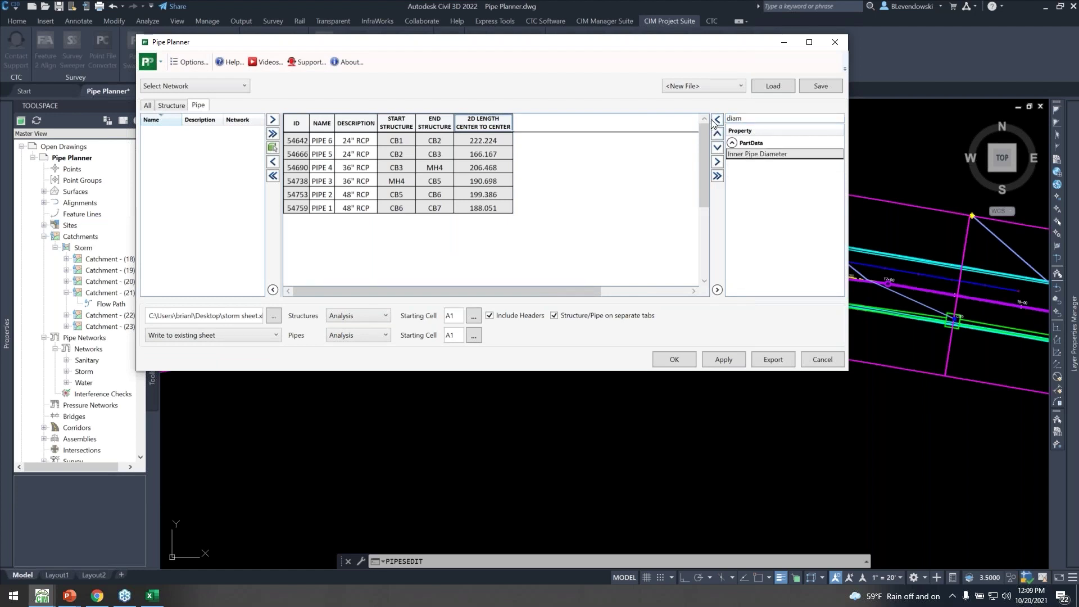
left_click(718, 119)
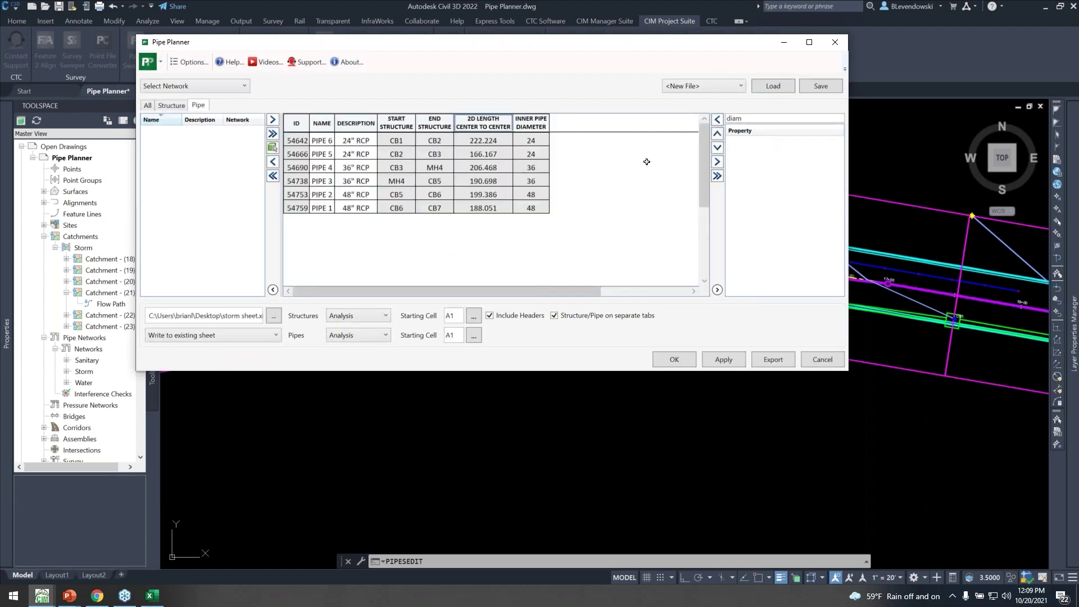
right_click(532, 120)
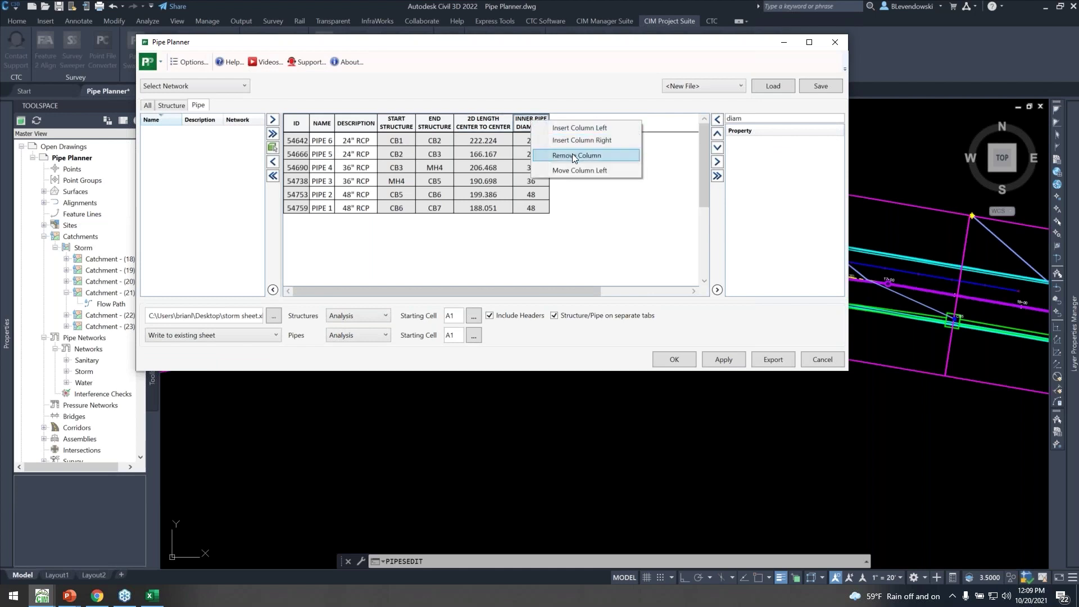
right_click(478, 123)
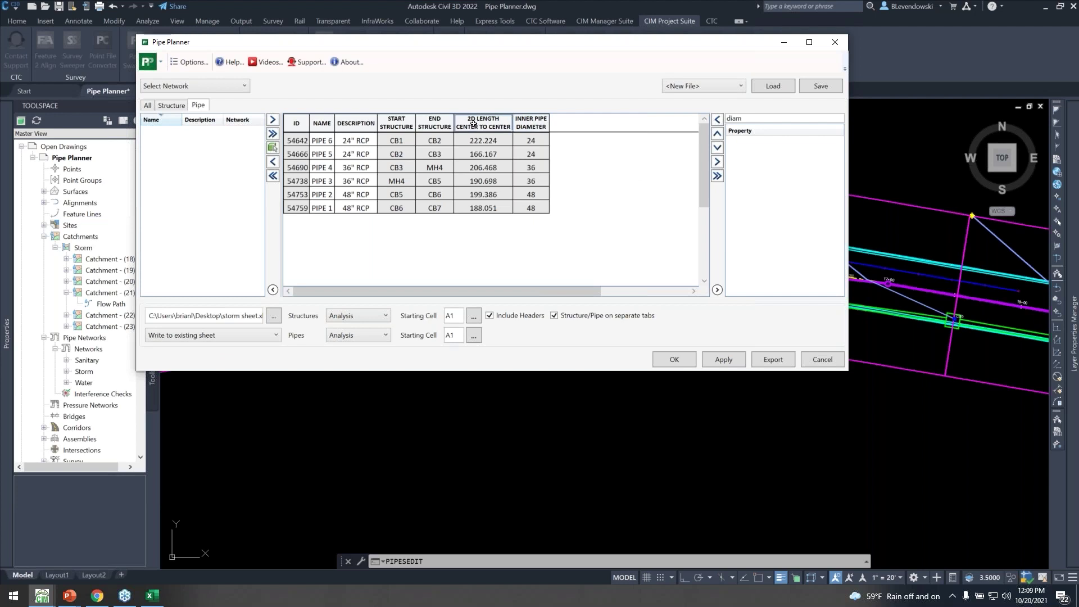
right_click(477, 123)
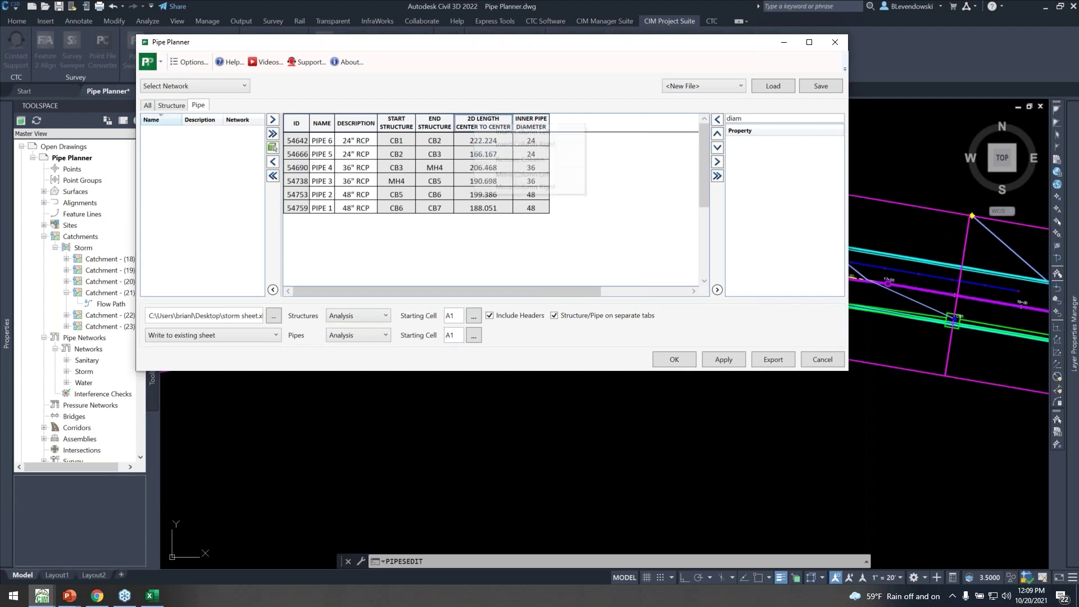
- Switch to Excel and examine the Pipes and Structures sheets and the Analysis chart's input cells for line data and incremental area
key("alt+Tab")
key("Tab")
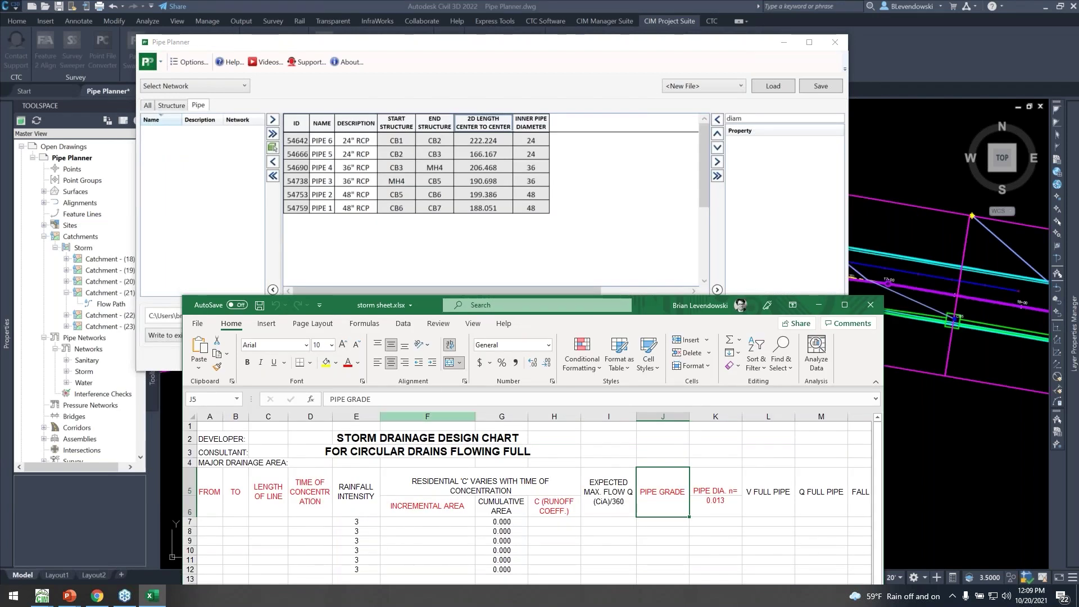
left_click_drag(427, 309, 427, 206)
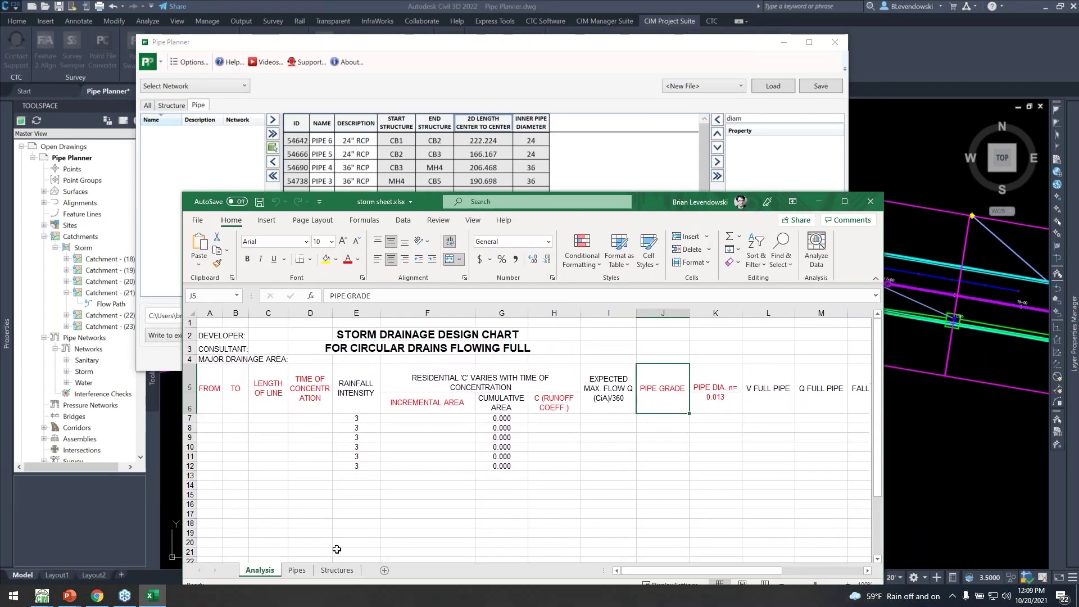
left_click(297, 570)
left_click(337, 570)
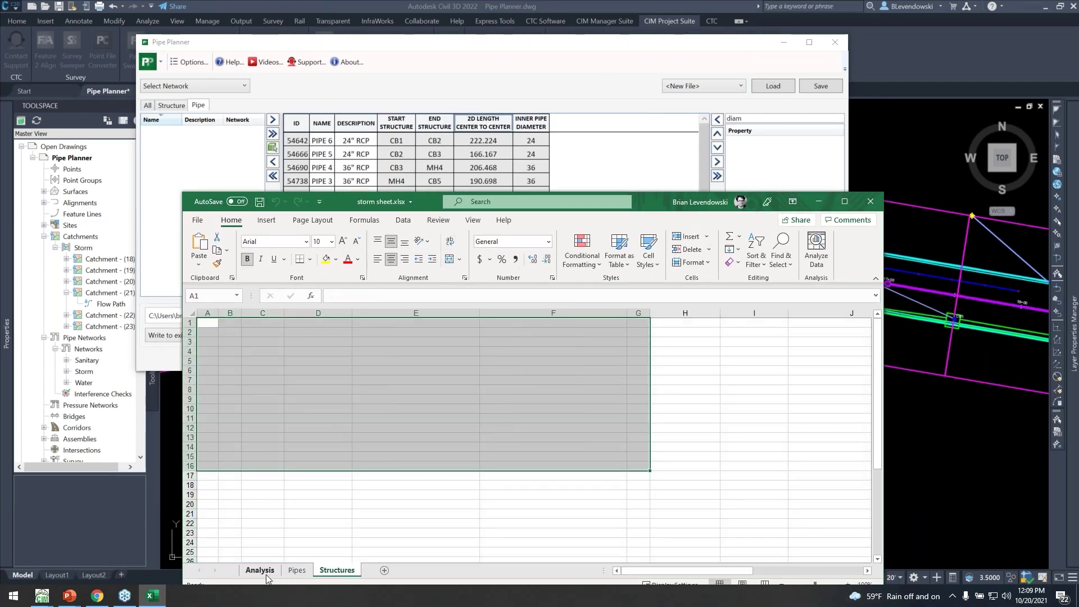
left_click(260, 570)
left_click_drag(204, 422, 317, 465)
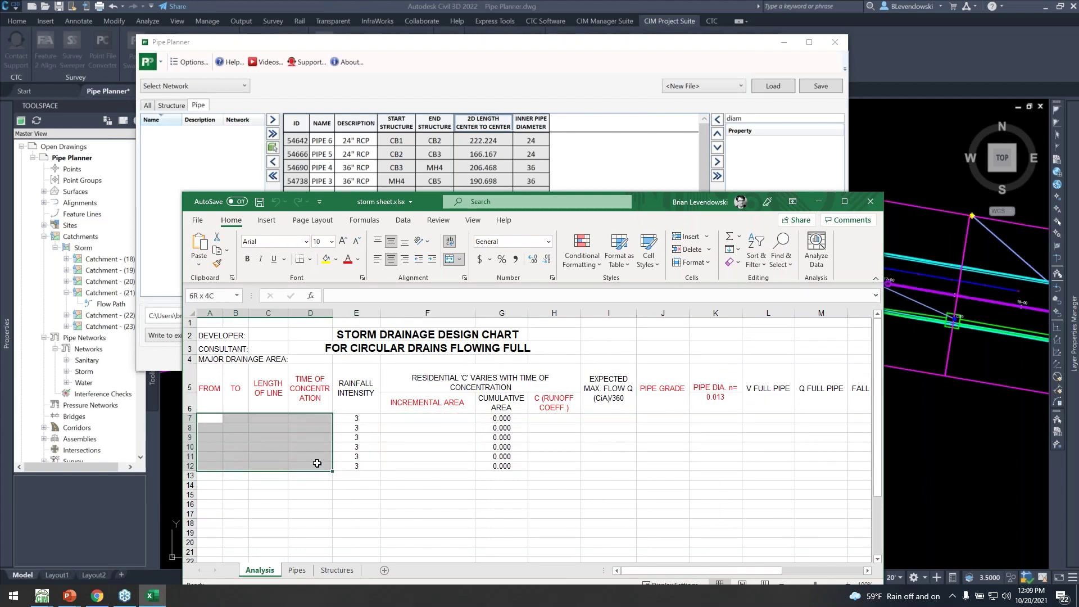
left_click_drag(427, 419, 439, 461)
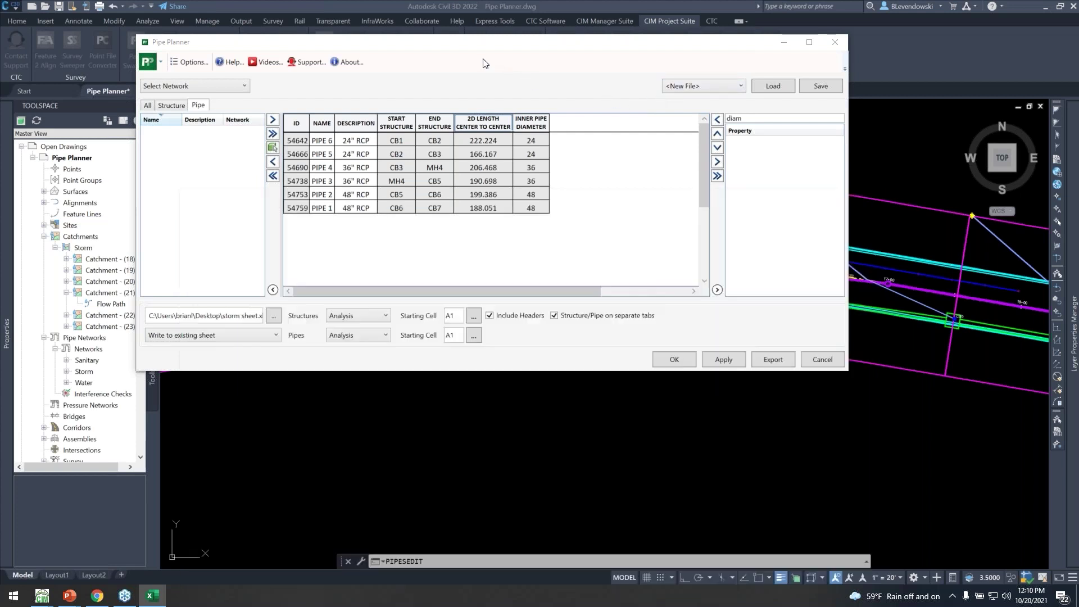
- Return to Pipe Planner, reposition its window, and add all the Storm structures to the structure table
left_click(486, 63)
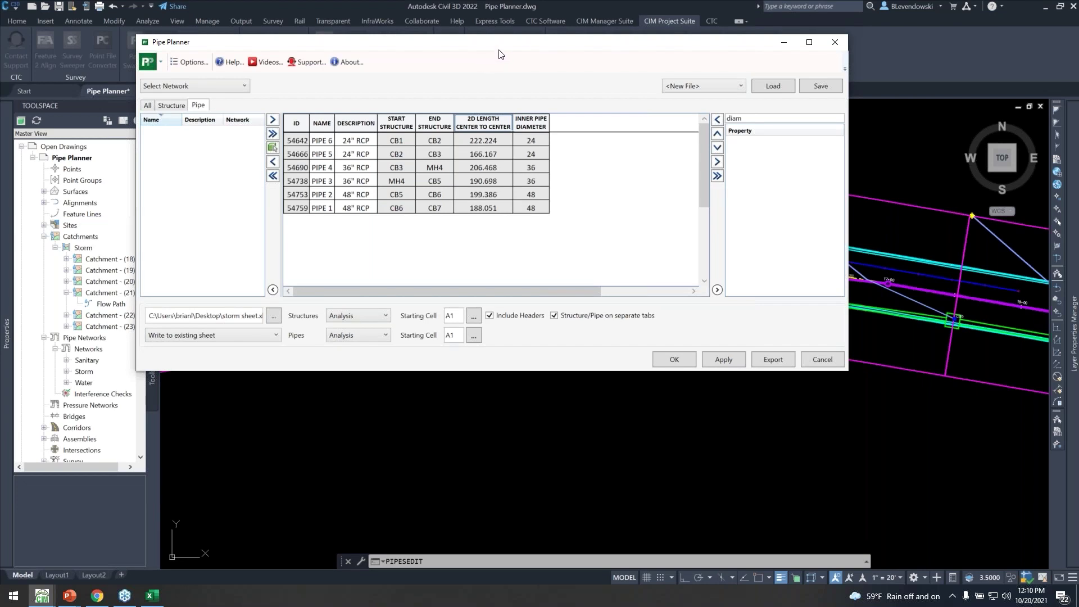
mouse_move(502, 46)
left_mouse_down()
mouse_move(516, 86)
mouse_move(553, 407)
mouse_move(575, 178)
left_mouse_up()
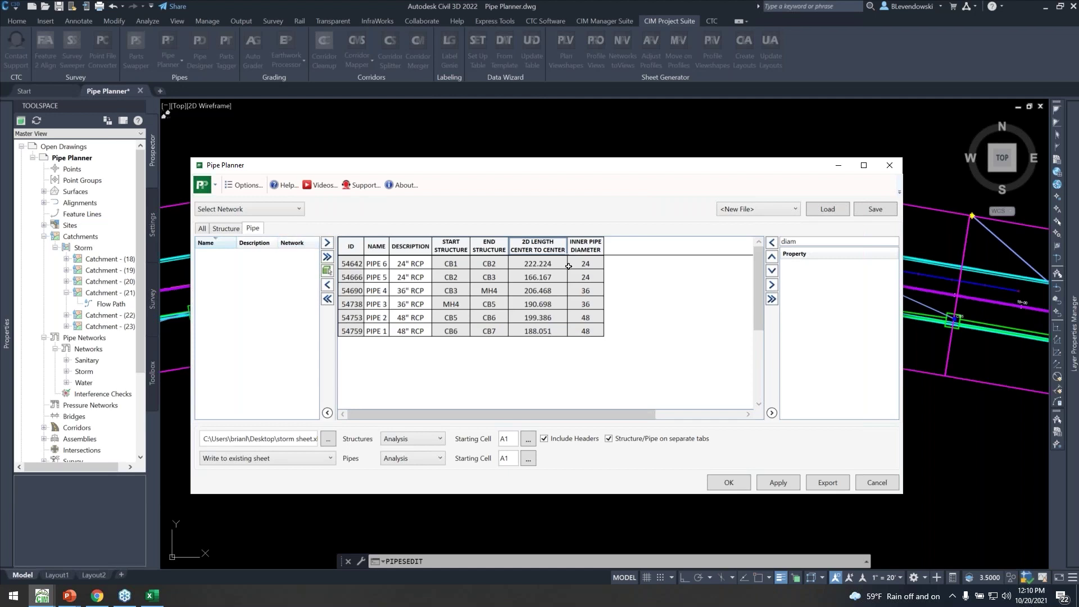
left_click(226, 228)
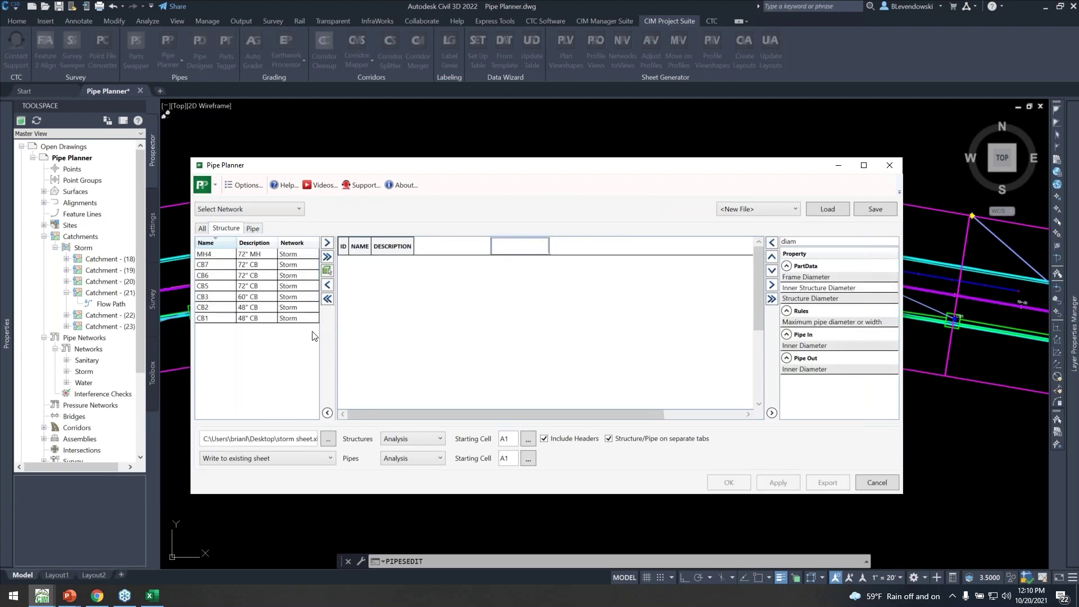
left_click(327, 257)
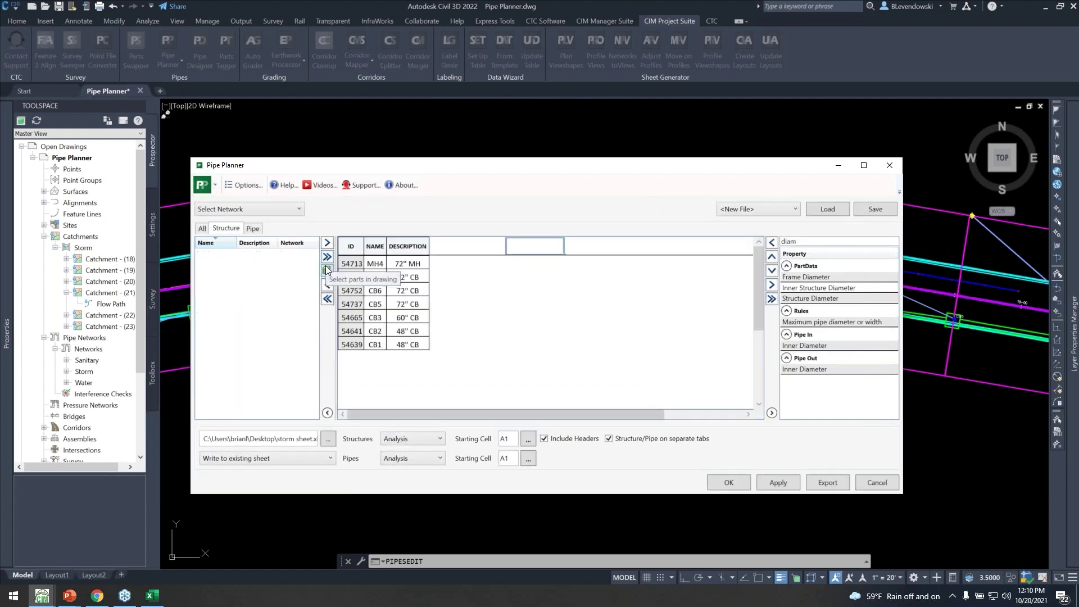
- Clear the property filter and browse the full list of structure properties
double_click(827, 242)
key("BackSpace")
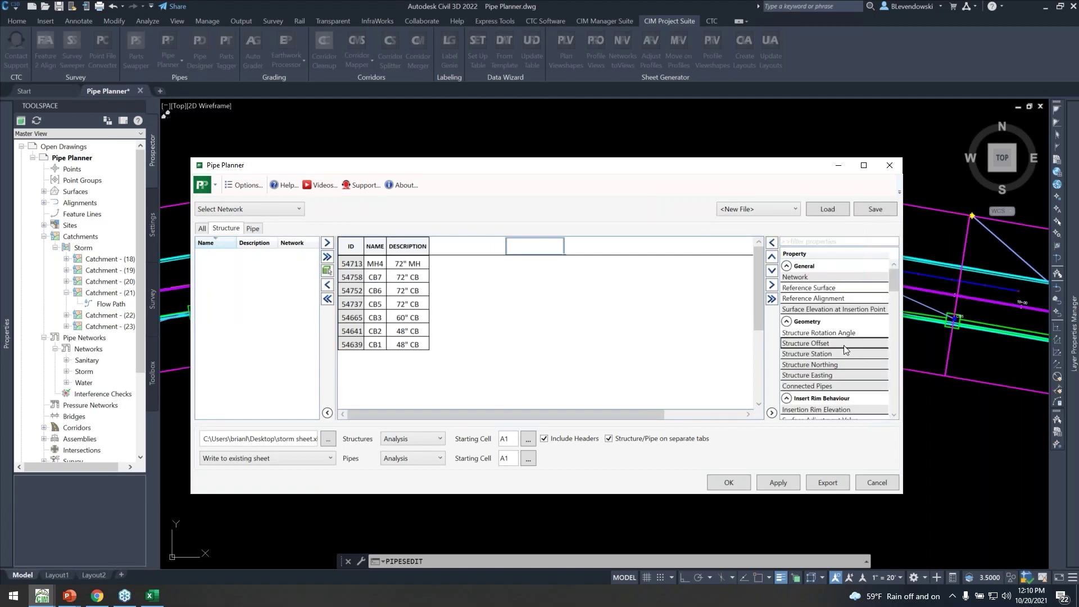
scroll(844, 347, "down", 3)
scroll(843, 350, "down", 2)
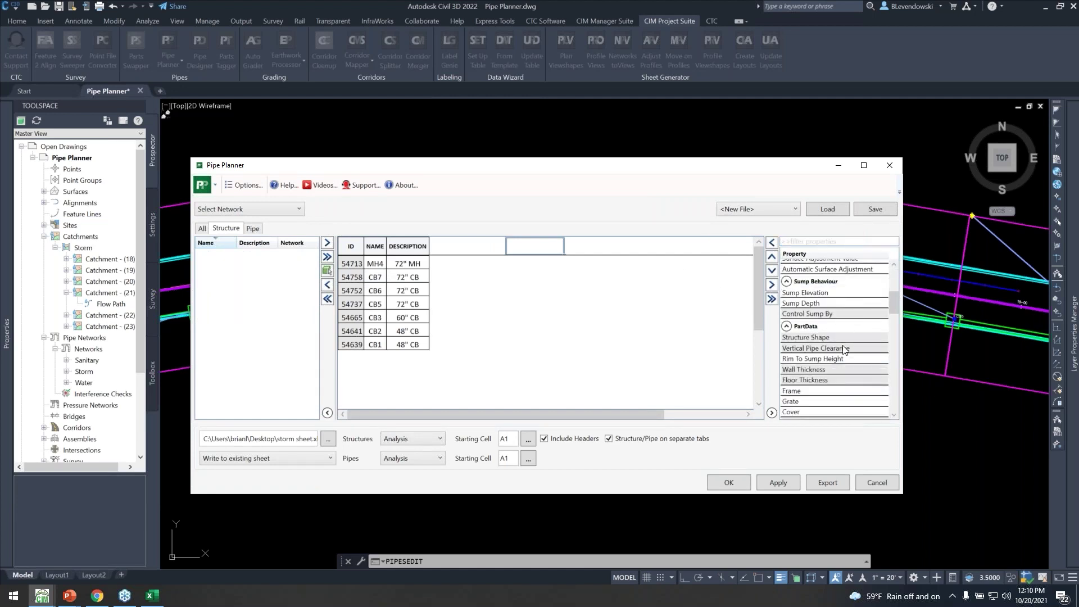
scroll(842, 345, "down", 6)
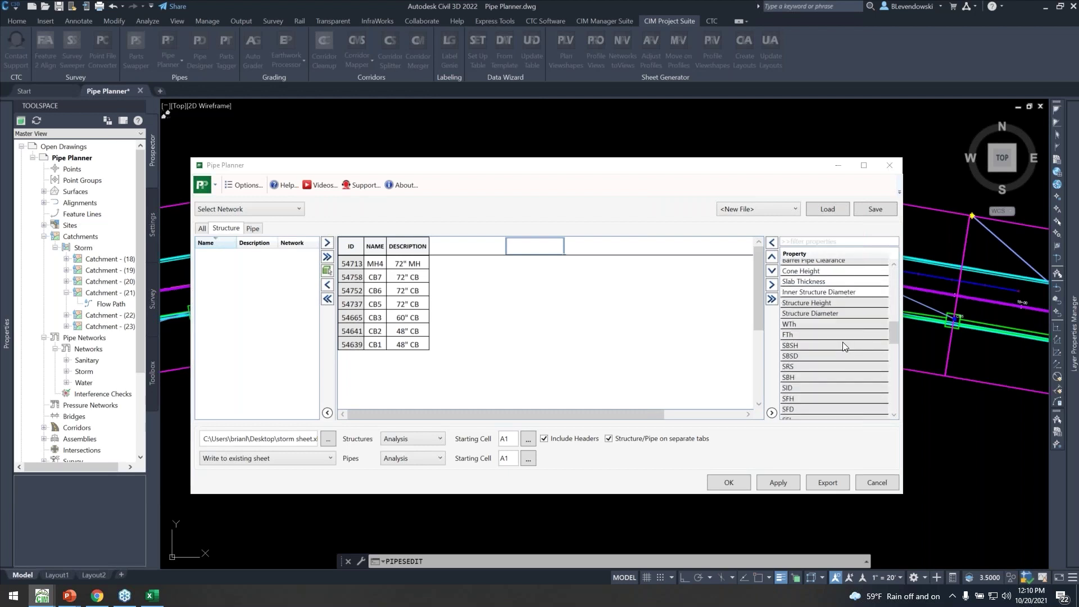
- Check the time of concentration, incremental area and runoff coefficient columns in the Excel drainage chart
key("alt+Tab")
key("Tab")
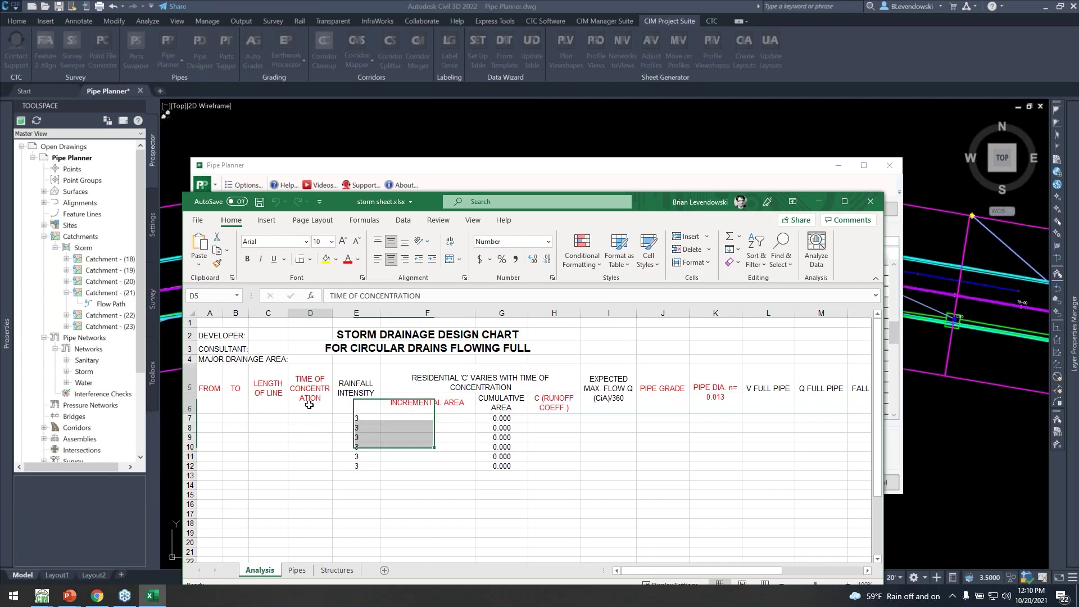
left_click_drag(315, 400, 310, 442)
left_click_drag(435, 405, 437, 456)
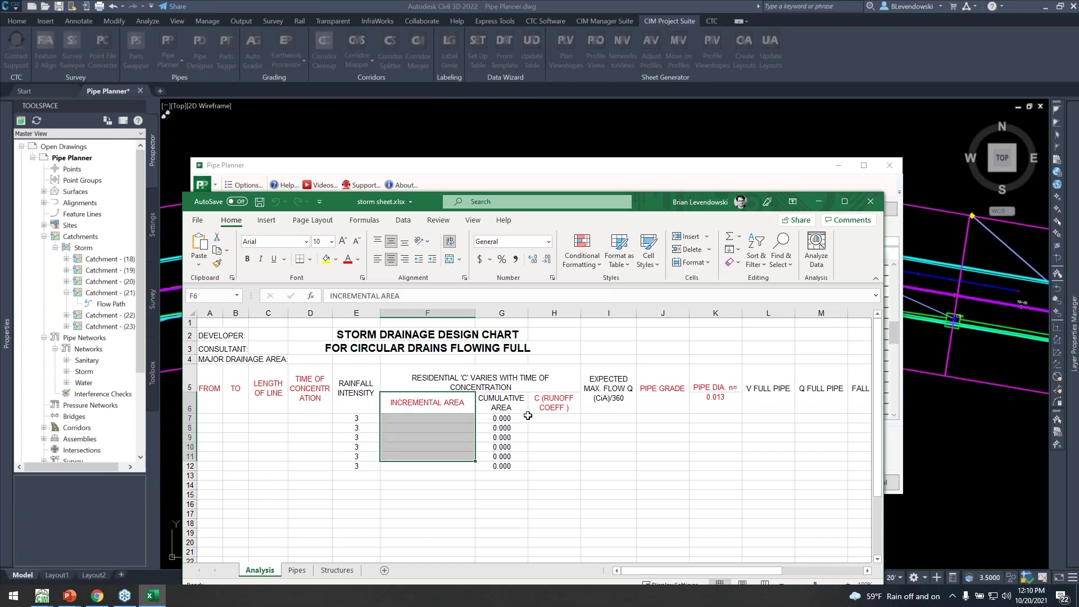
left_click(554, 403)
key("alt+Tab")
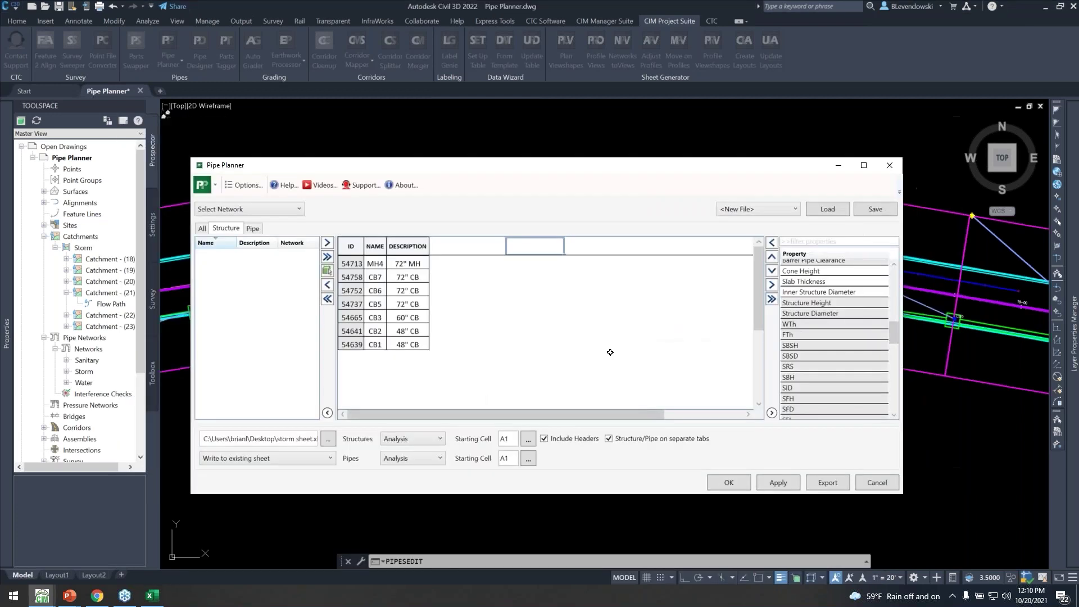
- Add the catchment properties Time of Concentration, Weighted Runoff Coefficient and Area to the structure table
scroll(852, 326, "up", 2)
scroll(863, 322, "up", 5)
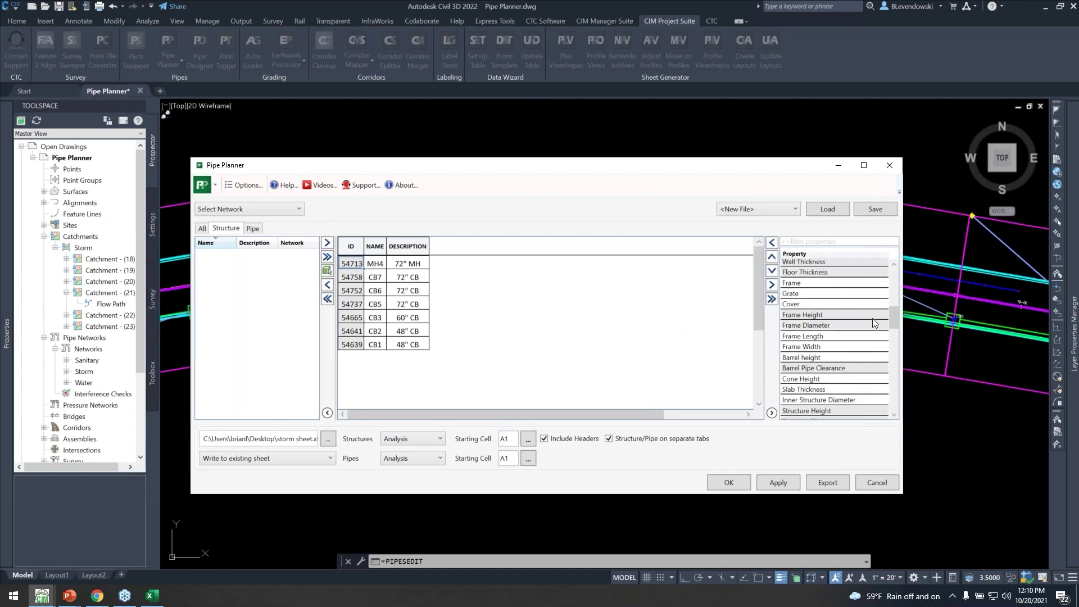
left_click_drag(896, 303, 898, 374)
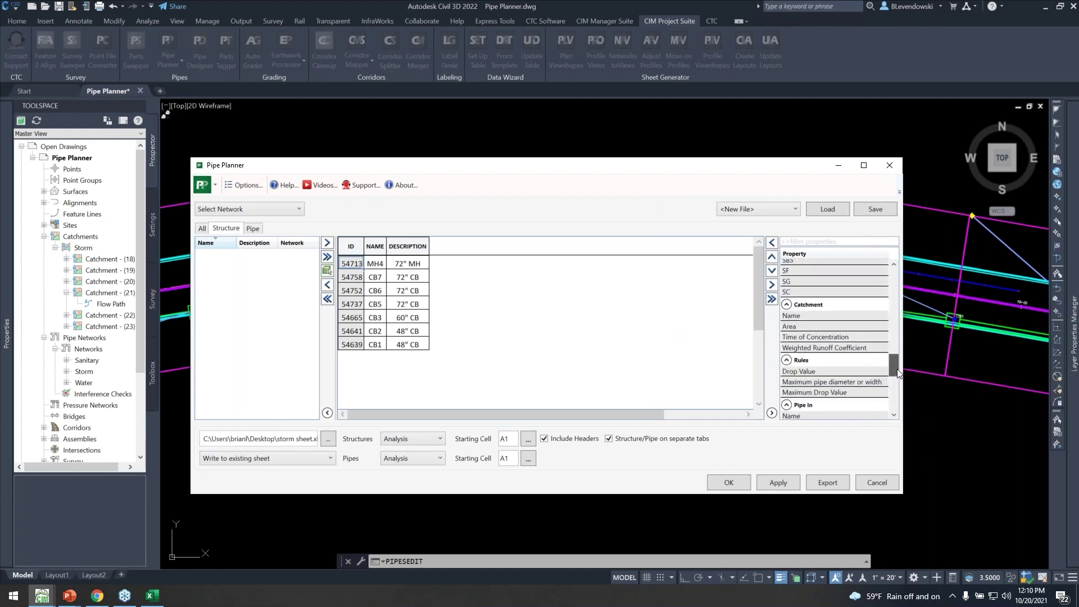
mouse_move(623, 169)
left_mouse_down()
mouse_move(618, 457)
mouse_move(630, 354)
mouse_move(646, 361)
mouse_move(613, 142)
mouse_move(615, 157)
left_mouse_up()
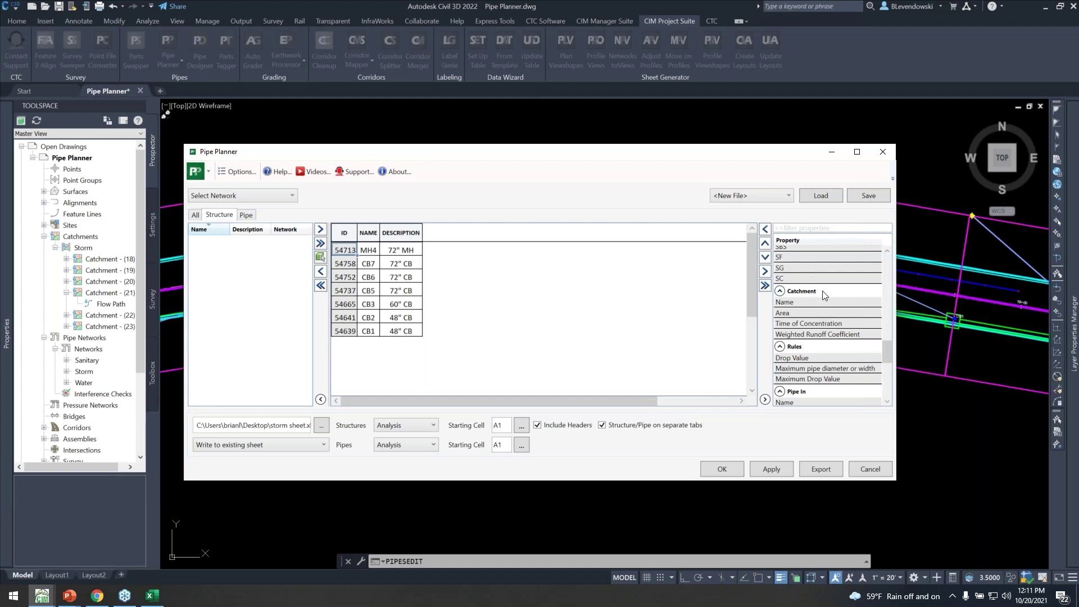
left_click(813, 325)
left_click(765, 231)
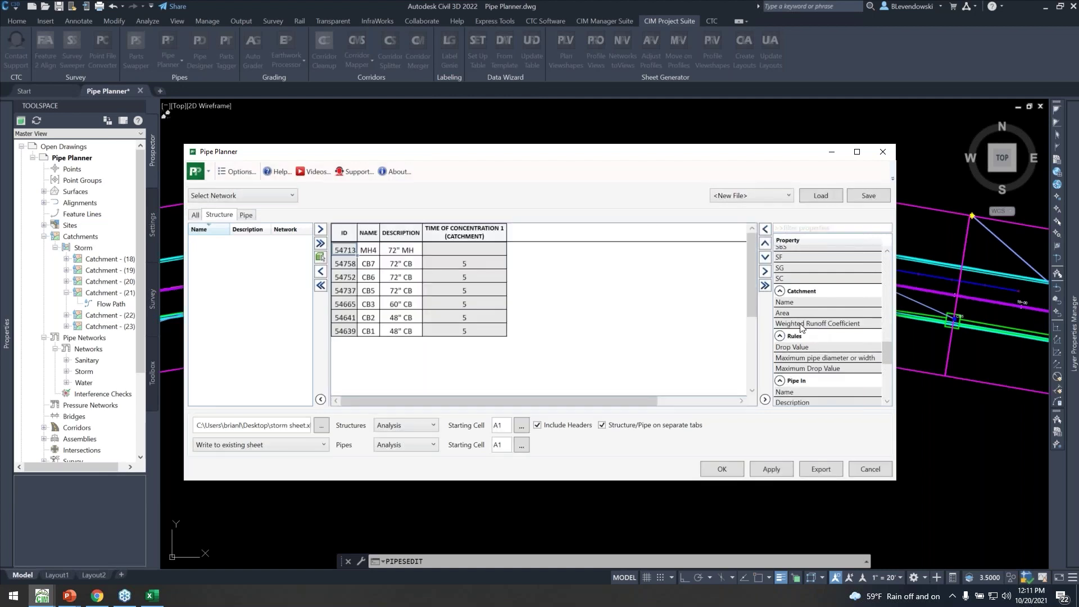
left_click(766, 230)
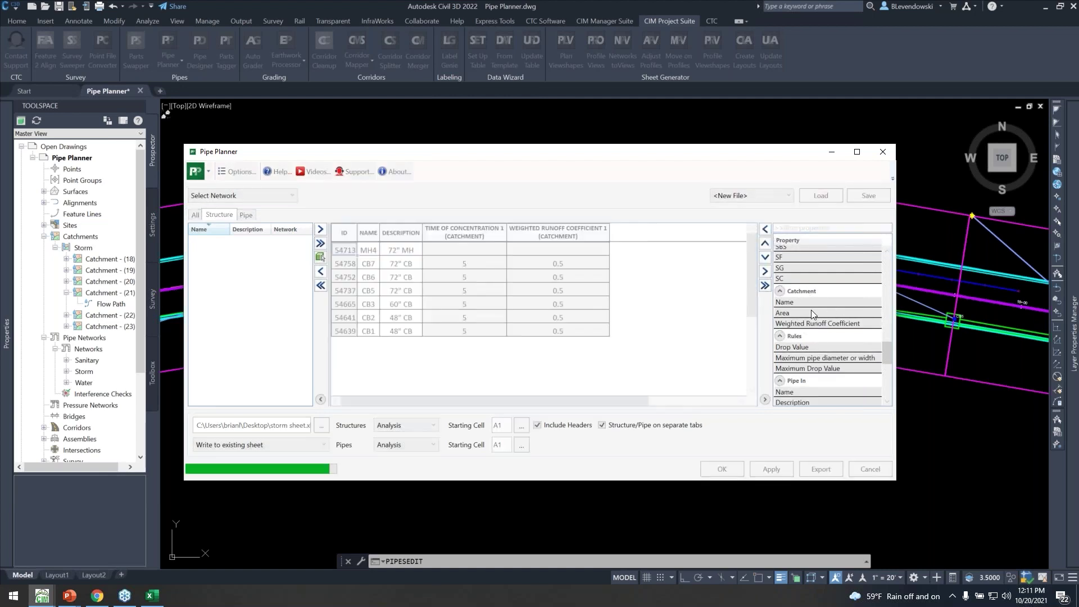
left_click(766, 229)
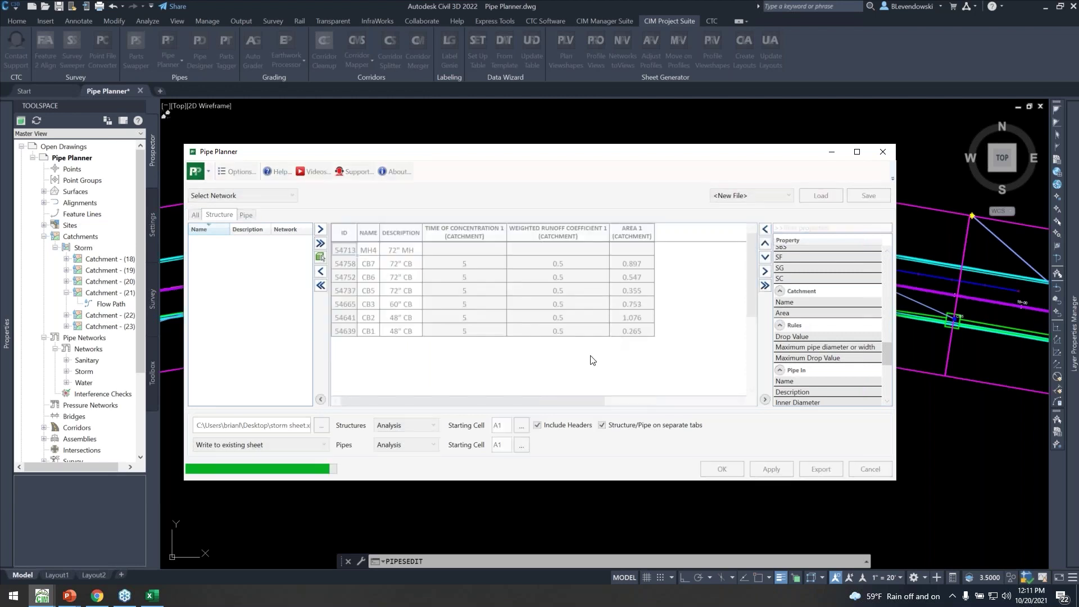
- Examine the catchment area values and the precision choices in the Pipe Planner options, leaving the options without saving changes
left_click(641, 292)
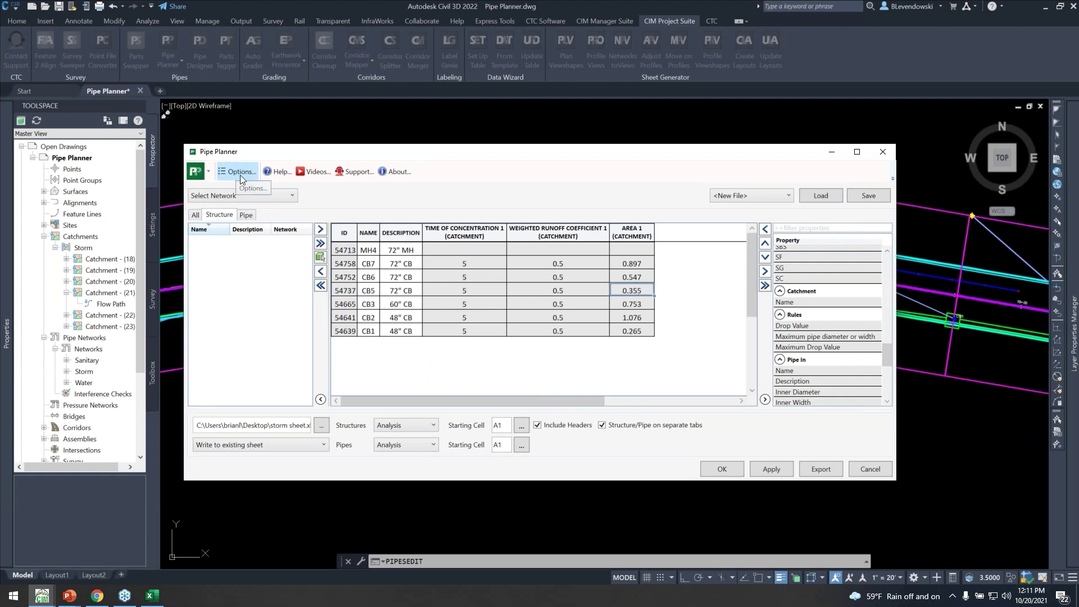
left_click(645, 264)
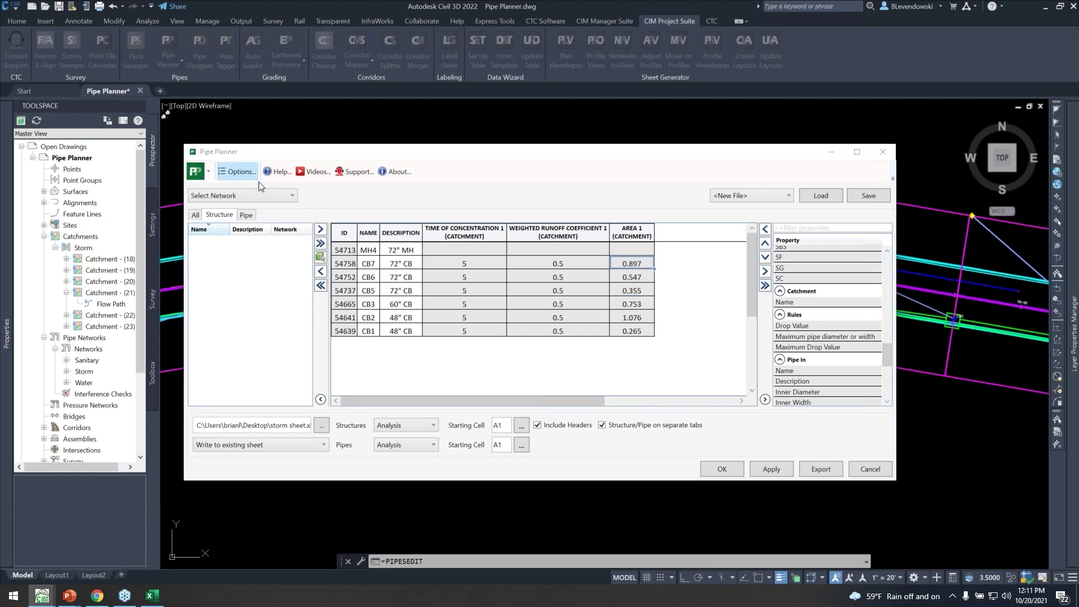
left_click(238, 172)
left_click(570, 302)
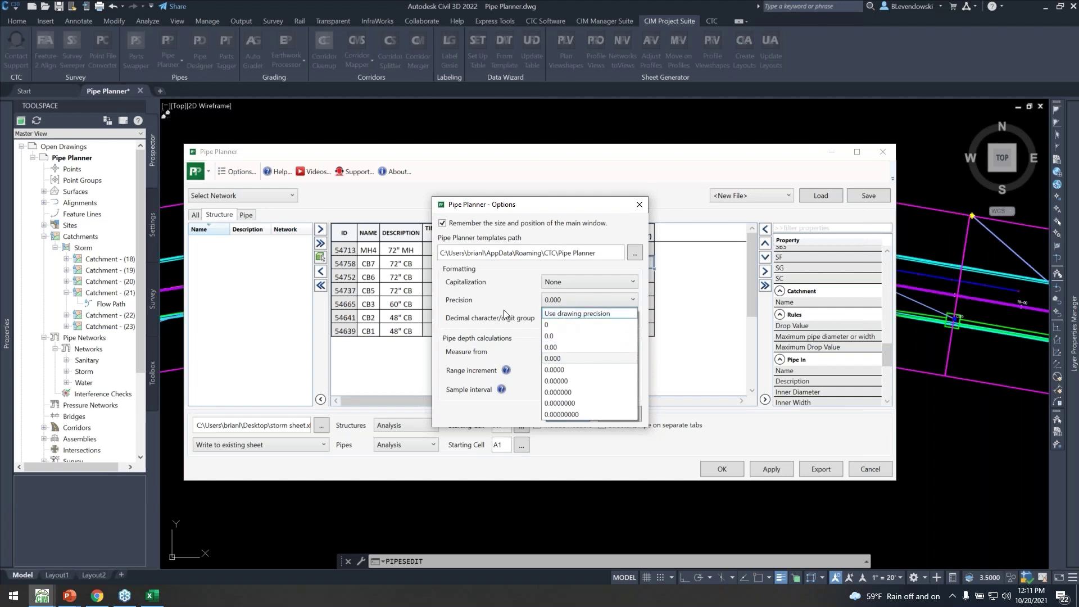
left_click(480, 309)
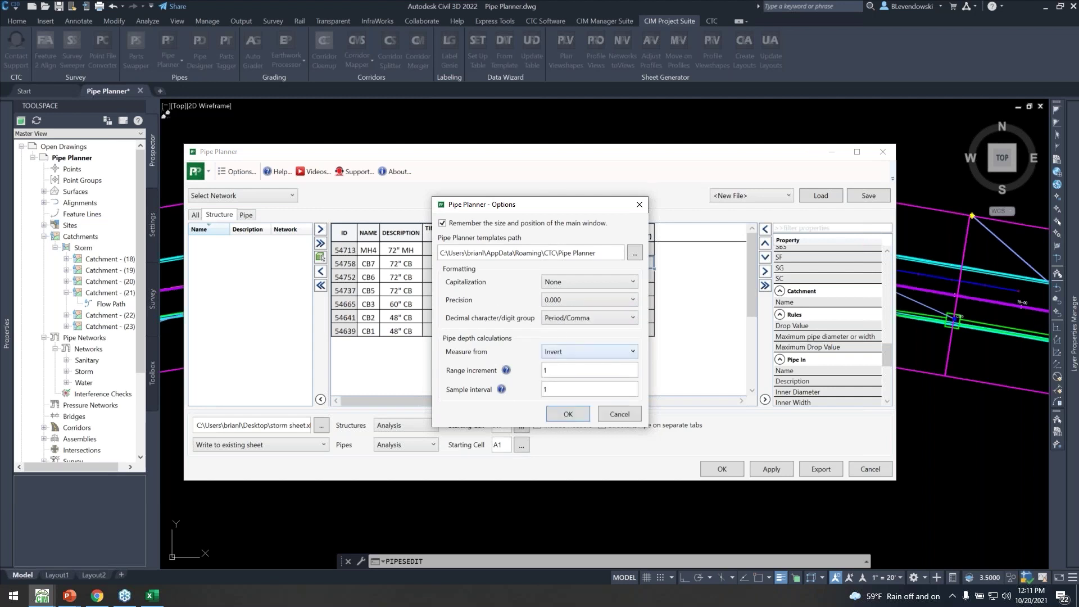
left_click(628, 419)
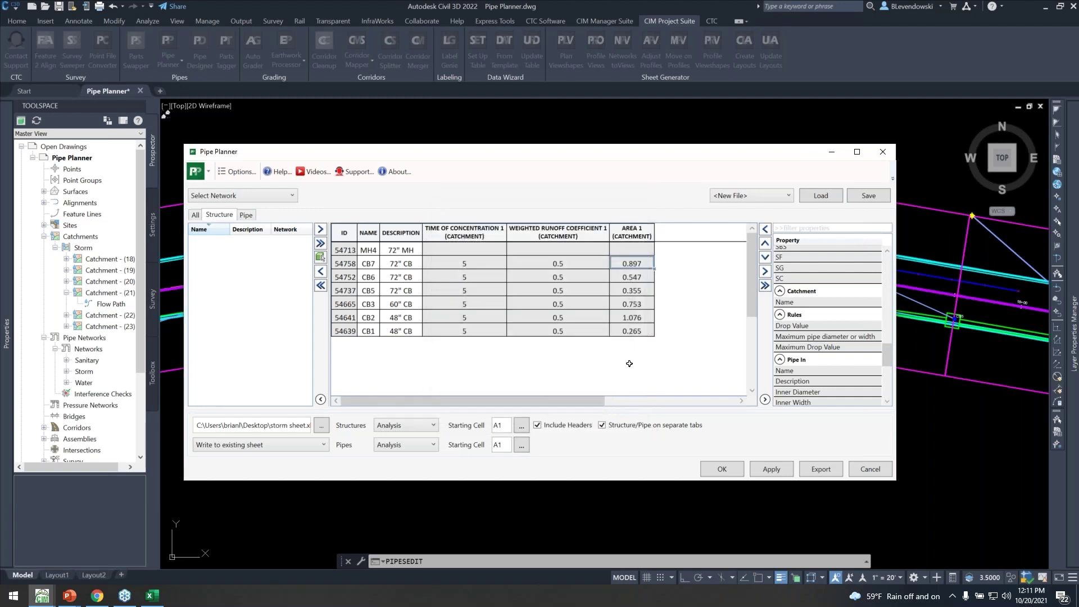
- Switch to Excel, check the drainage design chart and close the storm sheet.xlsx workbook
key("alt+Tab")
key("Tab")
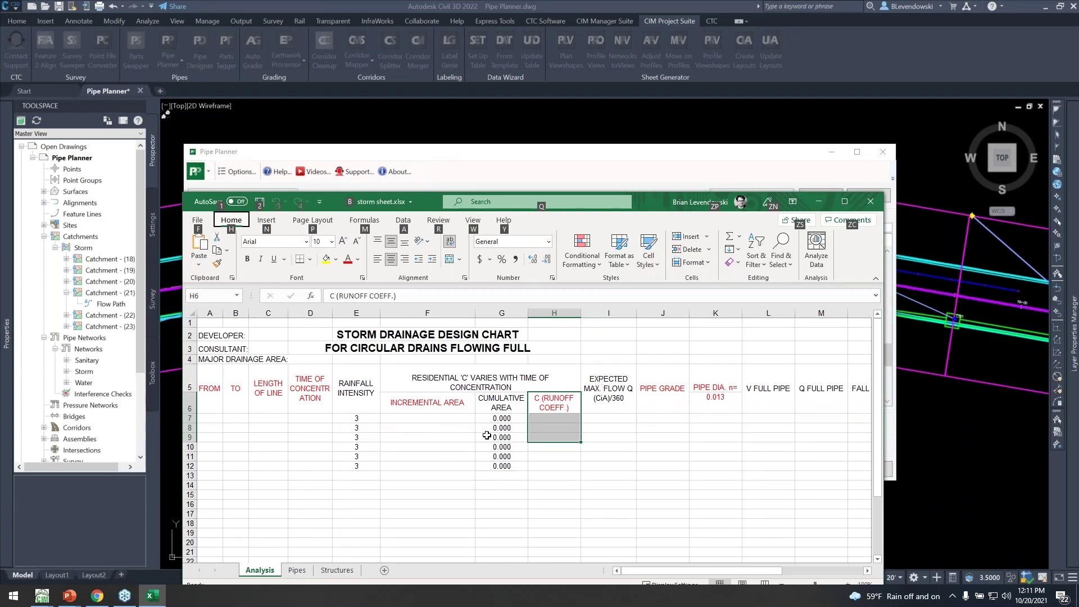
key("alt+Tab")
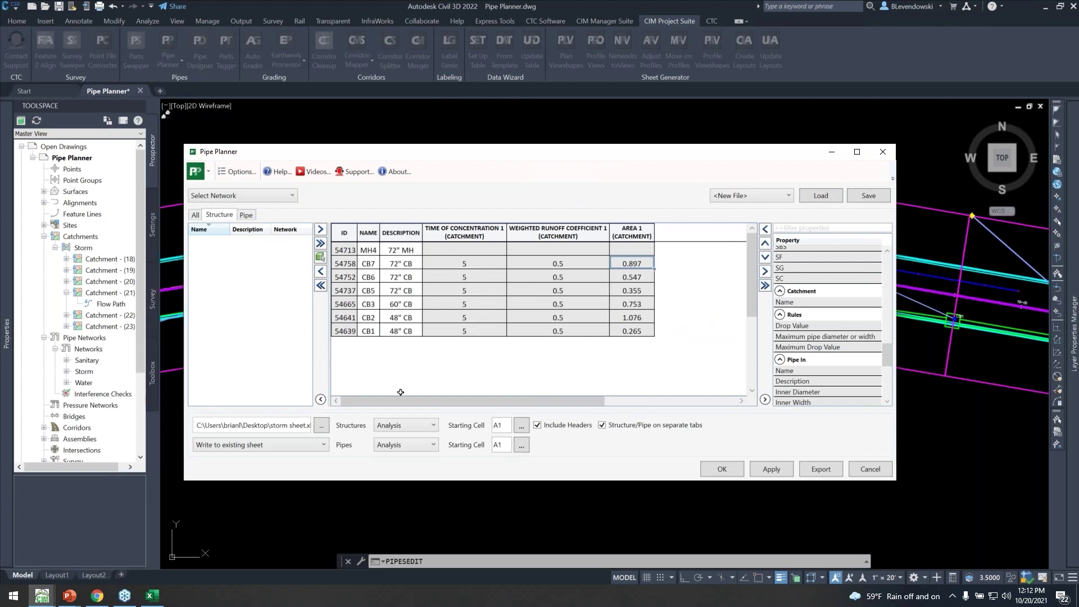
mouse_move(151, 595)
key("alt+Tab")
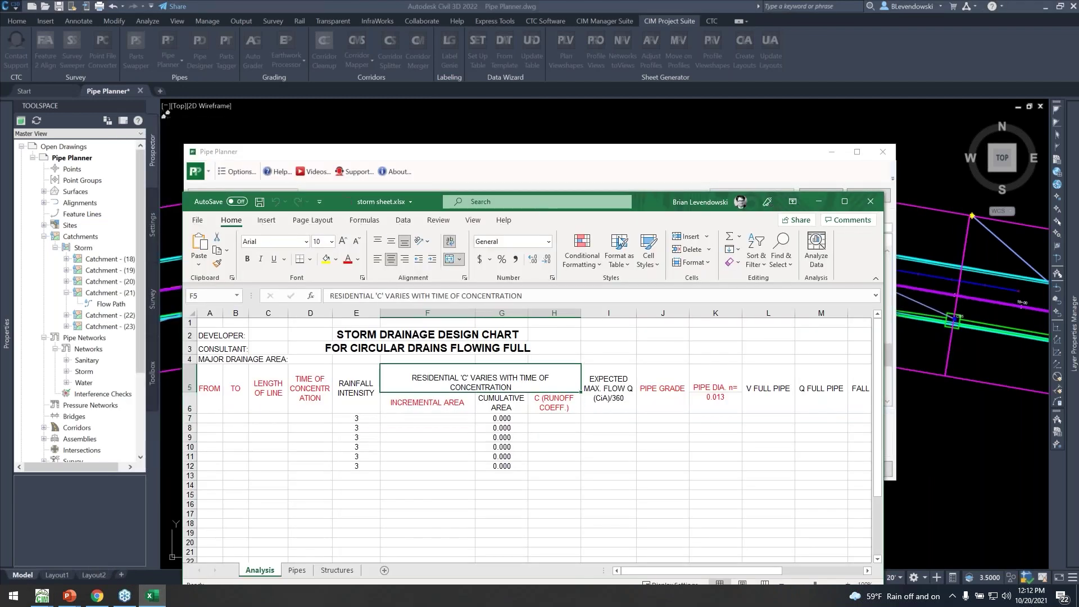
left_click_drag(649, 196, 599, 126)
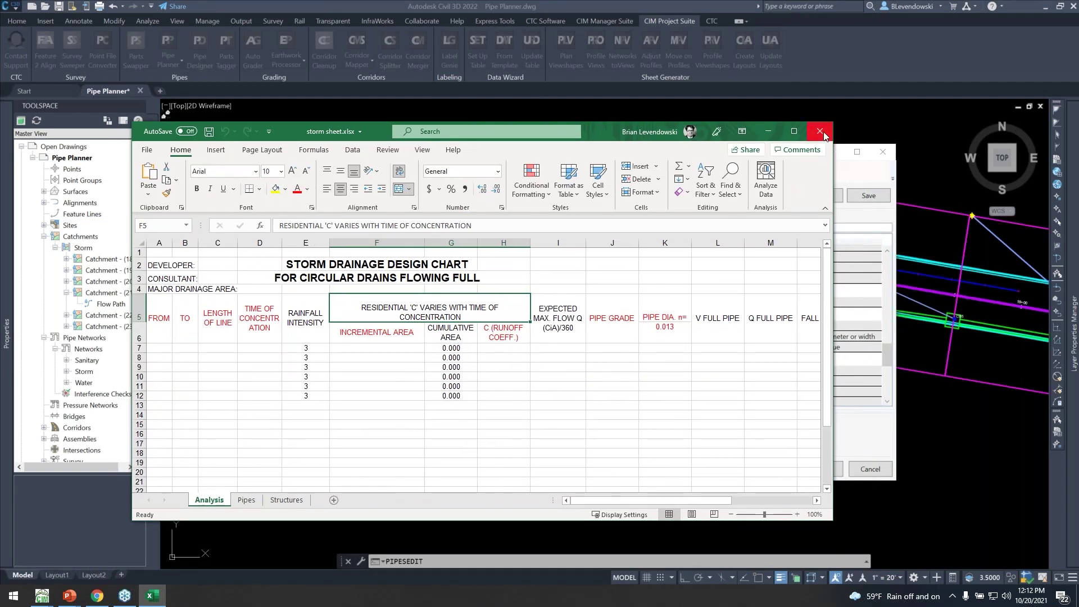
left_click(822, 132)
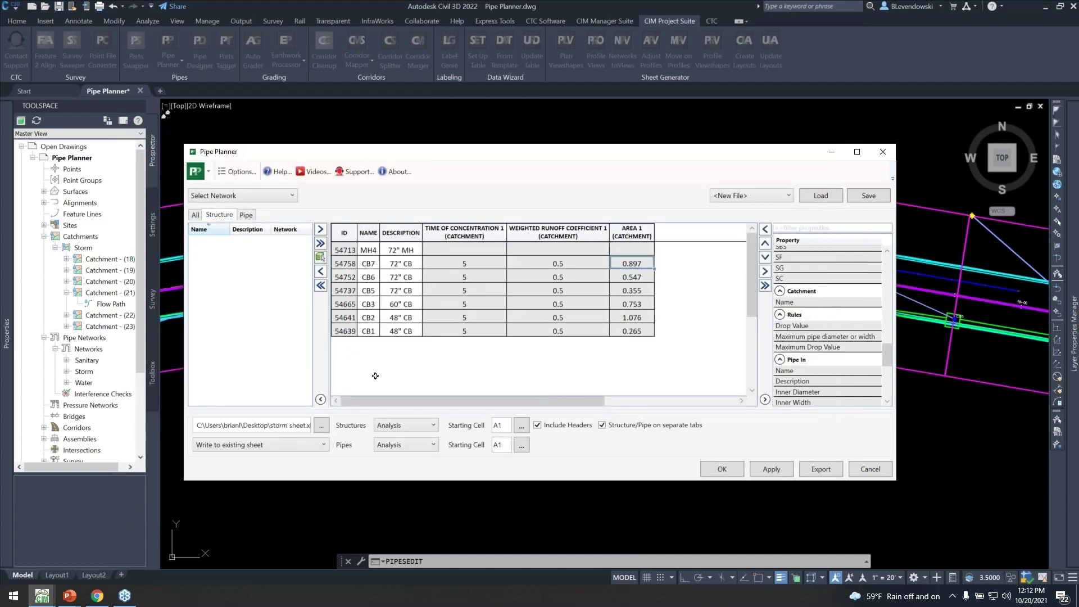
- Choose storm sheet.xlsx on the Desktop as the export file in Pipe Planner, with output written to an existing sheet
left_click(321, 425)
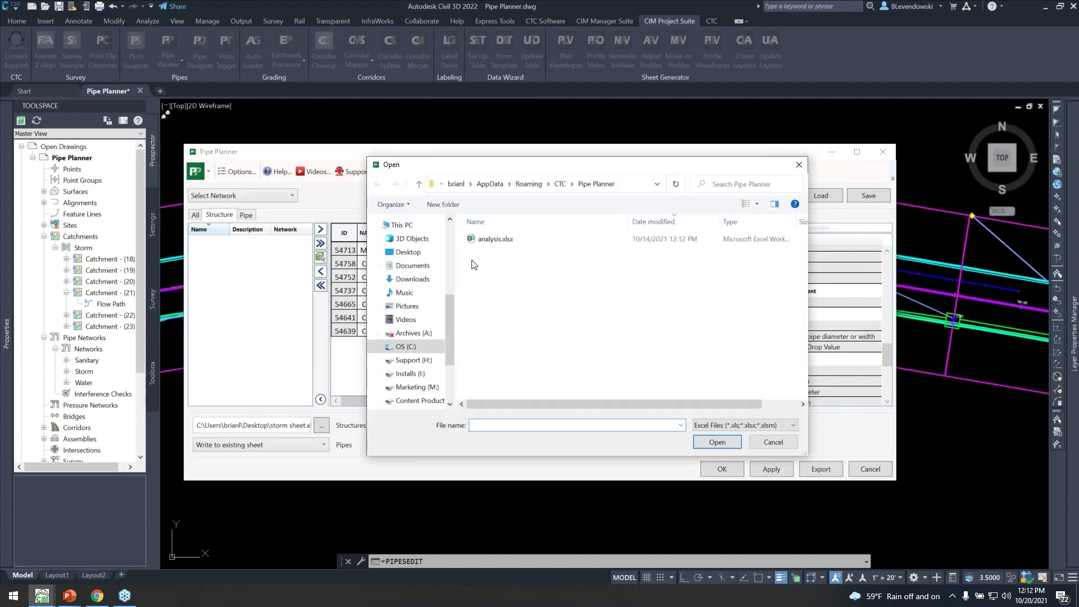
left_click(408, 252)
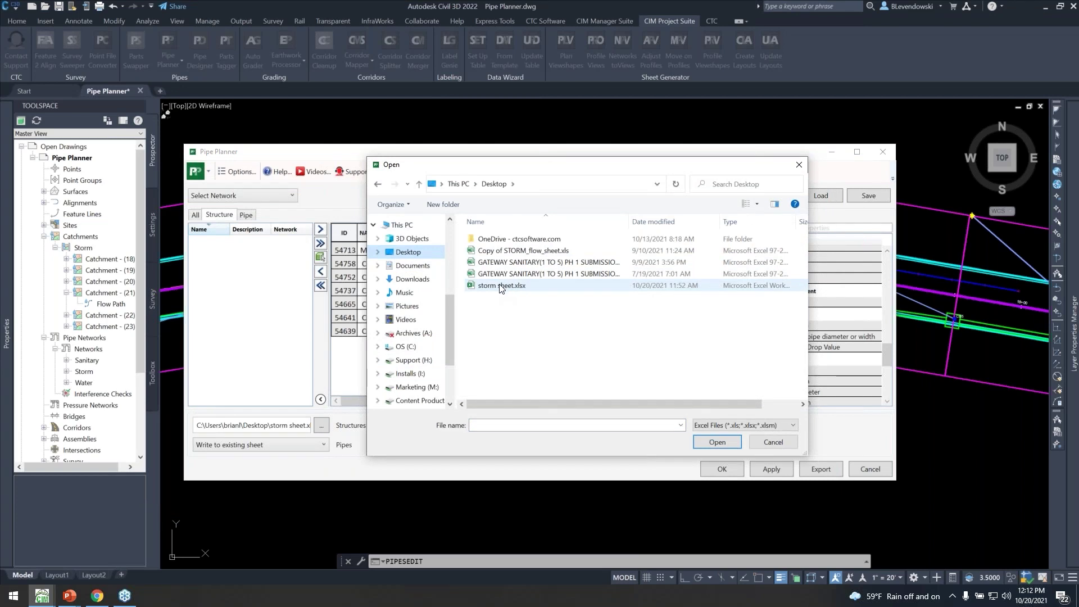
double_click(506, 286)
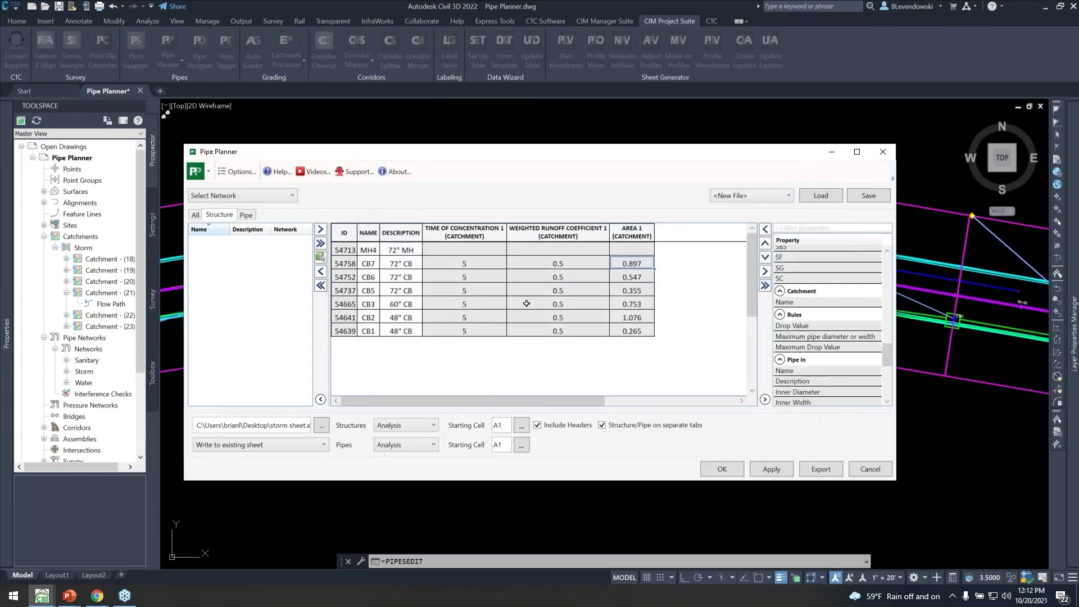
left_click(300, 445)
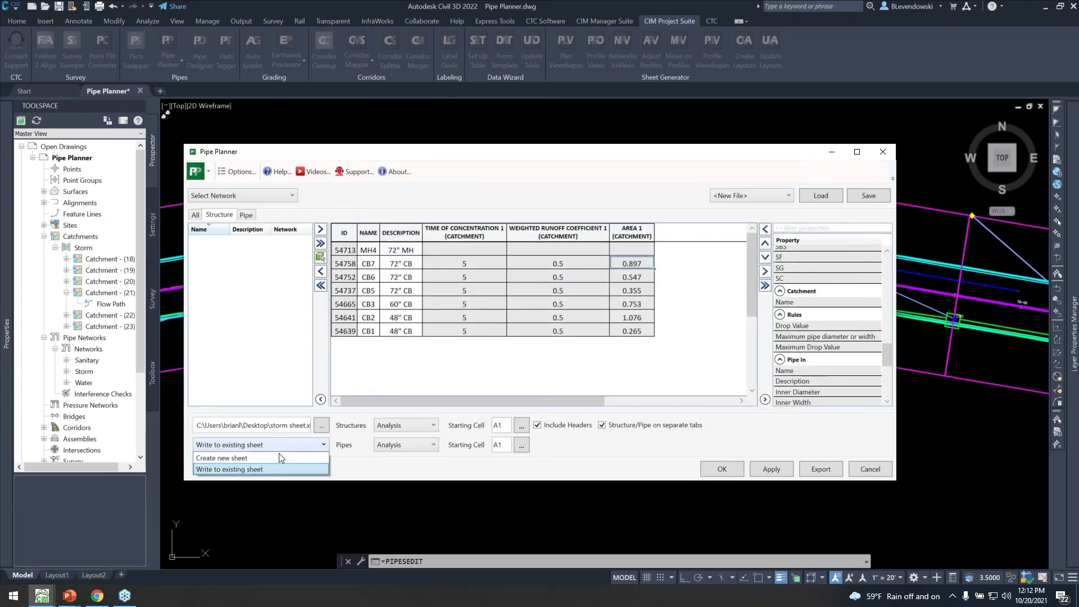
left_click(235, 468)
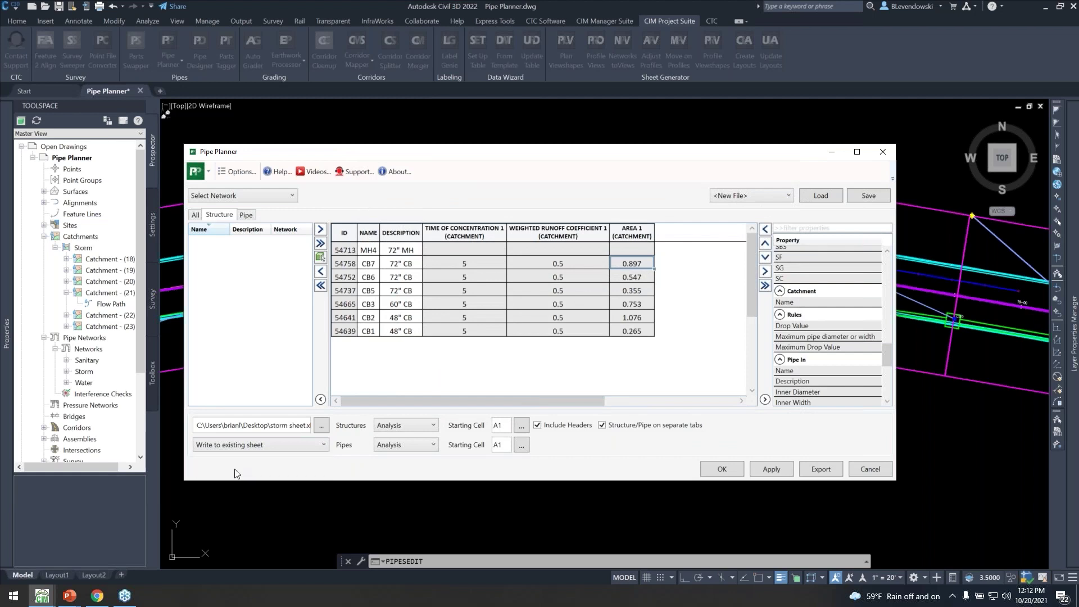
- Keep structures and pipes on separate tabs, sending structure data to the Structures sheet and pipe data to the Pipes sheet
left_click(673, 425)
left_click(411, 425)
left_click(413, 429)
left_click(641, 427)
left_click(399, 427)
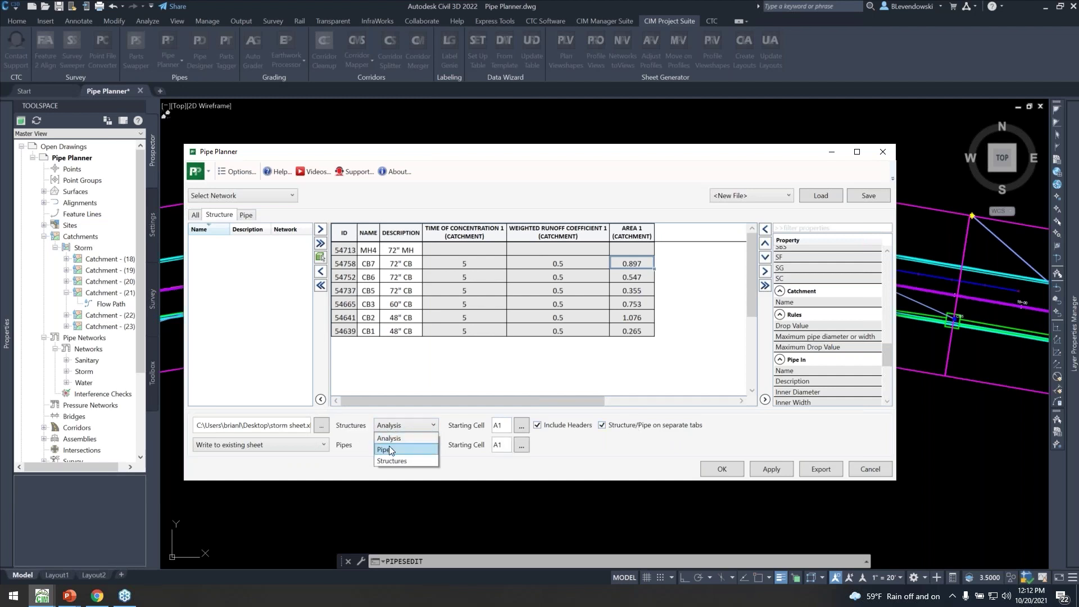
left_click(385, 461)
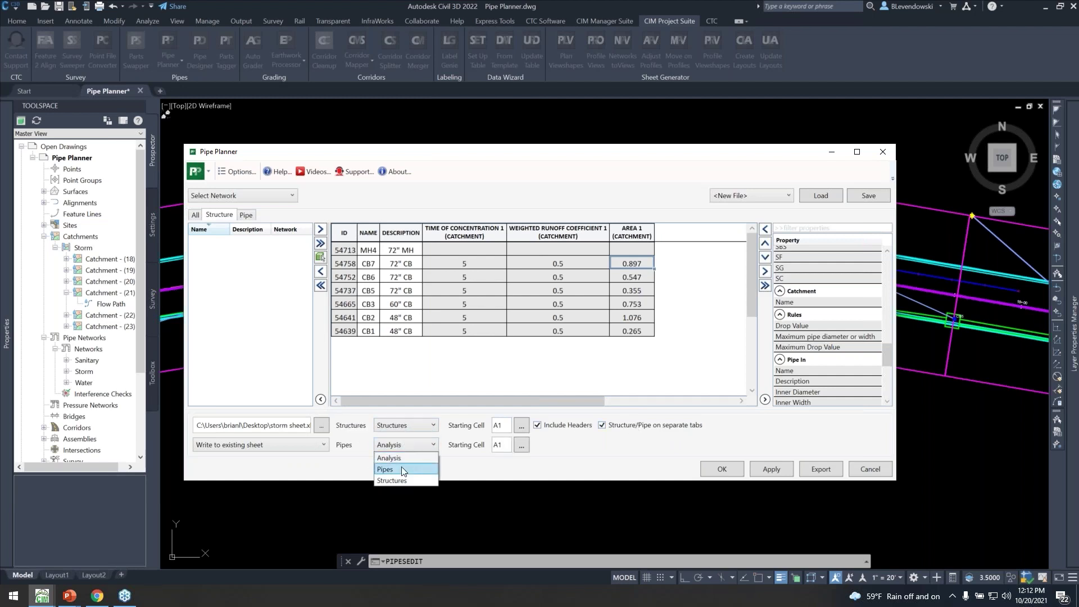
left_click(389, 469)
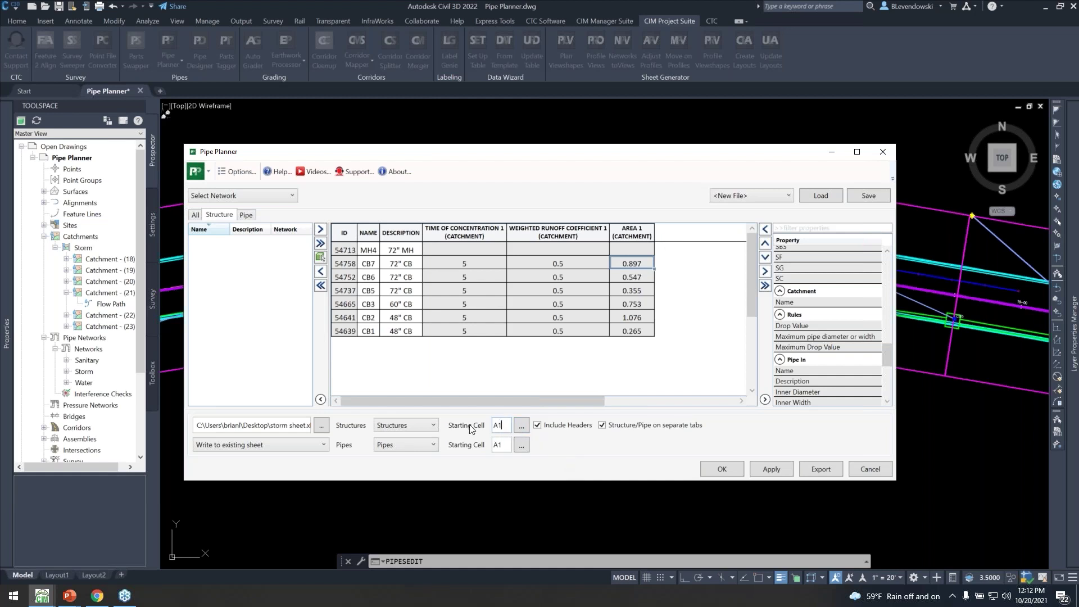
- Pick cell A3 in the sheet preview as the starting cell for the structure export
left_click(522, 426)
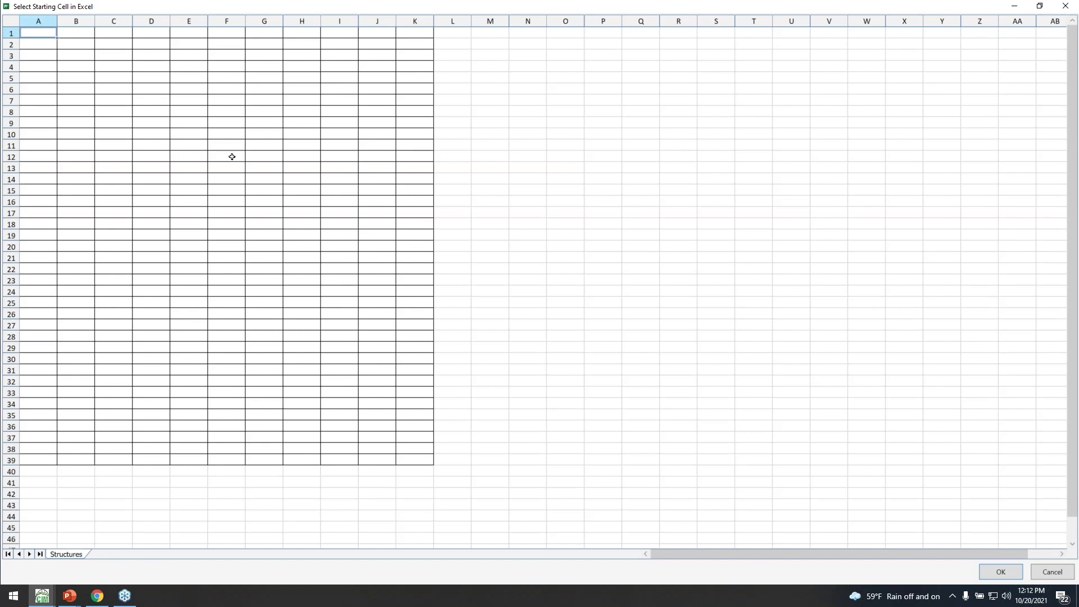
left_click(89, 76)
left_click_drag(39, 36, 286, 177)
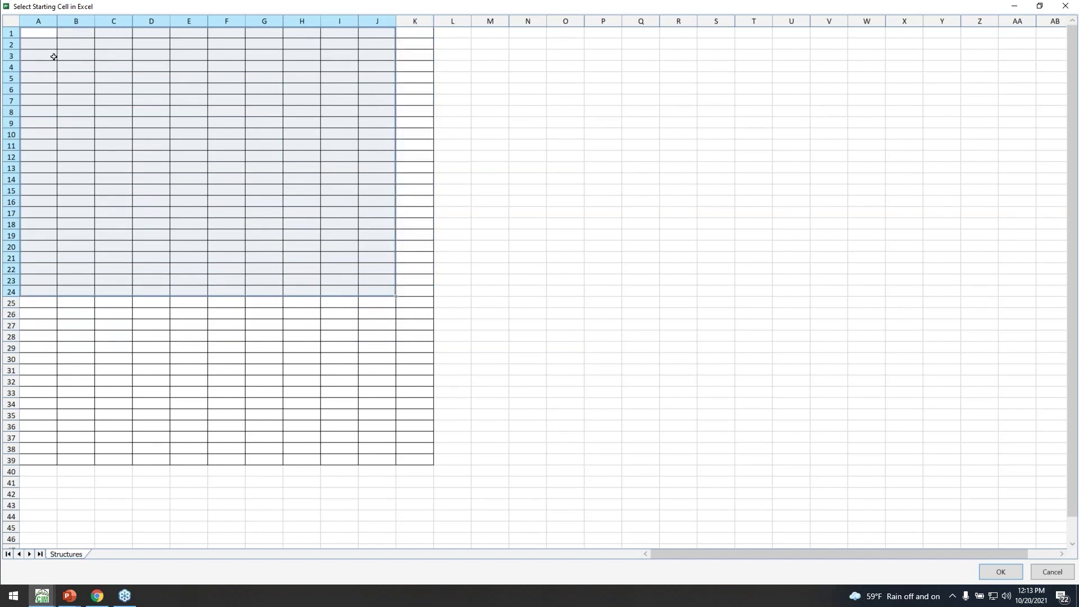
left_click(33, 56)
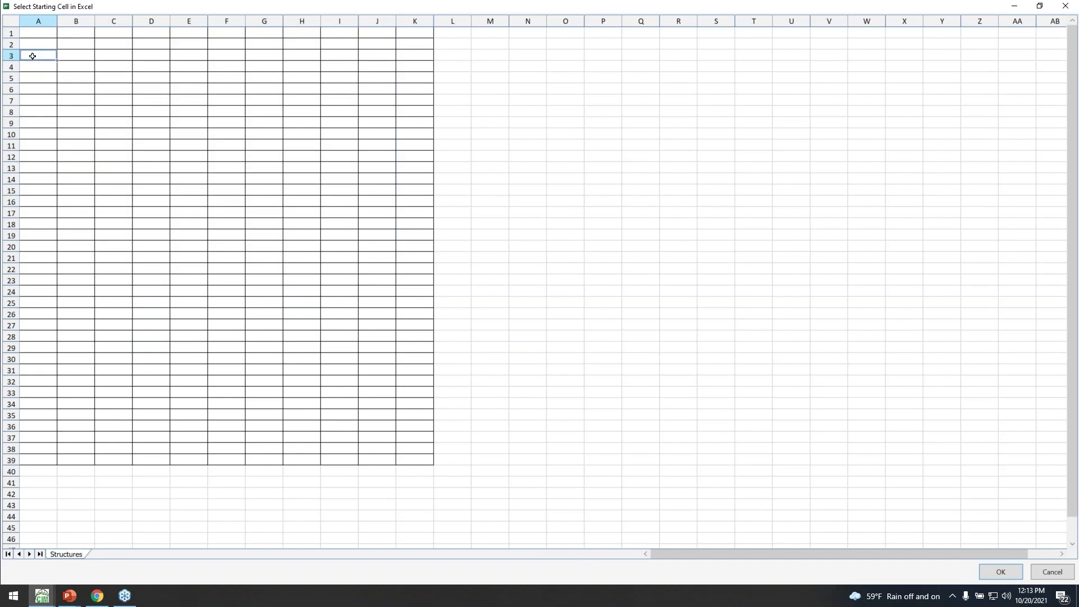
left_click(1001, 572)
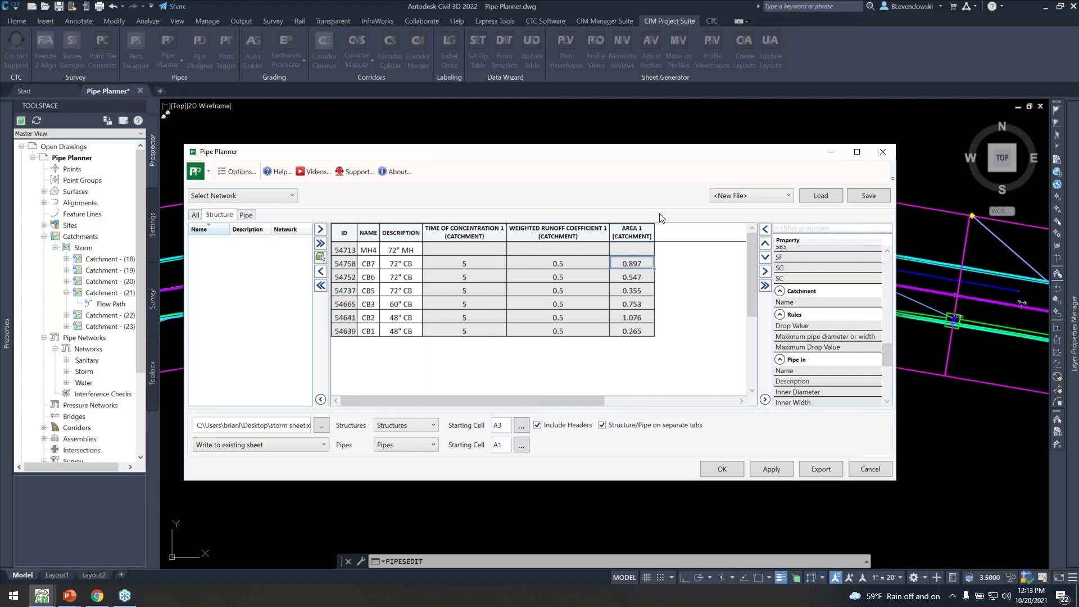
- Set the starting cell for the structure export to A1
double_click(510, 424)
type("a1")
key("Tab")
key("shift+Tab")
type("1")
key("Tab")
mouse_move(509, 156)
left_mouse_down()
mouse_move(518, 138)
mouse_move(503, 158)
left_mouse_up()
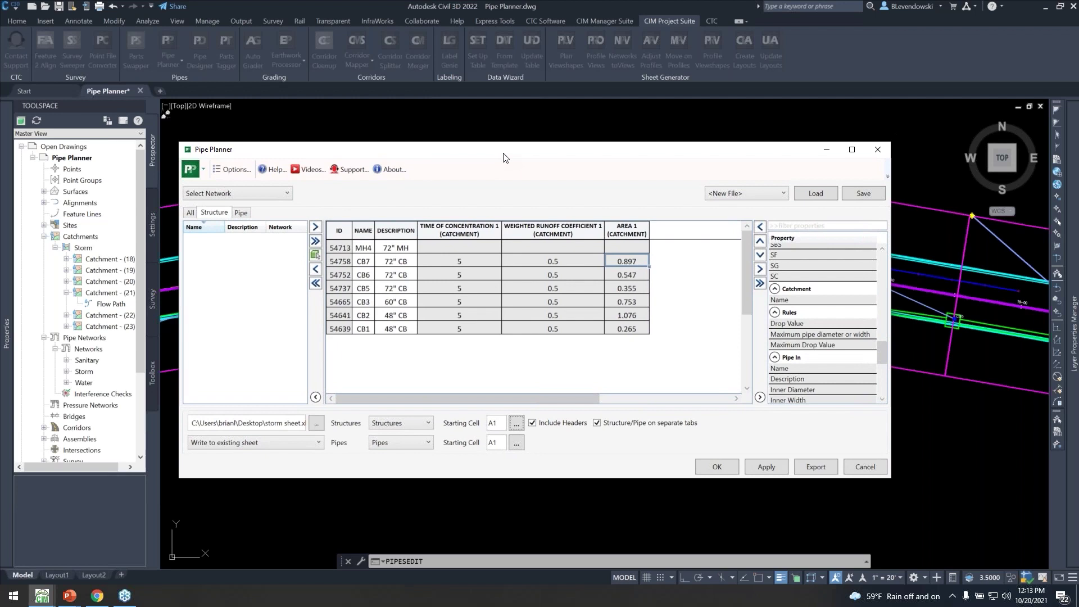
left_click_drag(504, 153, 501, 164)
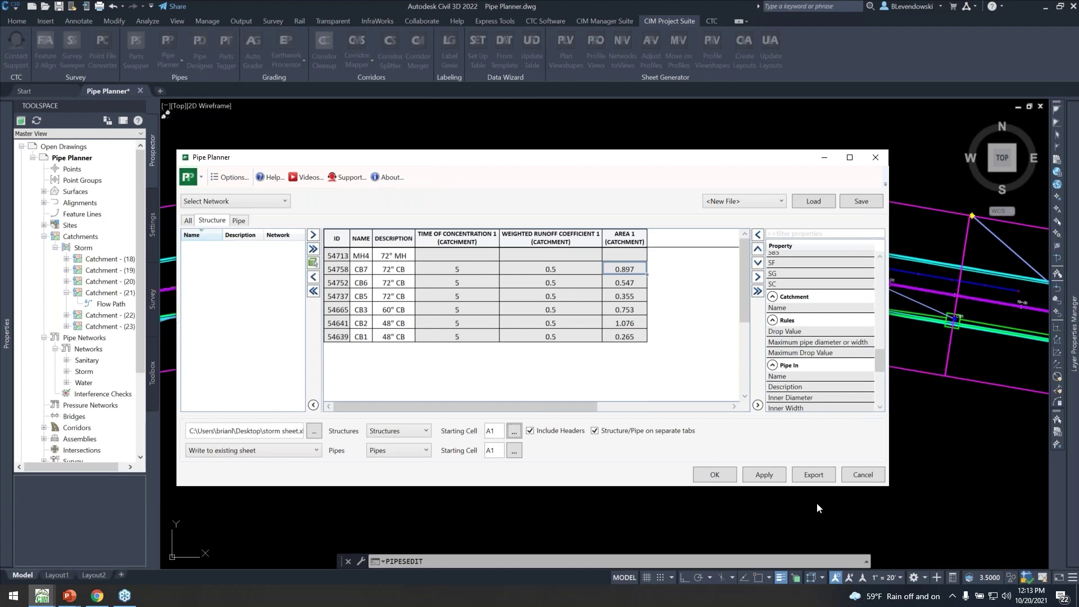
- Apply the table settings and export the pipe and structure data to the workbook, accepting the update of the existing file
left_click(764, 475)
left_click(238, 221)
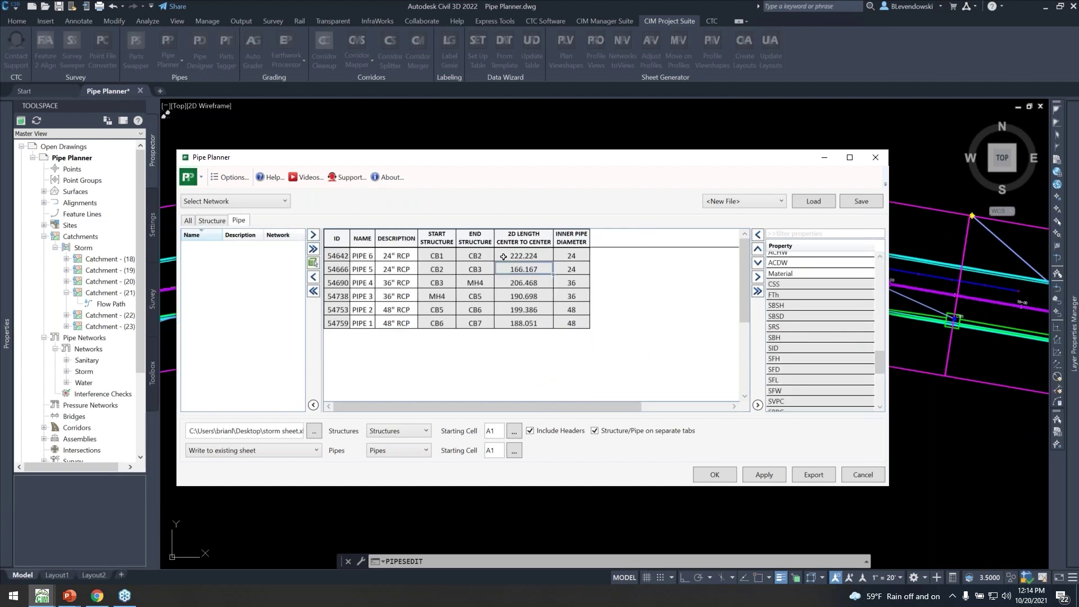
left_click(213, 220)
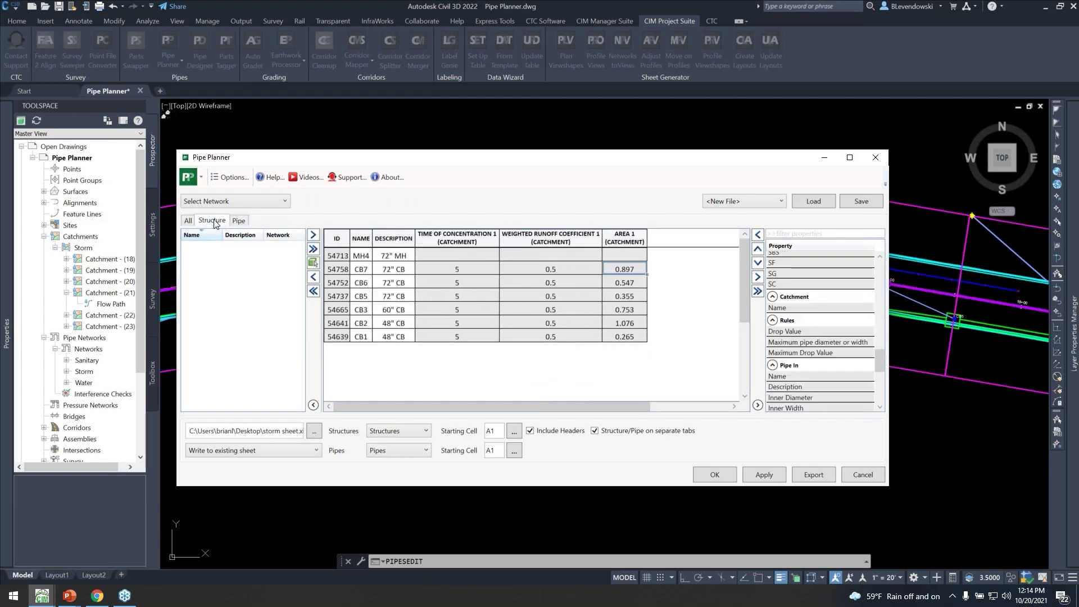
left_click(812, 475)
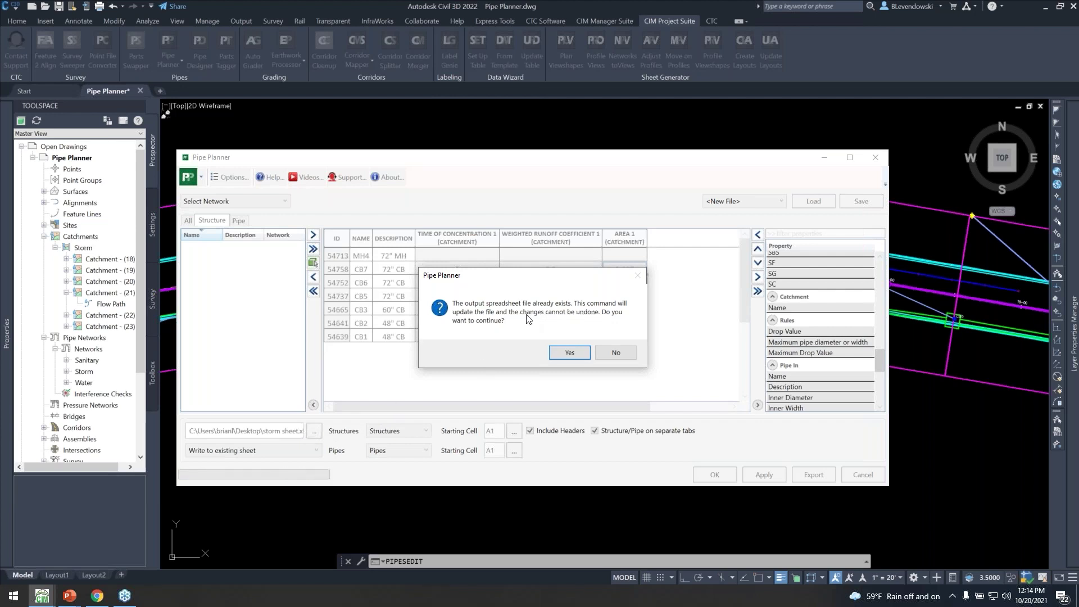
left_click(565, 353)
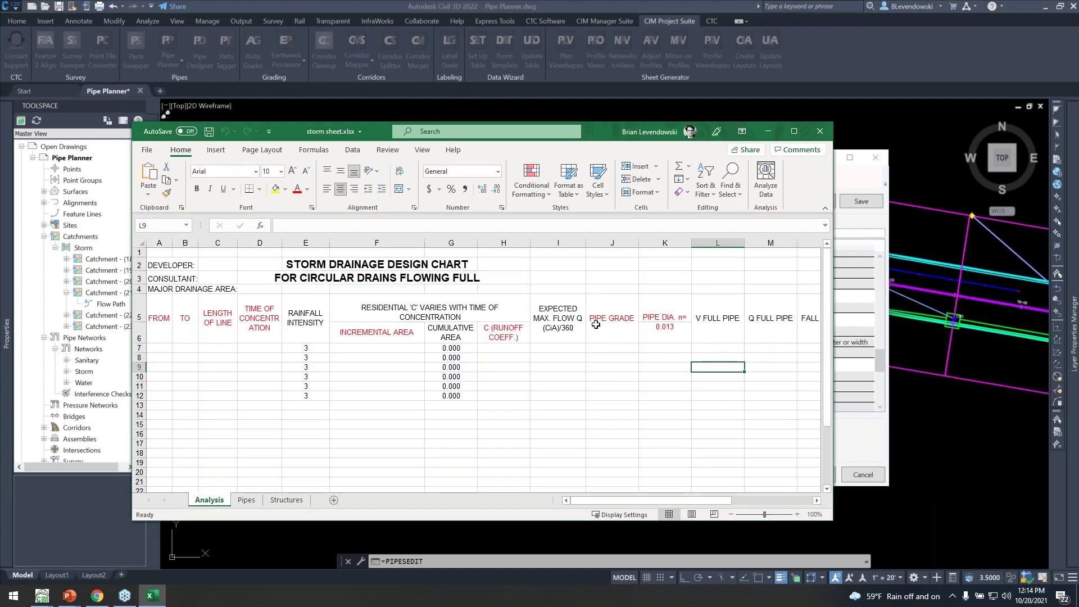
- Check the exported Pipes sheet in Excel and auto-fit all column widths on the Structures sheet
left_click(247, 500)
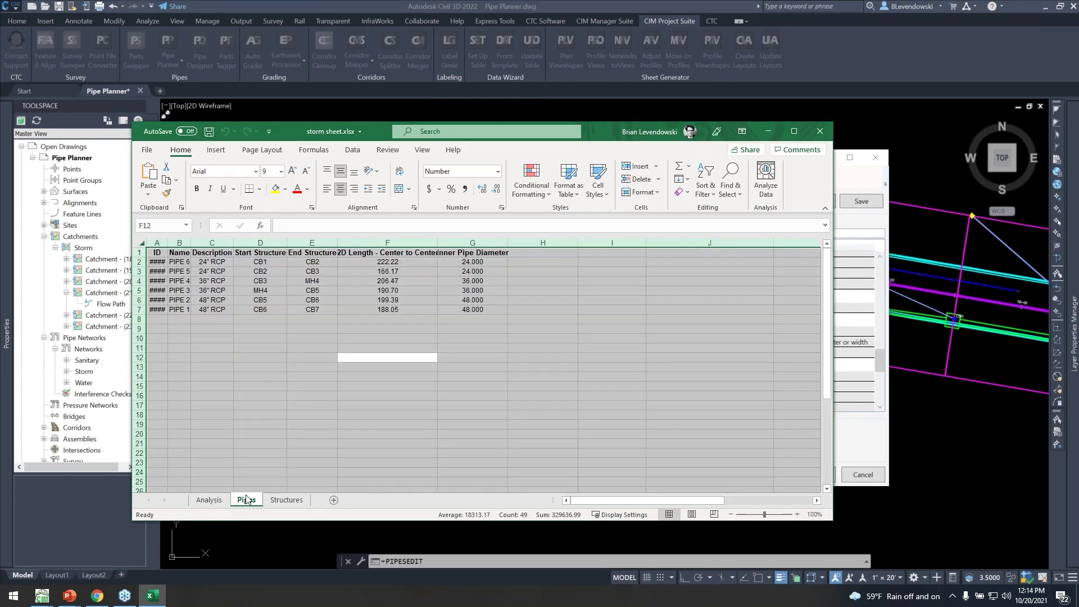
left_click(358, 272)
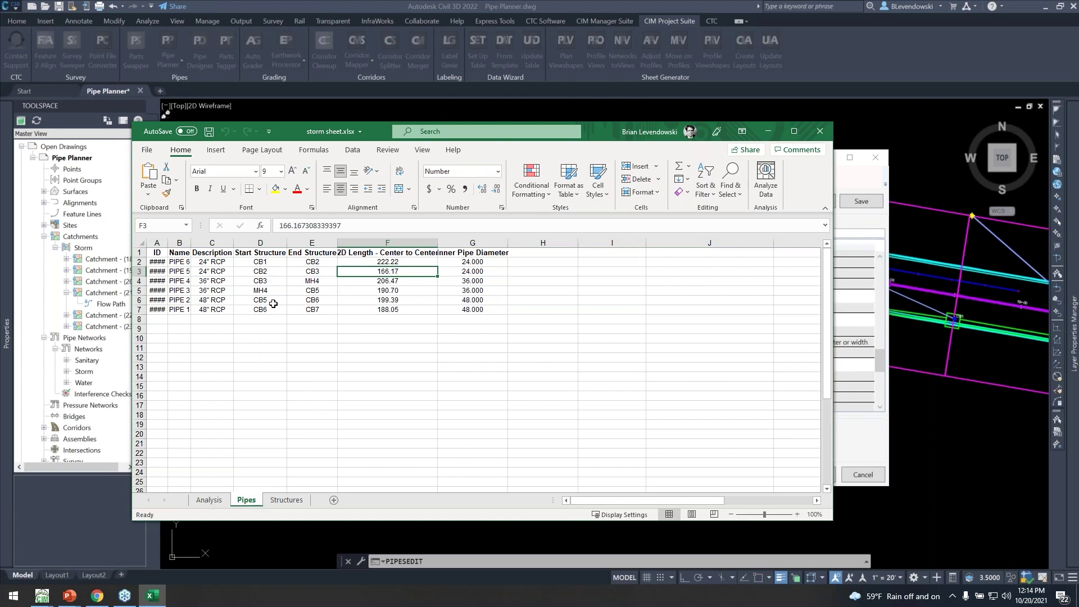
left_click(287, 500)
left_click(141, 243)
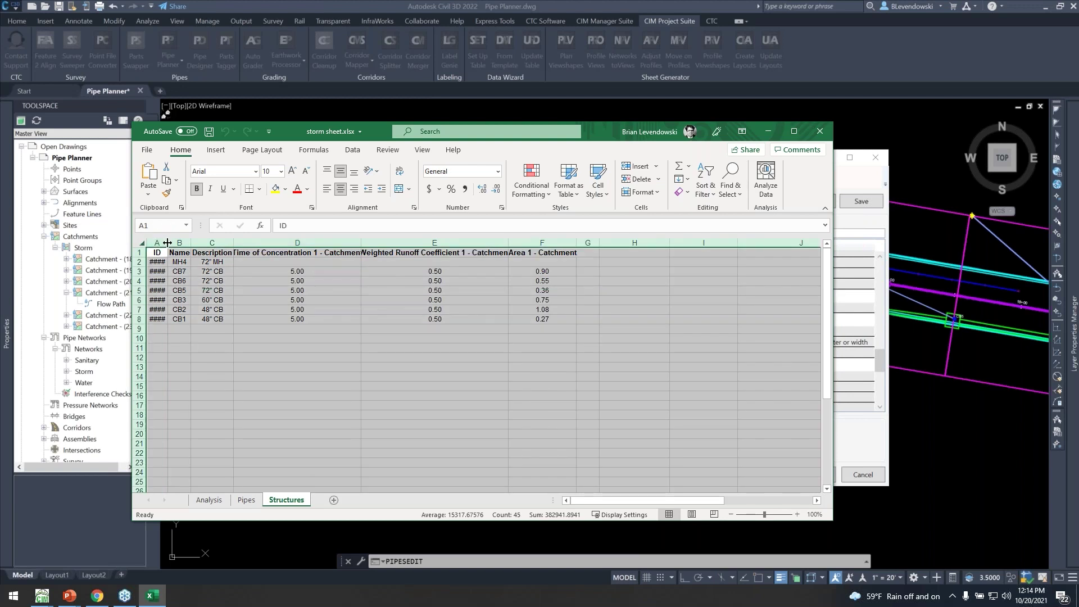
double_click(168, 243)
left_click(330, 311)
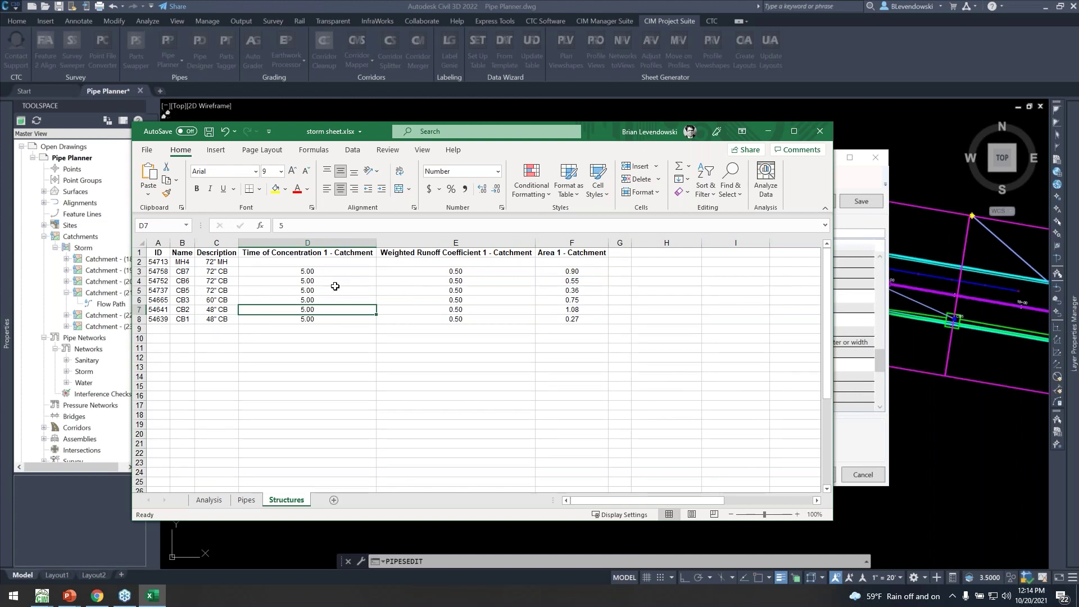
- Examine the exported structure rows and column headers, the Pipes sheet and the drainage design chart on the Analysis sheet
left_click_drag(163, 262, 551, 316)
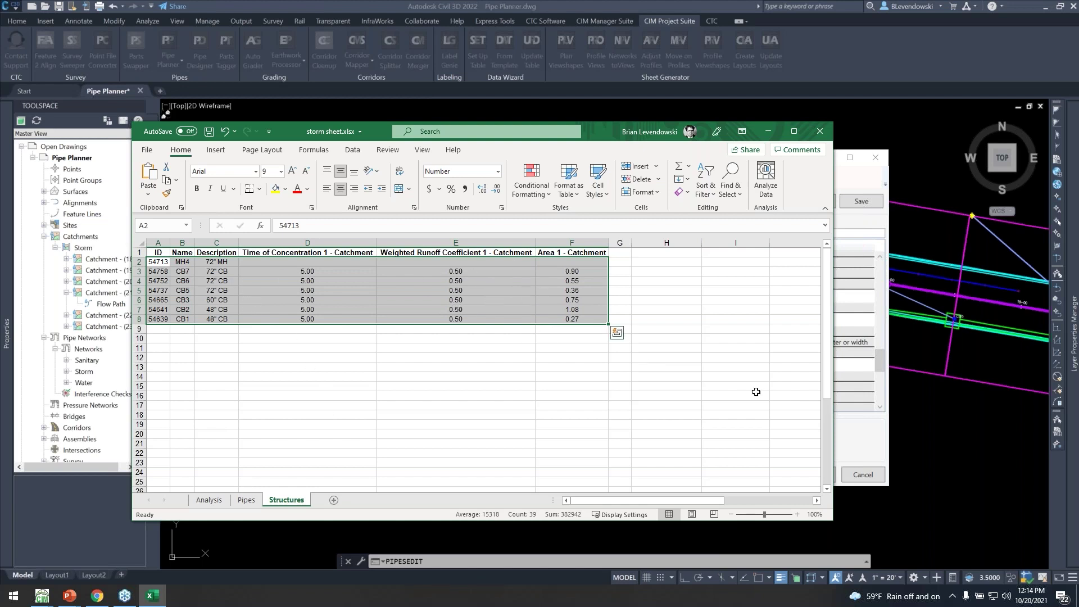
left_click(861, 444)
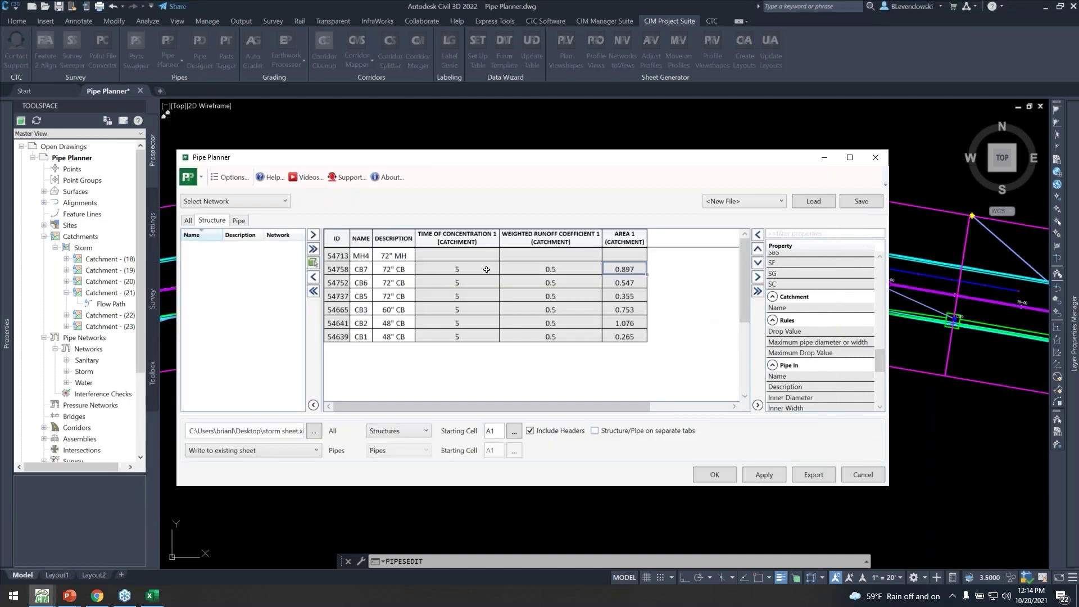
key("alt+Tab")
key("alt+Tab")
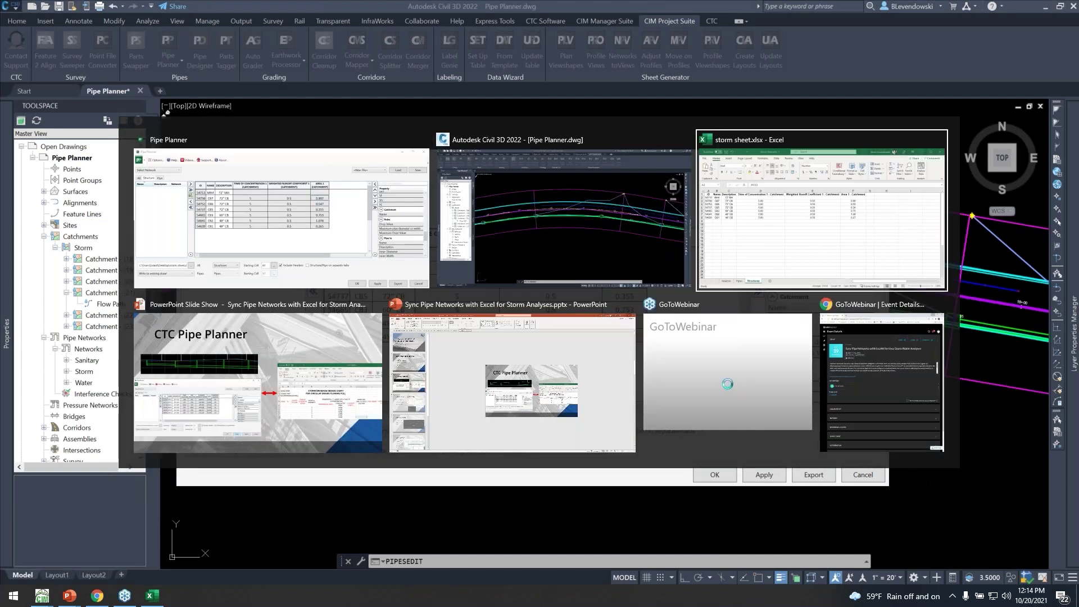
left_click(326, 290)
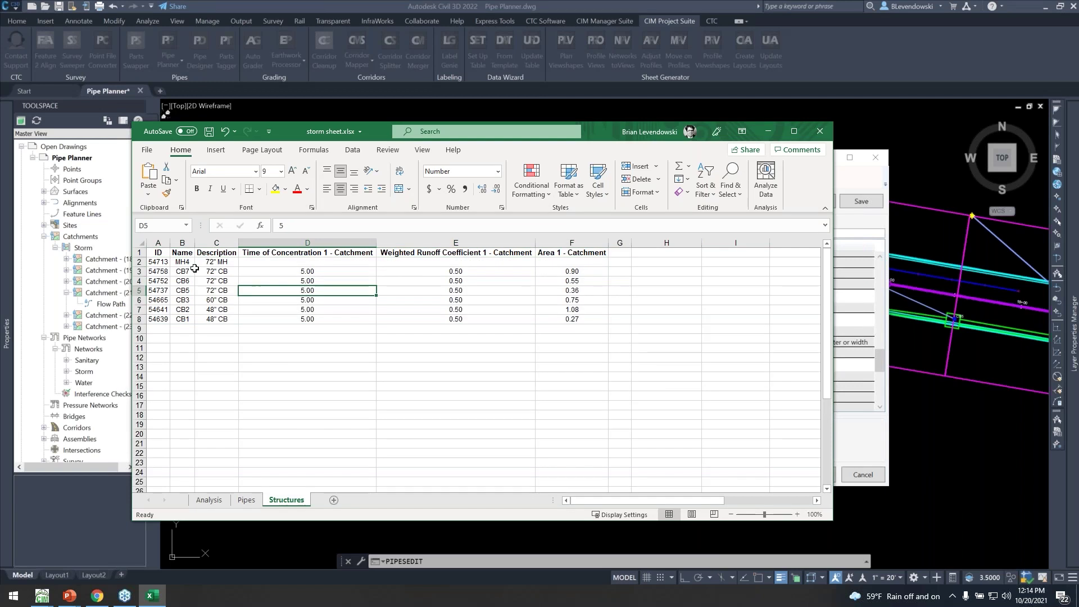
left_click_drag(161, 254, 552, 251)
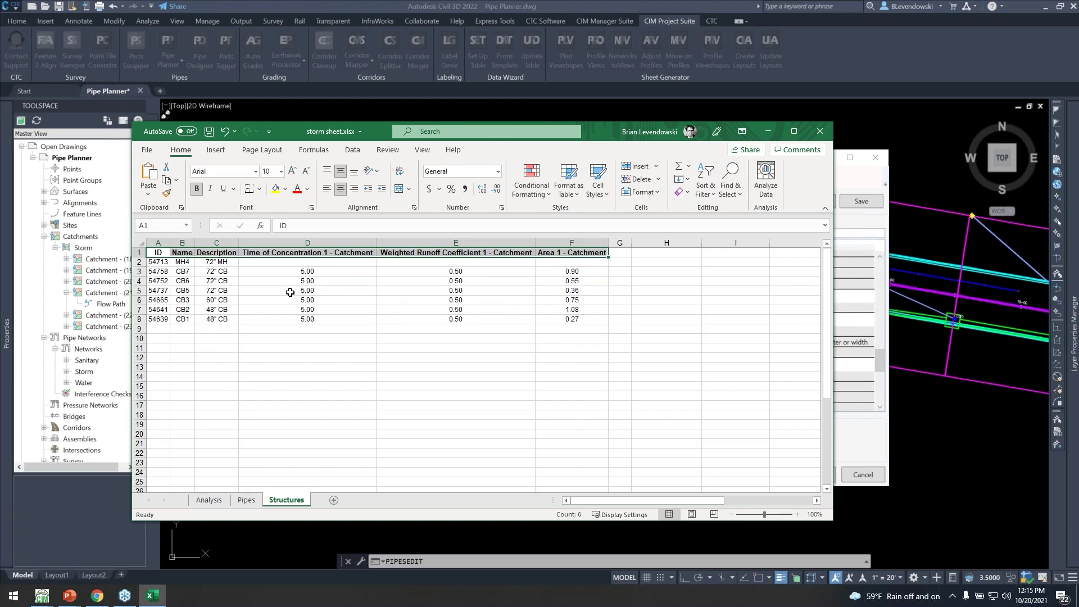
left_click(290, 292)
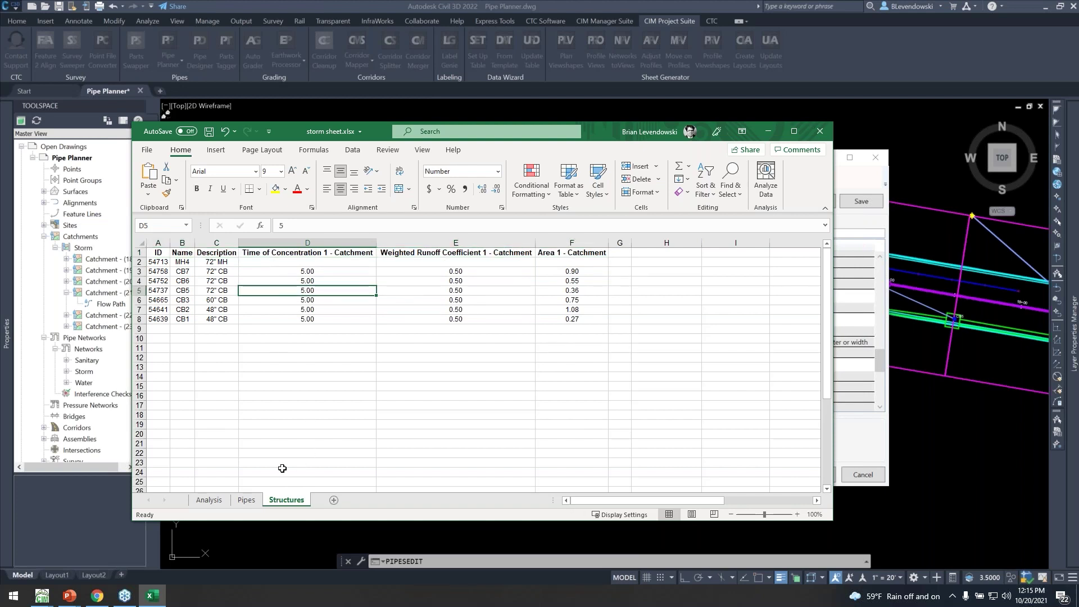
left_click(246, 504)
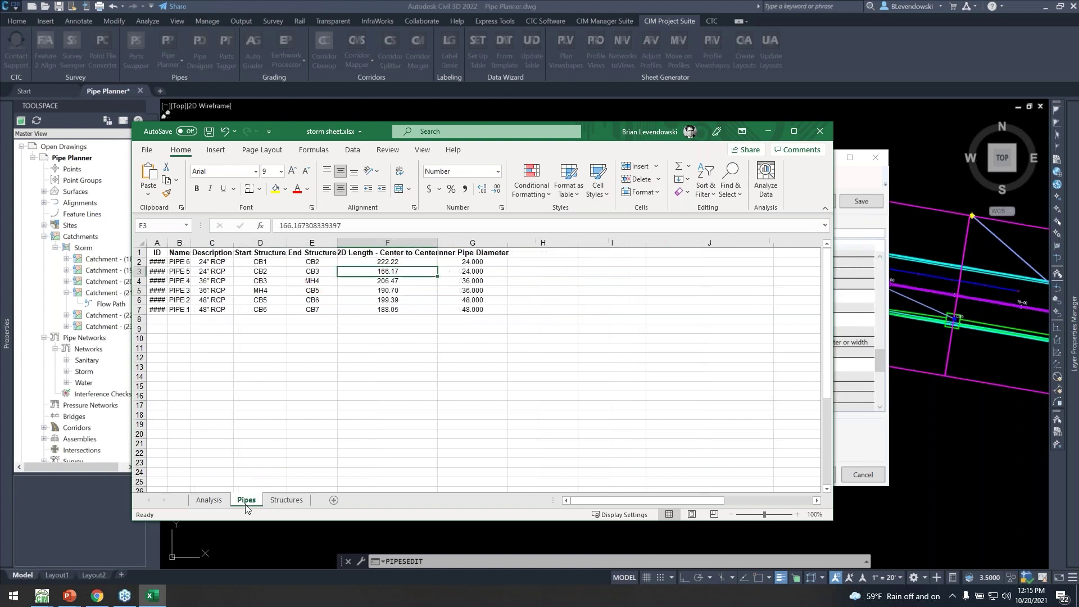
left_click(210, 501)
left_click(366, 431)
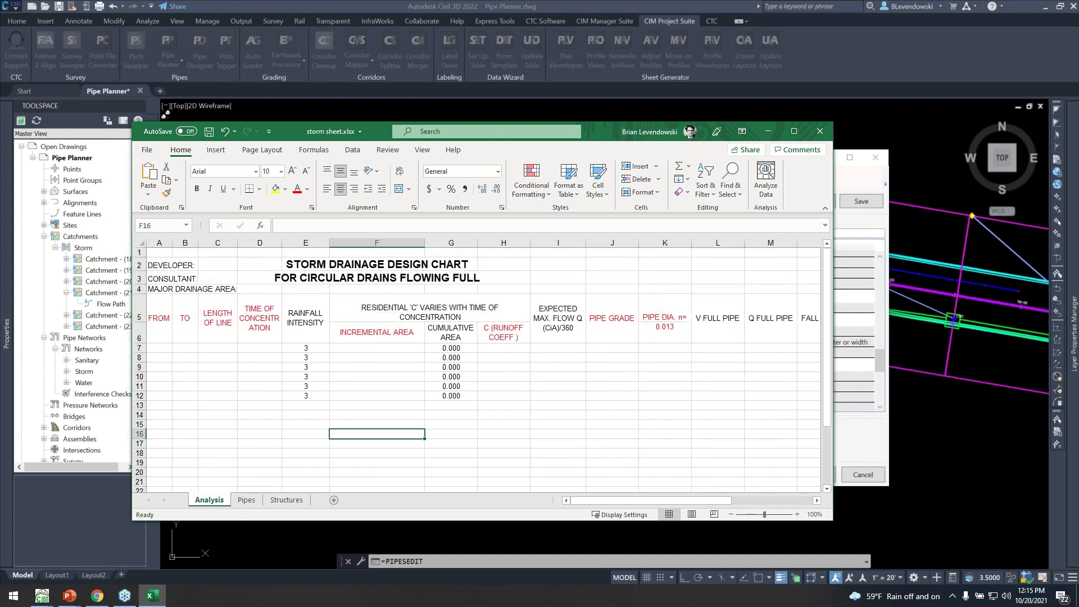
- Link Analysis cell A7 to Pipes!D2 and fill the formula through A7:C12 for the from, to and length columns
left_click(164, 347)
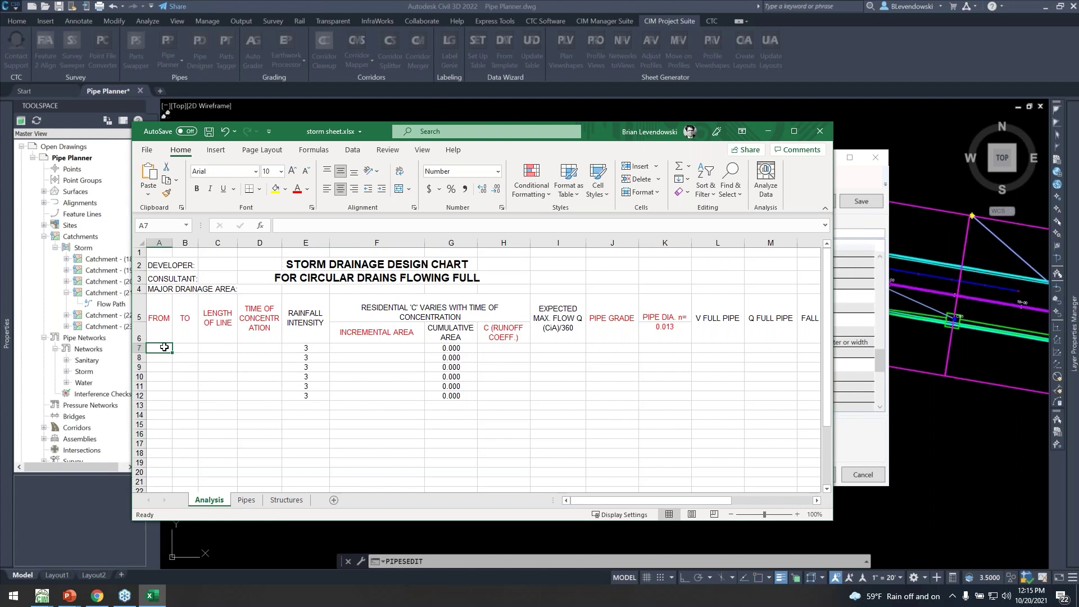
type("=")
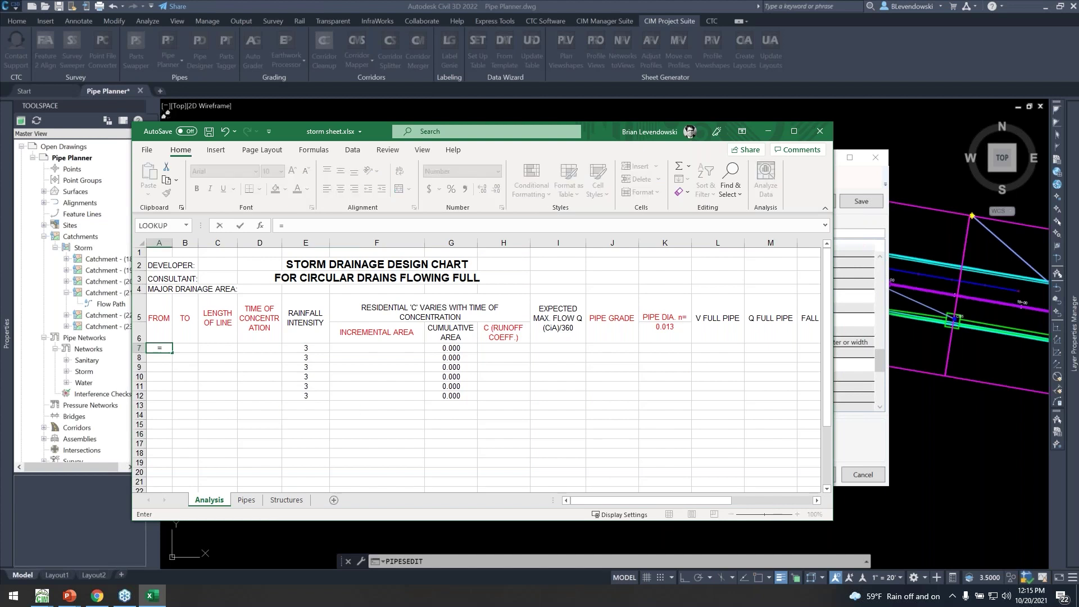
left_click(246, 500)
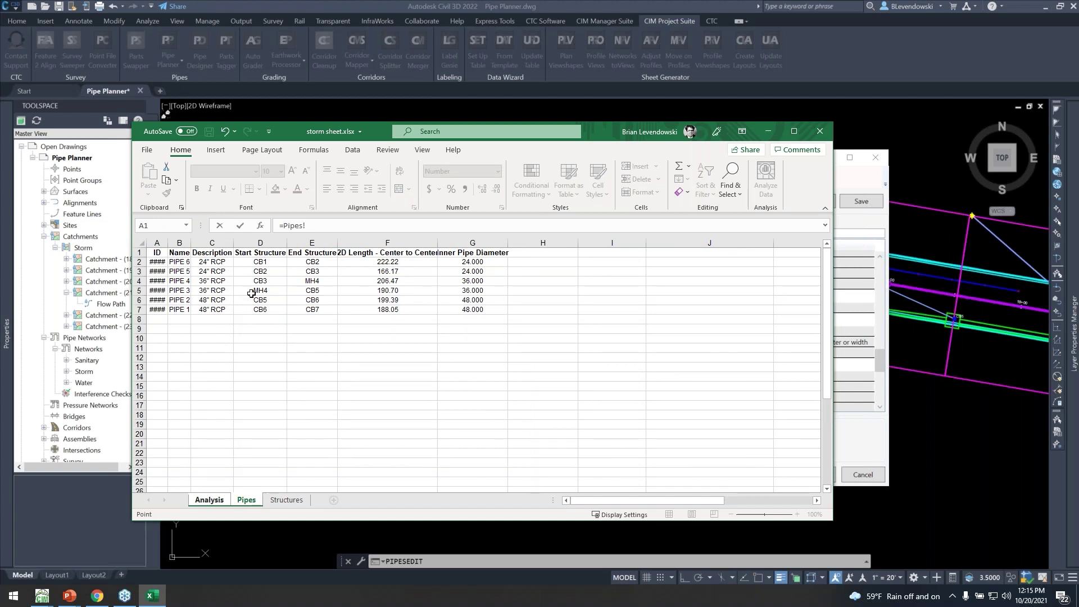
left_click(264, 261)
key("Return")
left_click(161, 349)
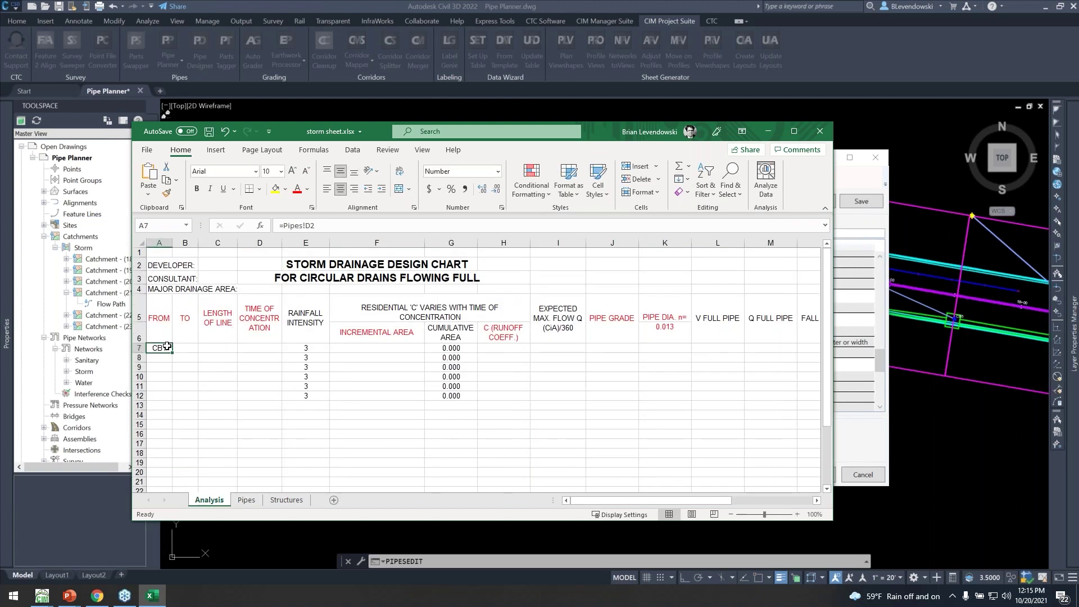
left_click_drag(173, 353, 234, 398)
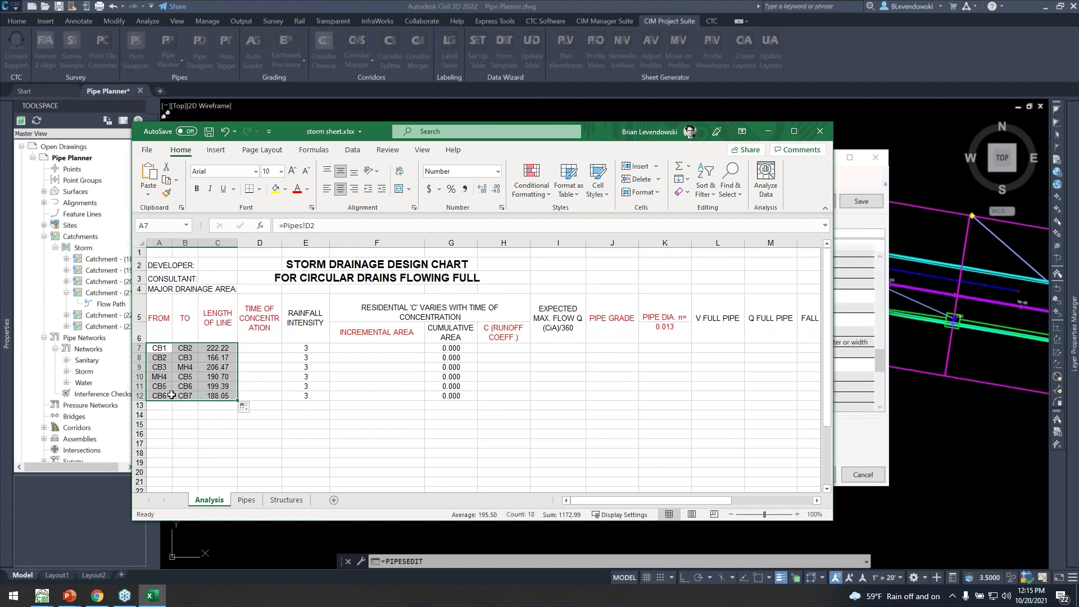
- Compare the chart's downstream structures and time of concentration column with the catchment data on the Structures sheet
left_click(256, 348)
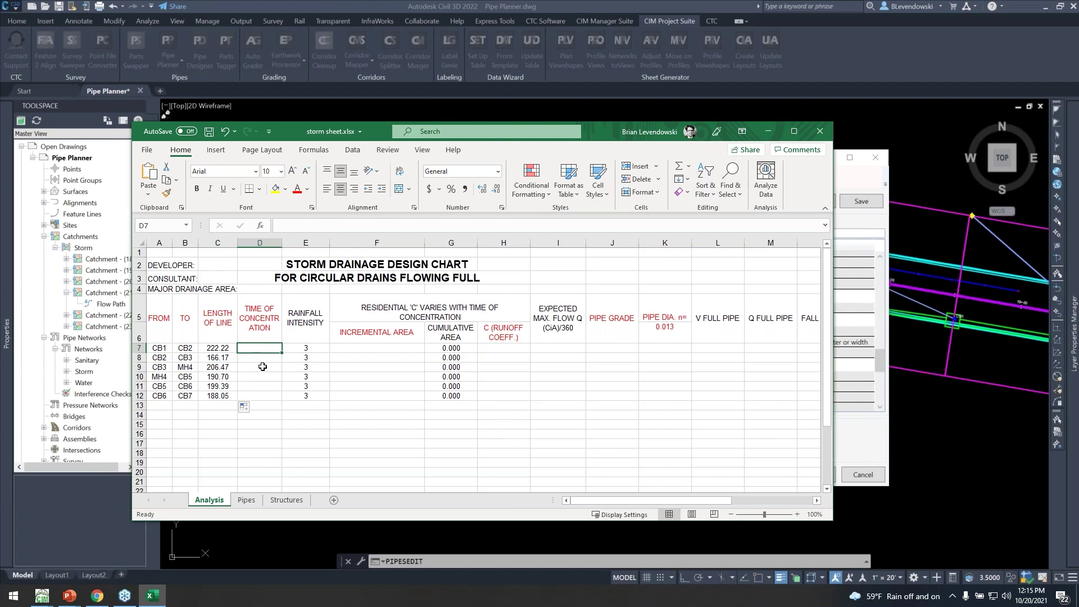
left_click(185, 349)
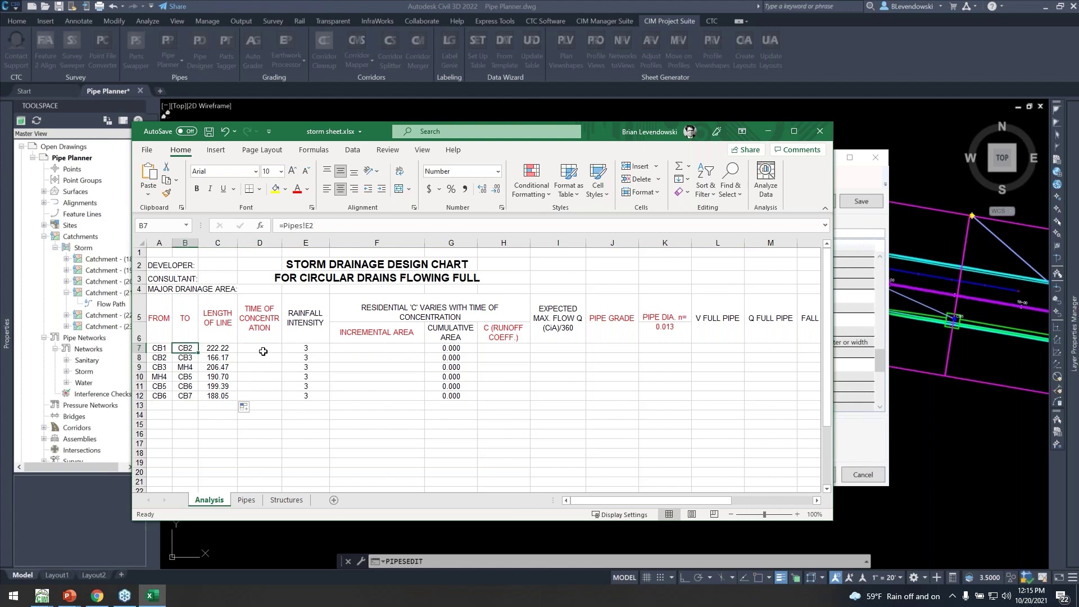
left_click(287, 500)
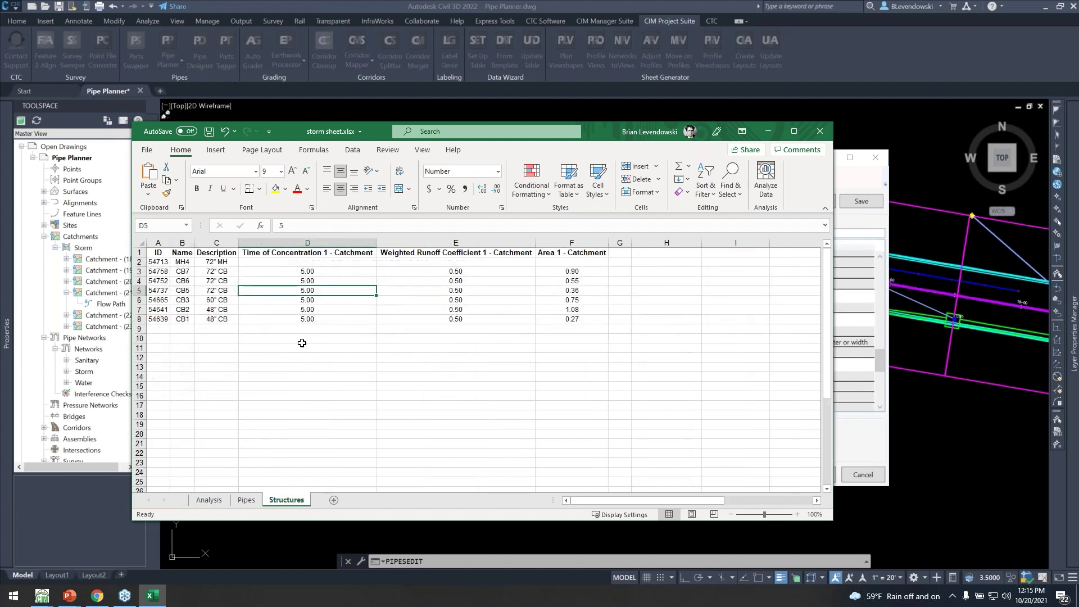
left_click(207, 500)
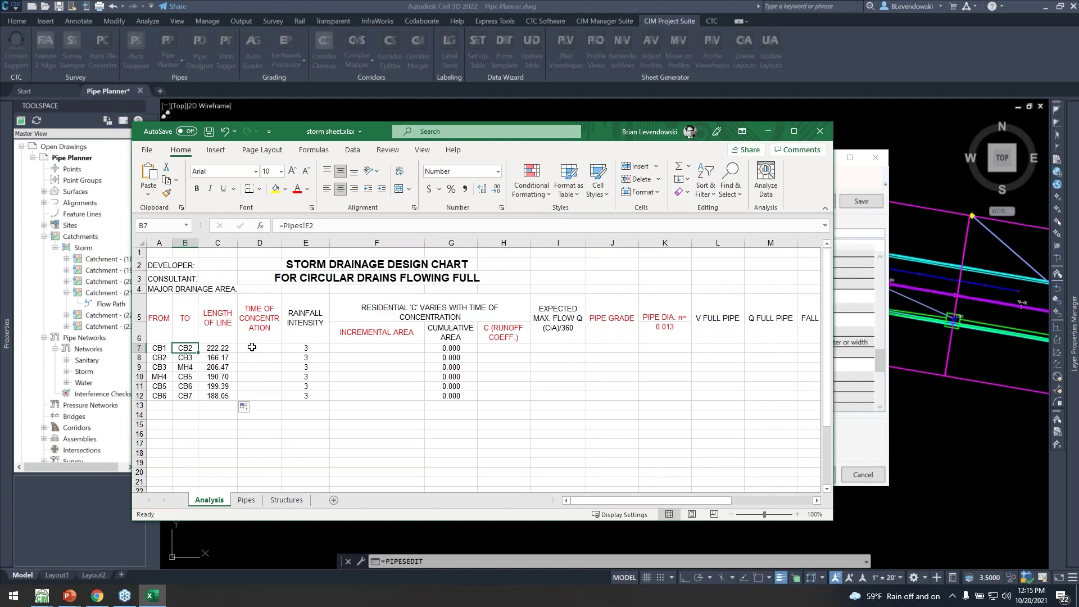
left_click_drag(260, 347, 177, 397)
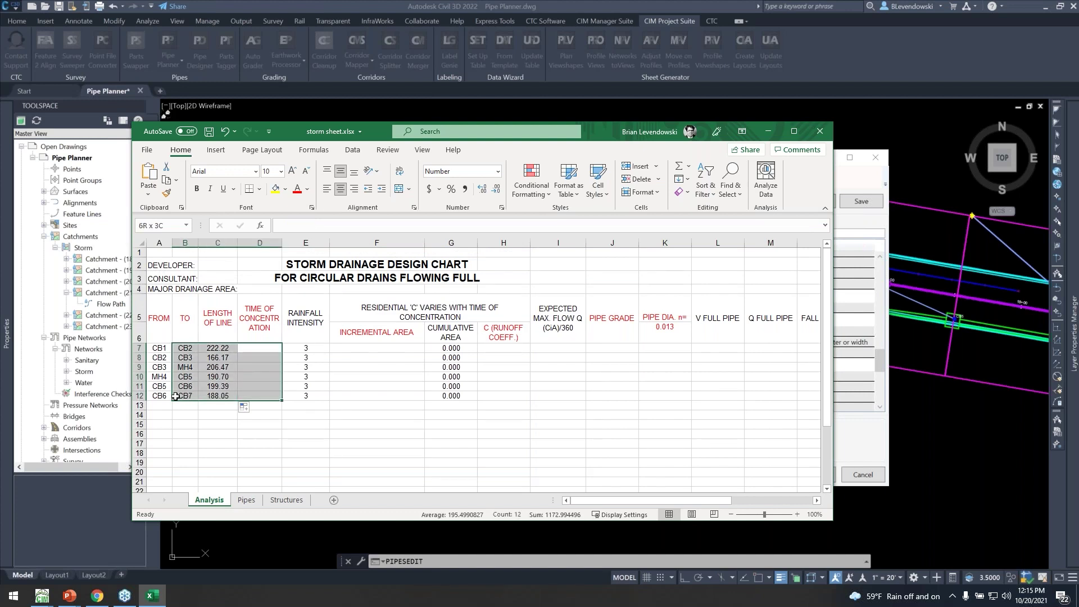
- Switch to Pipe Planner, insert a blank column before the weighted runoff coefficient in the structure table, and remove it again
left_click(865, 441)
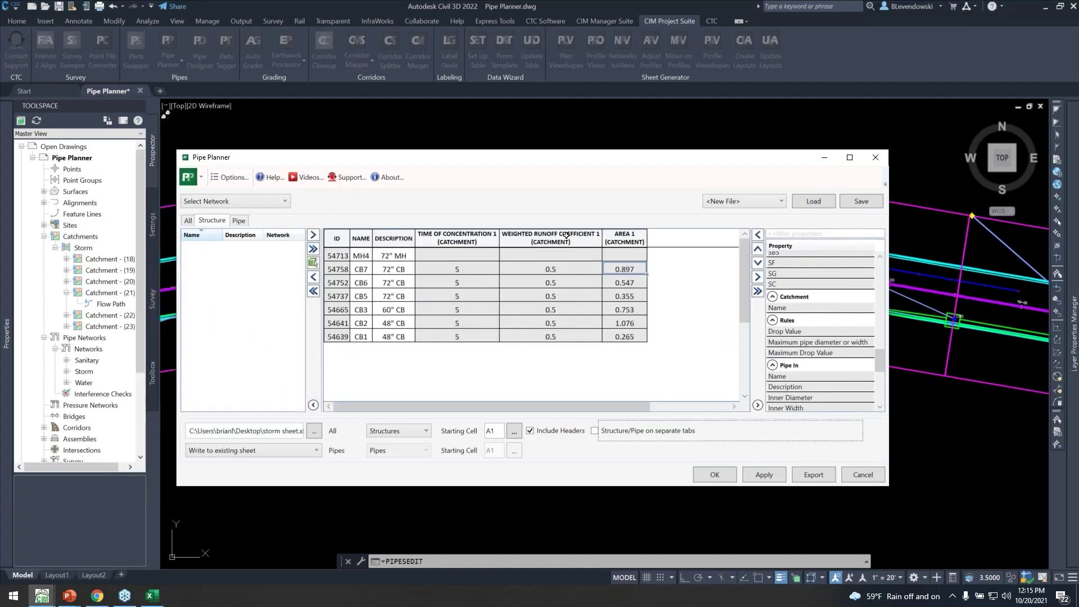
right_click(522, 231)
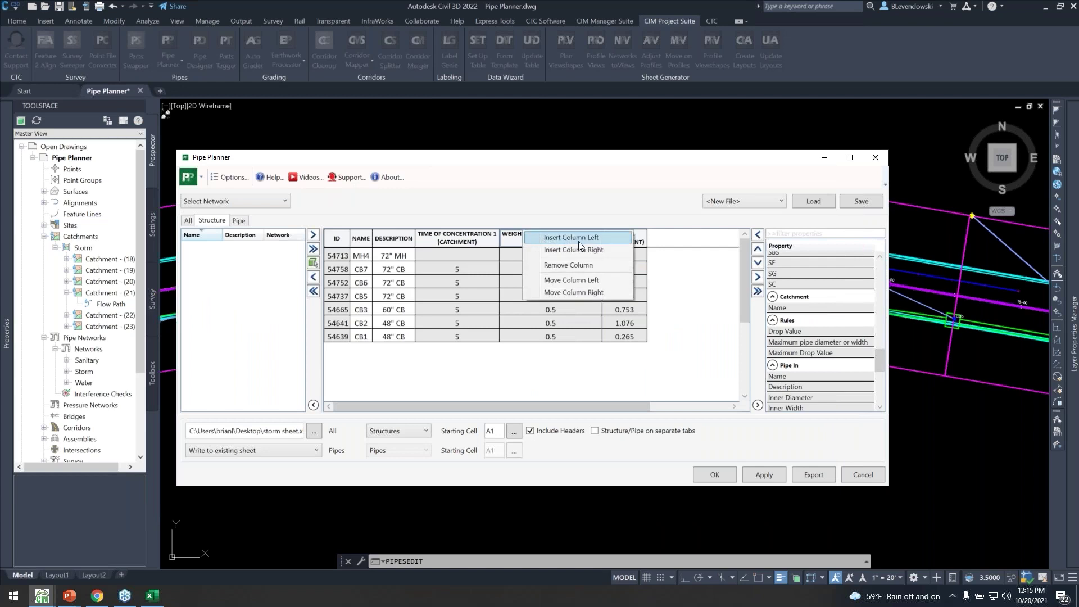
left_click(561, 239)
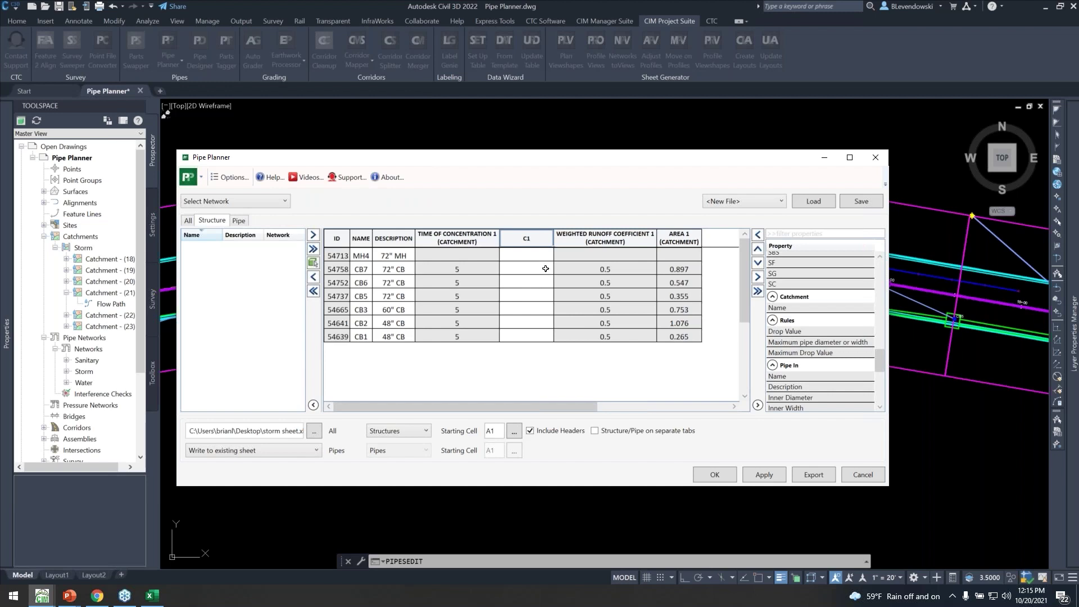
right_click(524, 236)
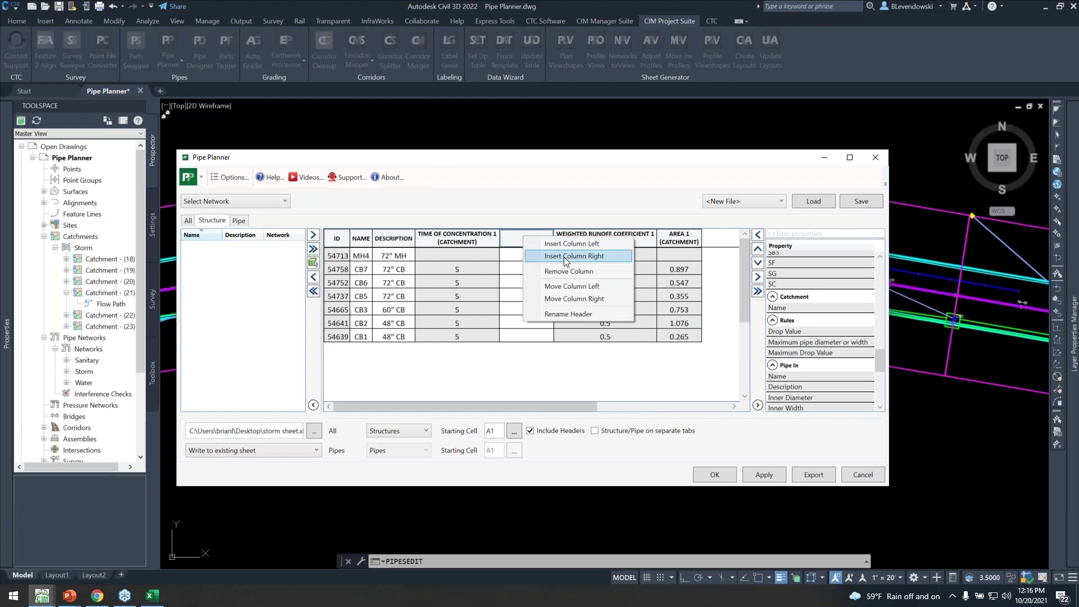
left_click(556, 275)
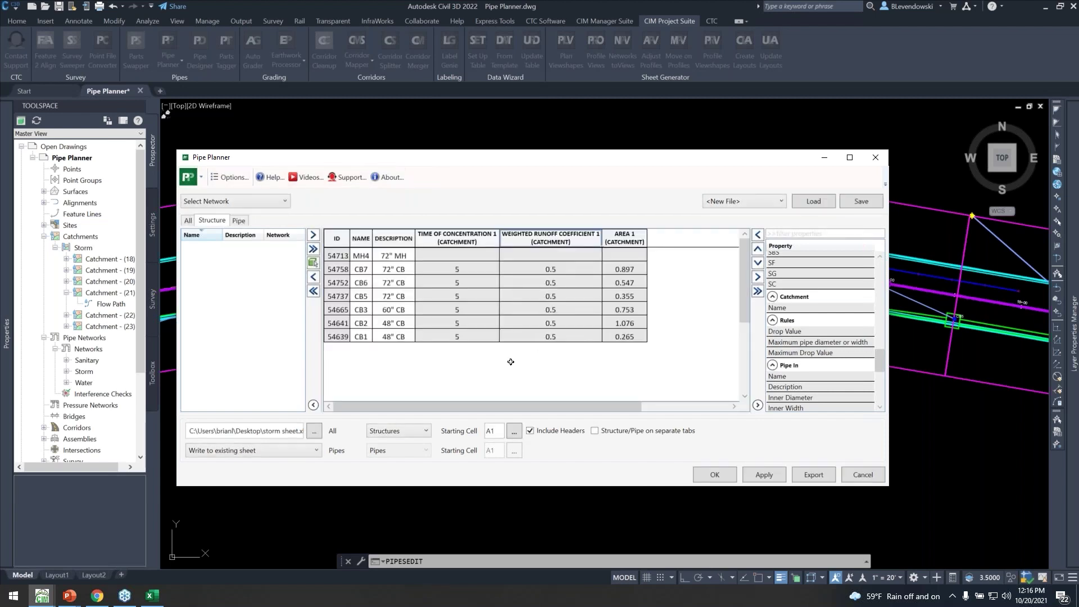
- Switch back to Excel and enter =LOOKUP(B7,Structures!B:B,Structures!D:D) in time of concentration cell D7 of the Analysis sheet
key("alt+Tab")
key("alt+Tab")
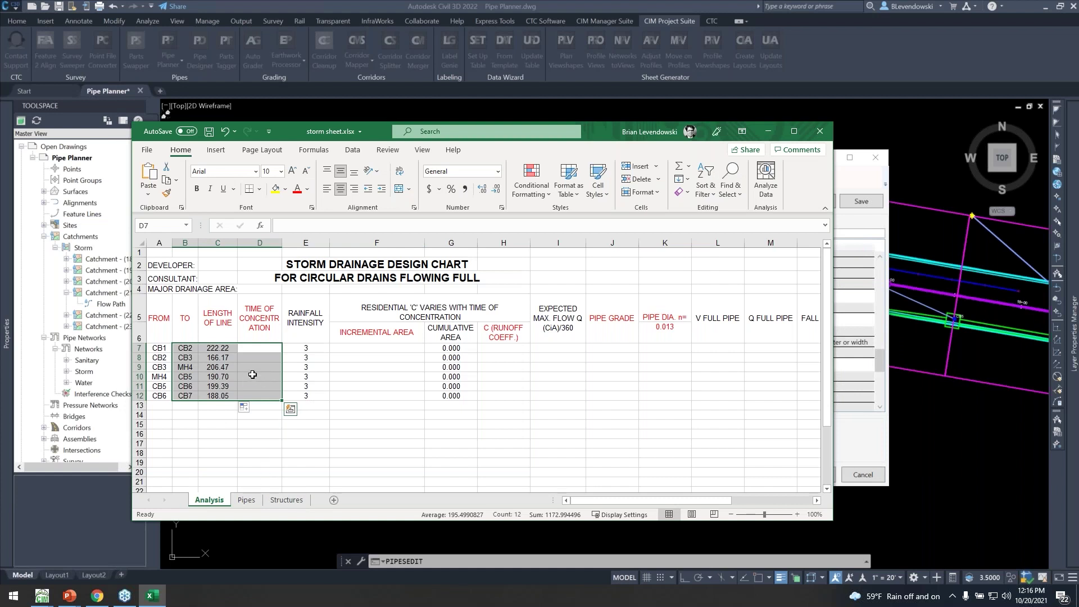
left_click(263, 347)
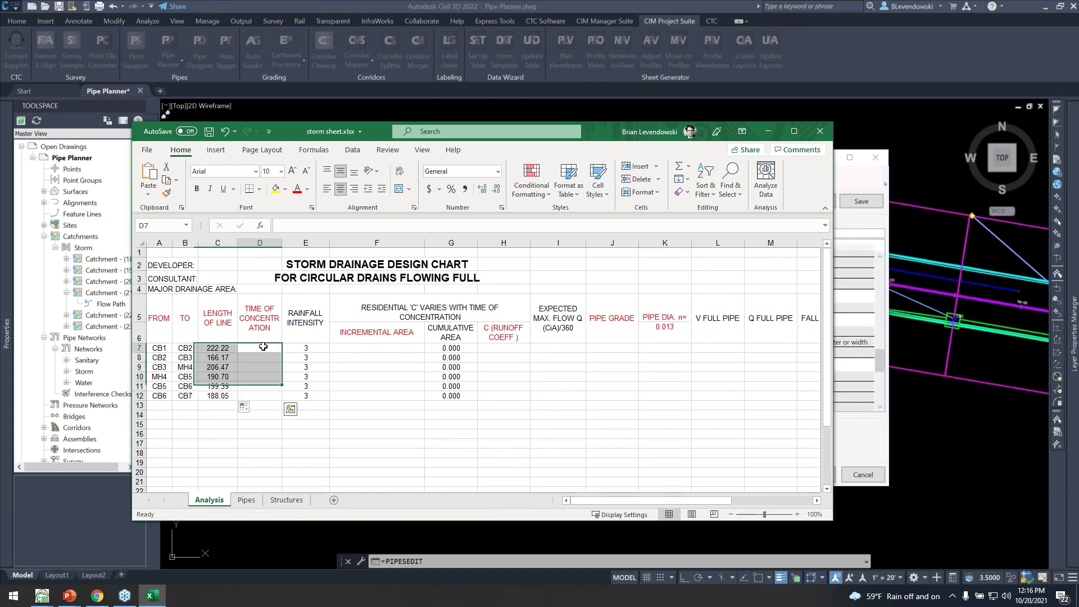
type("=LOOKUP(")
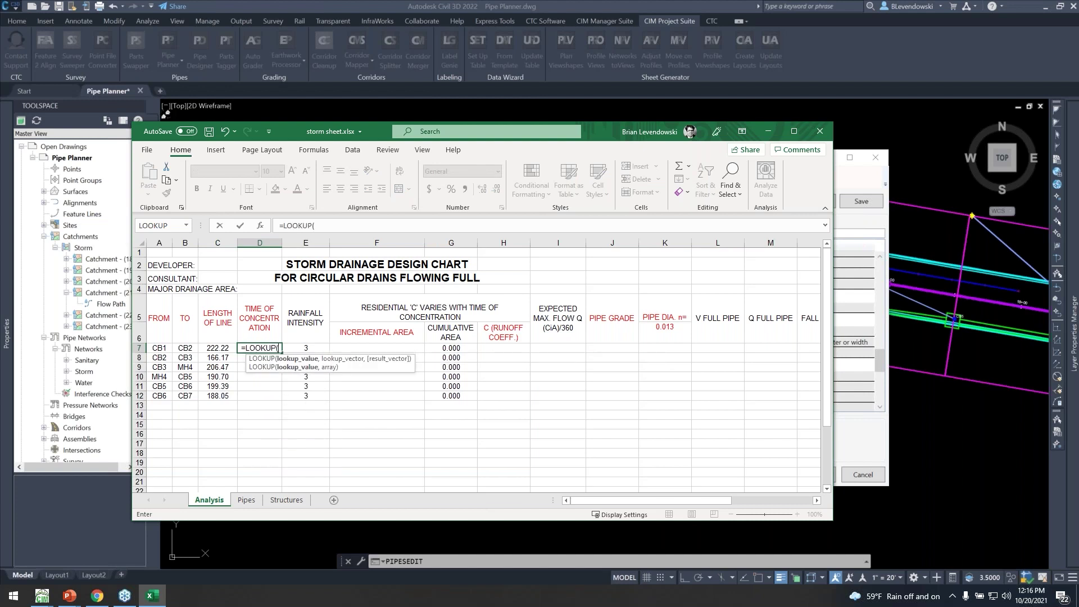
left_click(183, 347)
type(",")
left_click(286, 500)
left_click(182, 243)
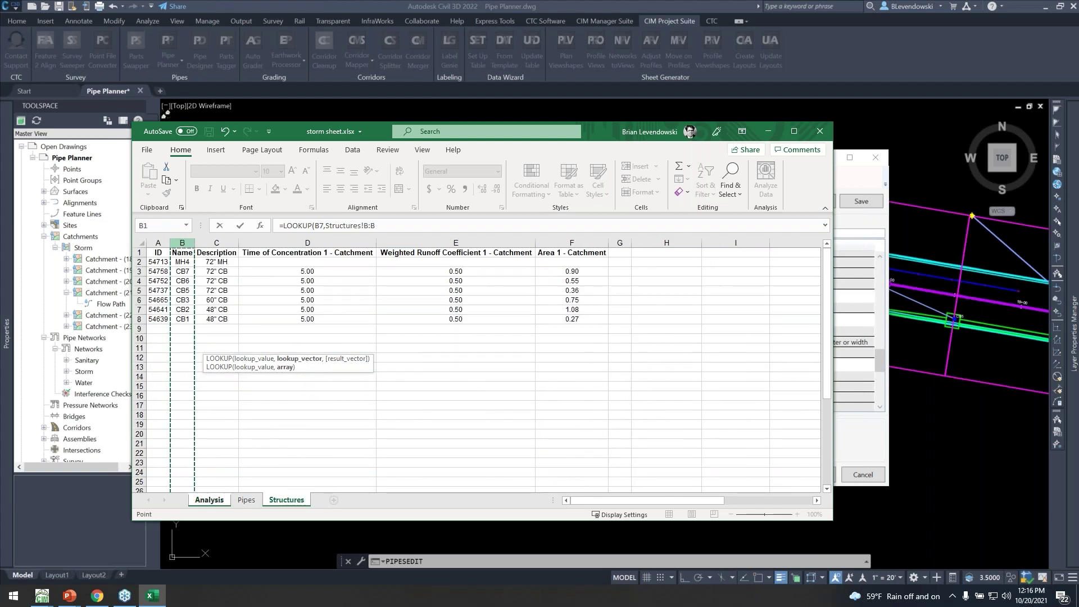
type(",")
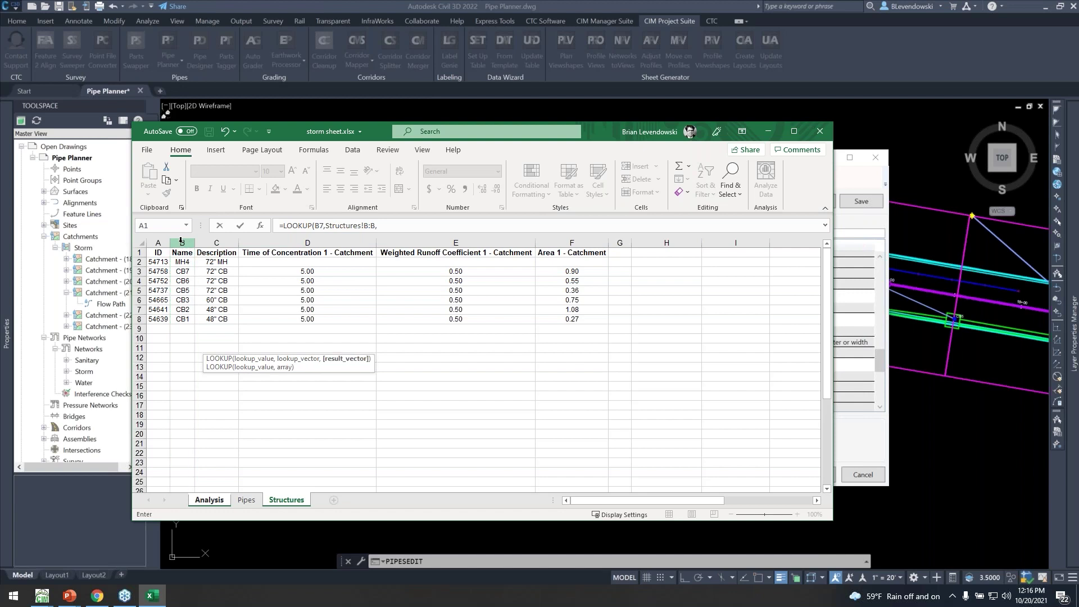
left_click(332, 239)
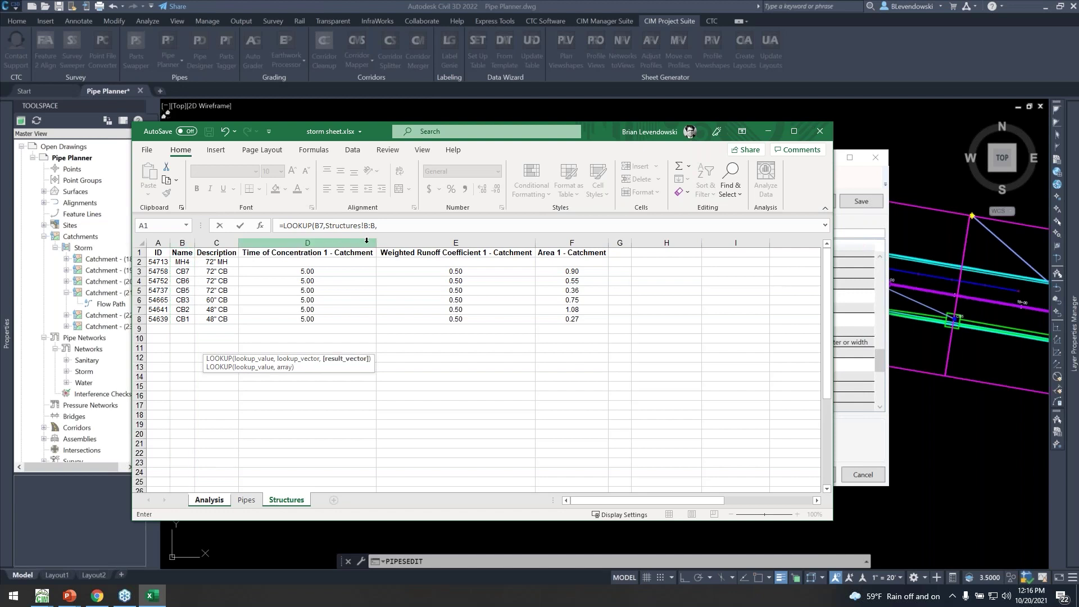
left_click(326, 242)
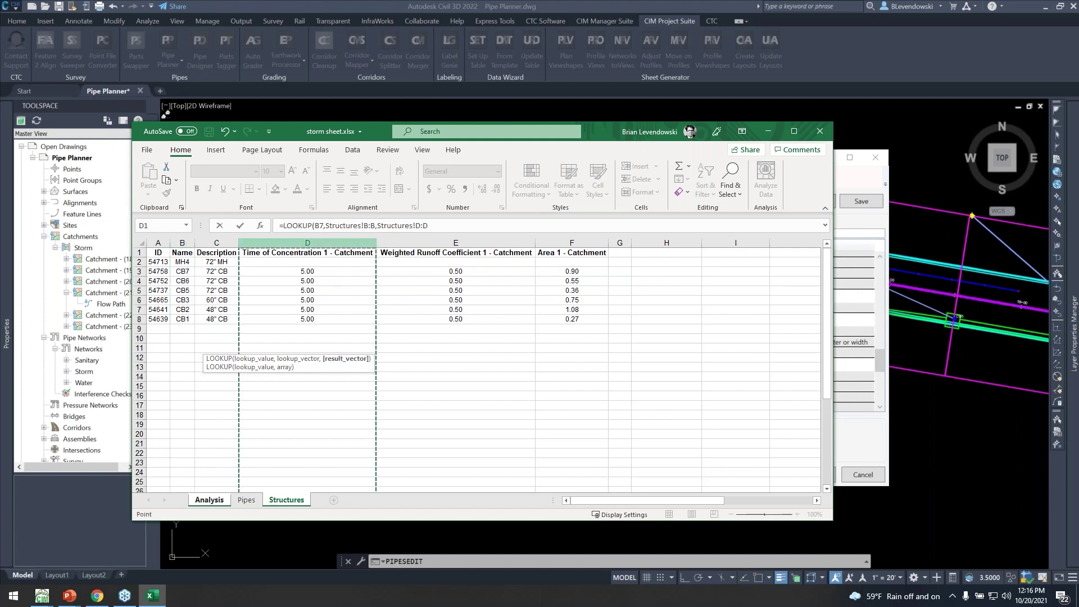
key("Return")
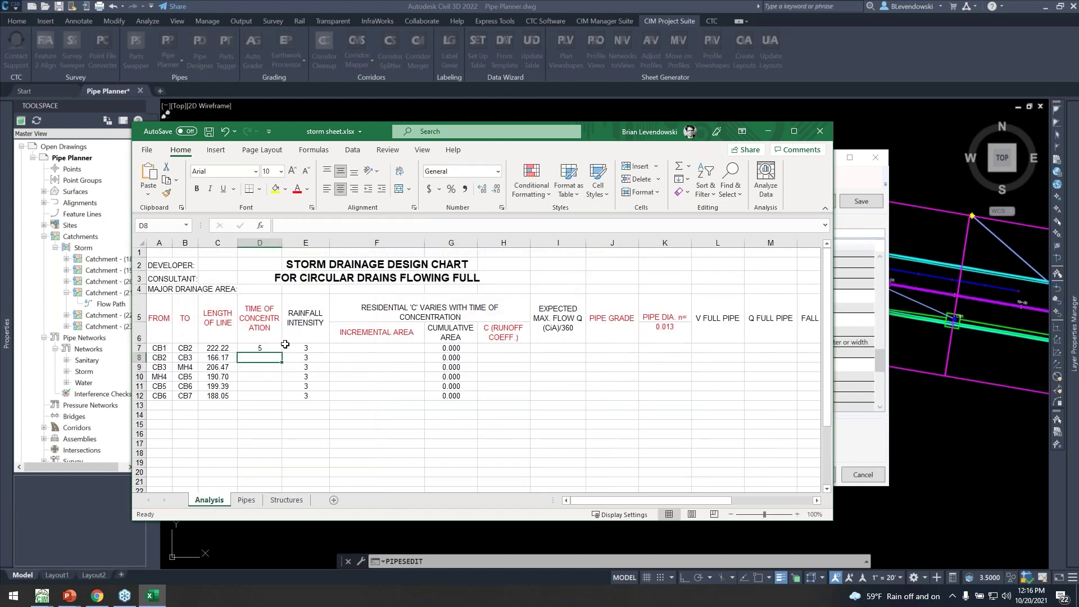
- Fill the time of concentration formula from D7 down to D12
left_click(274, 349)
left_click_drag(282, 352, 276, 405)
left_click(269, 406)
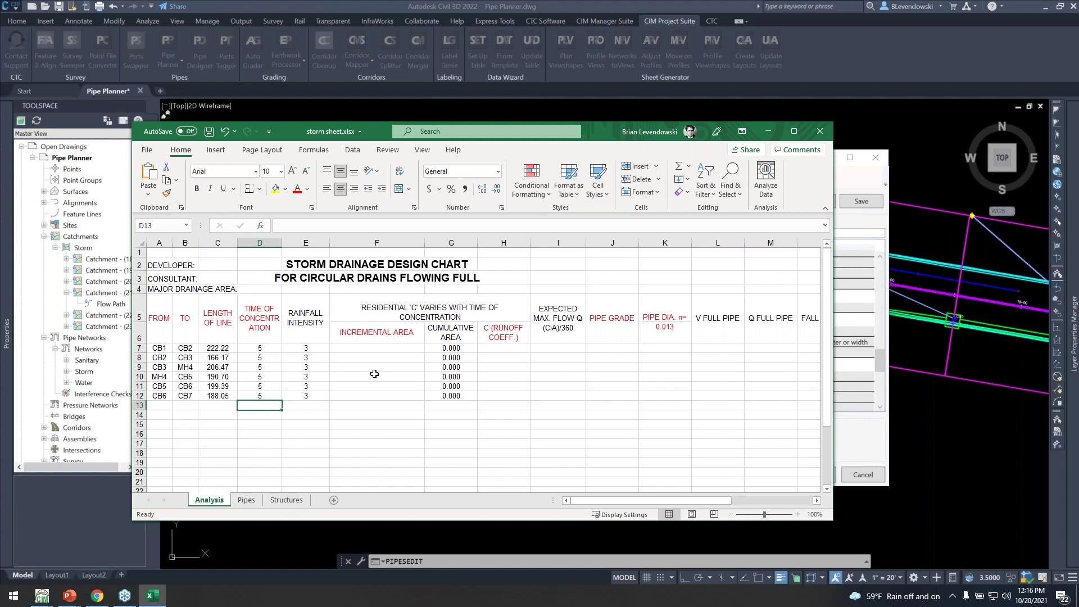
- Enter =LOOKUP(B7,Structures!B:B,Structures!F:F) in incremental area cell F7 of the Analysis sheet
left_click(381, 352)
type("=")
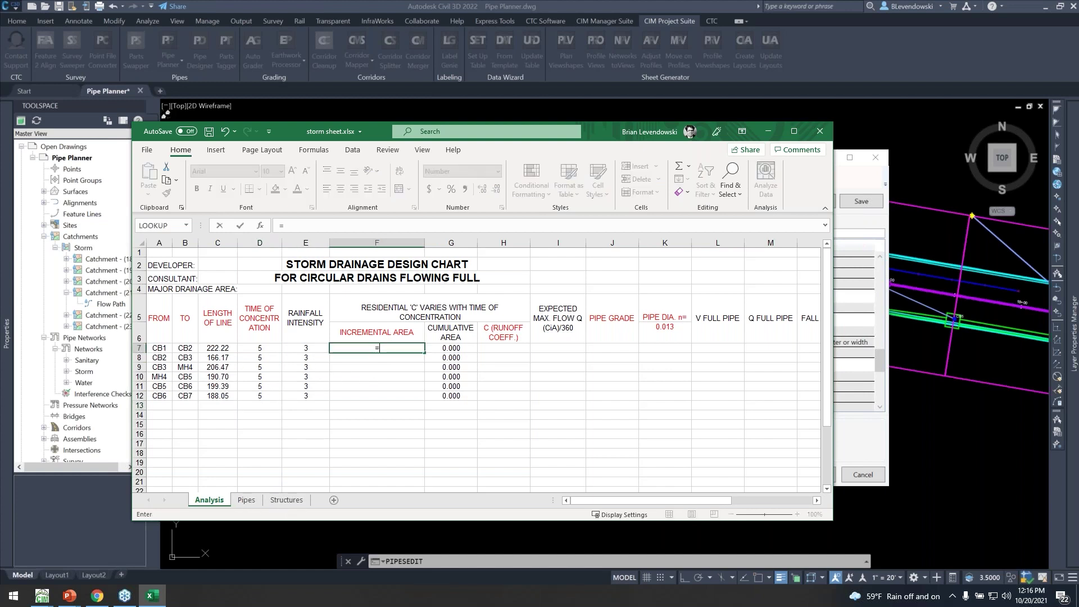
type("LOOKUP(")
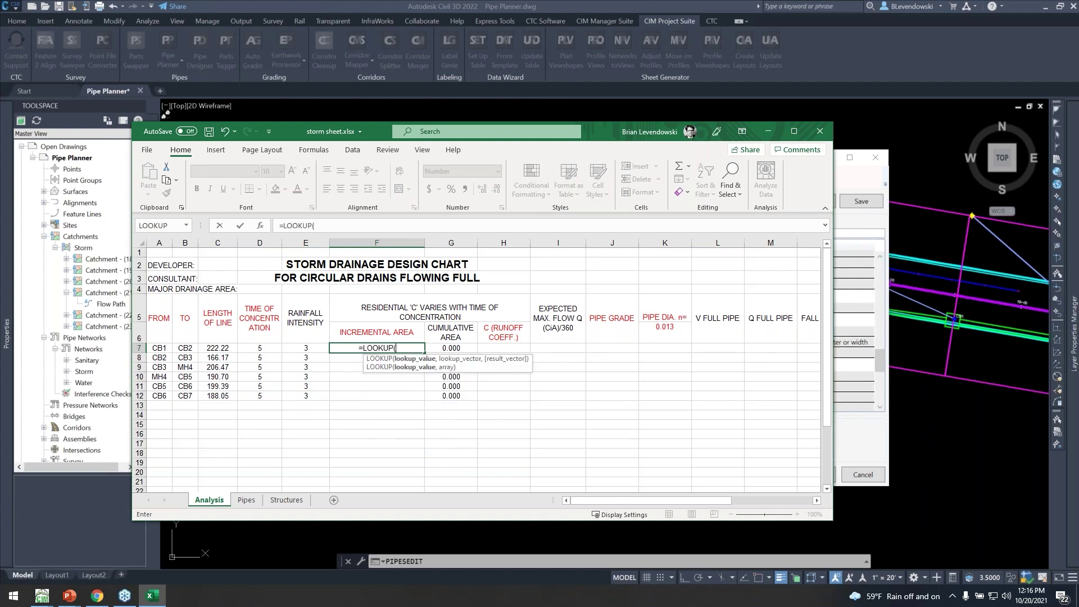
left_click(183, 348)
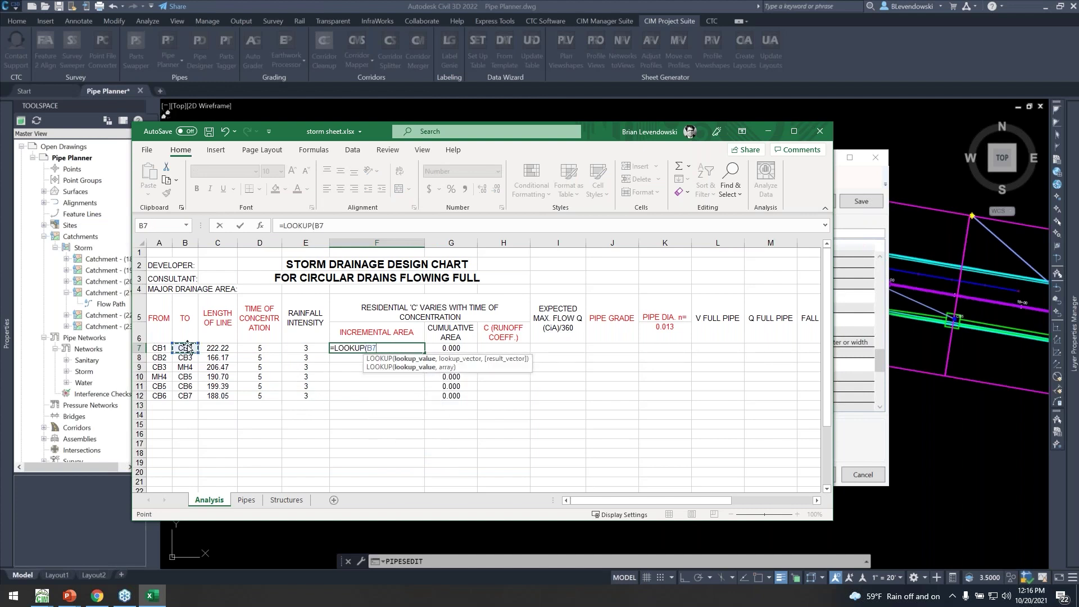
type(",")
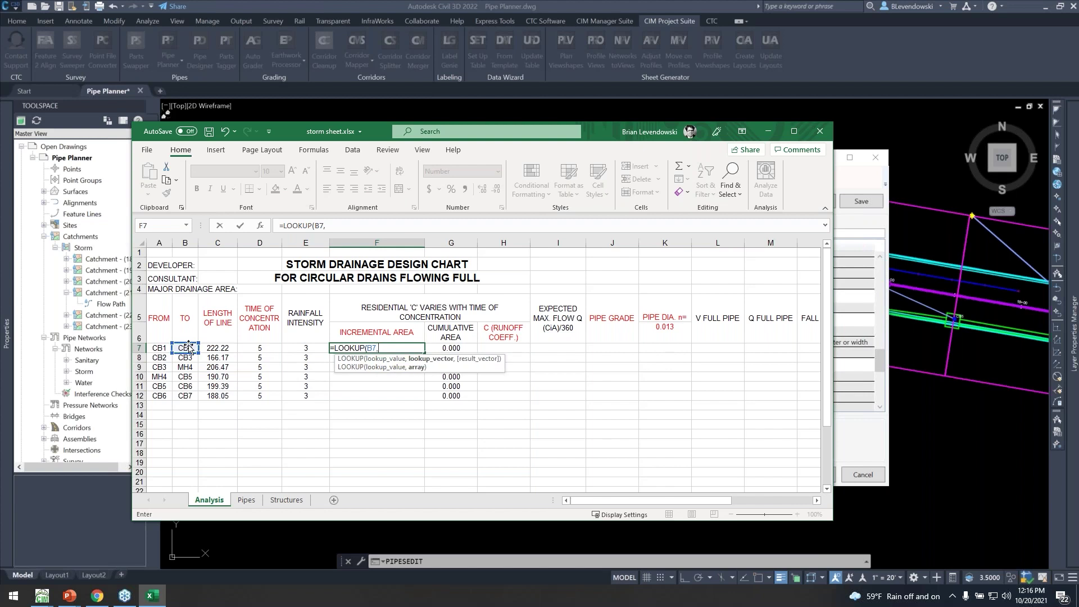
left_click(287, 500)
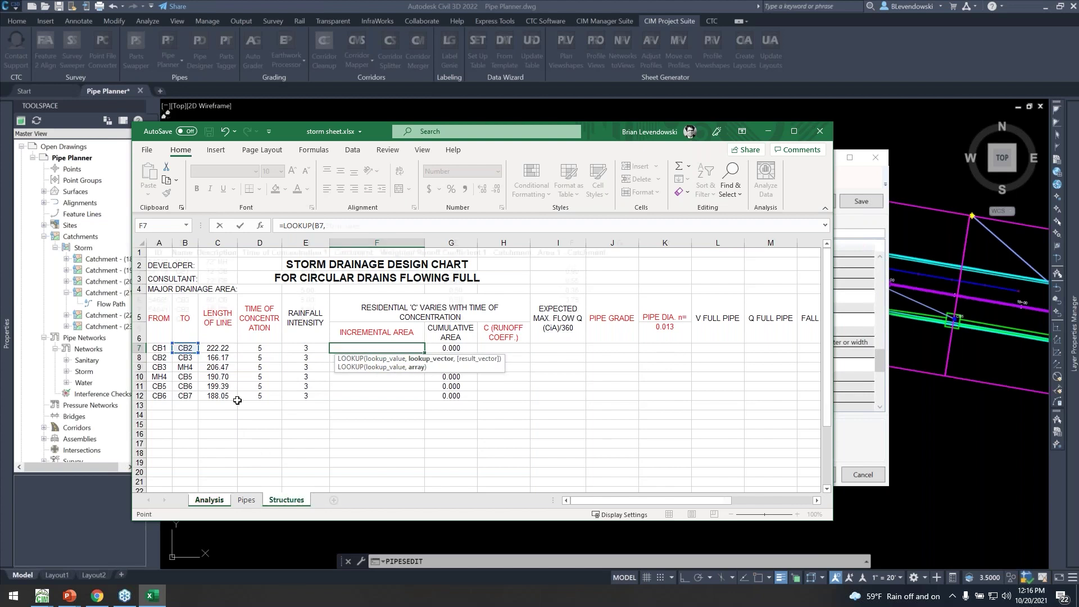
left_click(182, 242)
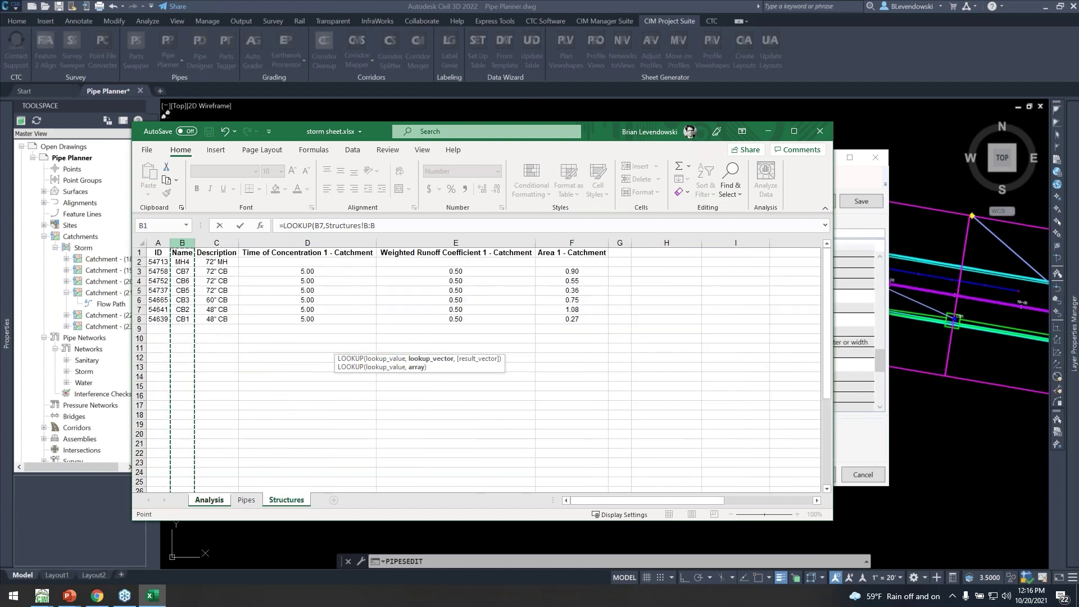
type(",")
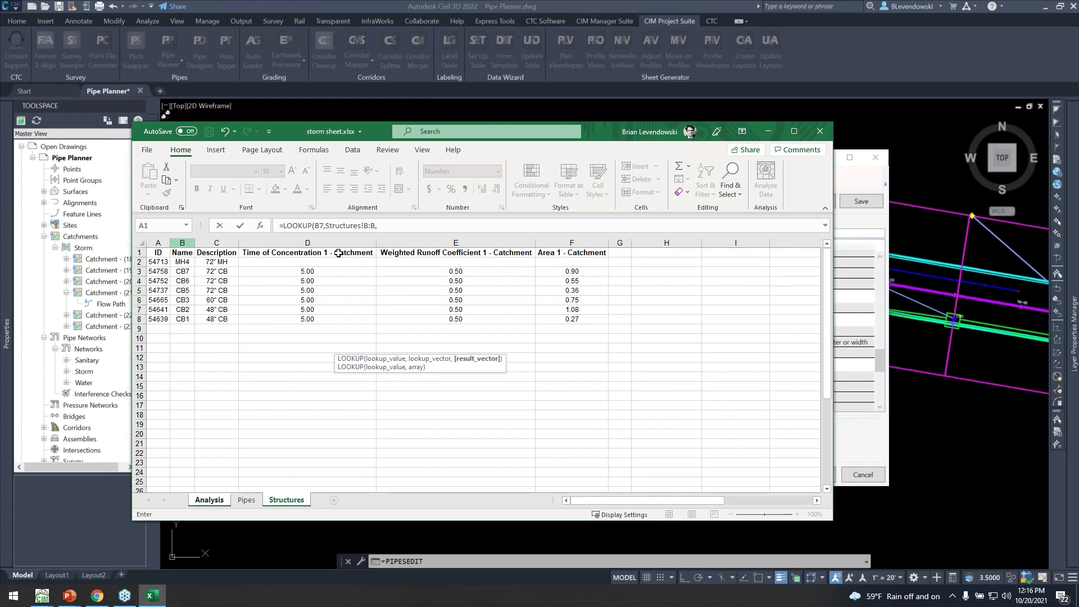
left_click(554, 239)
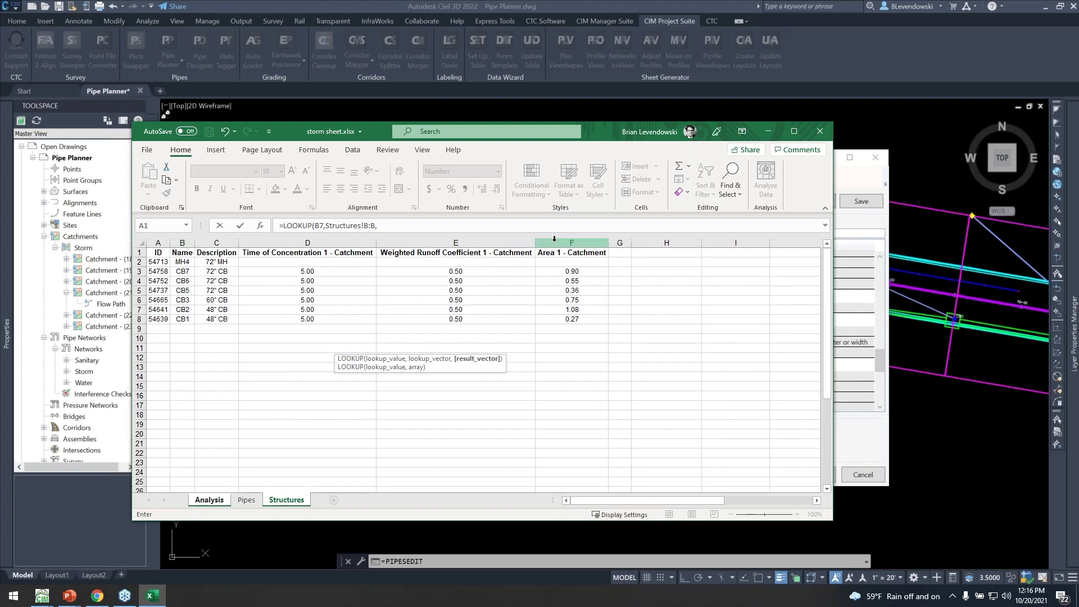
key("Return")
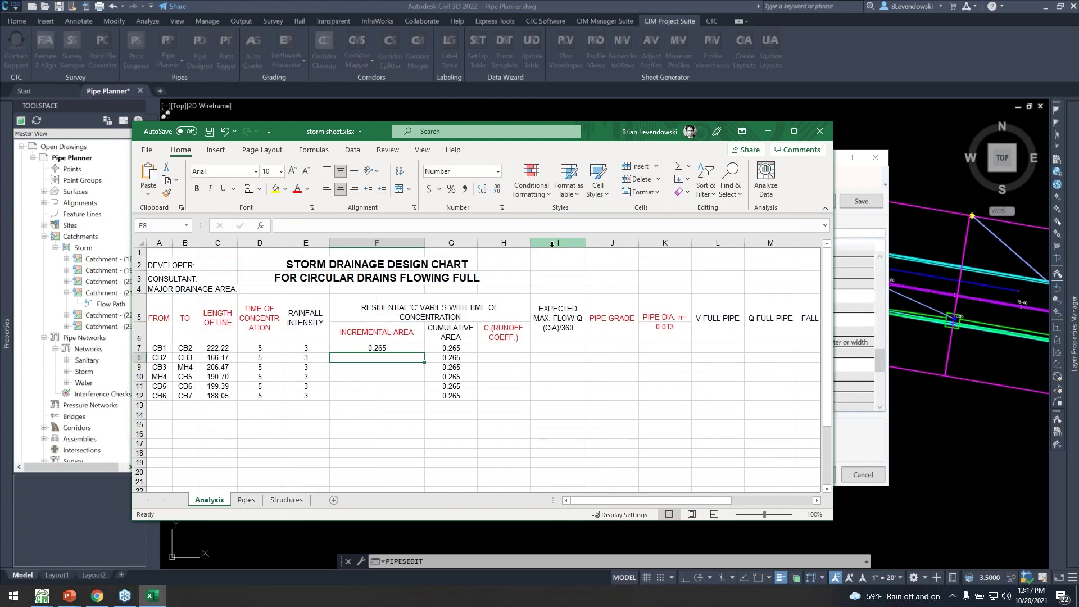
- Fill the incremental area formula from F7 down to F12 and check the copied formula in F9
left_click(409, 348)
left_click_drag(425, 352, 431, 402)
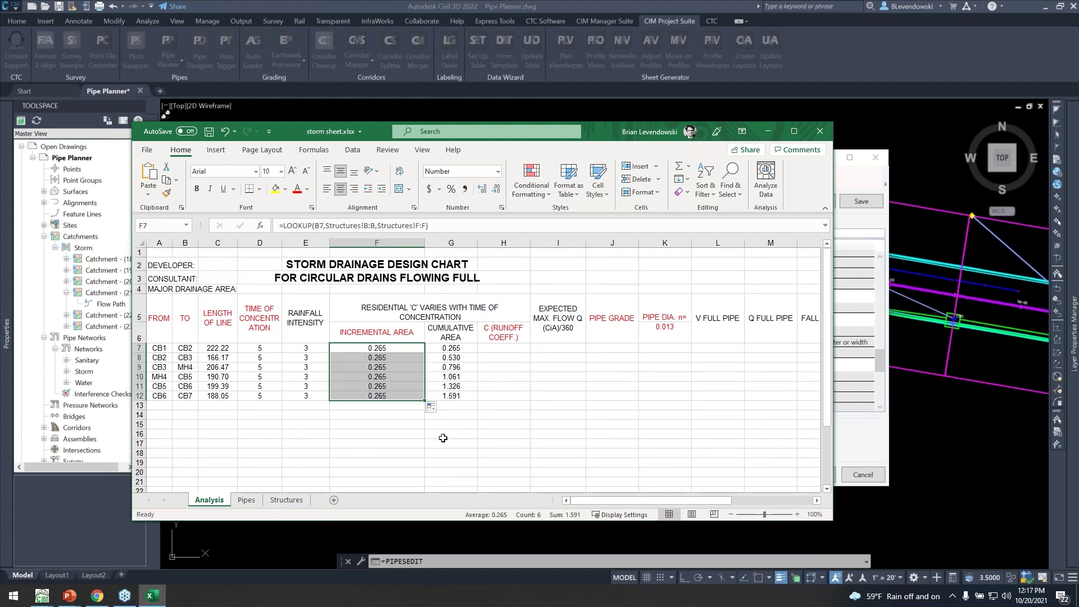
left_click(403, 368)
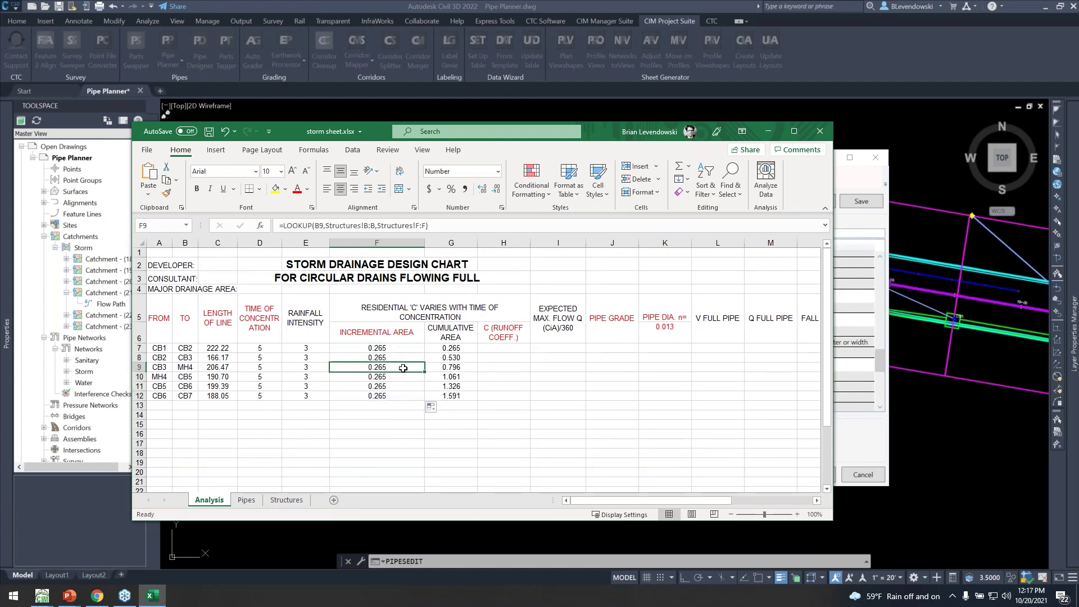
- Review the exported catchment data on the Structures sheet and select runoff coefficient cells H7:H12 on the Analysis sheet
left_click(286, 500)
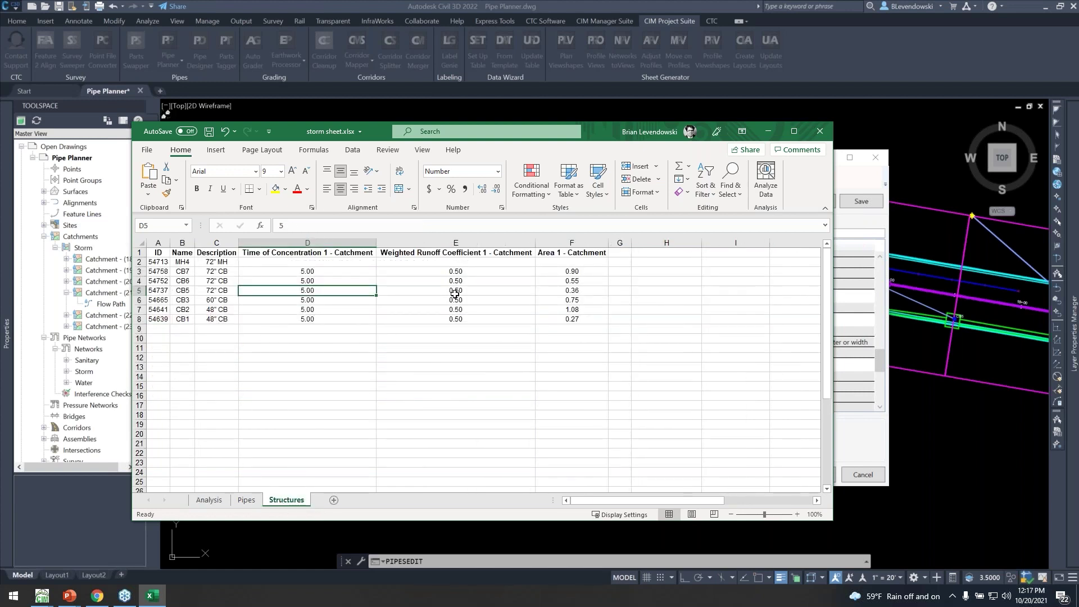
key("alt+Tab")
left_click(271, 236)
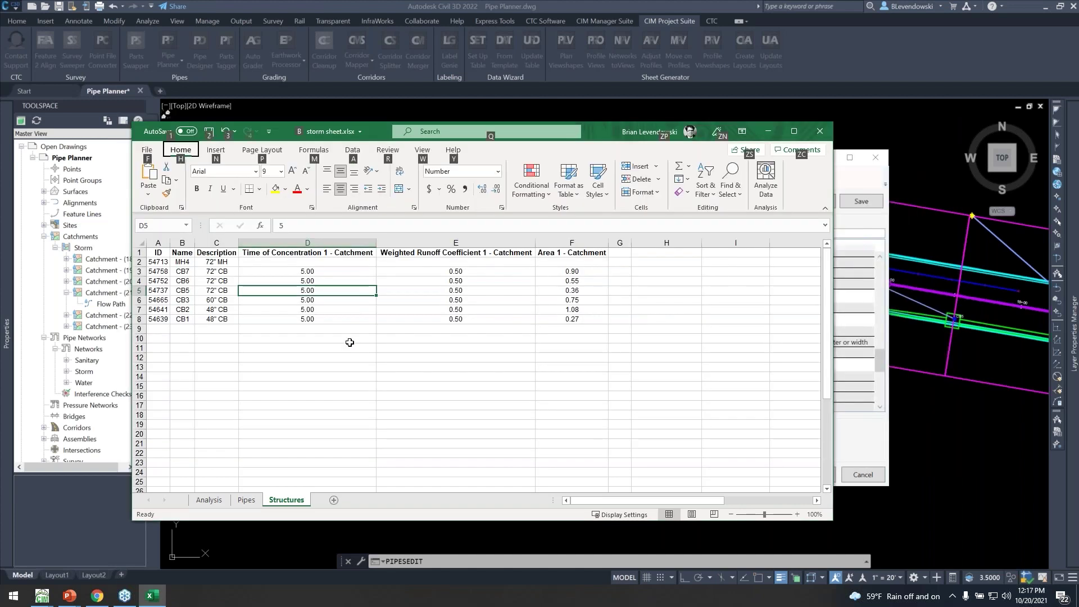
left_click(217, 500)
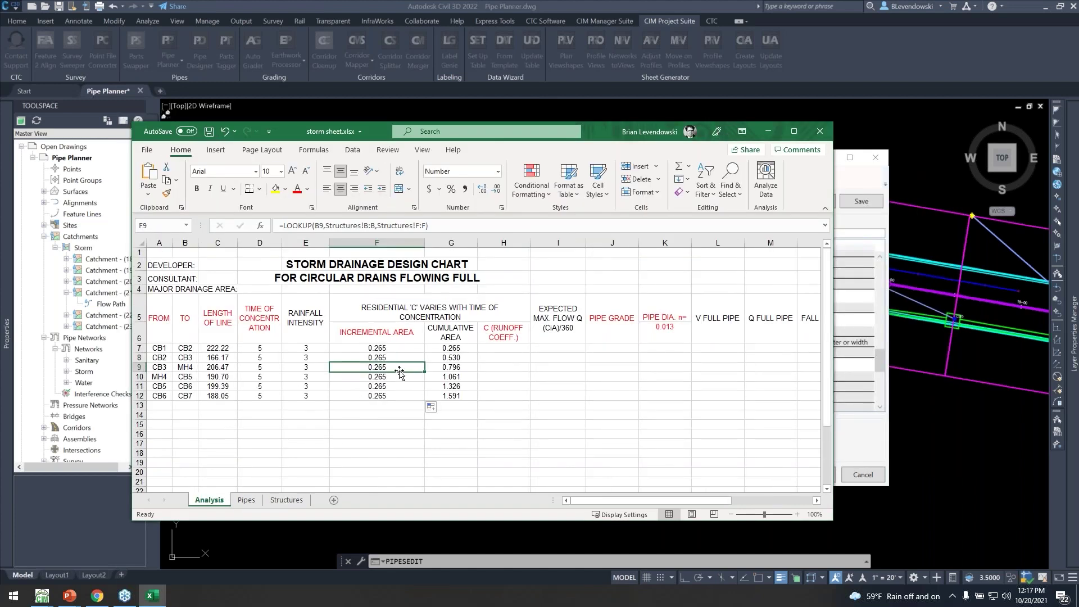
left_click_drag(515, 349, 511, 397)
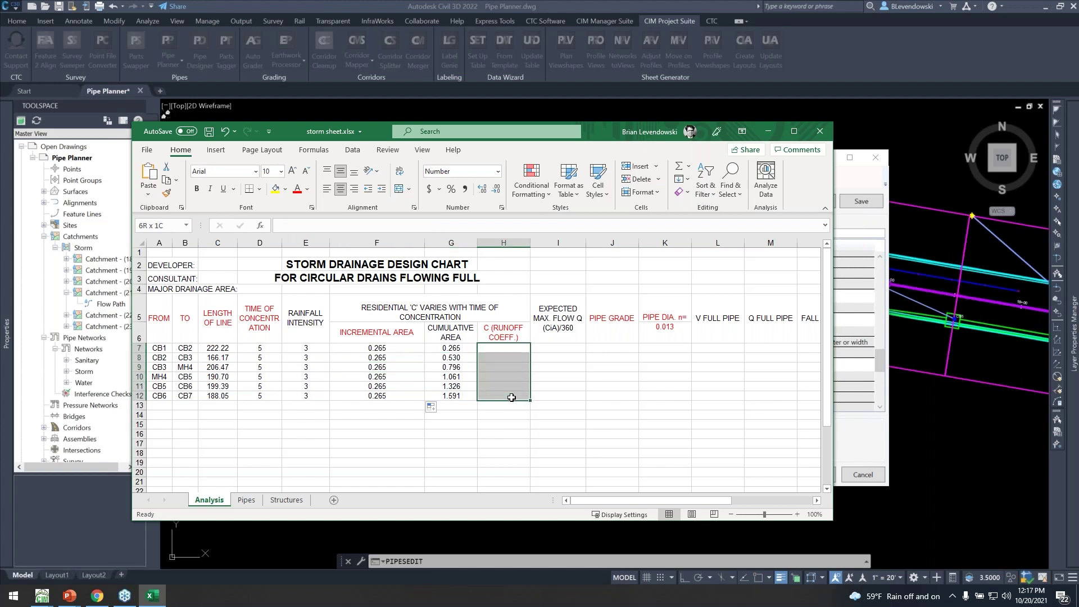
left_click(617, 346)
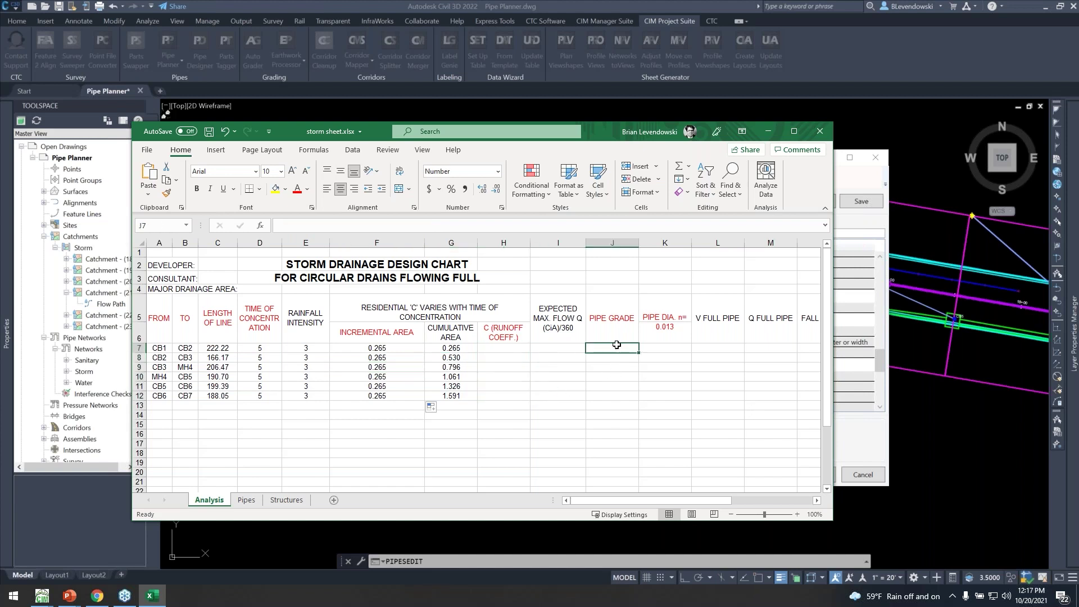
type("=")
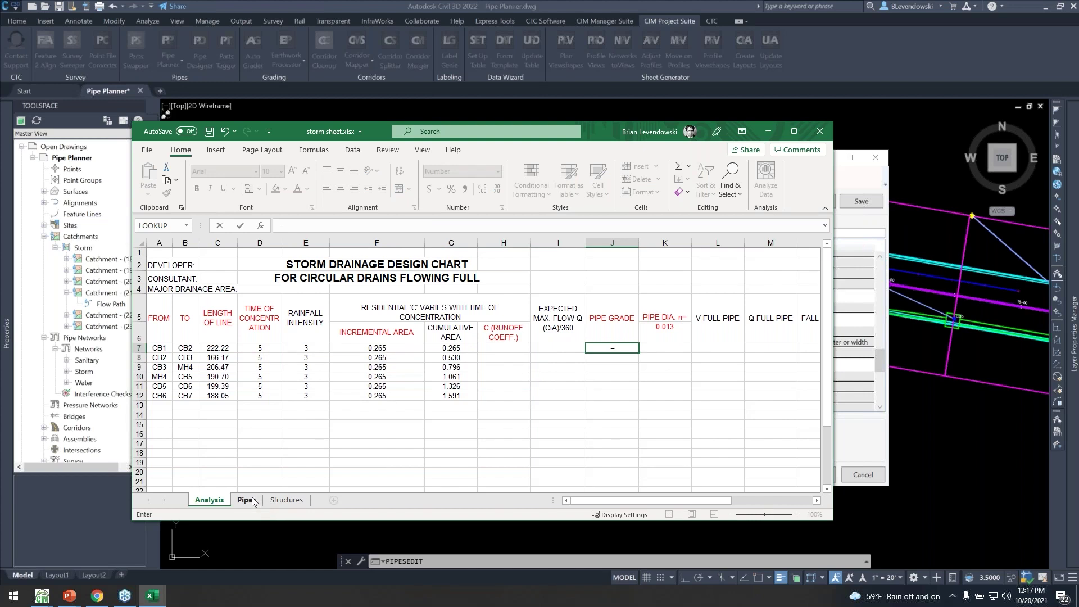
left_click(247, 500)
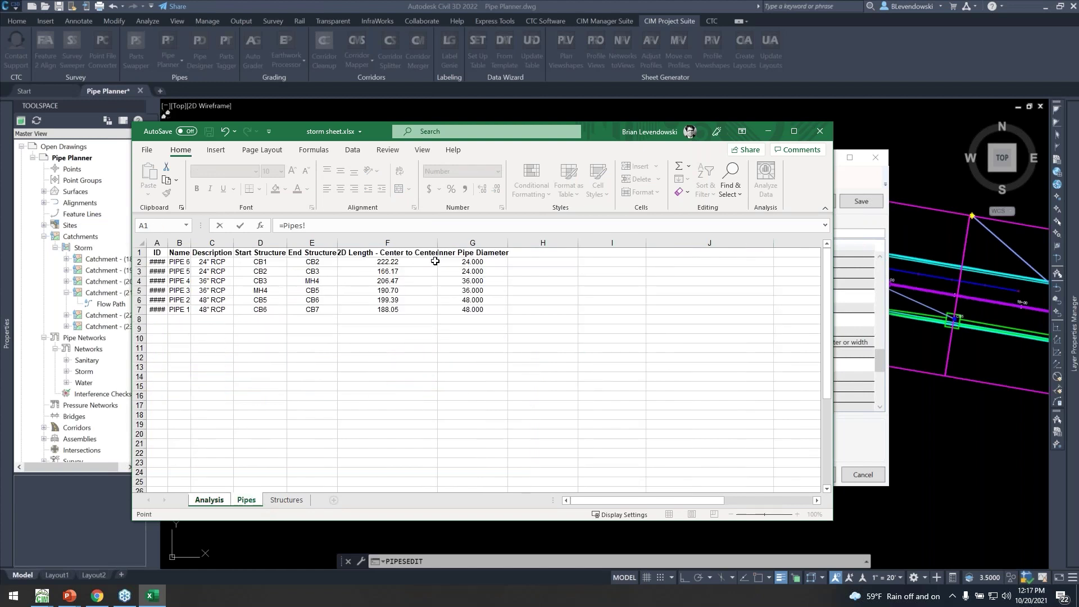
key("Return")
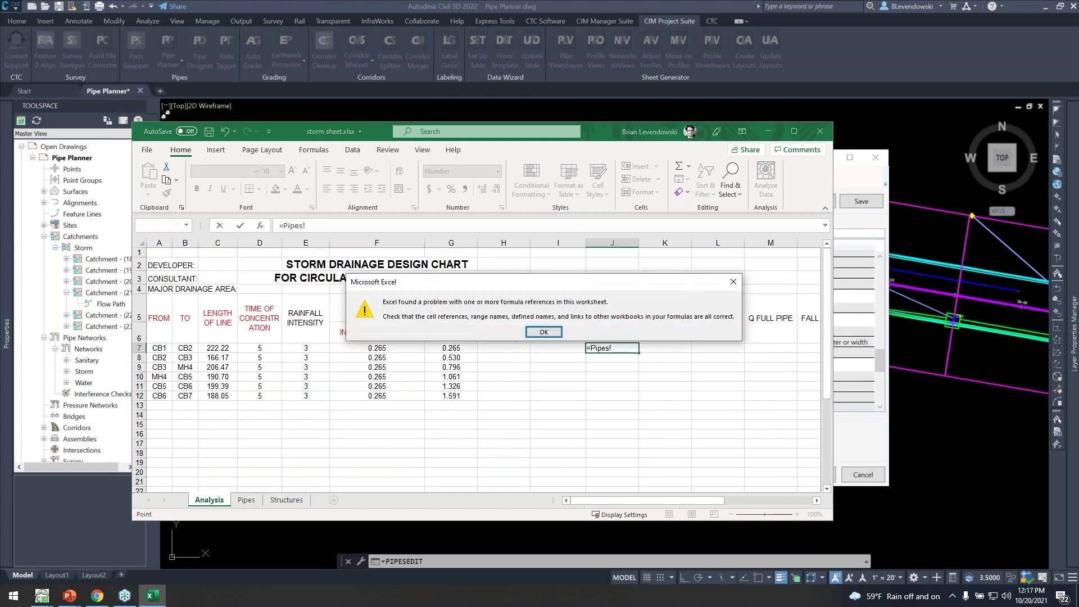
left_click(544, 332)
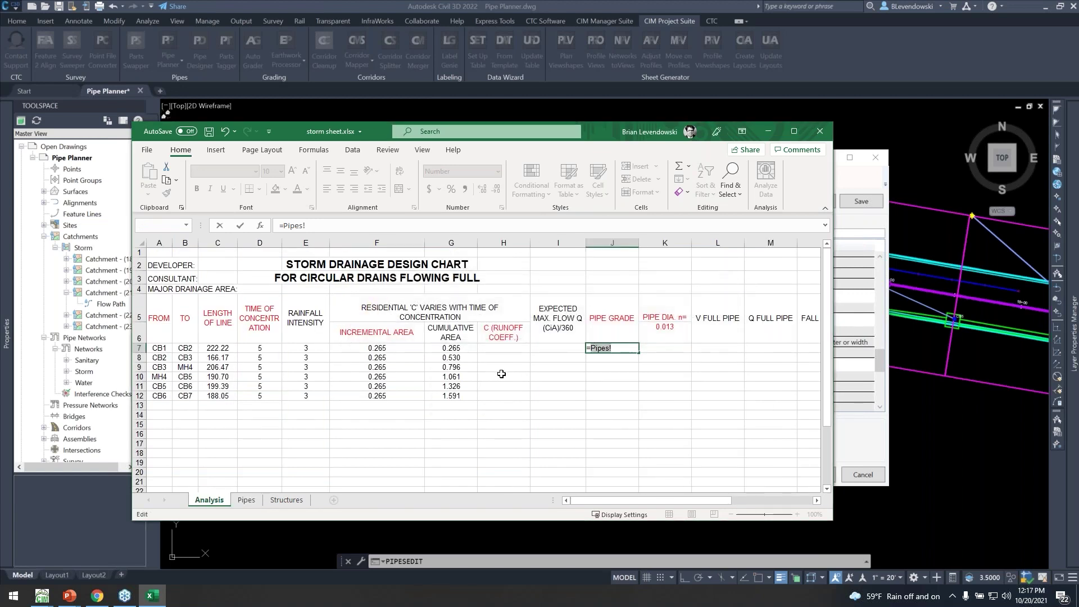
- Switch to Pipe Planner, add the Slope property to the pipe table and place its column before Inner Pipe Diameter
key("alt+Tab")
left_click(546, 204)
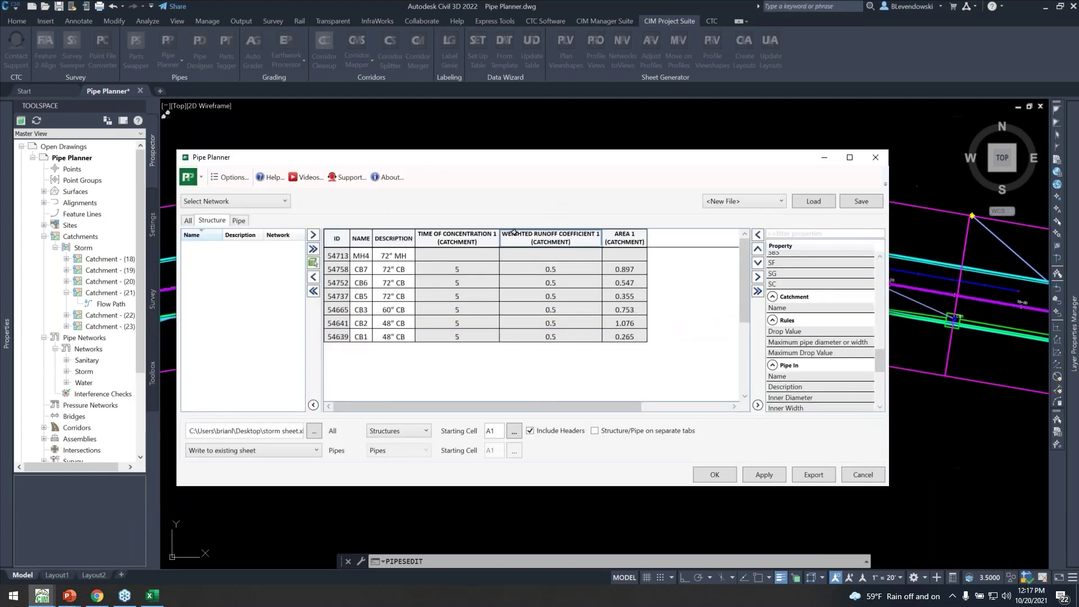
left_click(239, 222)
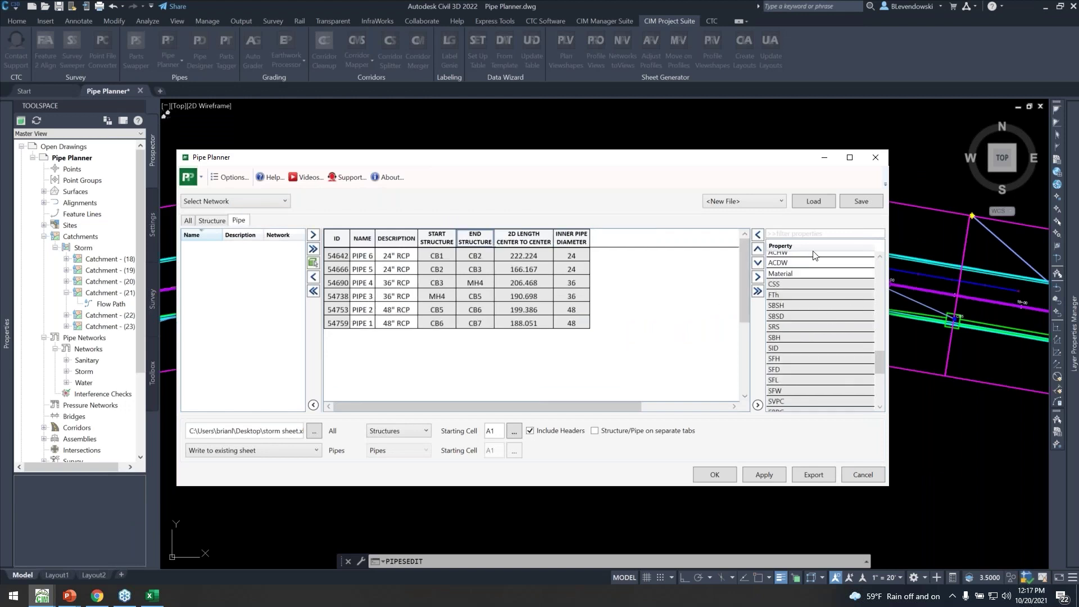
type("SLOPE")
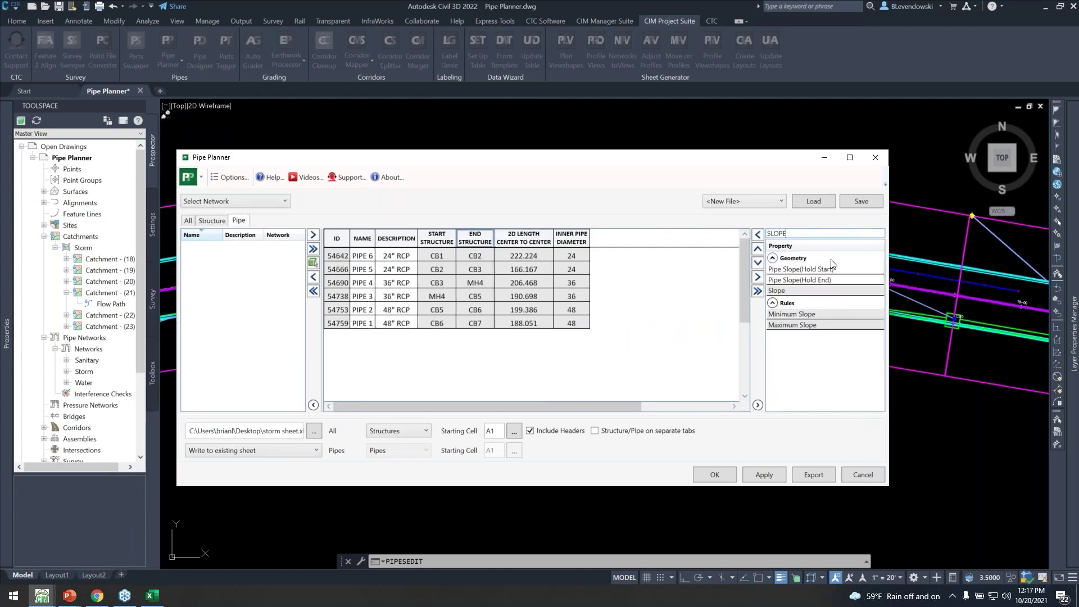
left_click(784, 290)
left_click(758, 235)
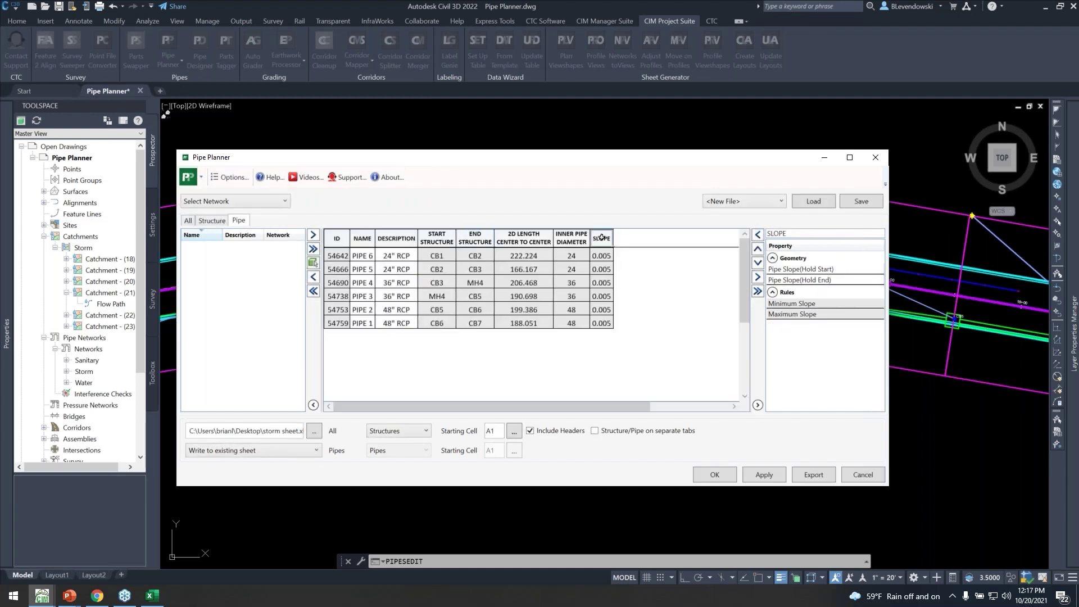
right_click(602, 238)
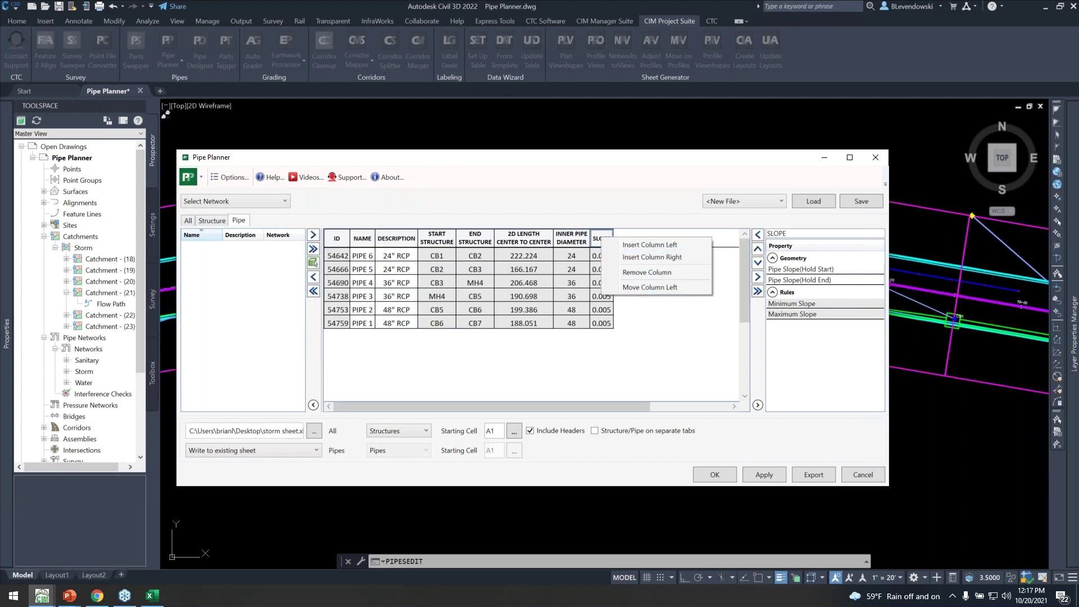
left_click(650, 288)
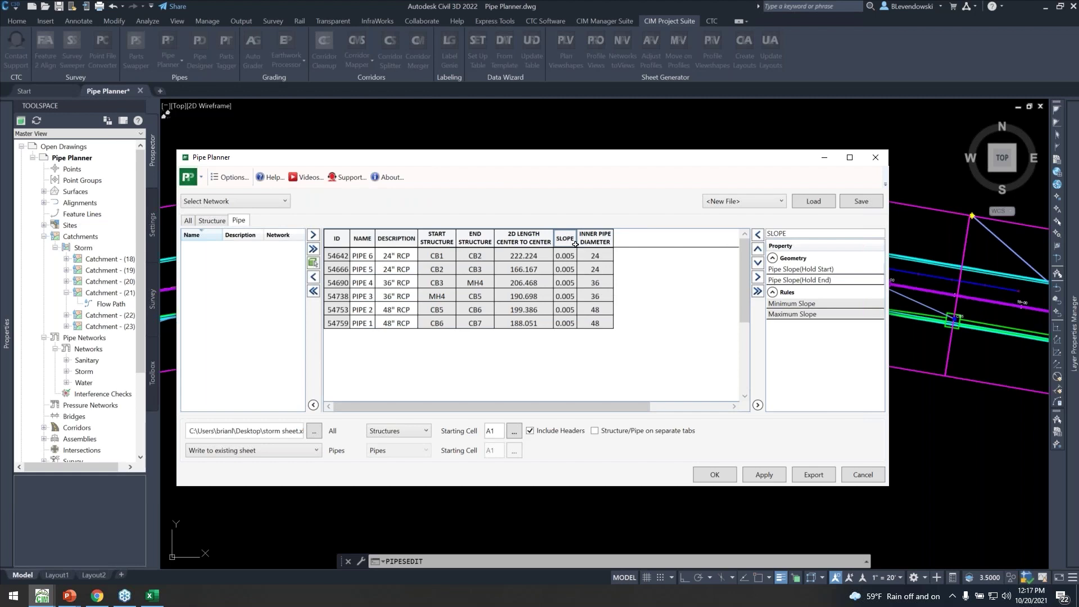
- Switch back to Excel, discard the incomplete pipe grade formula in J7 and save the workbook
left_click(152, 596)
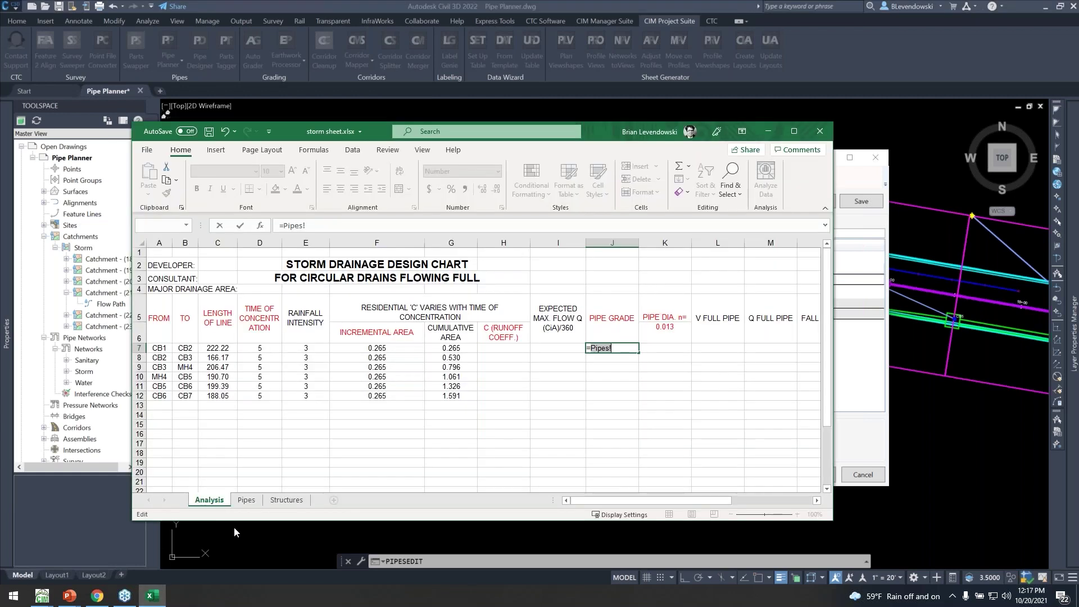
left_click(565, 376)
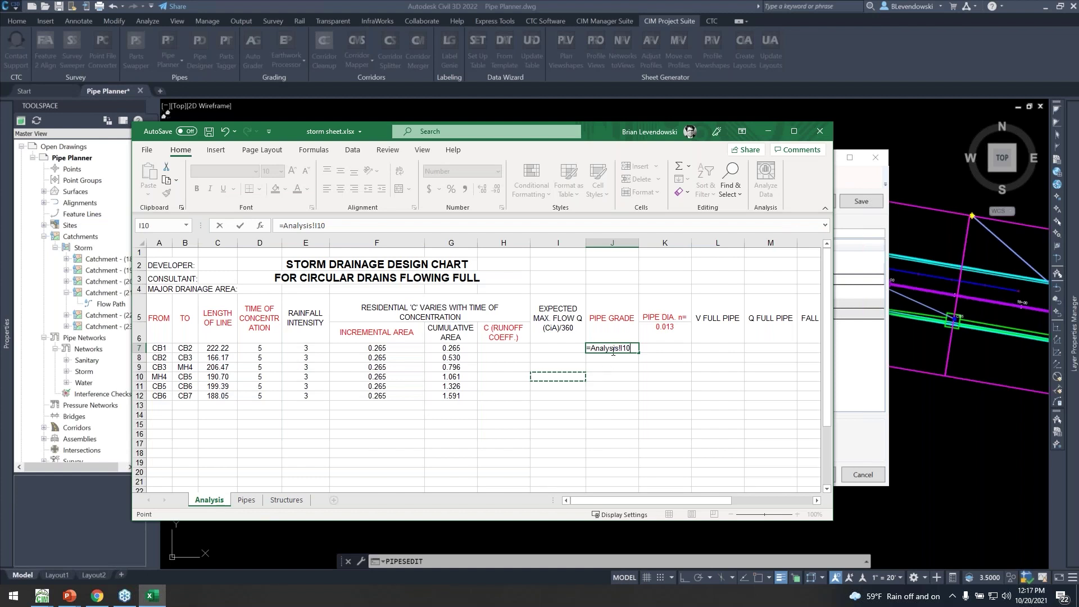
key("Escape")
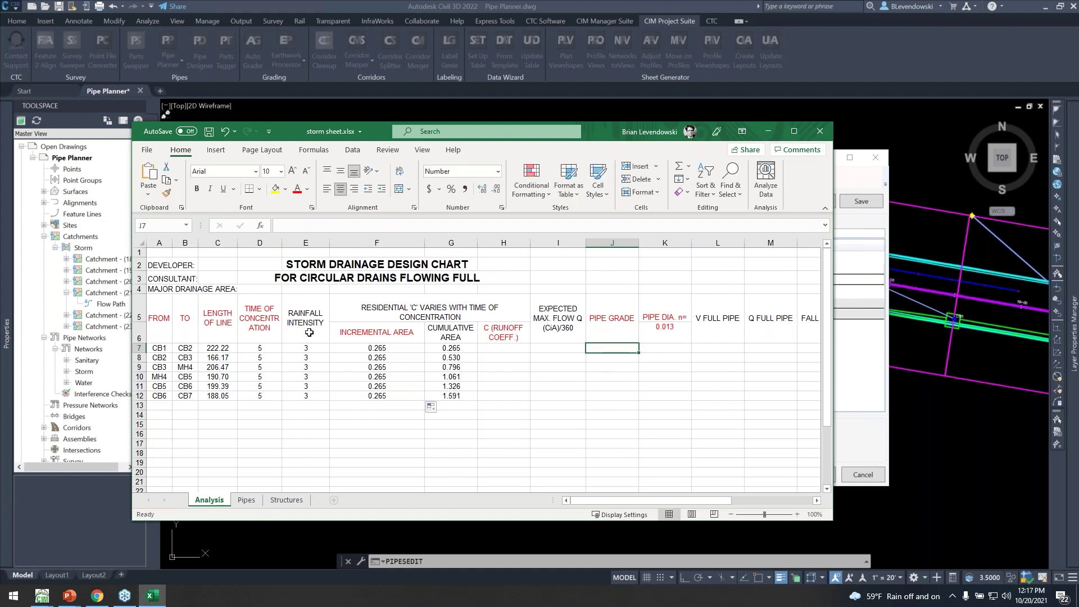
key("ctrl+s")
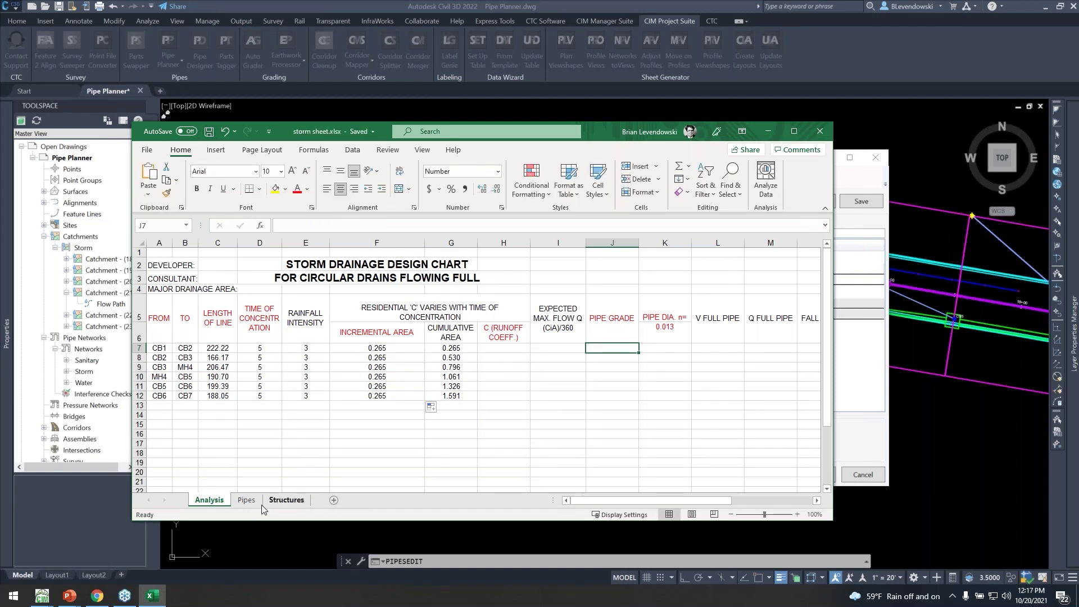
- Widen the ID column on the Pipes sheet, and save and close storm sheet.xlsx
left_click(246, 501)
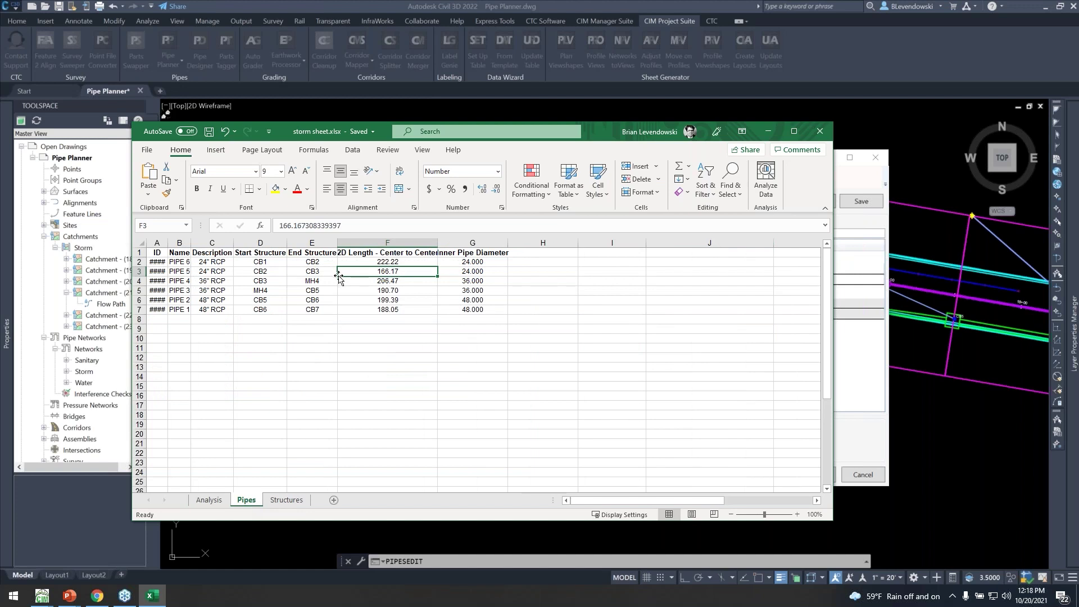
left_click(209, 133)
left_click_drag(167, 242, 195, 244)
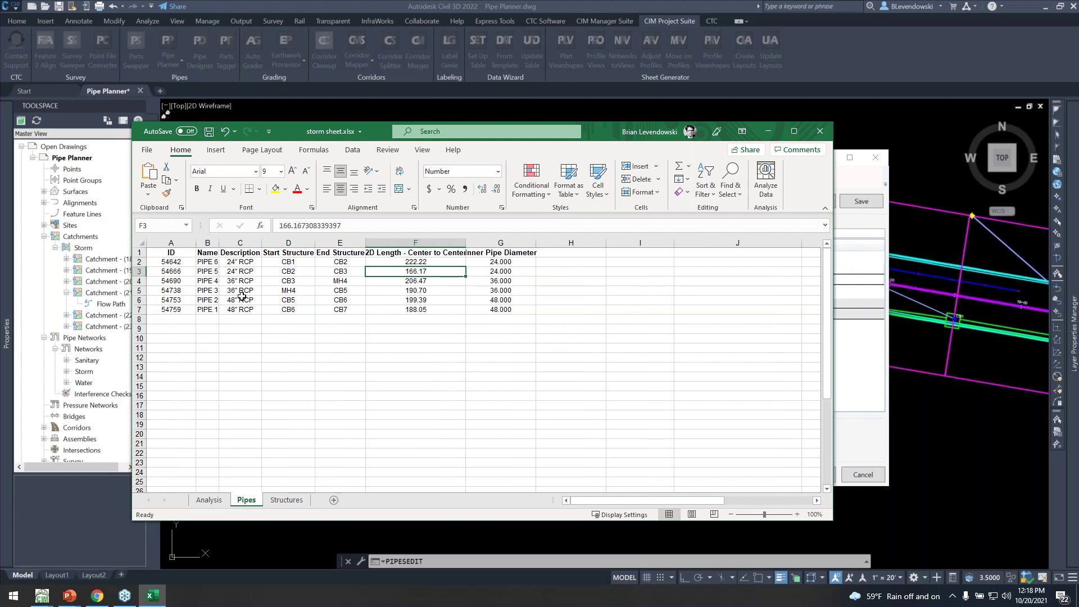
left_click(240, 300)
left_click(209, 132)
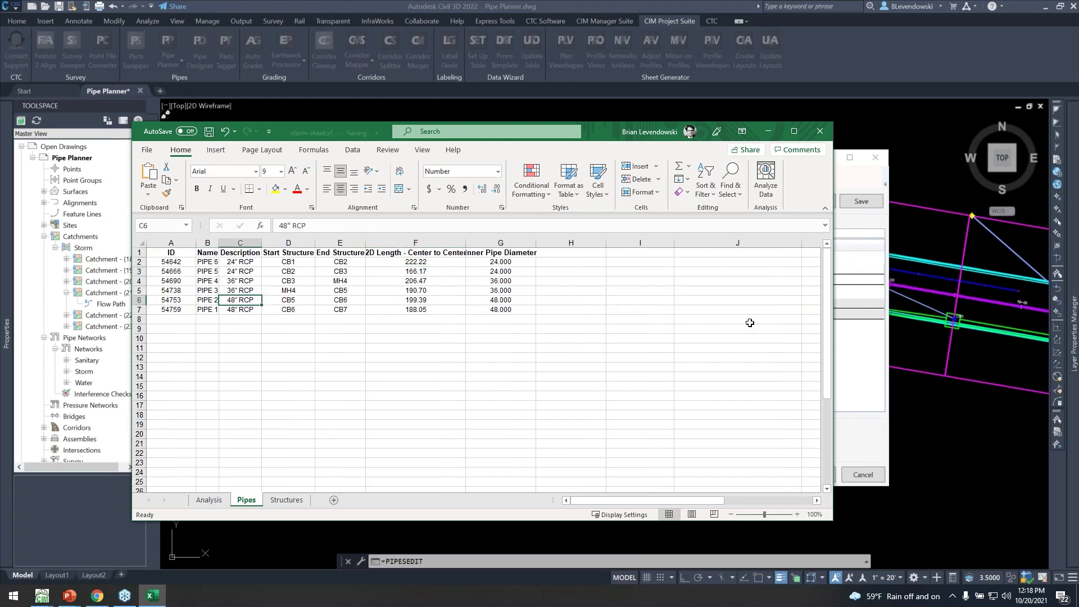
left_click(820, 131)
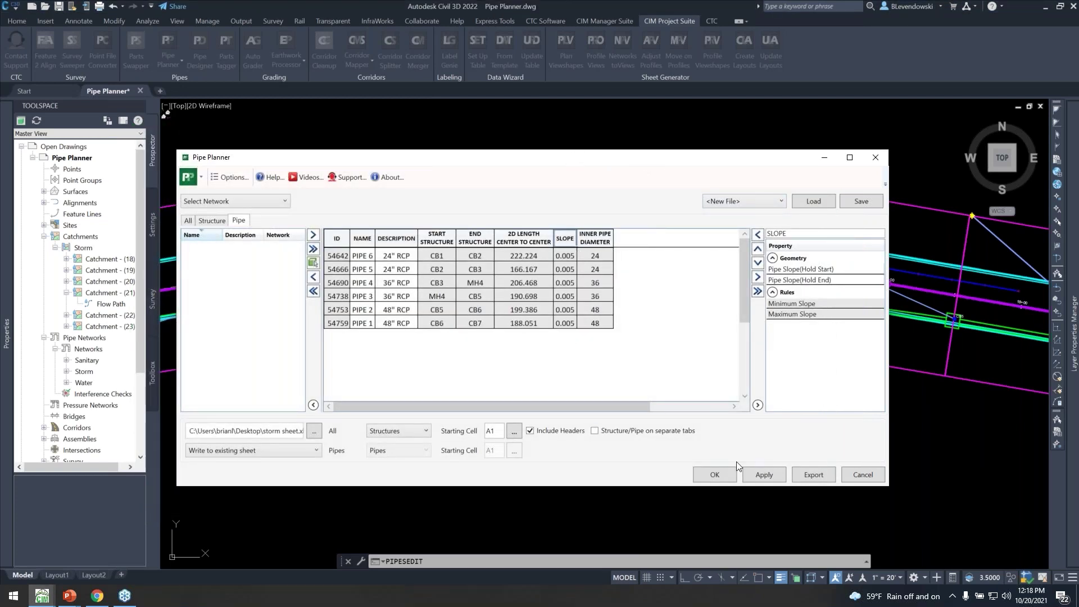
- Enable Structure/Pipe on separate tabs and export the data to the existing storm sheet.xlsx, allowing the file to be updated
type("s")
left_click(616, 433)
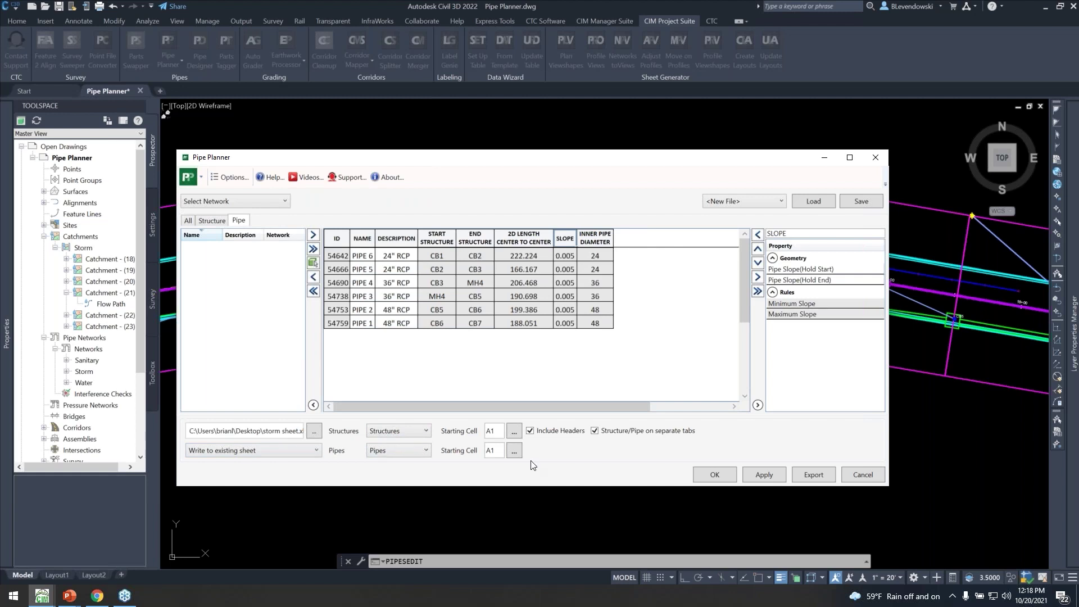
left_click(810, 477)
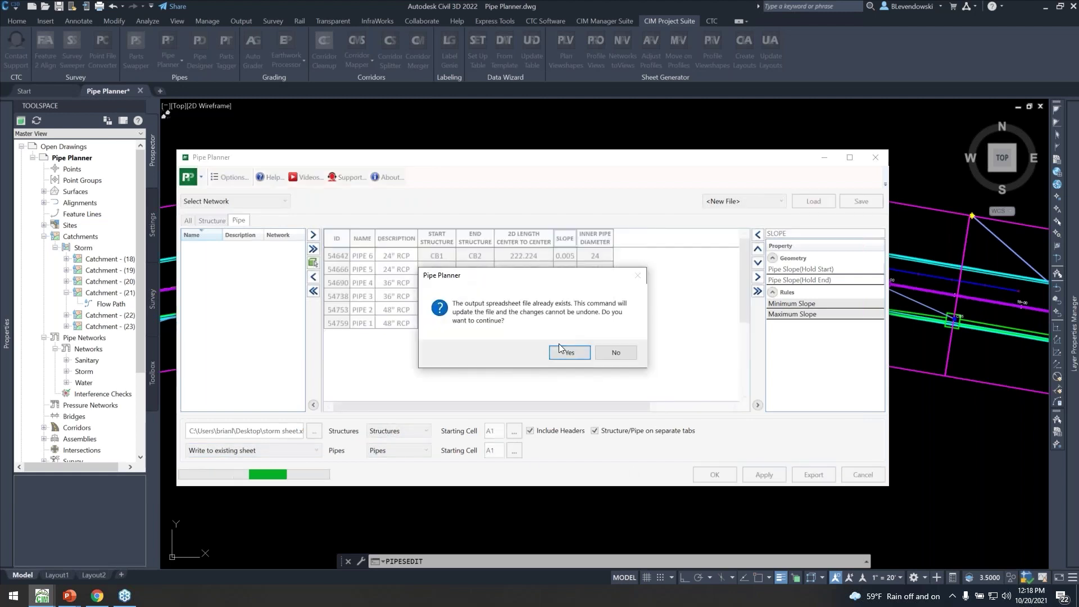
left_click(560, 352)
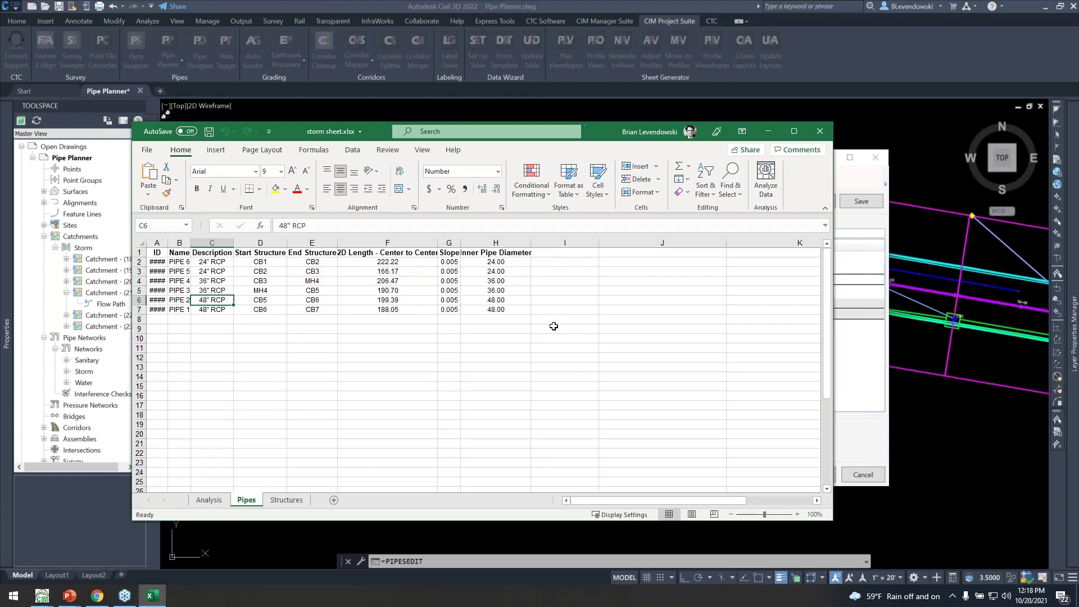
- Check the Slope column on the Pipes sheet and enter =Pipes!G2 in pipe grade cell J7 of the Analysis sheet
left_click(453, 242)
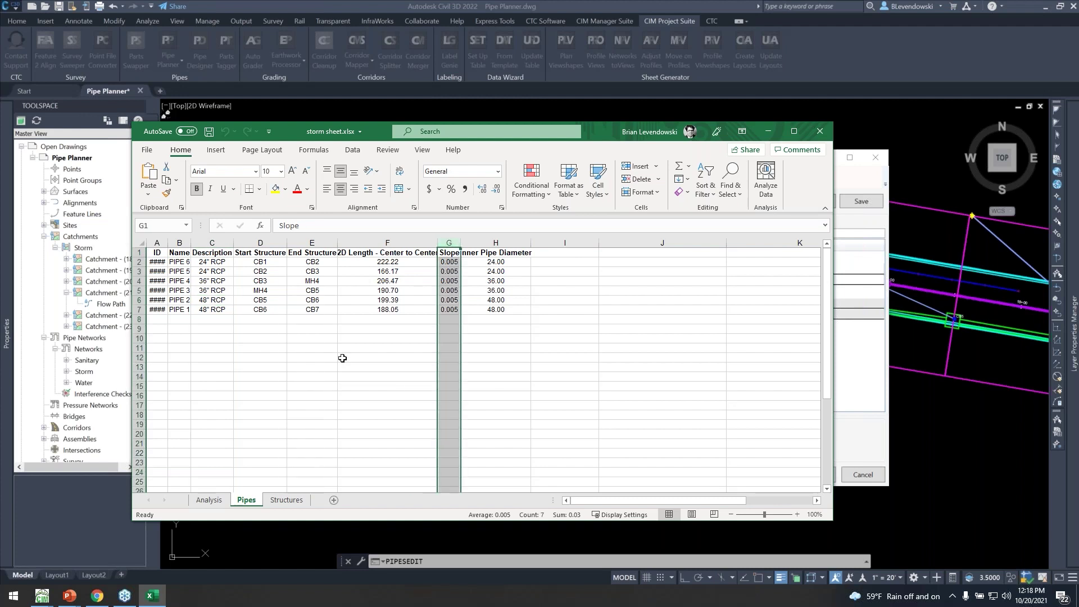
left_click(210, 500)
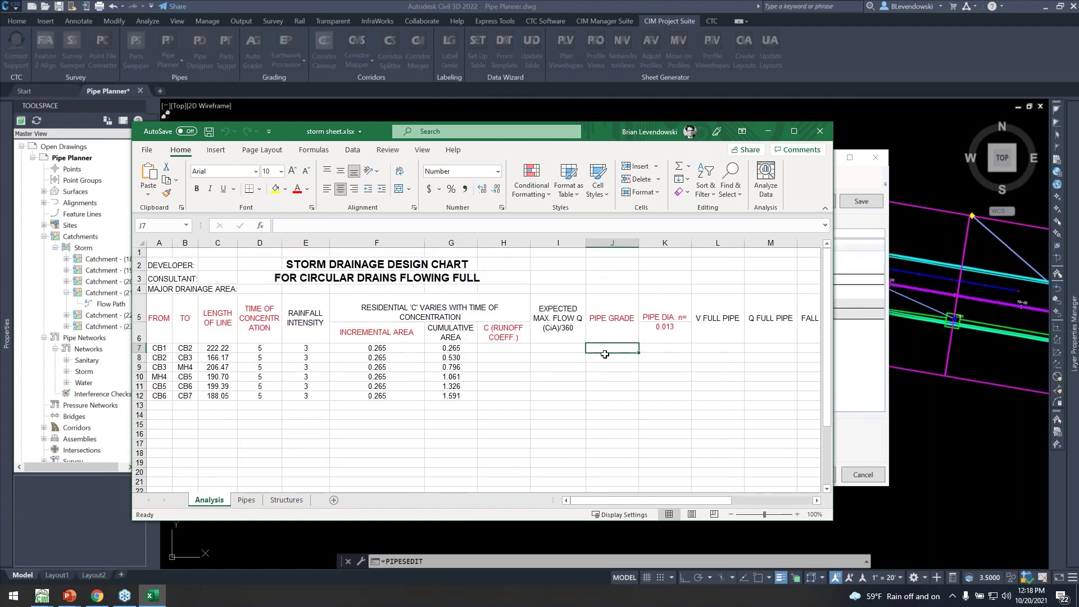
type("=")
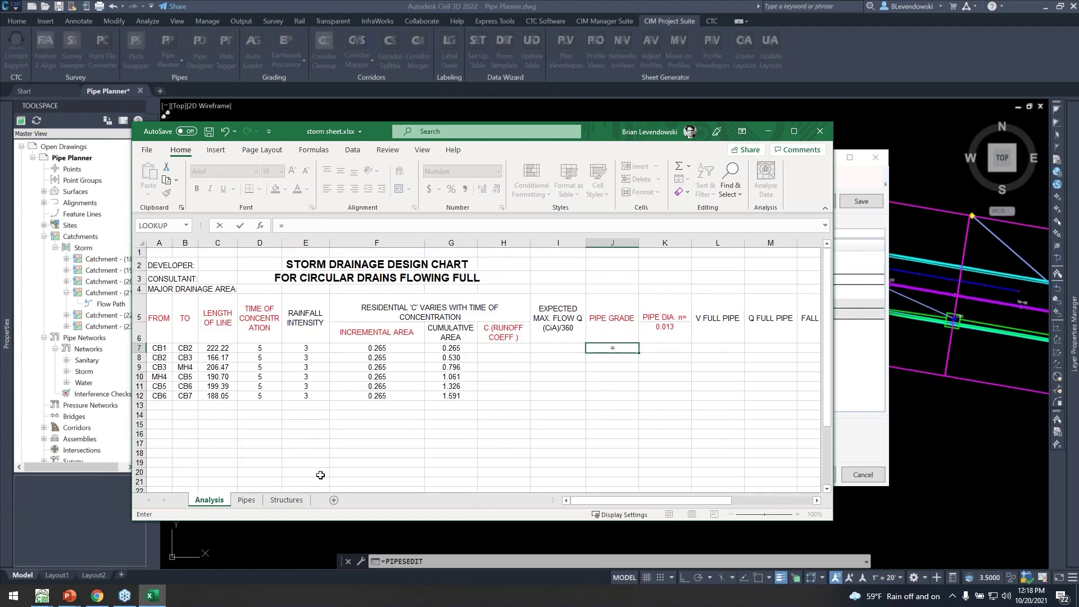
left_click(247, 500)
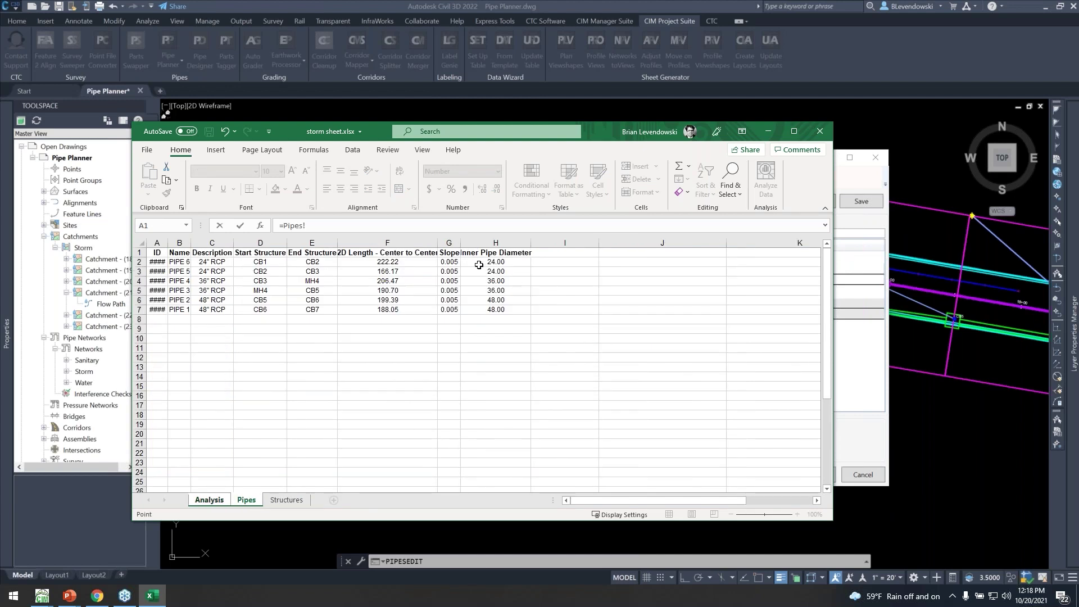
left_click(453, 262)
key("Return")
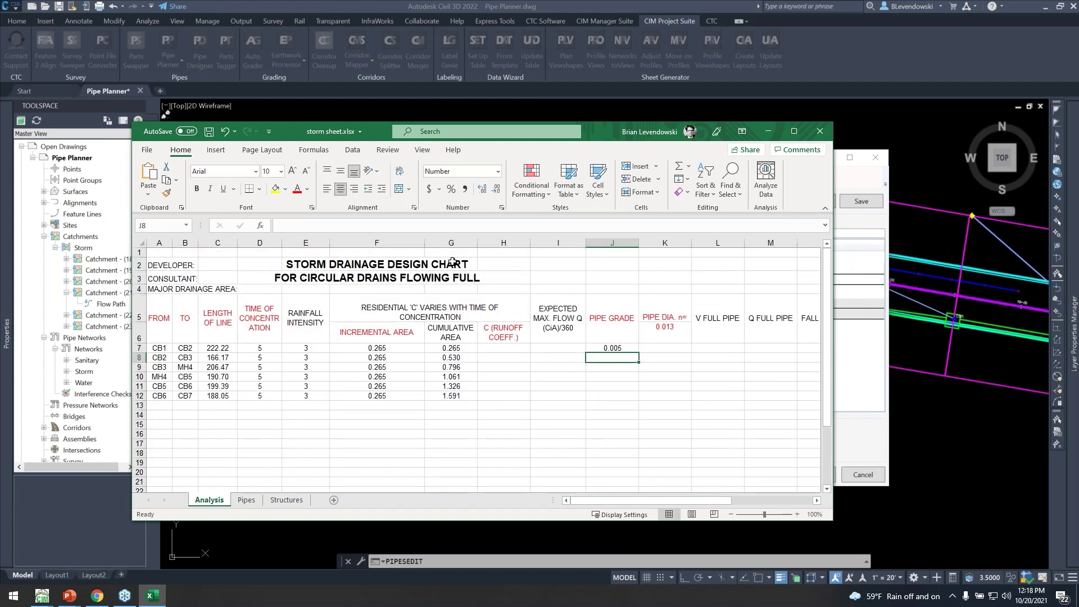
- Fill the pipe grade formula from J7 through K12 to cover pipe diameter, and recopy the diameter formula from K8 to K9
left_click(633, 348)
left_click_drag(640, 353, 681, 399)
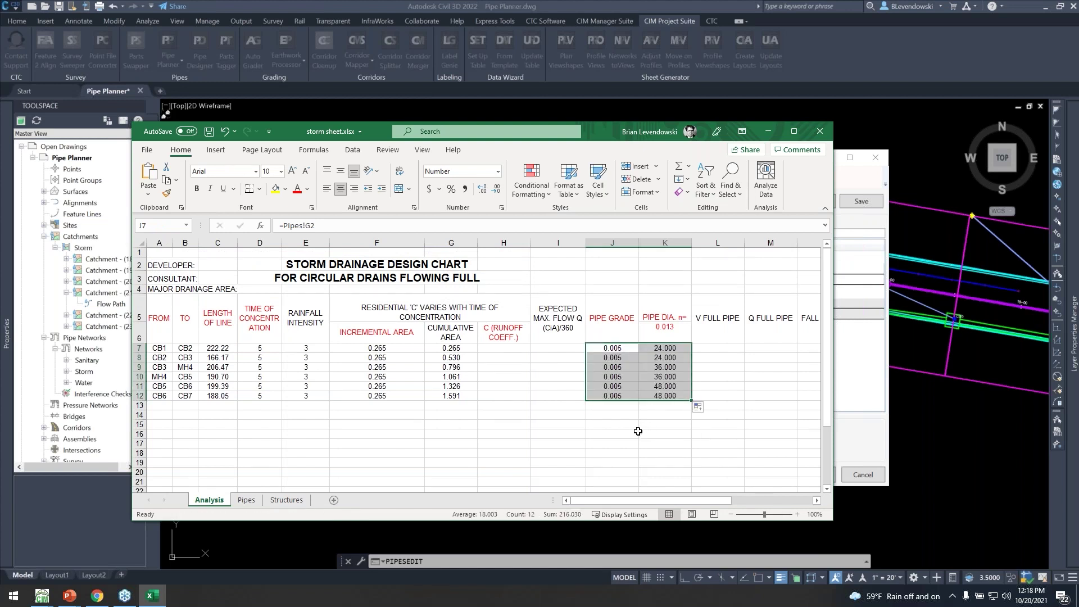
left_click(567, 432)
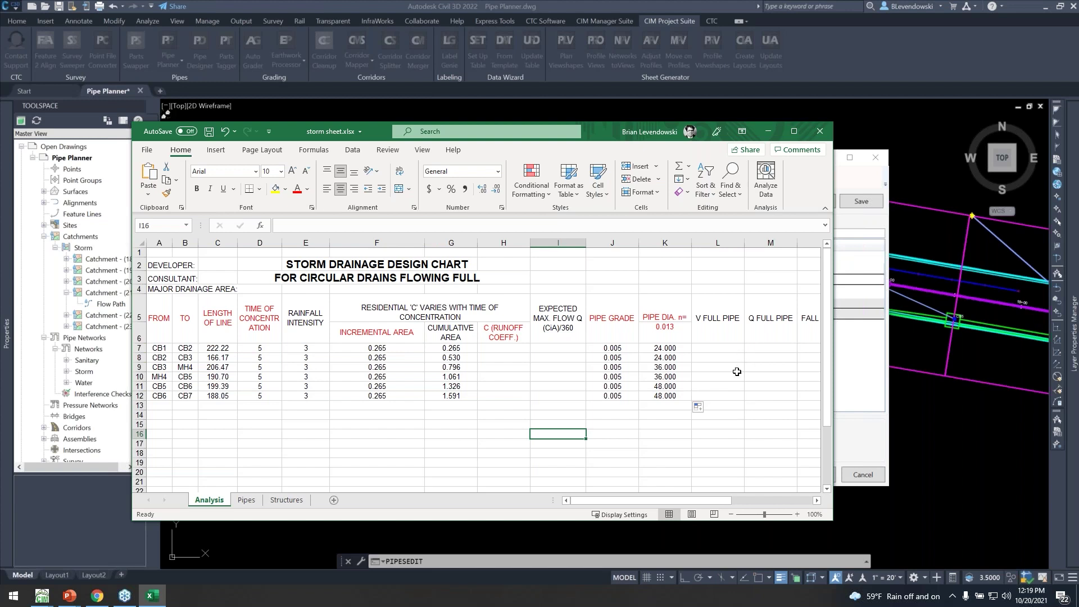
left_click(680, 356)
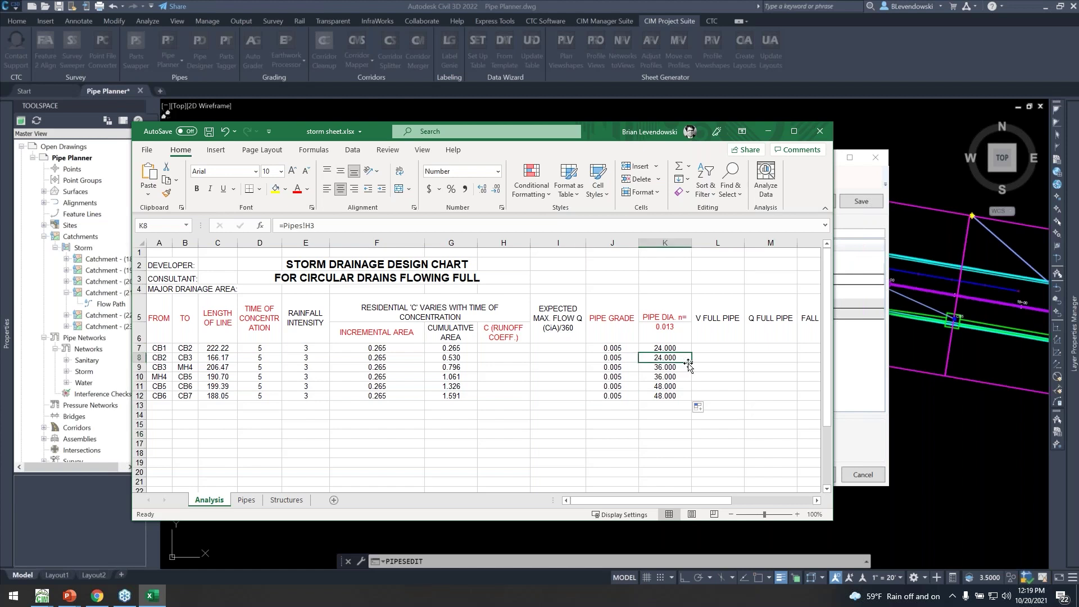
left_click_drag(692, 365, 691, 374)
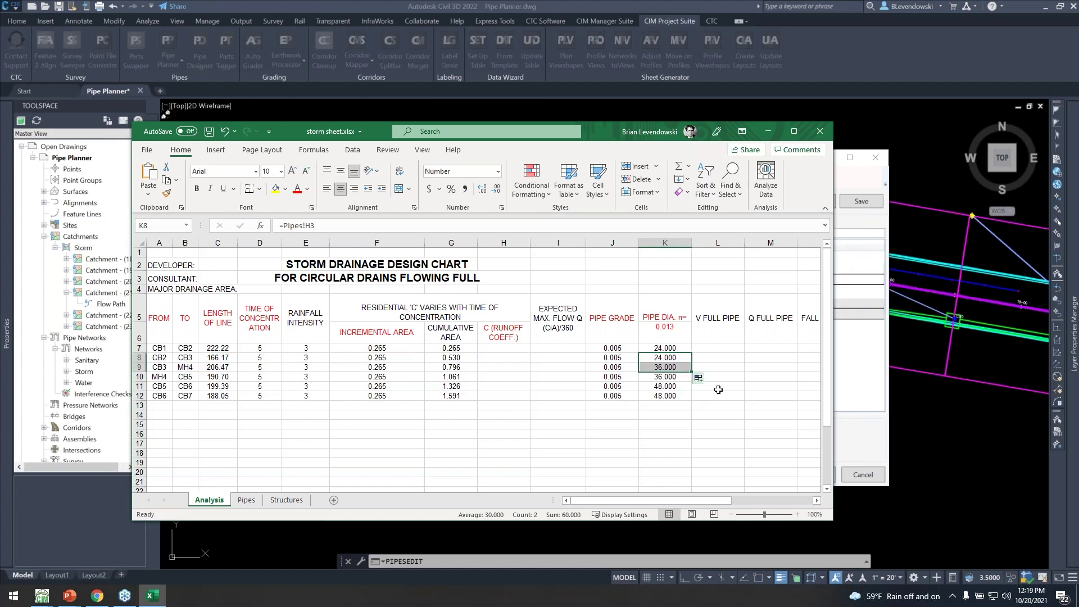
- On the Analysis sheet, set the pipe diameters to 24 in K9 and K10 and to 36 in K11
left_click(678, 357)
key("Down")
type("24")
key("Return")
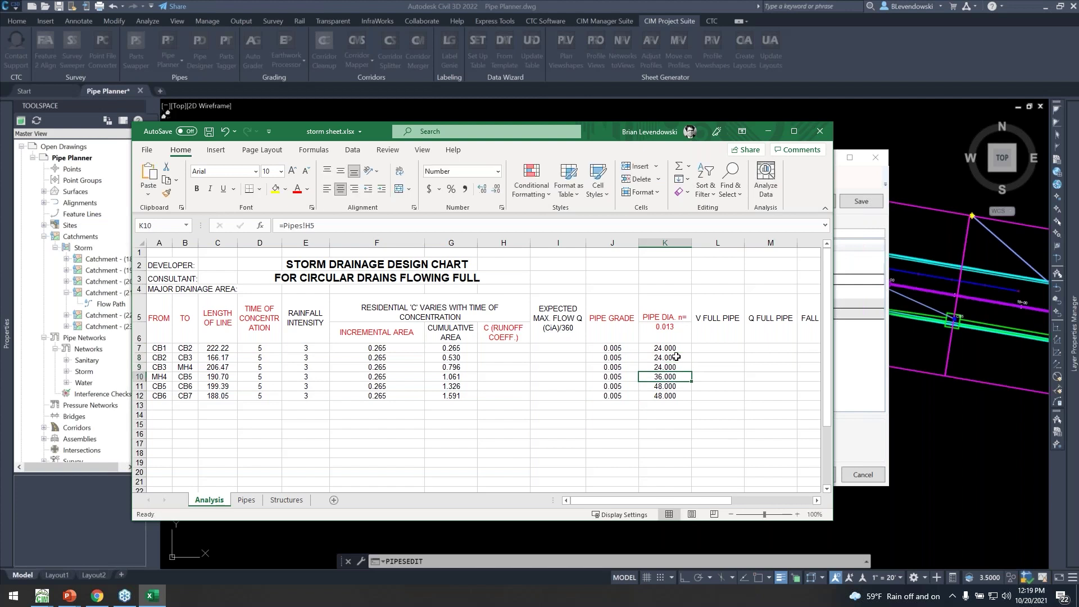
type("24")
key("Return")
type("36")
key("Return")
- Copy diameters K7:K12 from the Analysis sheet, paste them as values from H2 on the Pipes sheet, and widen the ID column
left_click(654, 349)
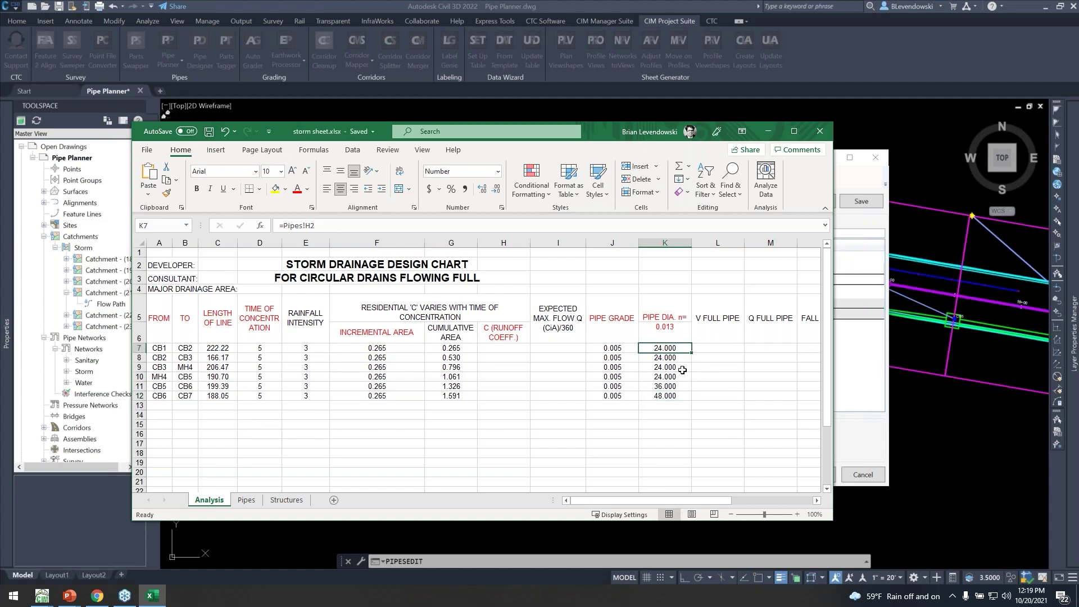
left_click_drag(671, 397, 679, 347)
key("ctrl+c")
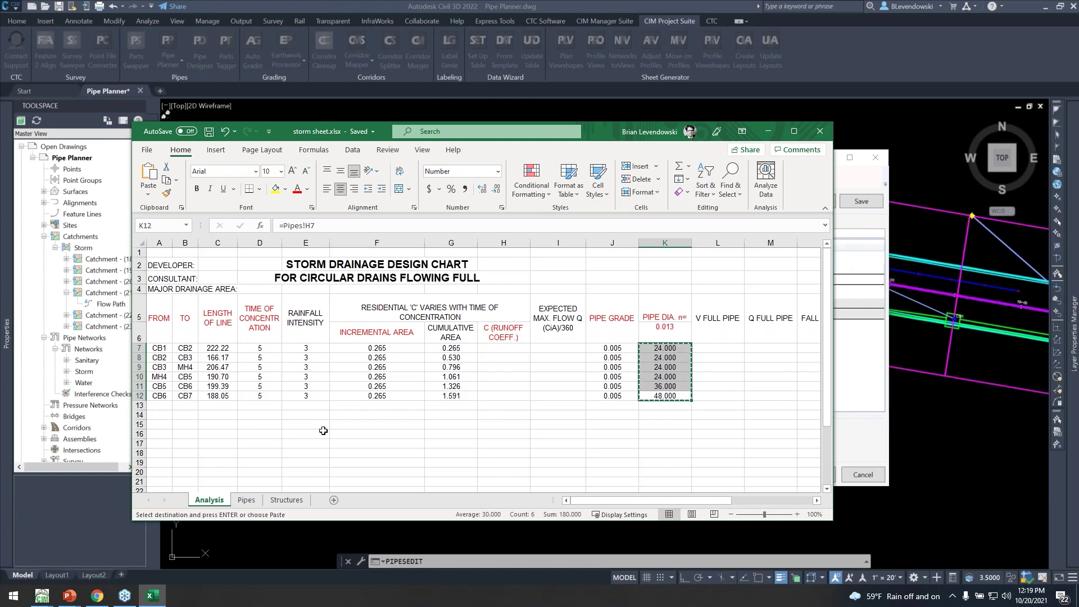
left_click(246, 500)
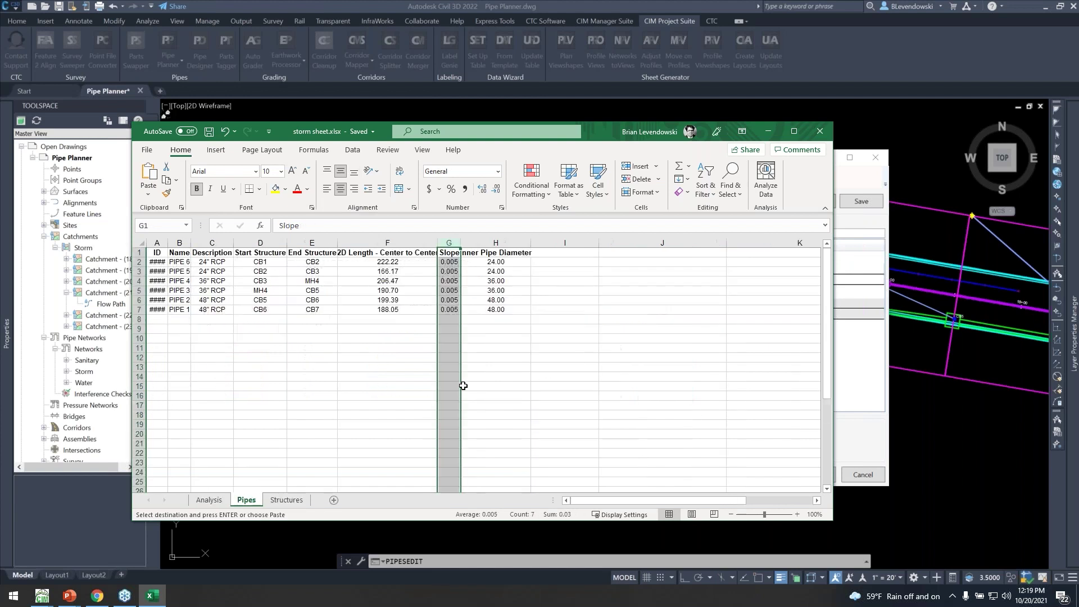
left_click(493, 262)
right_click(494, 262)
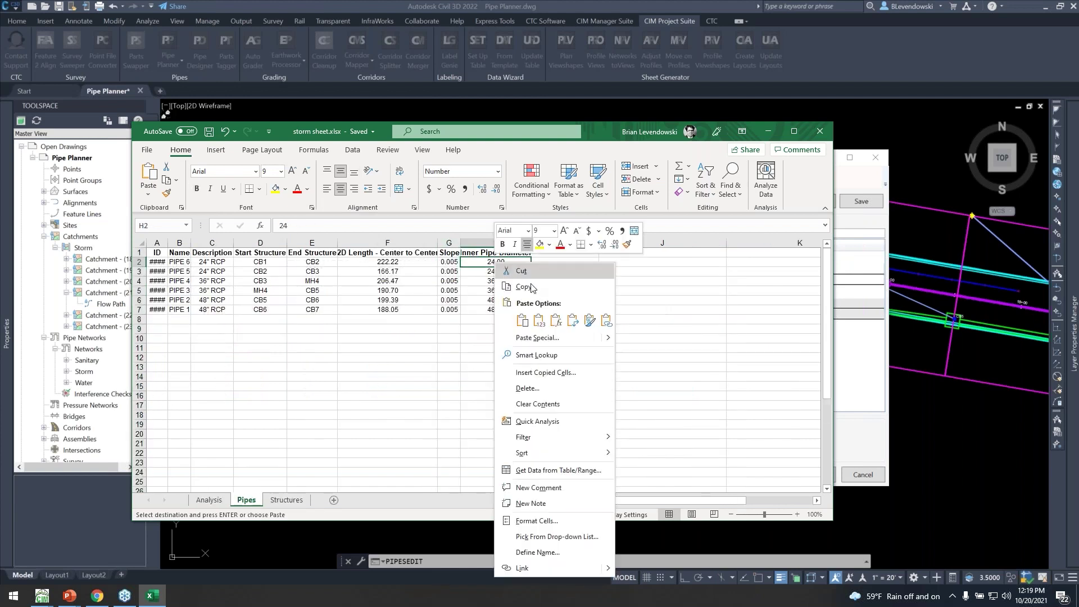
left_click(538, 319)
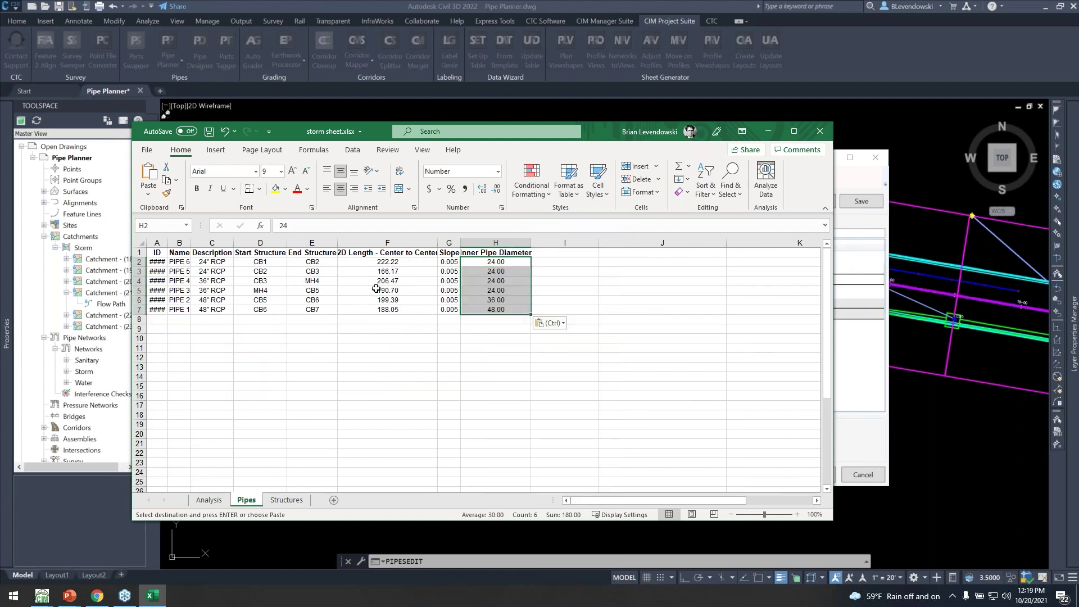
left_click_drag(169, 242, 172, 242)
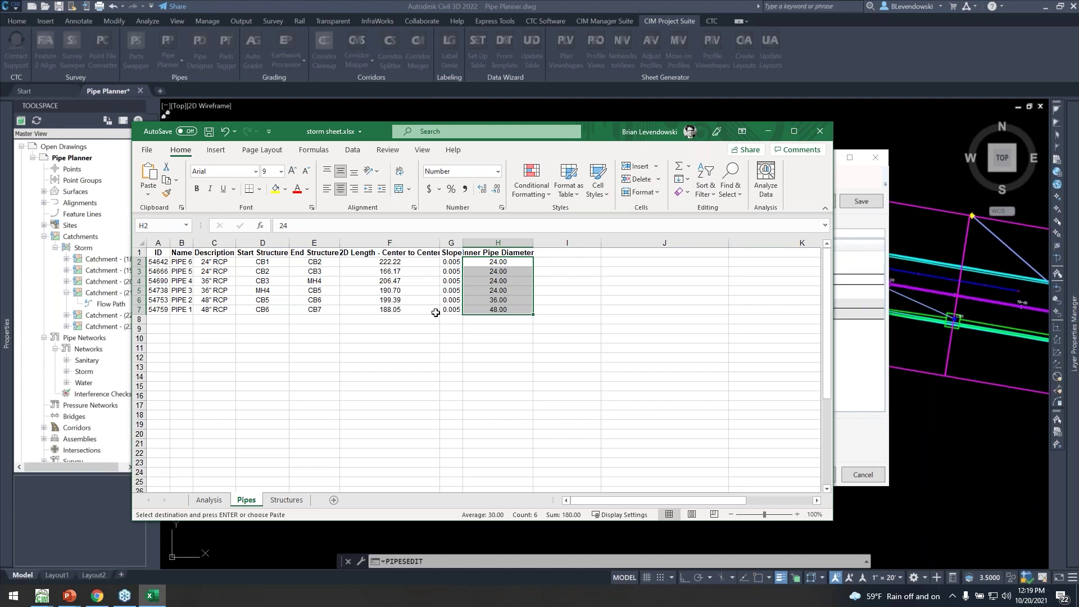
- Compare the pipe descriptions in C2:C7 of the Pipes sheet with the Description column in Pipe Planner
left_click(227, 272)
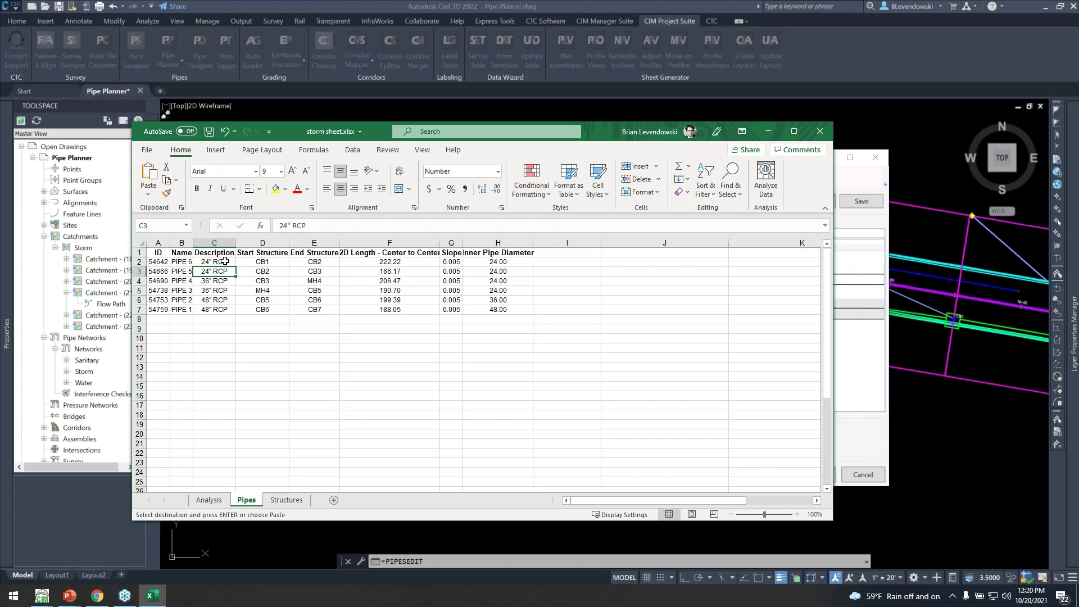
left_click_drag(225, 261, 223, 306)
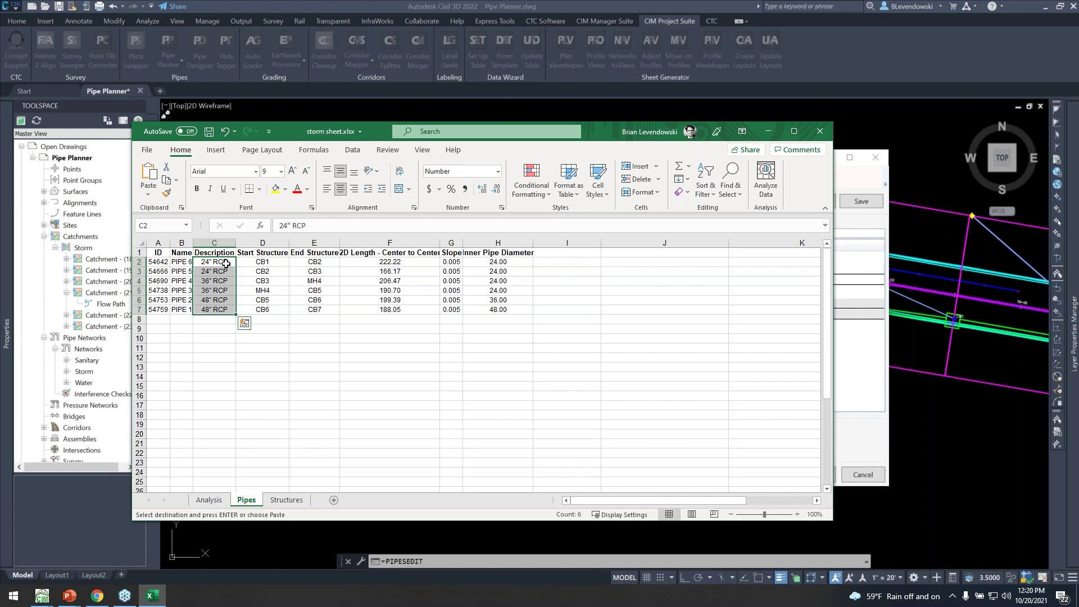
left_click(852, 433)
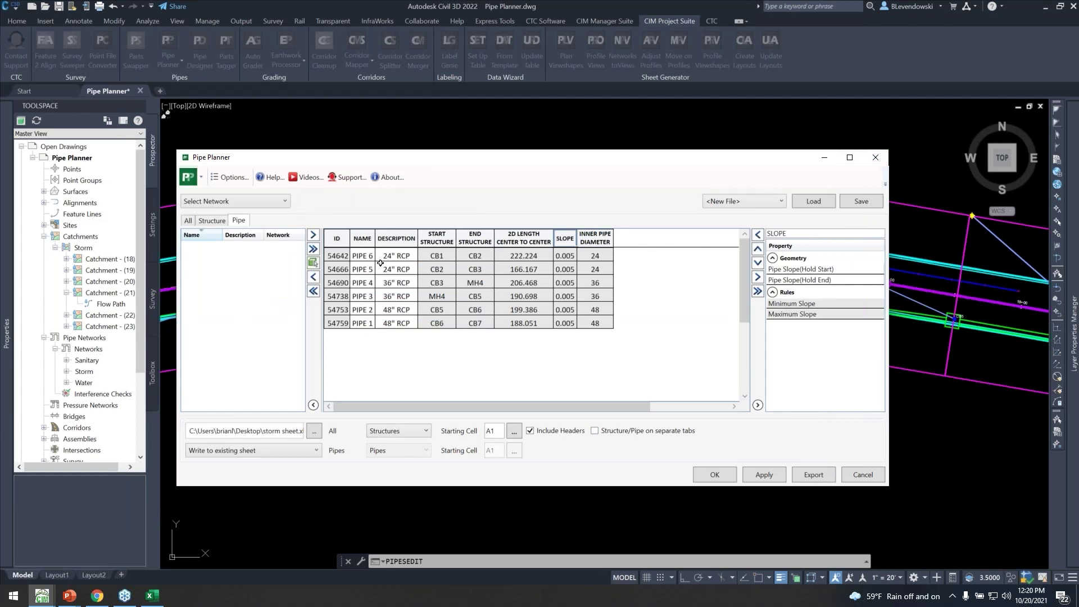
left_click_drag(396, 256, 395, 323)
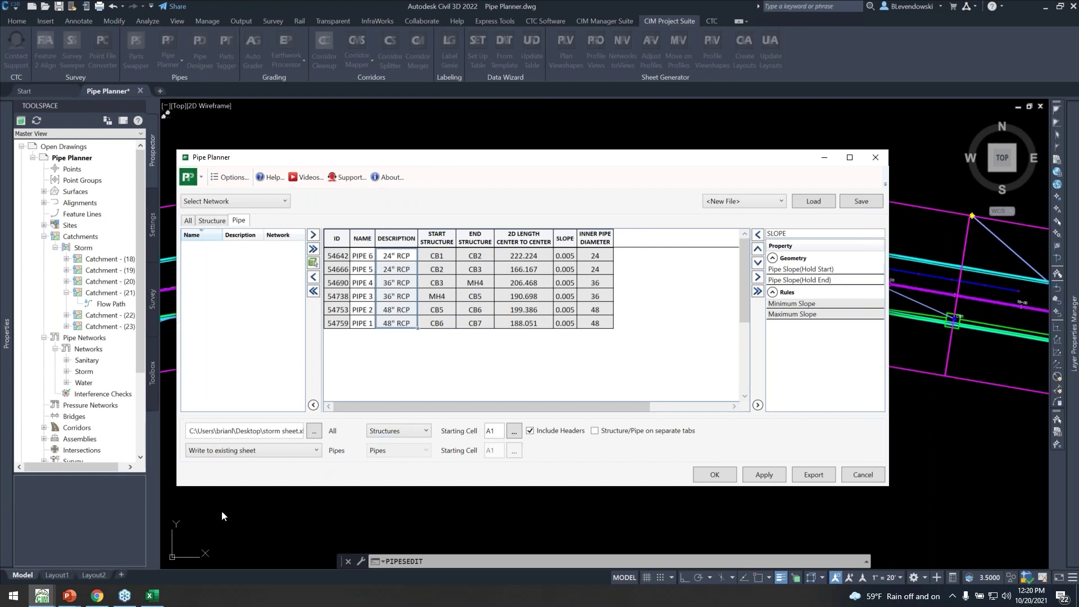
left_click(151, 595)
key("ctrl+v")
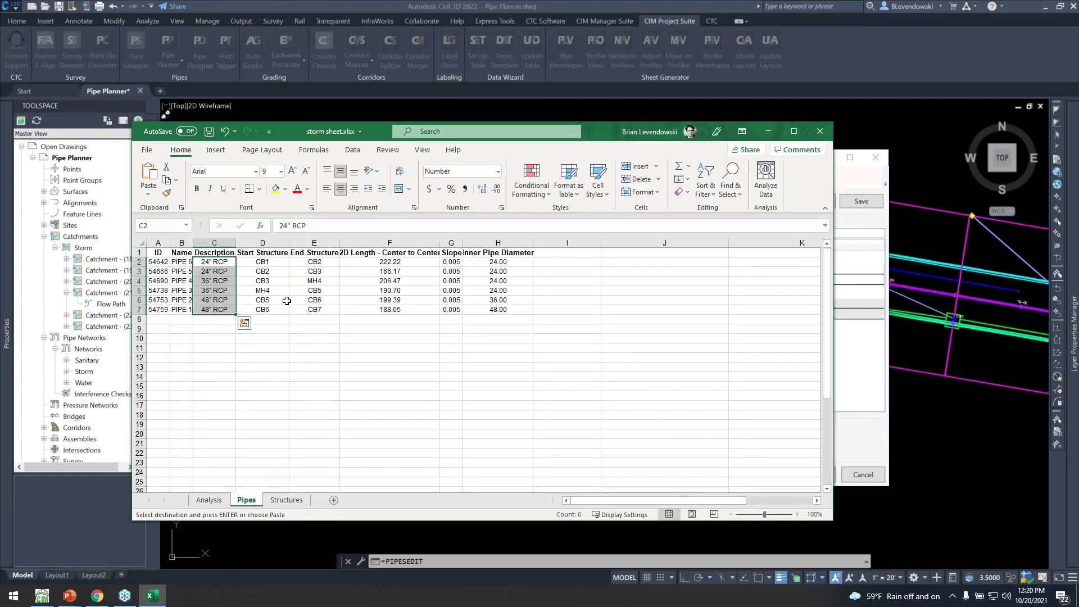
- Fill the 24" RCP description from C3 down to C5 and change the description in C6 to 36" RCP
left_click(219, 274)
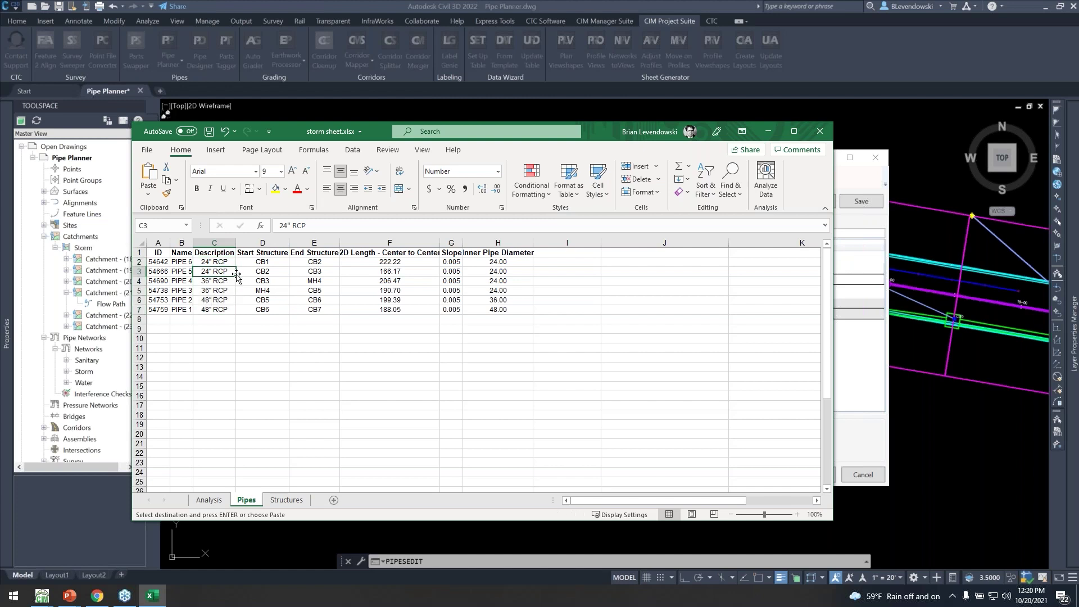
left_click_drag(237, 278, 235, 291)
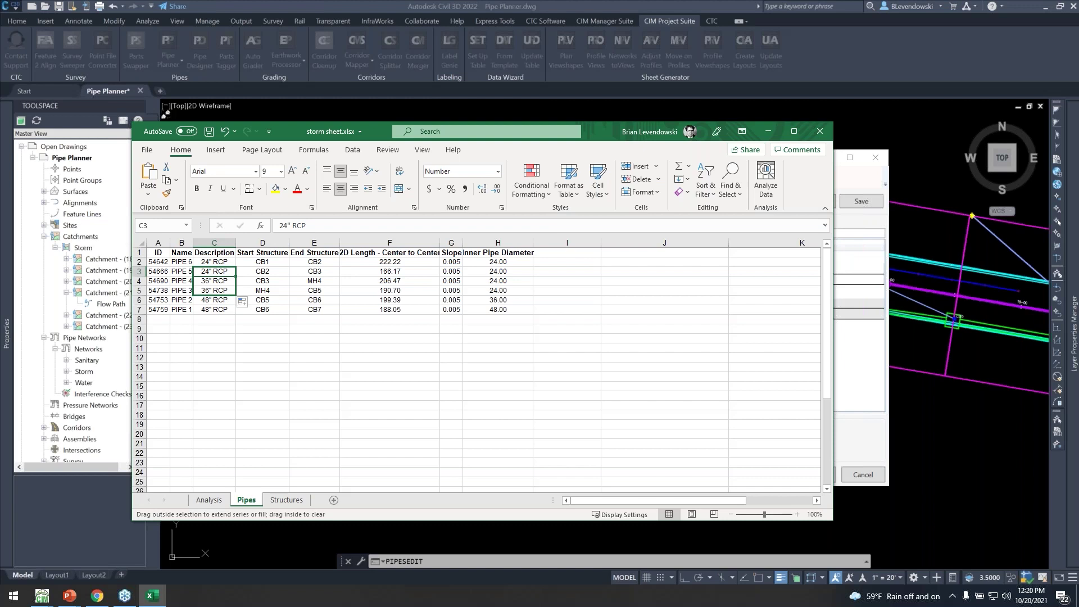
double_click(212, 300)
key("BackSpace")
key("BackSpace")
key("BackSpace")
type("36\"")
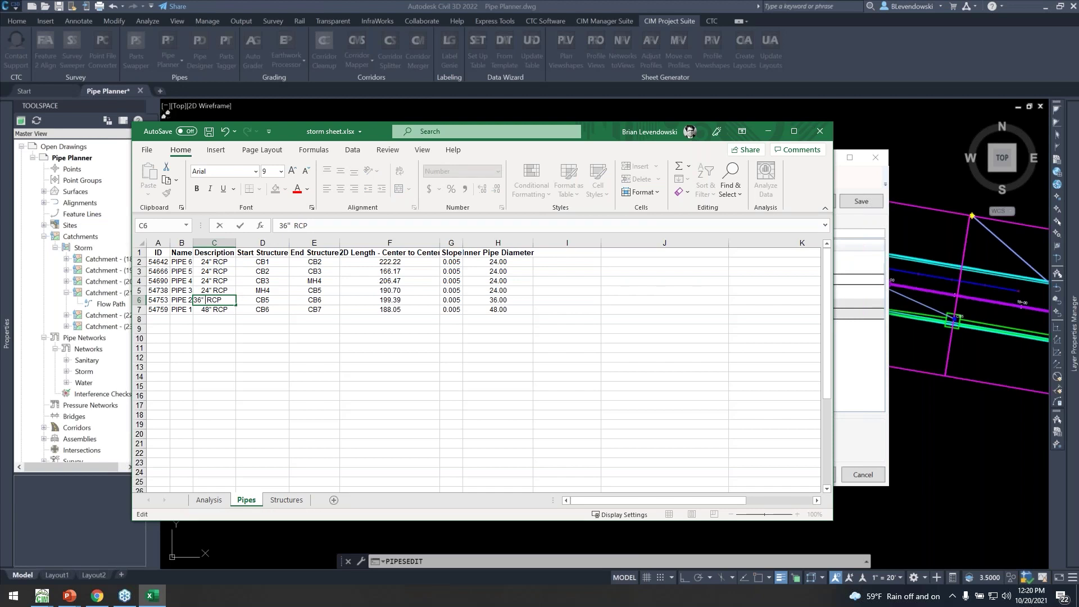
key("Return")
double_click(214, 300)
key("BackSpace")
key("Return")
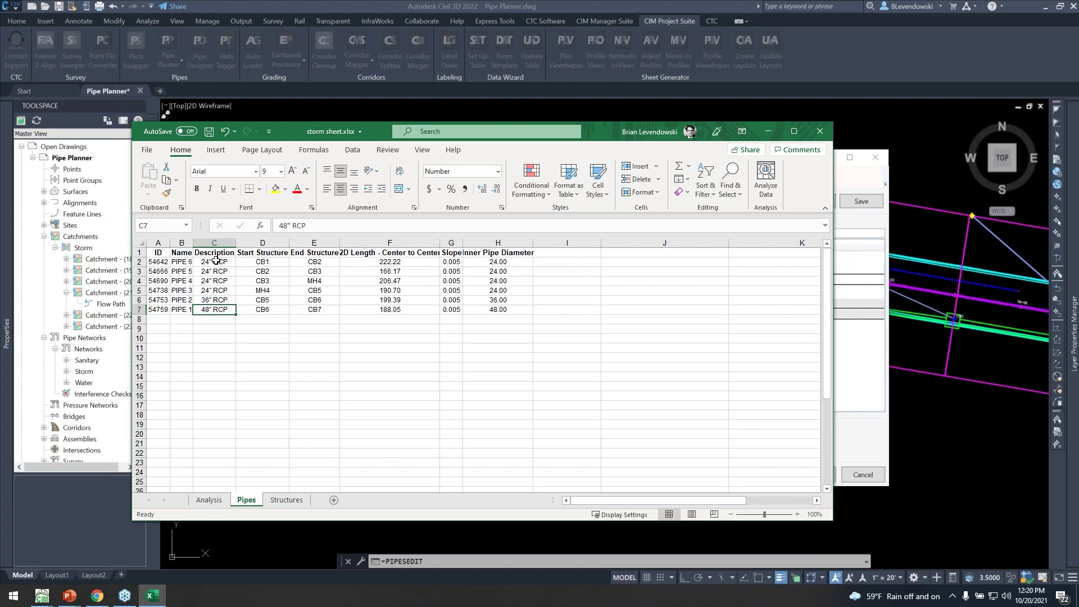
- Save storm sheet.xlsx, switch to Civil 3D, and accept and close the Pipe Planner dialog
left_click(209, 131)
left_click(866, 442)
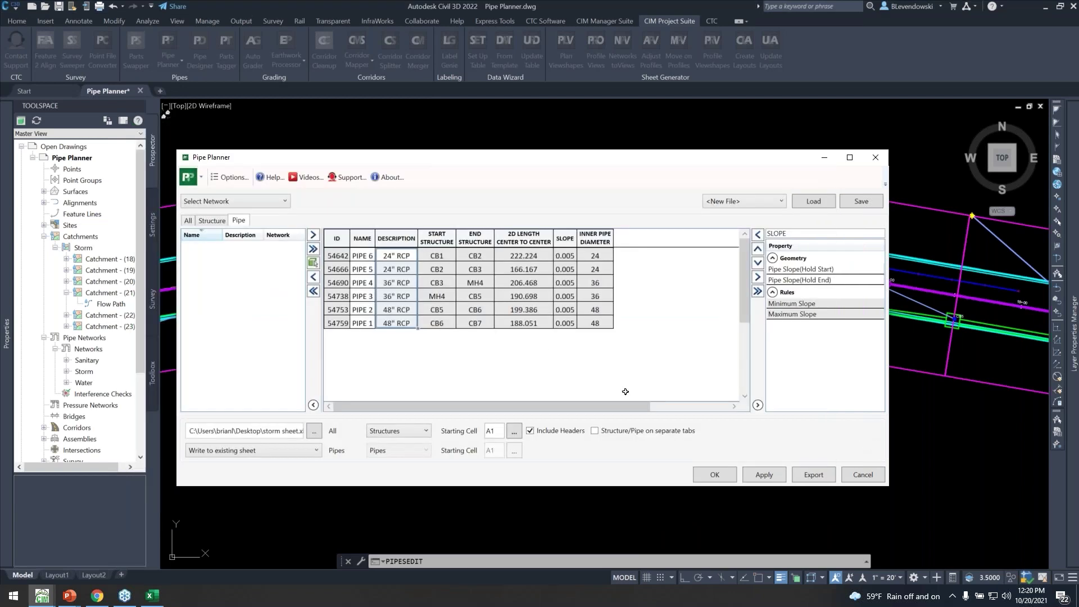
left_click(714, 476)
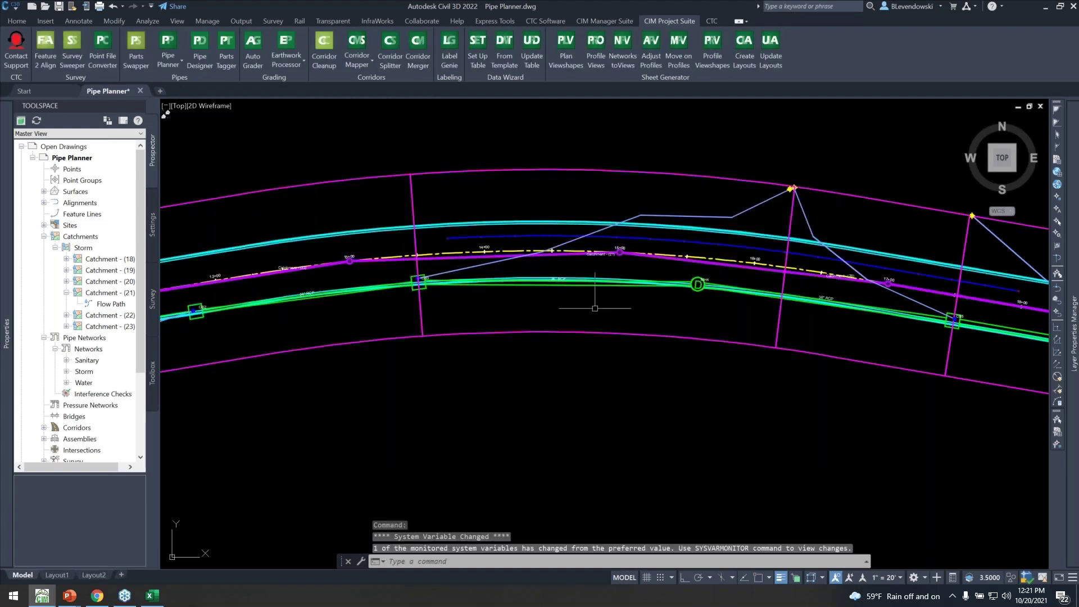
- Examine the storm pipe size labels in plan view along the run between MH4, CB5 and CB6
scroll(658, 309, "down", 2)
middle_click_drag(829, 347, 324, 340)
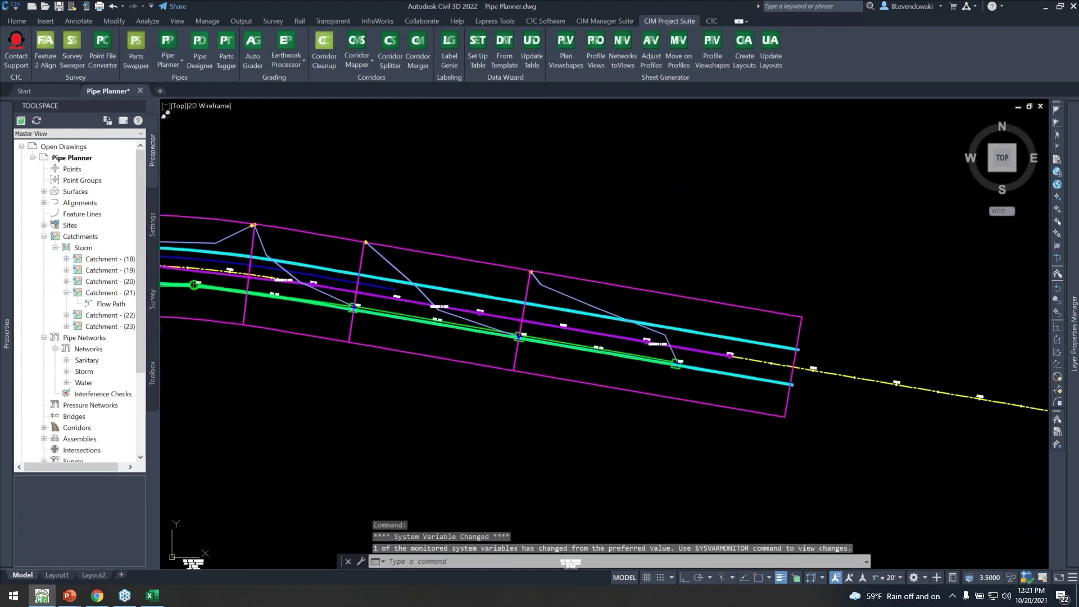
scroll(707, 329, "up", 8)
scroll(707, 330, "down", 2)
mouse_move(443, 326)
middle_mouse_down()
mouse_move(779, 405)
mouse_move(934, 428)
middle_mouse_up()
scroll(501, 366, "down", 1)
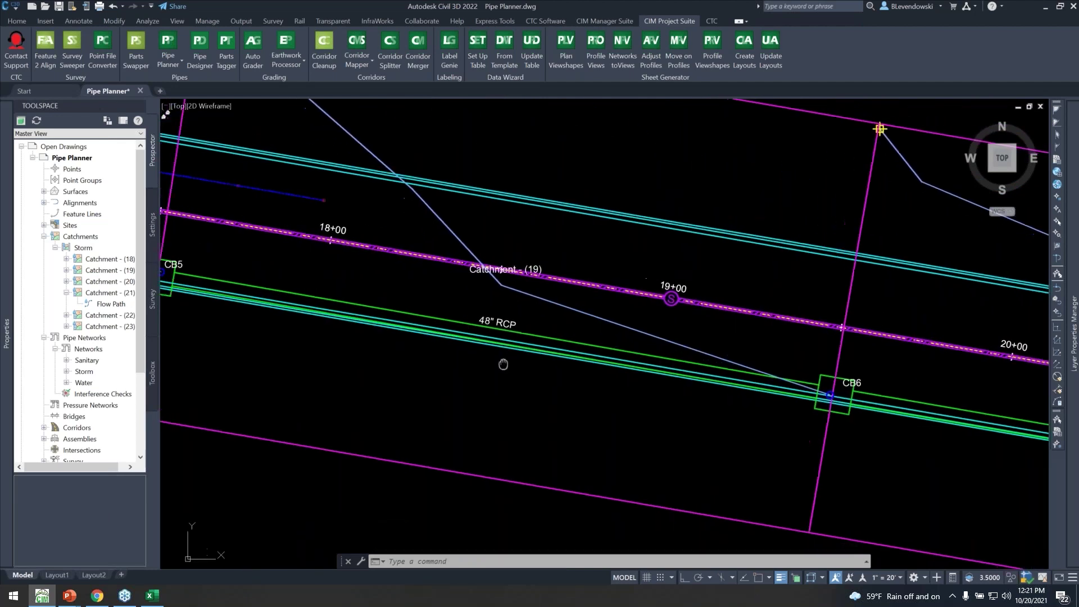
middle_click_drag(501, 366, 804, 380)
scroll(804, 376, "down", 2)
mouse_move(511, 383)
middle_mouse_down()
mouse_move(711, 413)
mouse_move(542, 393)
mouse_move(538, 370)
mouse_move(533, 428)
middle_mouse_up()
scroll(599, 346, "up", 2)
scroll(537, 346, "down", 2)
- Start Pipe Planner's Import Spreadsheet command and load storm sheet.xlsx from the Desktop
left_click(167, 59)
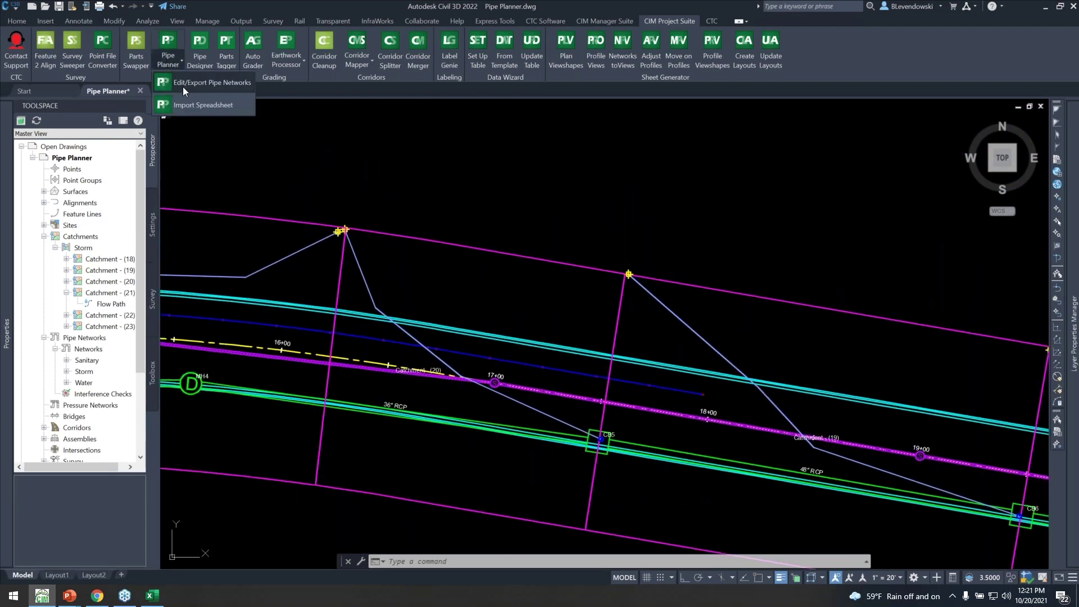
left_click(184, 105)
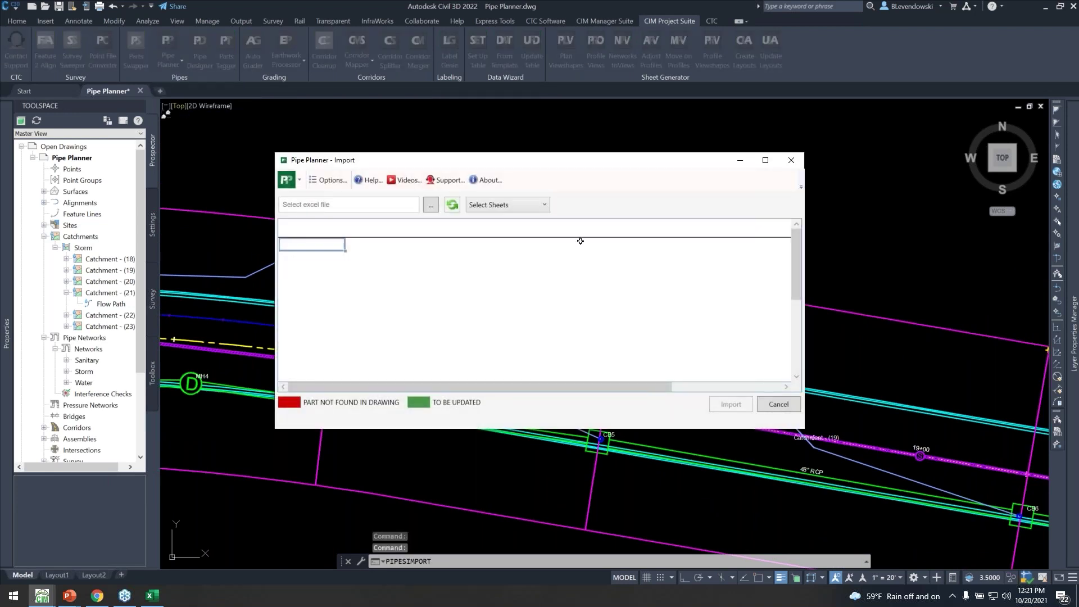
left_click(431, 205)
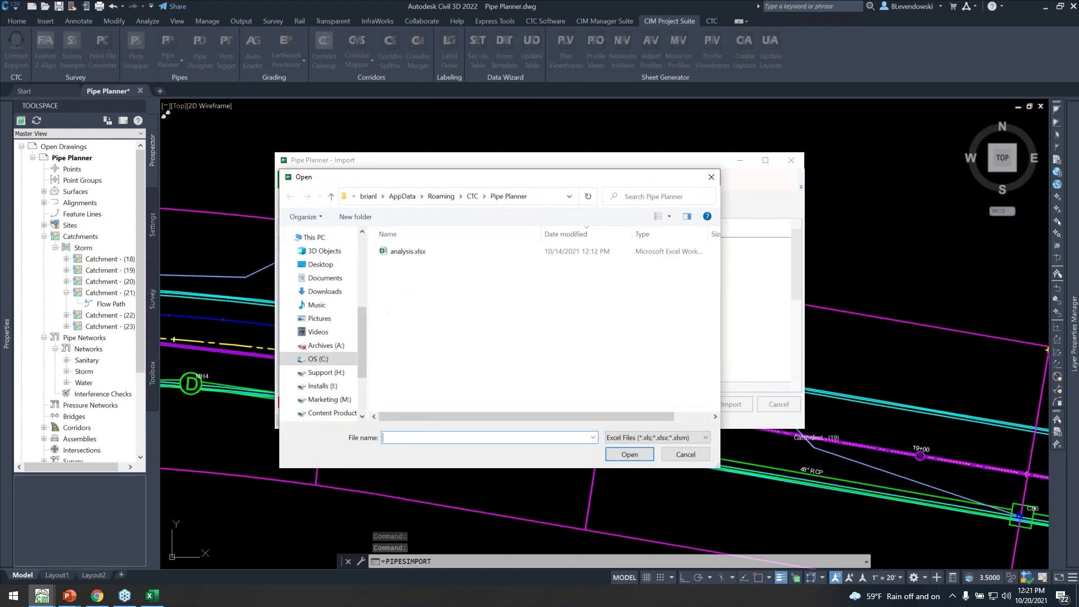
left_click(321, 265)
double_click(406, 299)
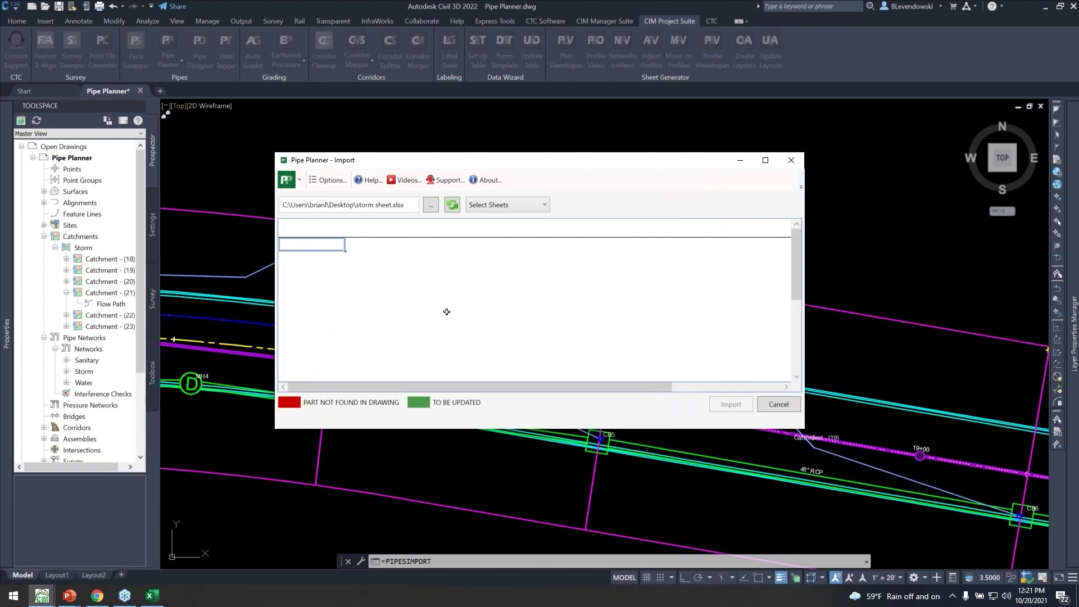
- Select the Pipes sheet as the data to import and review the values marked for update
left_click(497, 208)
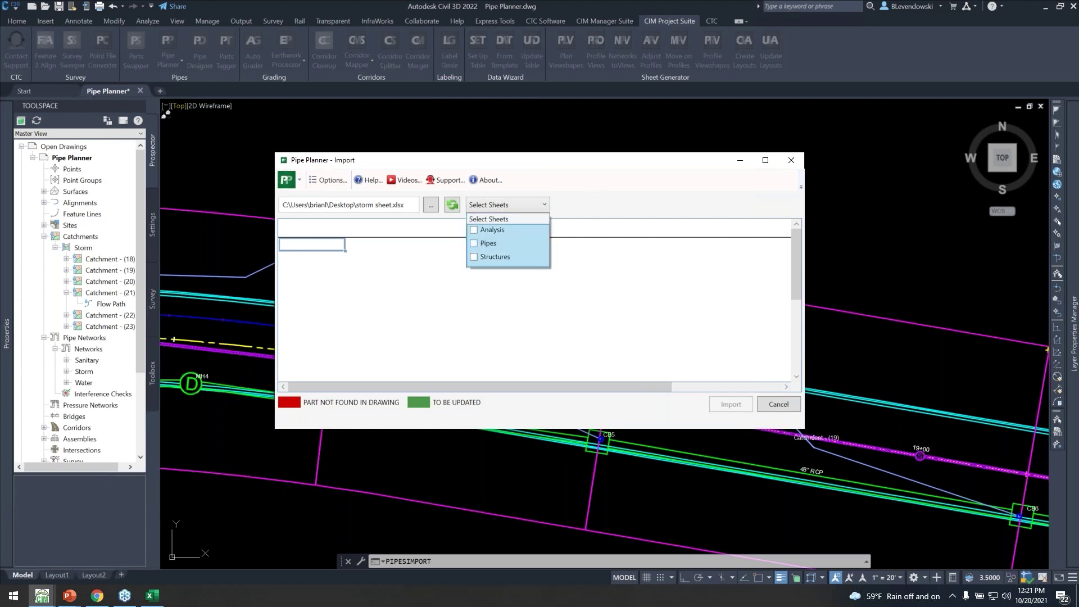
left_click(474, 243)
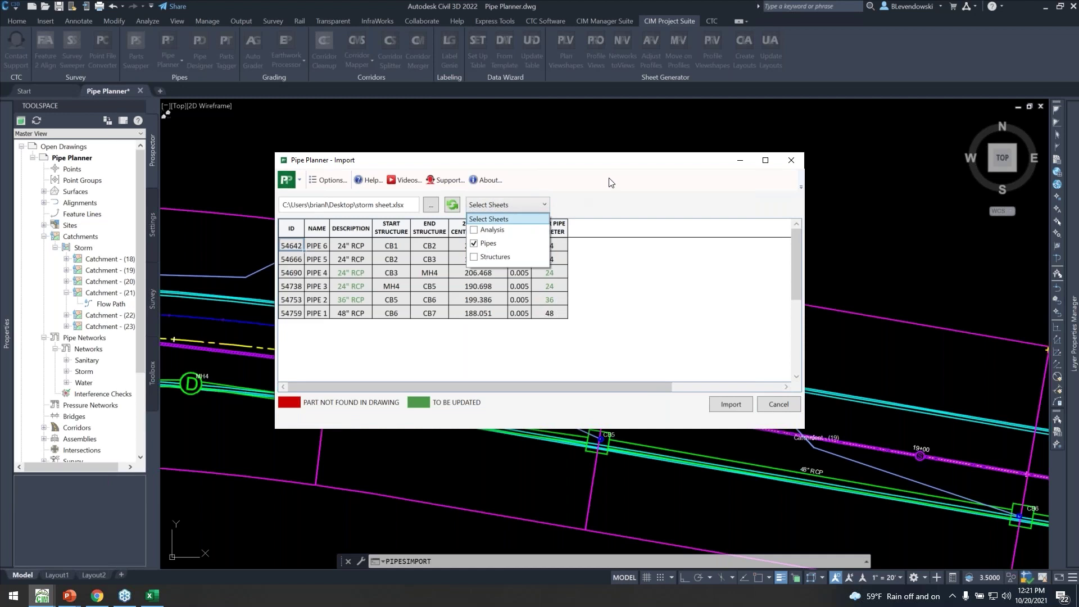
left_click(628, 178)
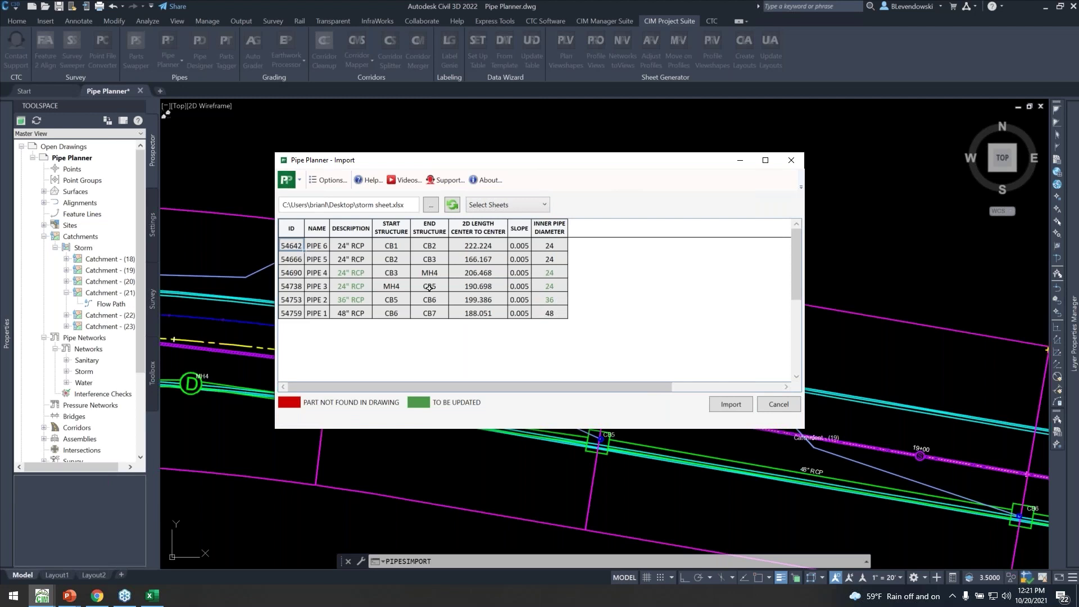
- Switch to storm sheet.xlsx in Excel and make header row 1 on the Pipes sheet slightly taller
left_click(160, 597)
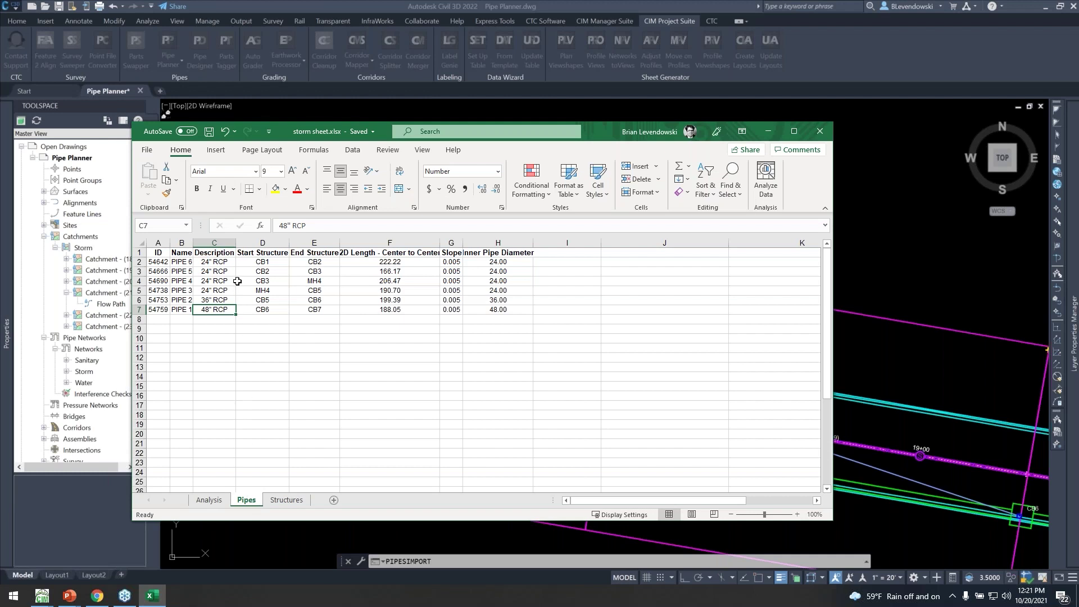
left_click(205, 254)
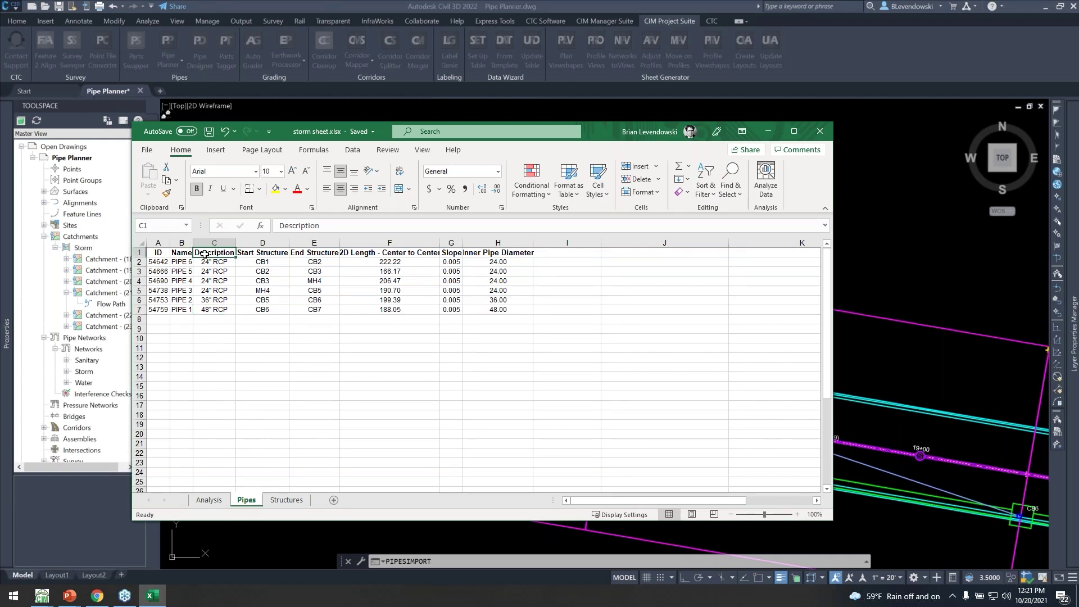
left_click_drag(145, 257, 145, 265)
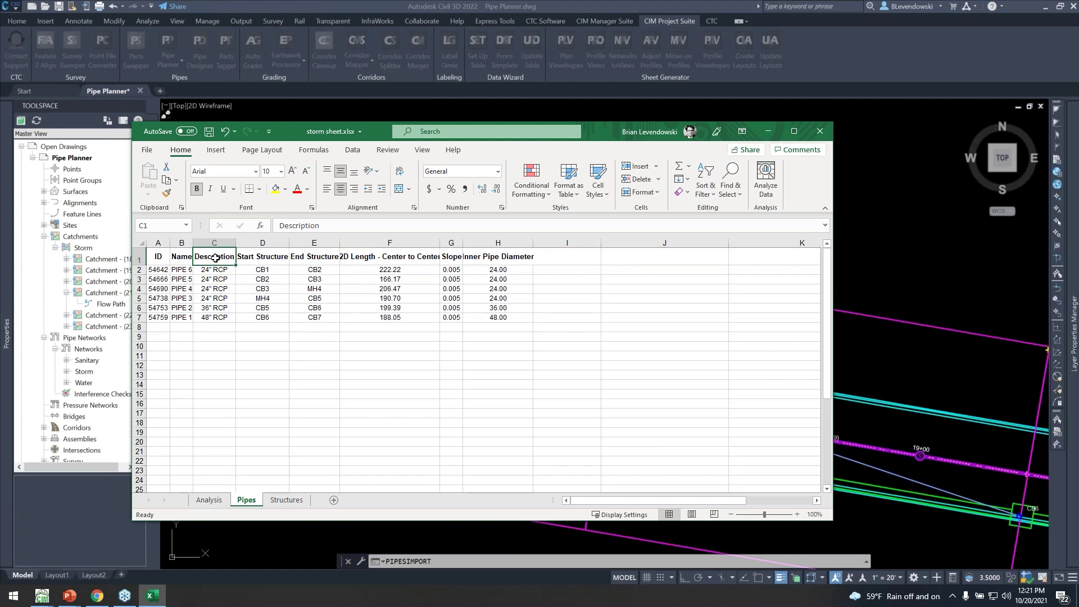
key("ctrl")
- Compare the headers and ID column of the Pipes sheet with the Pipe Planner import preview, moving the workbook window as needed
left_click_drag(594, 130, 621, 340)
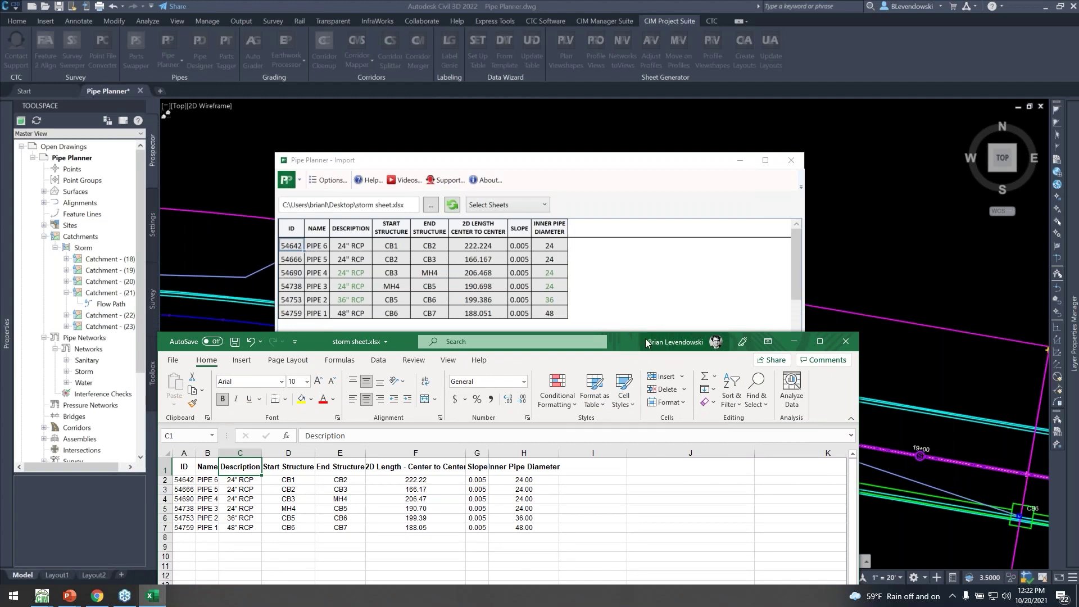
left_click_drag(628, 351, 651, 214)
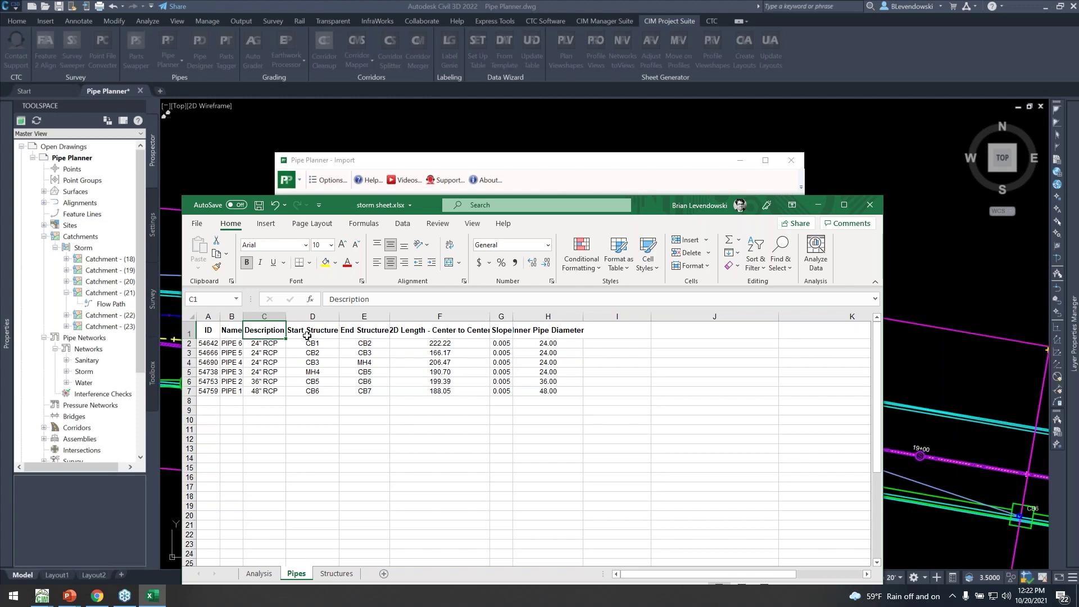
left_click(267, 331)
left_click_drag(208, 332, 205, 391)
mouse_move(652, 204)
left_mouse_down()
mouse_move(639, 412)
mouse_move(652, 408)
mouse_move(666, 432)
left_mouse_up()
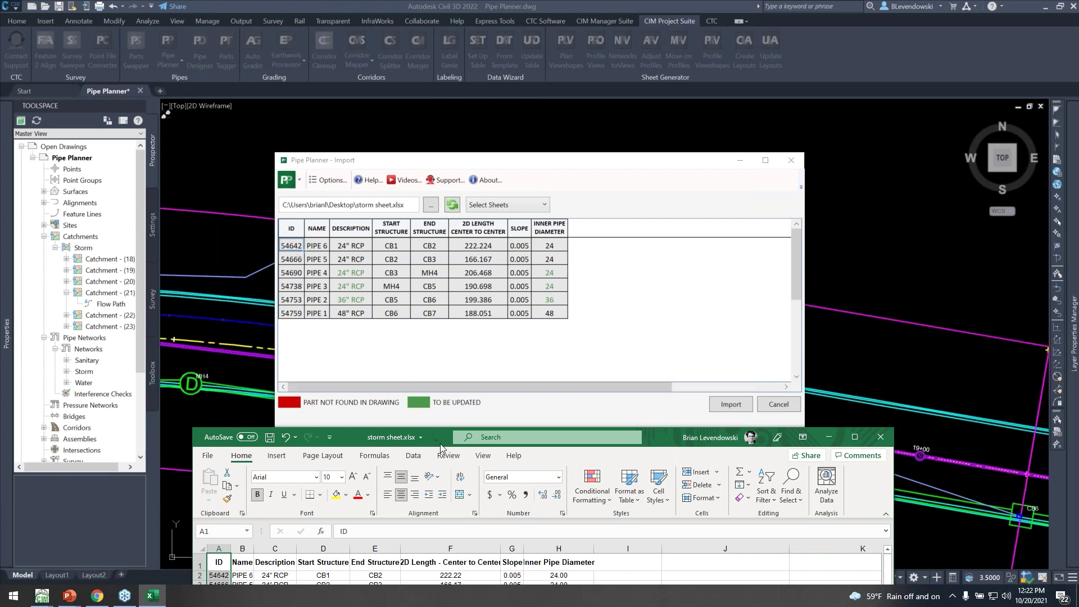
left_click_drag(441, 436, 431, 173)
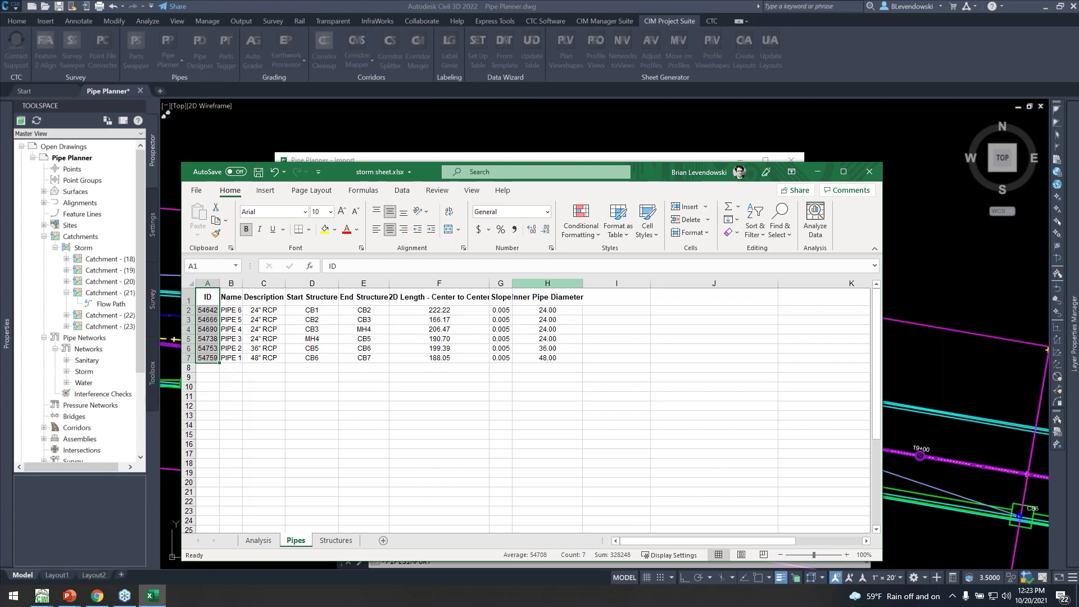
left_click_drag(645, 182, 635, 321)
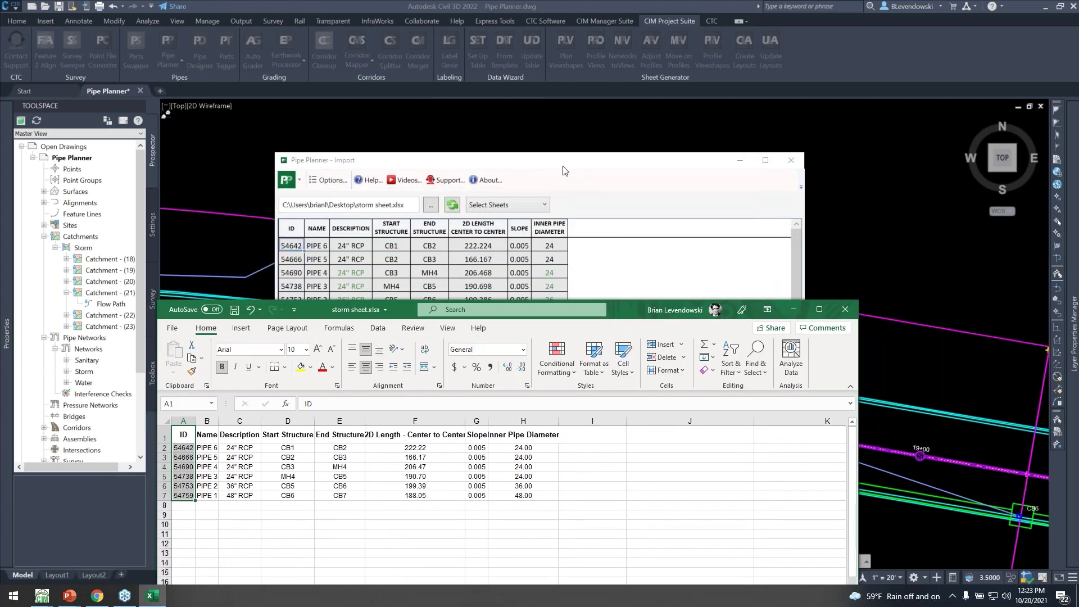
- Recheck the Pipe Planner import preview against the workbook, refresh the spreadsheet data, and import the updated pipe sizes into the drawing
left_click(562, 166)
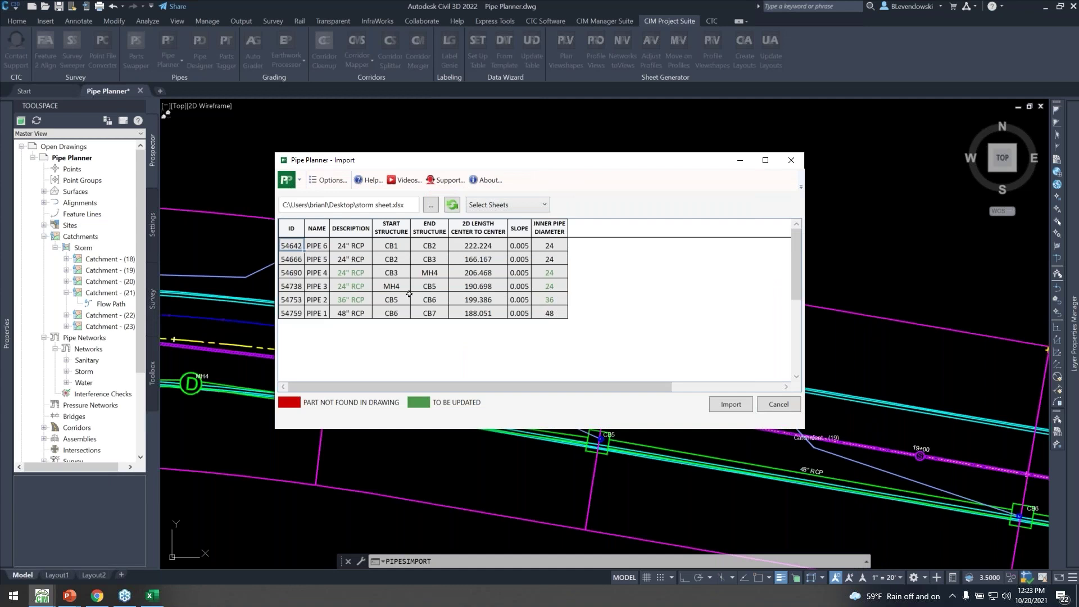
left_click_drag(573, 160, 530, 80)
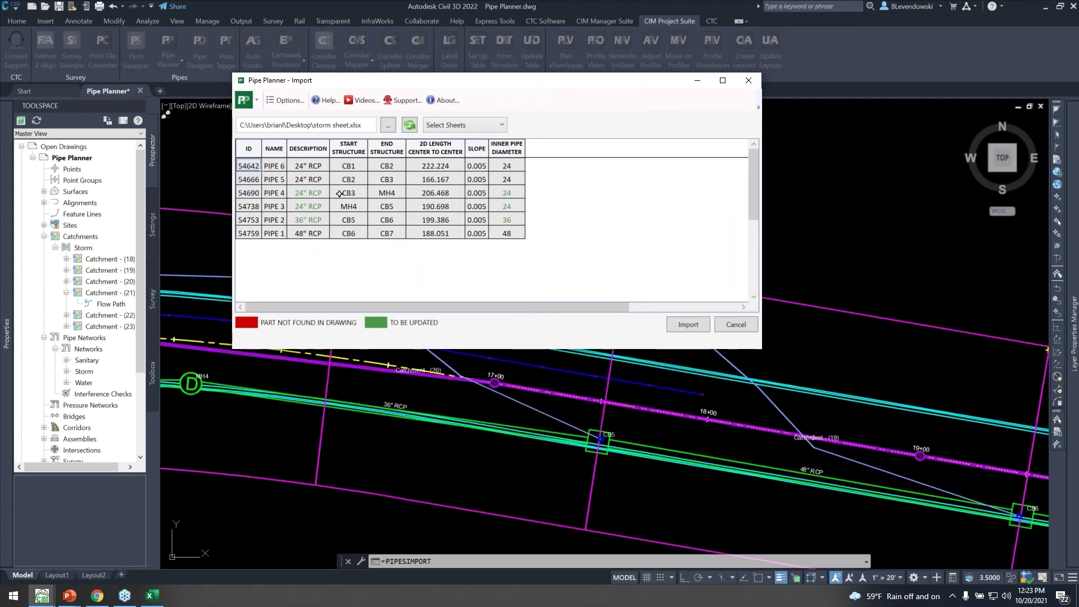
left_click(152, 595)
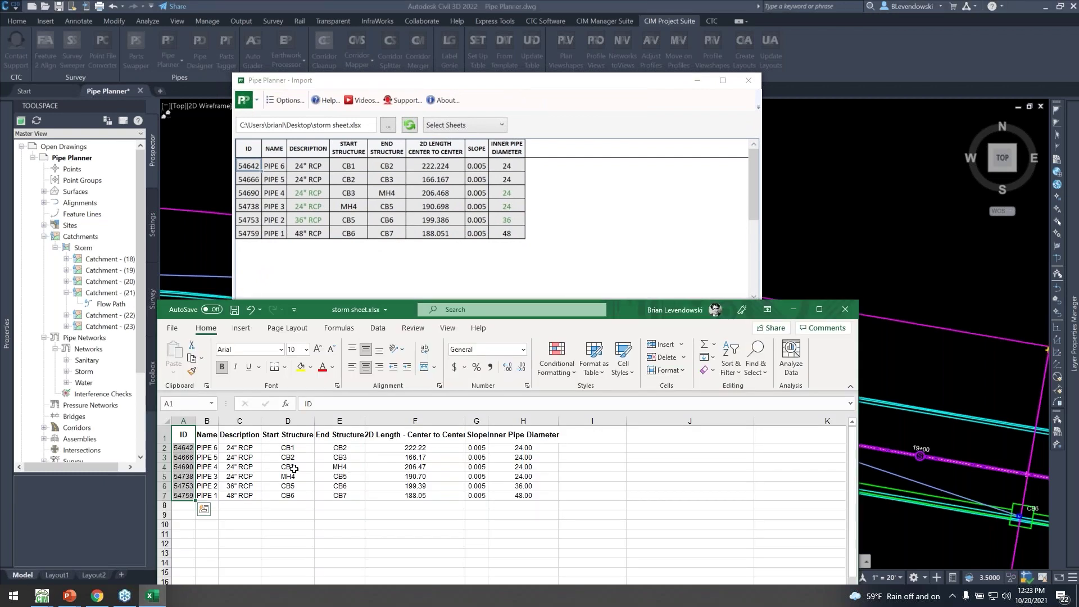
left_click(613, 230)
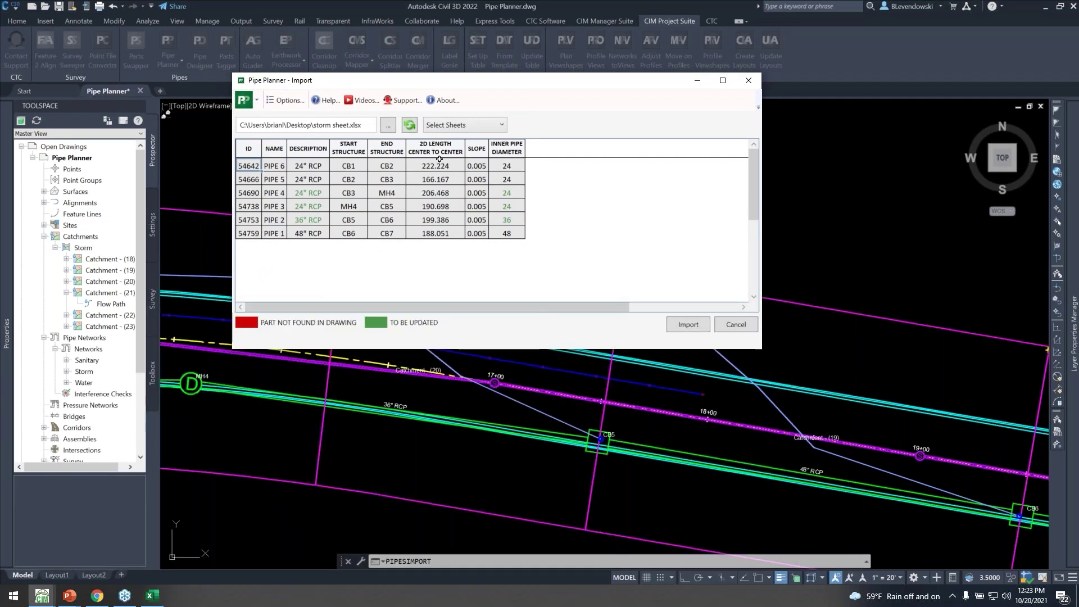
left_click(410, 125)
left_click(390, 408)
left_click(679, 326)
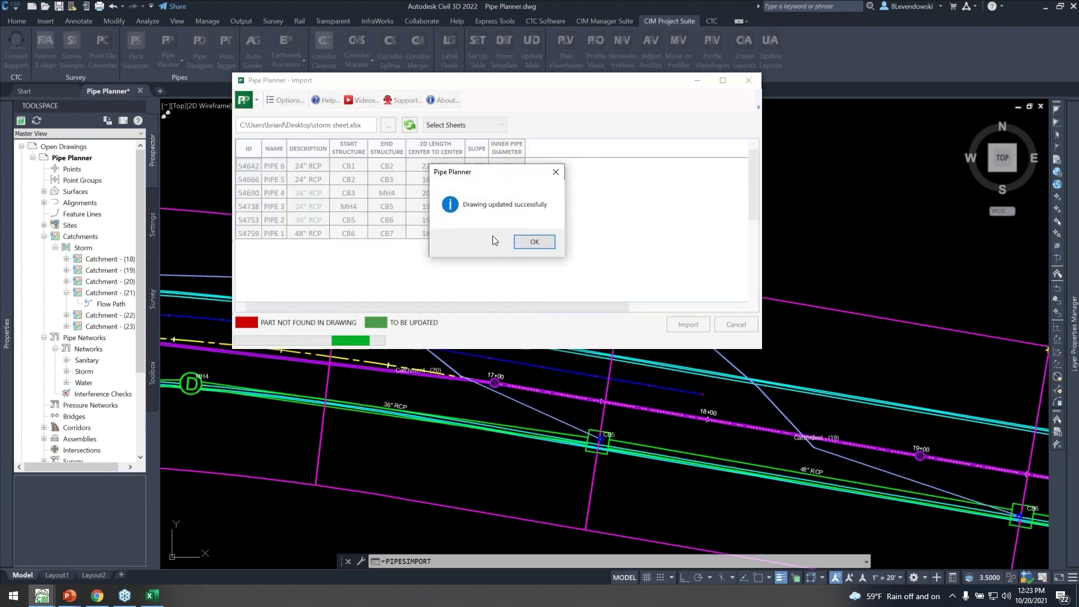
left_click(534, 242)
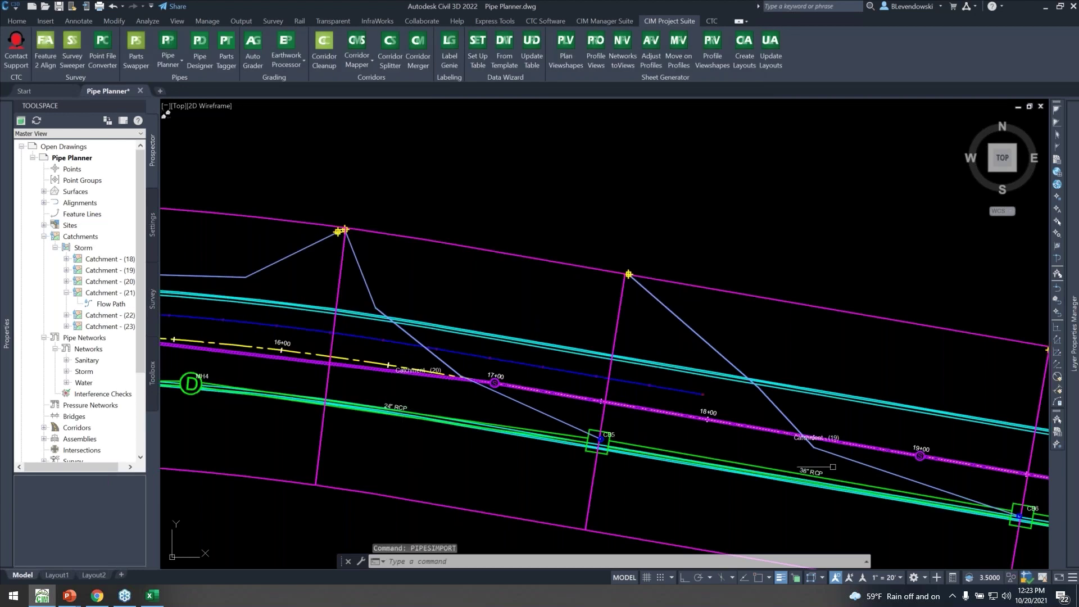
- Inspect the storm pipe labels around CB5 and CB6 in plan, and open Pipe Planner's edit window (PIPESEDIT)
middle_click_drag(729, 398, 543, 372)
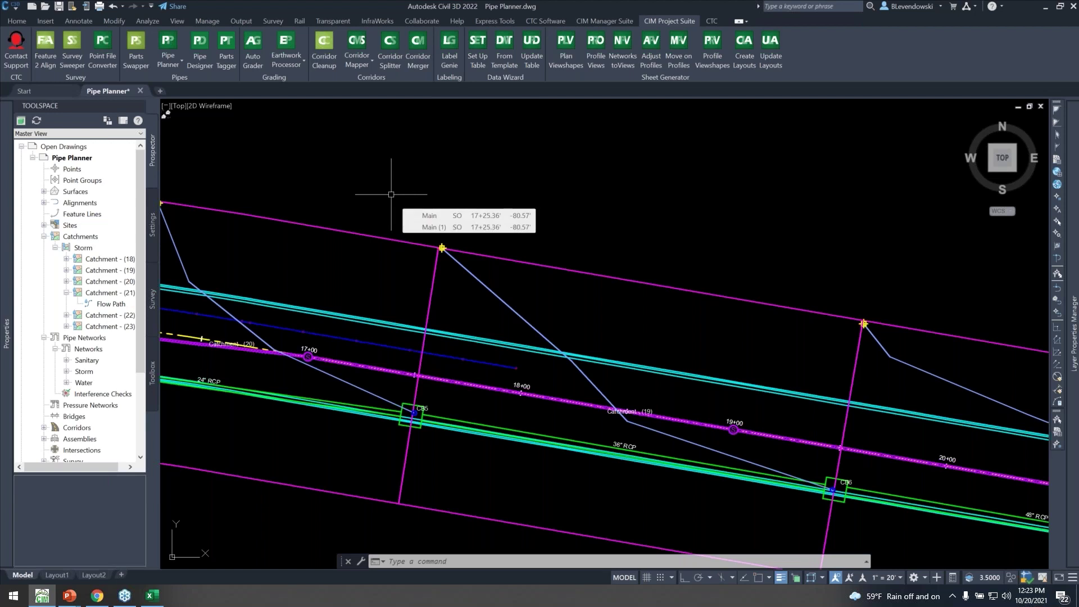
middle_click_drag(512, 395, 576, 255)
middle_click_drag(423, 212, 416, 333)
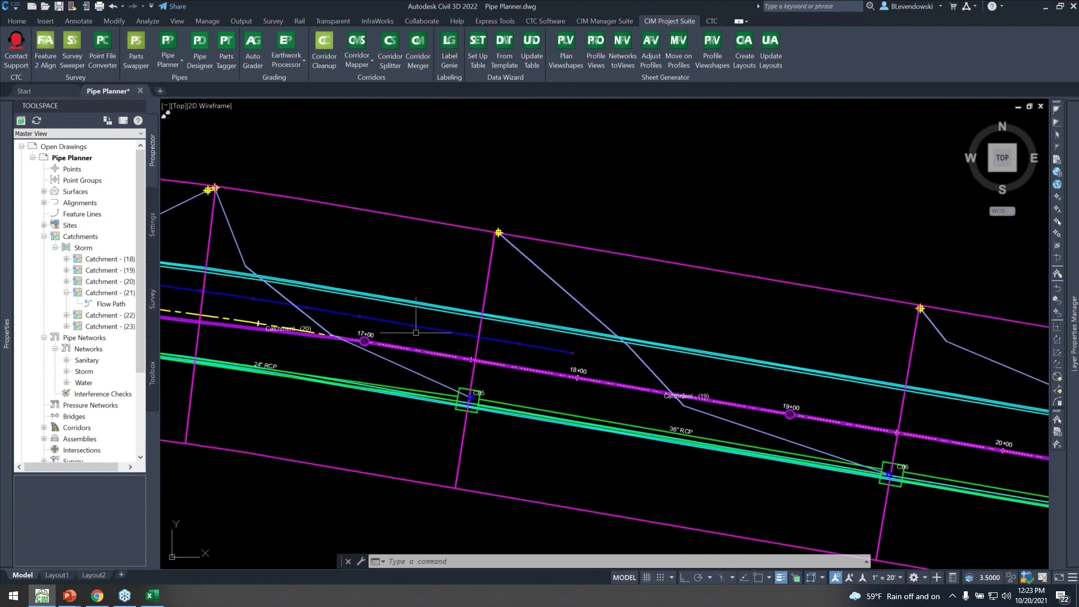
left_click(165, 60)
left_click(184, 82)
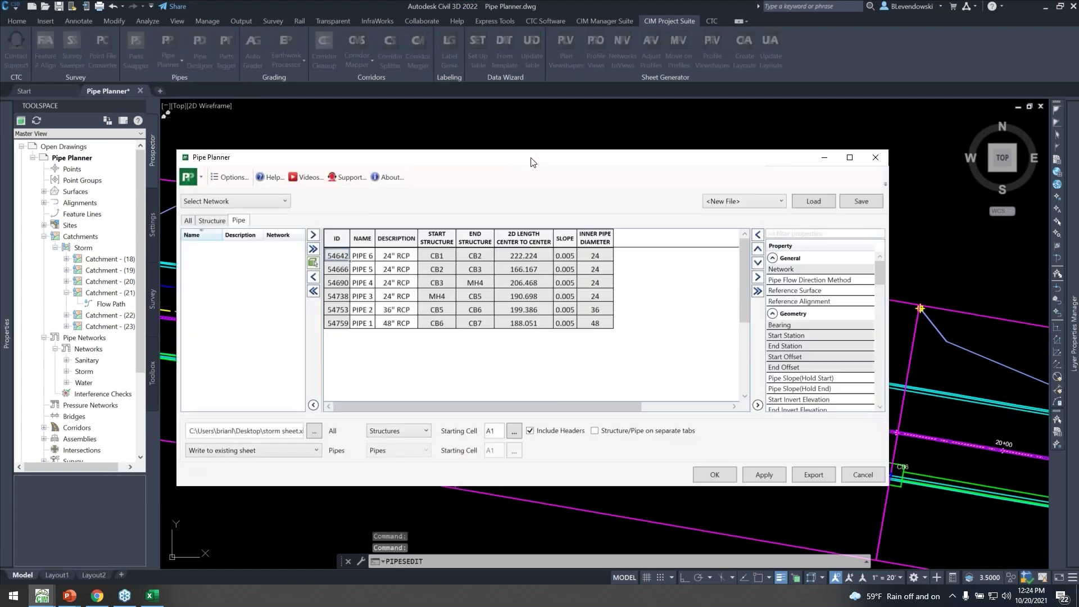
left_click_drag(533, 163, 478, 147)
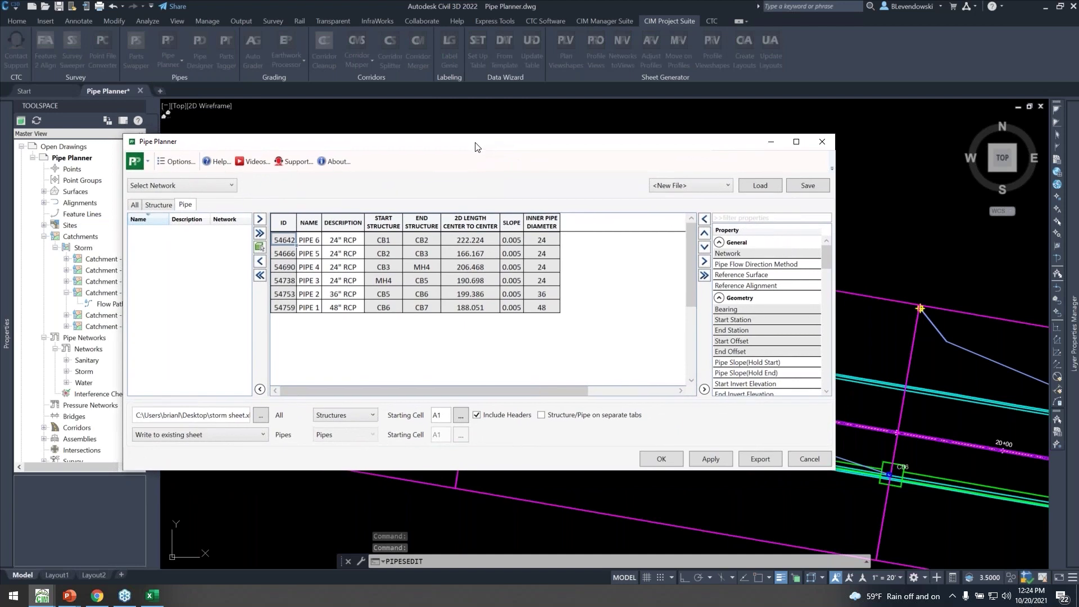
- Switch to storm sheet.xlsx in Excel, review the drainage design chart on the Analysis sheet, and return to Pipe Planner
key("alt+Tab")
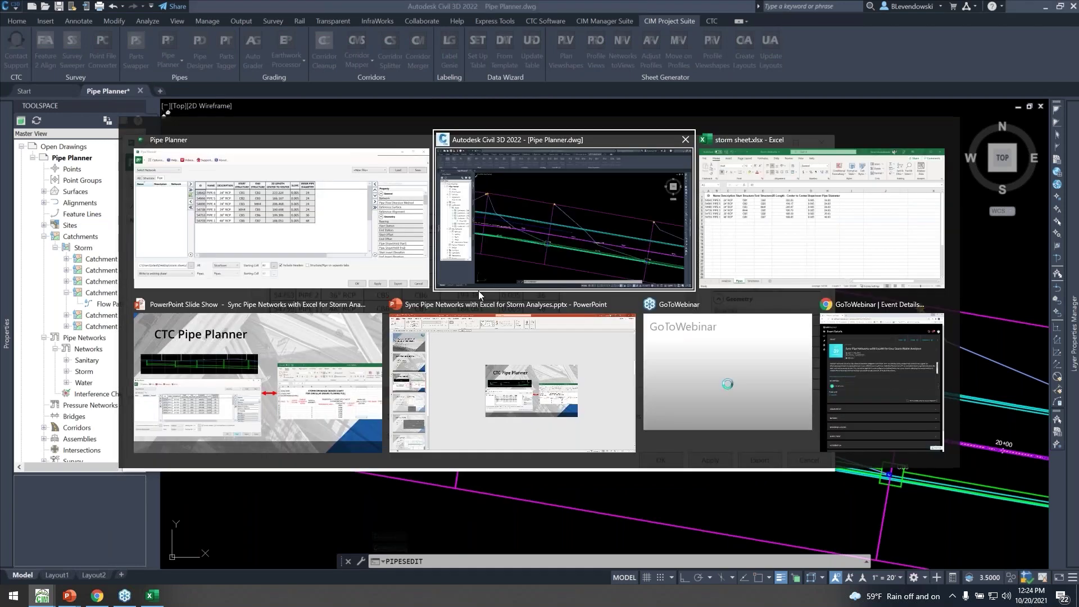
key("alt+Tab")
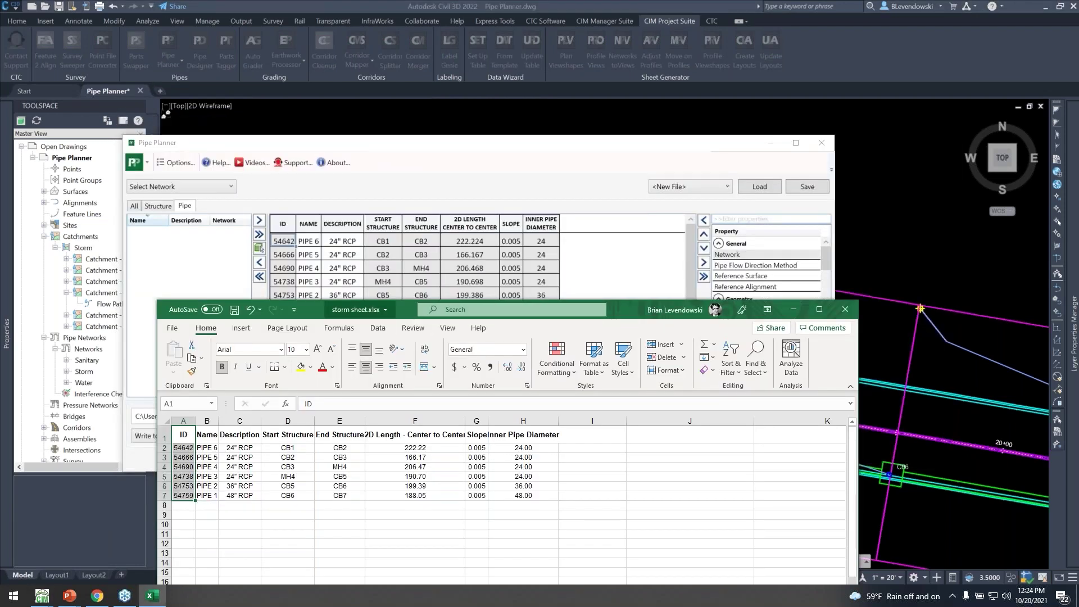
left_click_drag(399, 307, 413, 176)
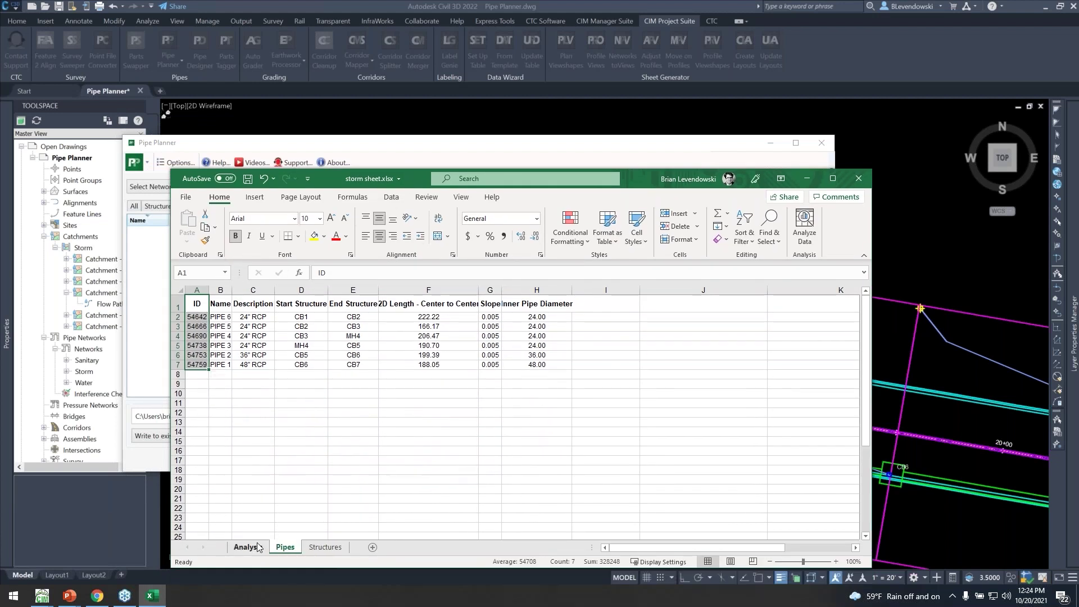
left_click(257, 546)
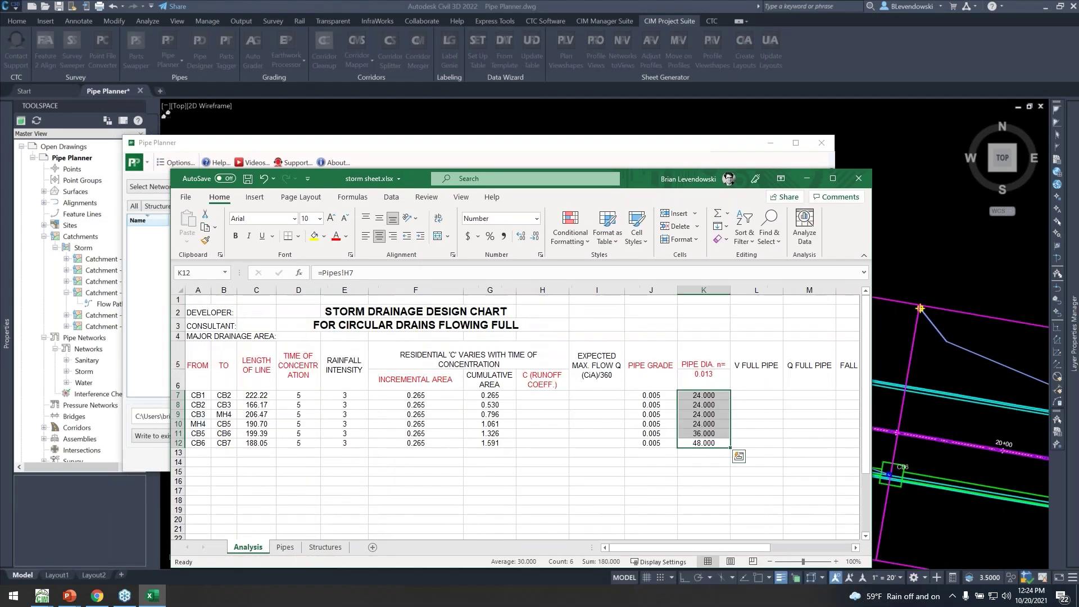
left_click(574, 144)
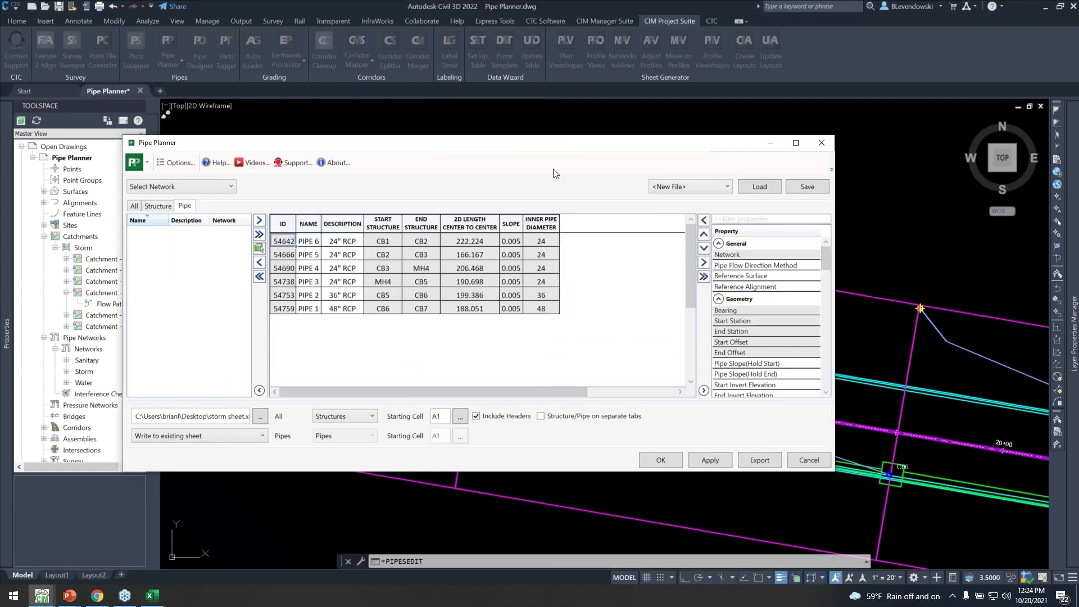
- Save the current Pipe Planner setup as a template file named STORM ANALYSIS and check it in the template list
left_click(696, 186)
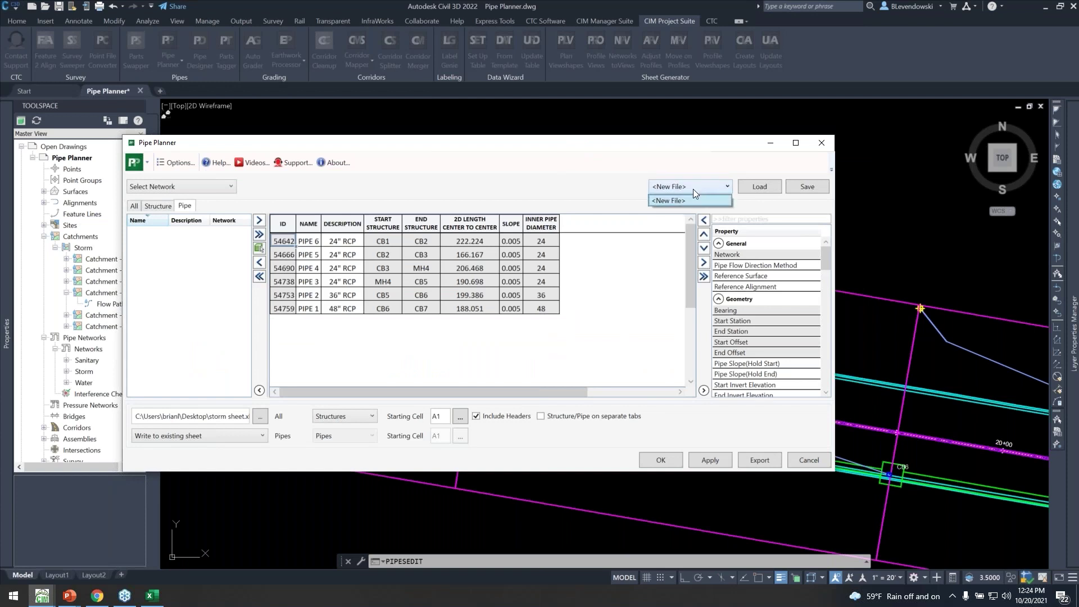
left_click(681, 186)
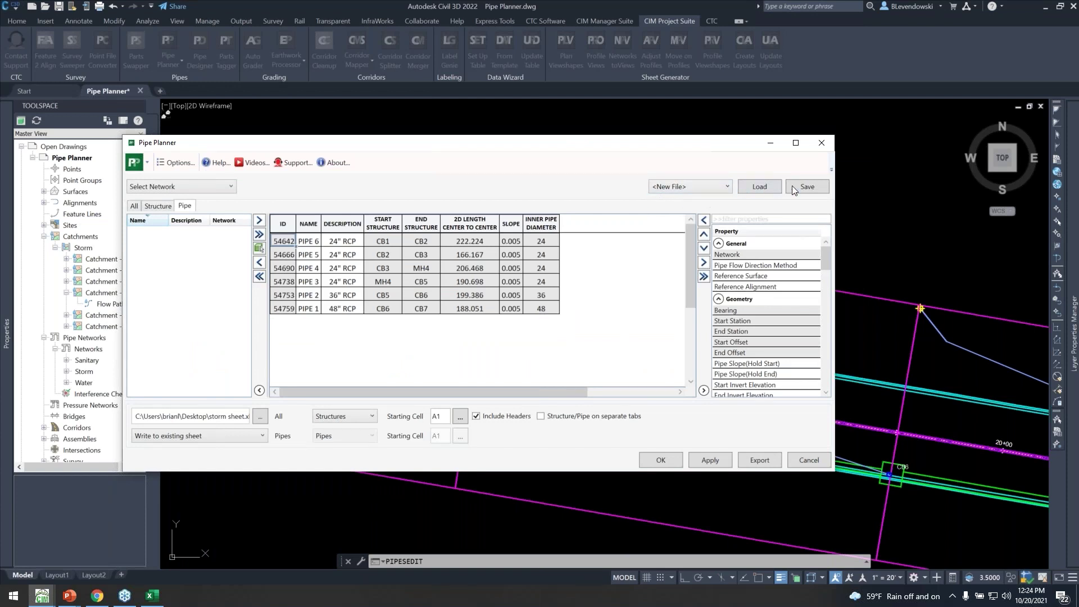
left_click(808, 186)
type("STORM ANALYSIS")
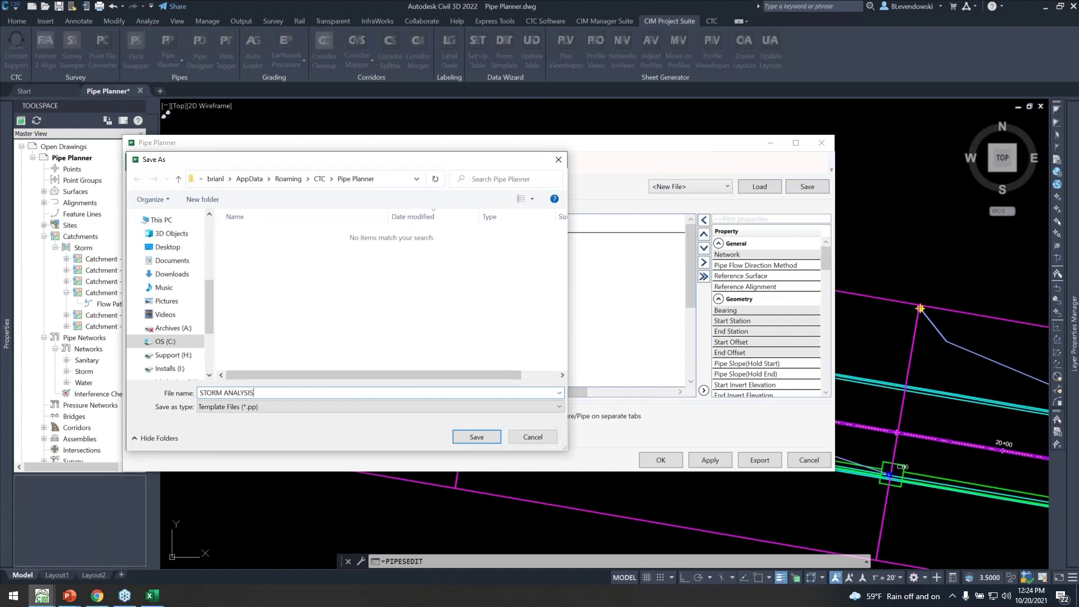
left_click(251, 408)
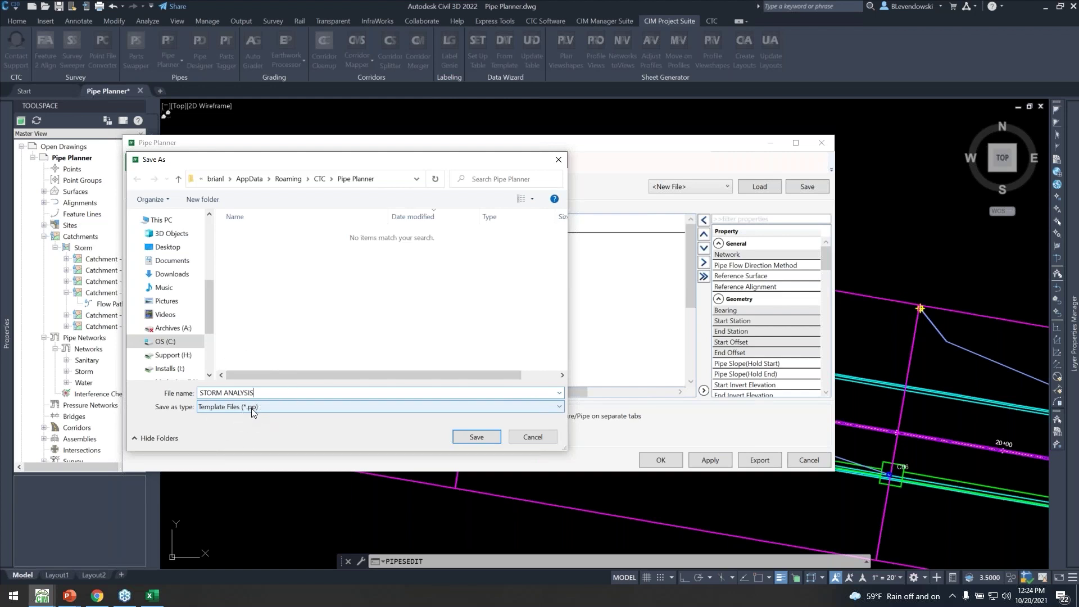
left_click(467, 435)
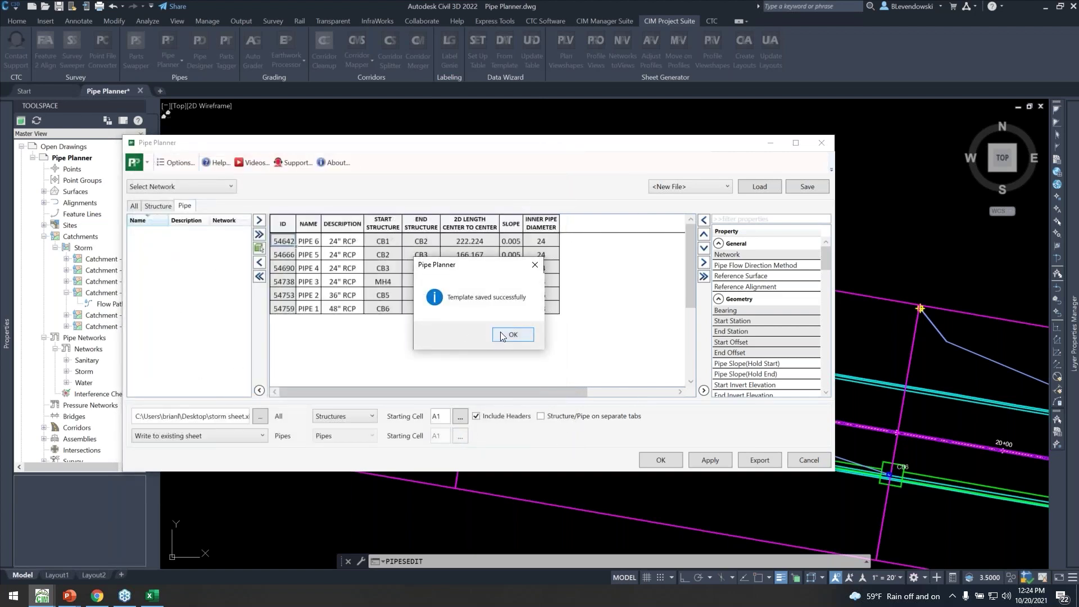
left_click(512, 335)
left_click(700, 187)
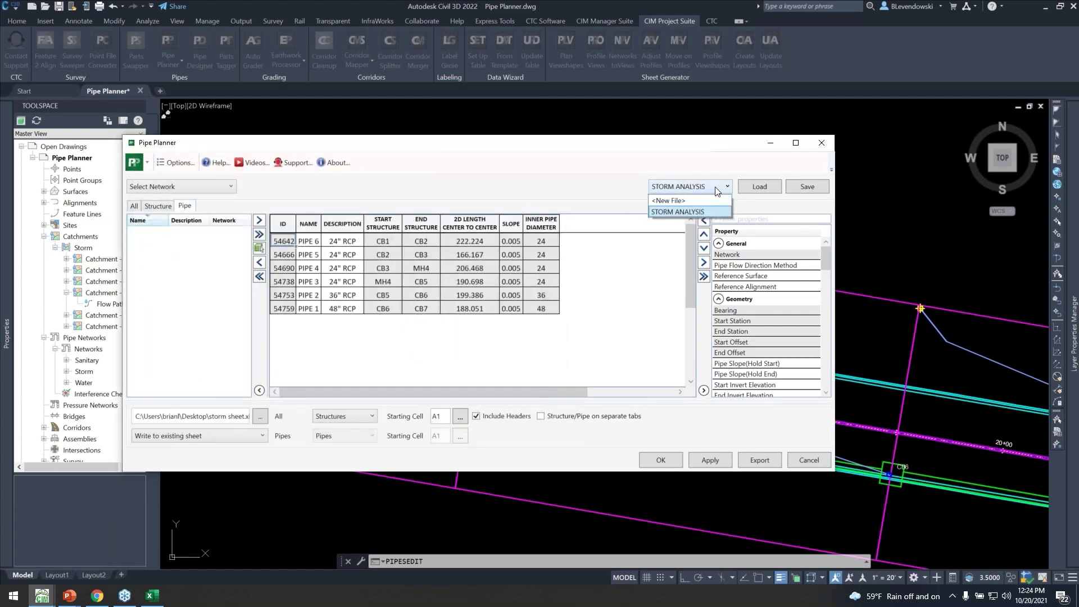
left_click(586, 183)
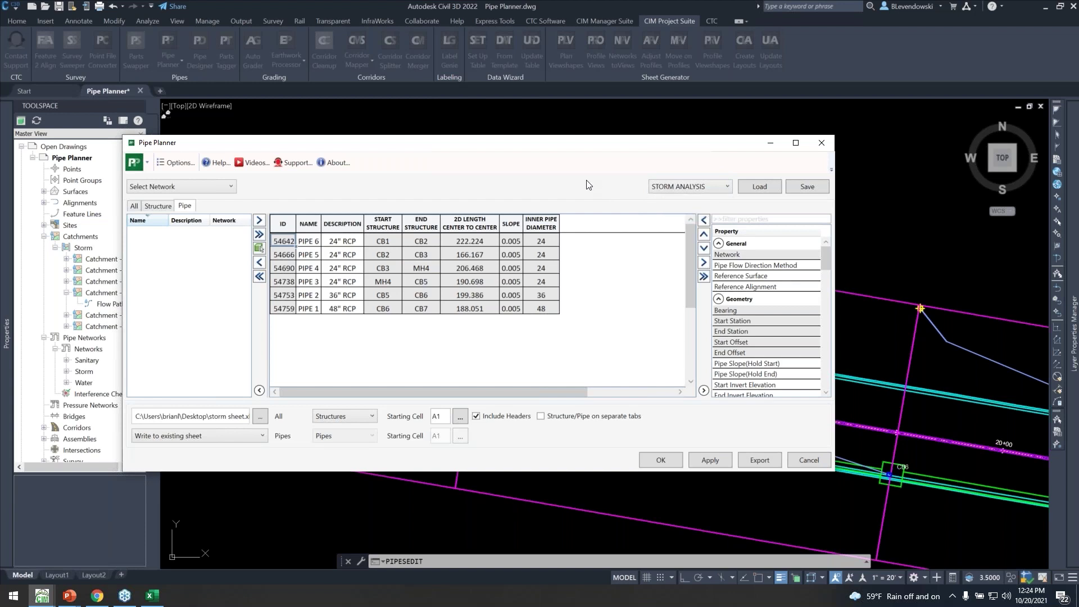
- Save a second Pipe Planner template named STORM ANALYSIS 2 and check it in the template list
left_click(803, 186)
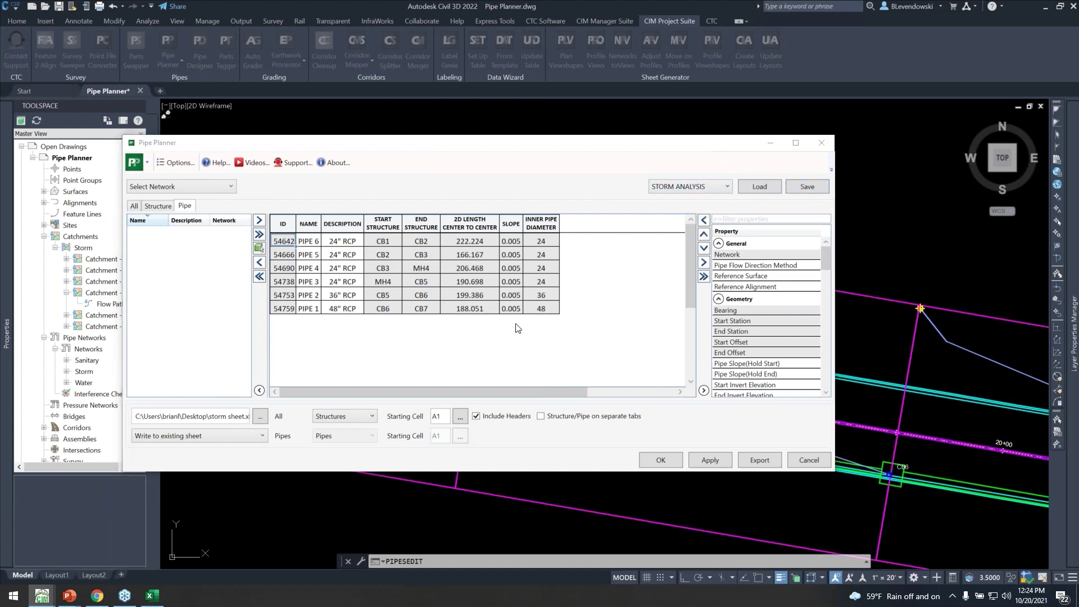
type("STORM")
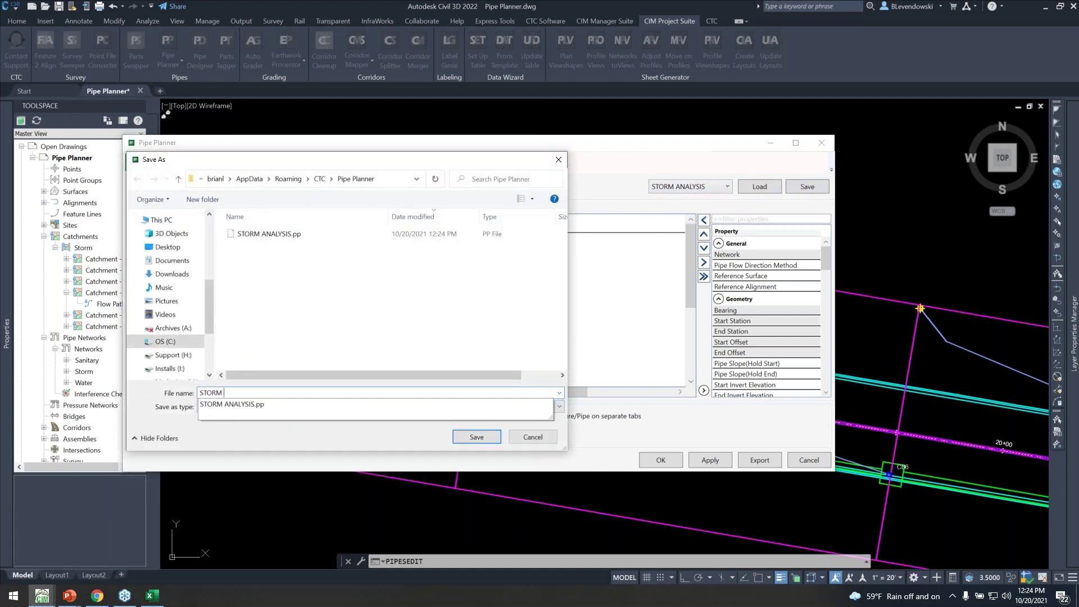
type(" ANALYSIS 2")
key("Return")
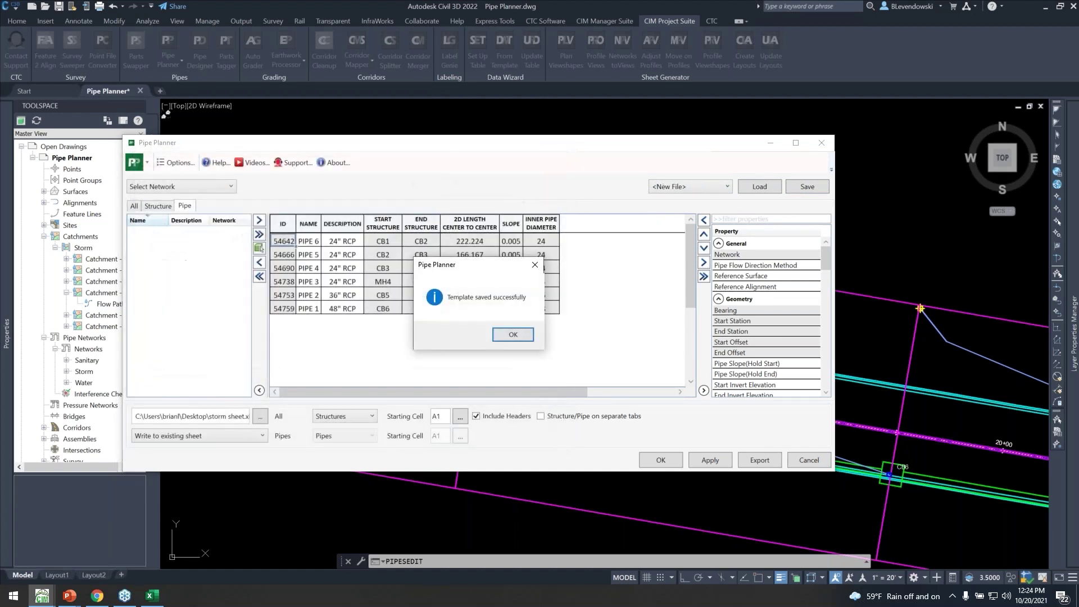
left_click(514, 335)
left_click(687, 188)
left_click(583, 175)
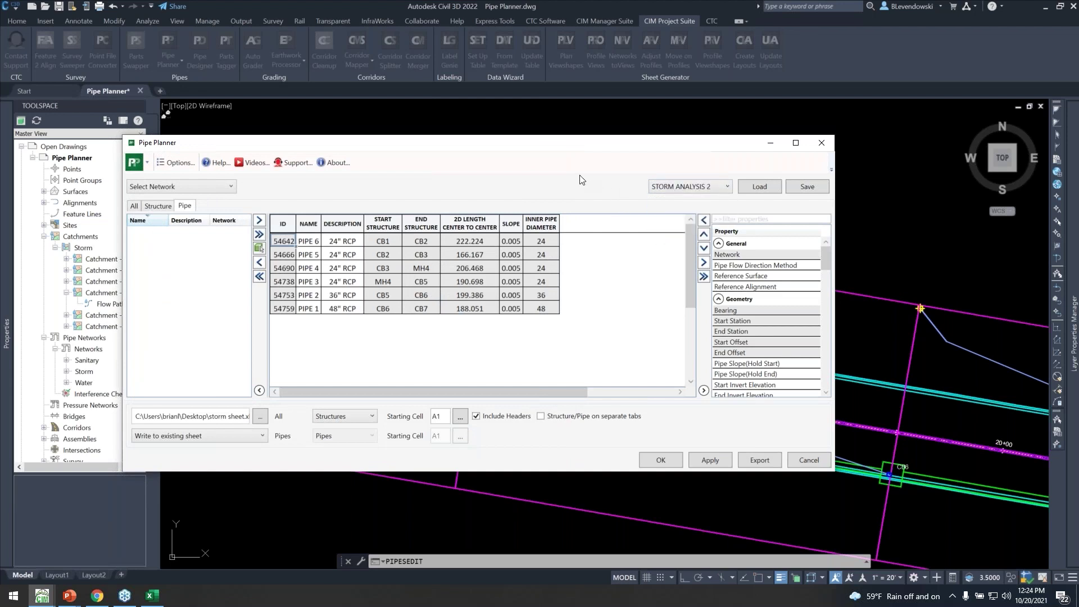
- Review the templates path in Pipe Planner's options, accept the settings, and look over the available saved templates
left_click(178, 162)
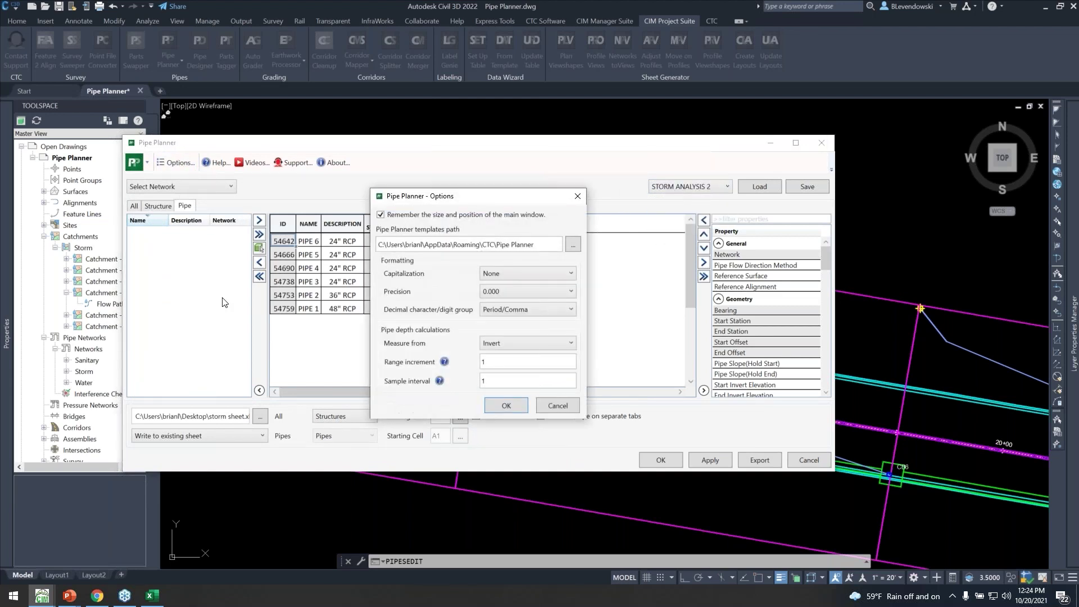
left_click_drag(557, 245, 320, 247)
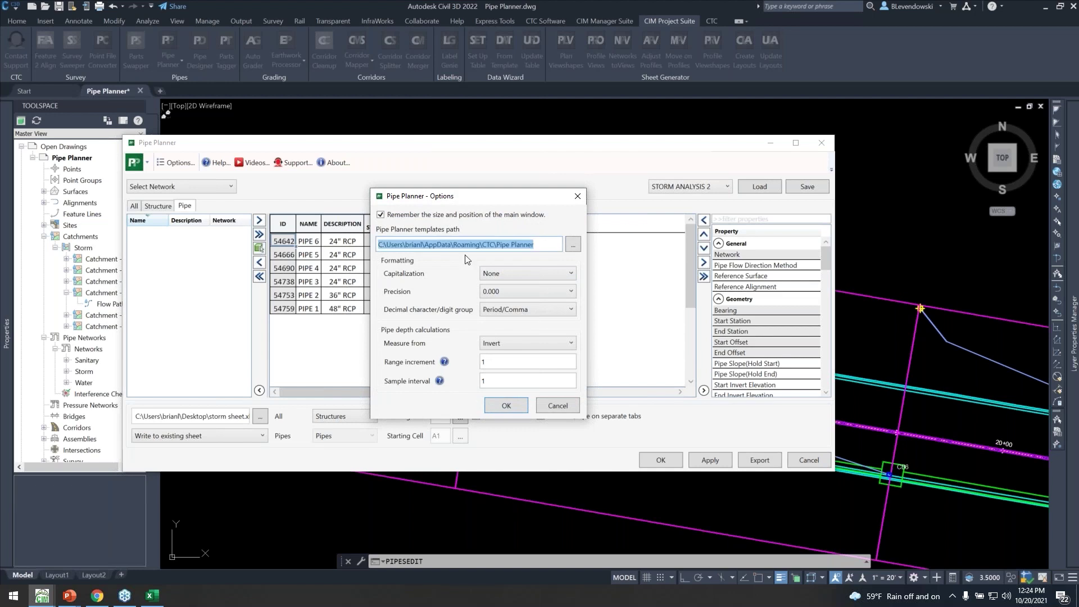
left_click(541, 246)
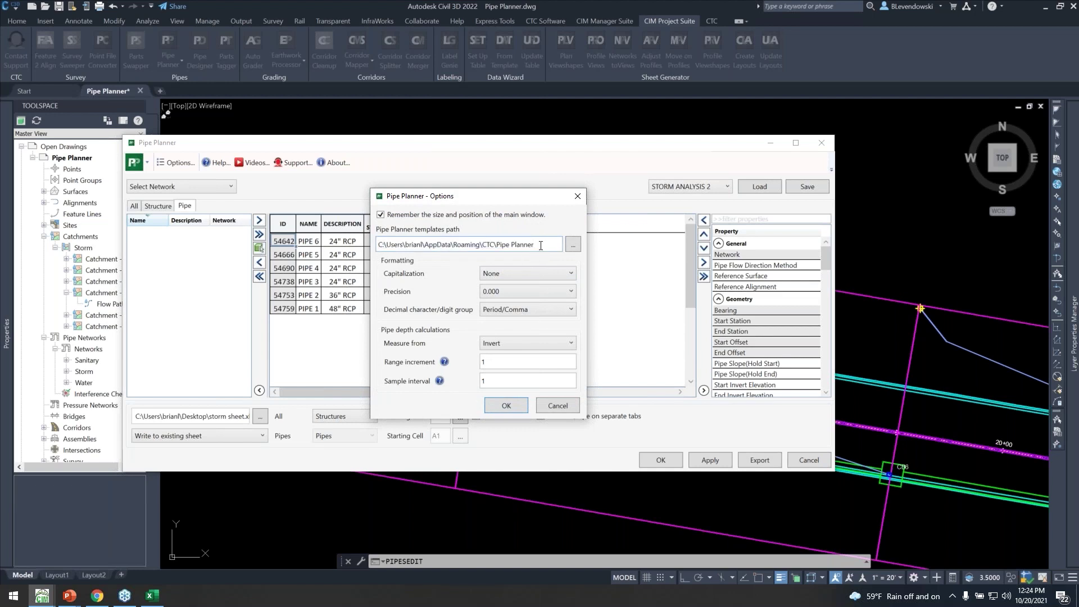
left_click_drag(551, 244, 377, 248)
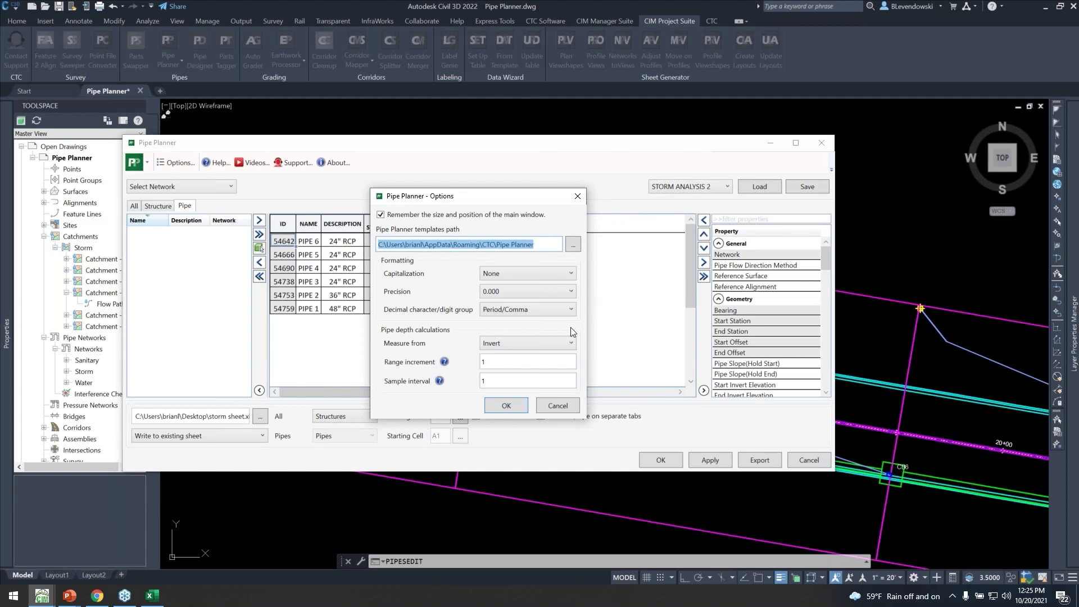
left_click(508, 403)
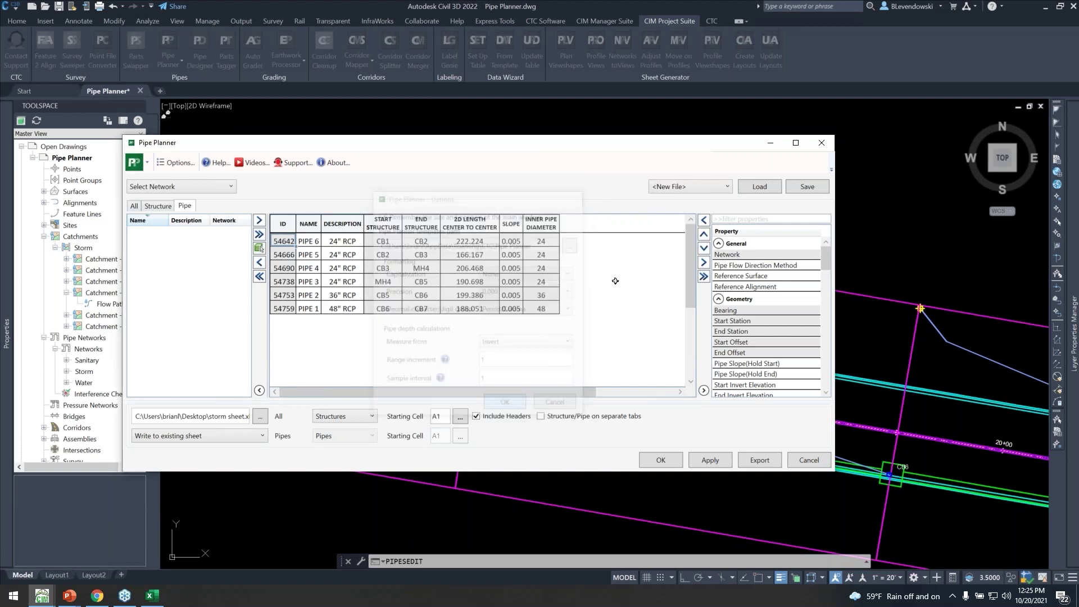
left_click(685, 191)
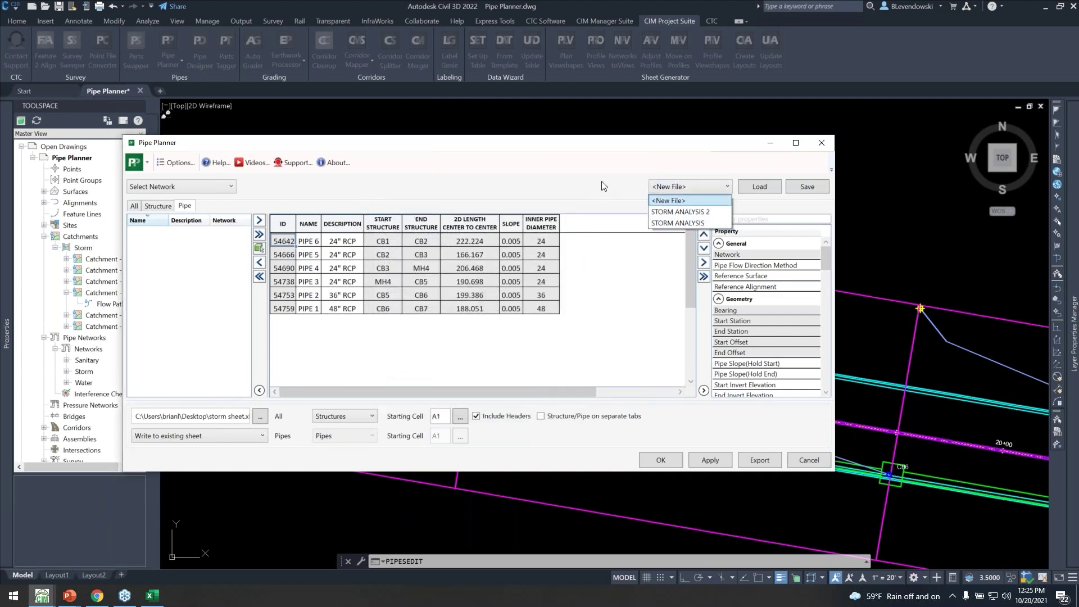
left_click(582, 173)
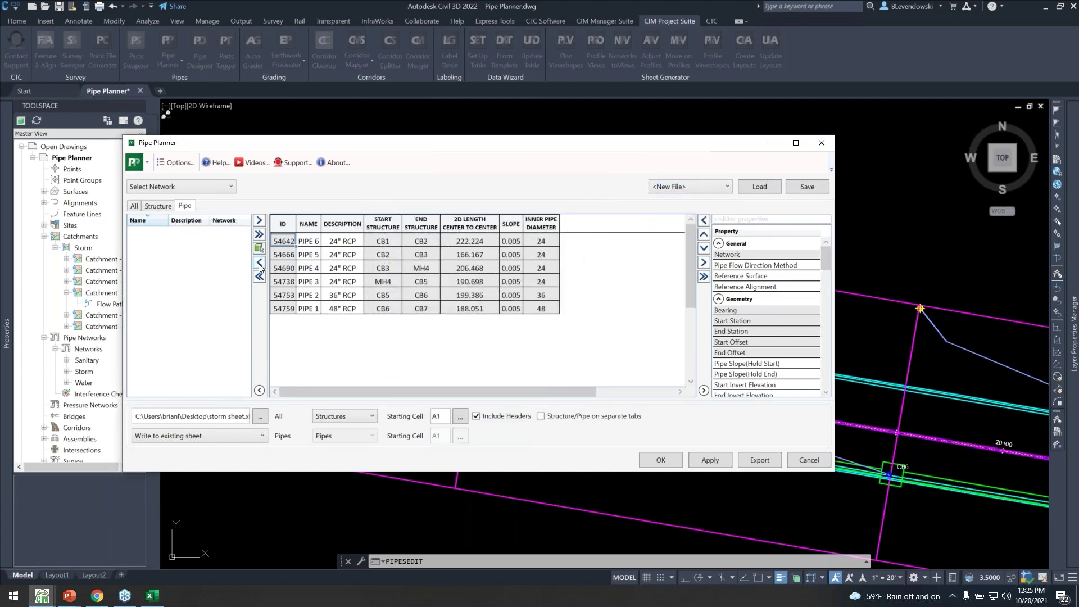
- Show pipes and structures together in Pipe Planner and remove all of them from the data table
left_click(135, 207)
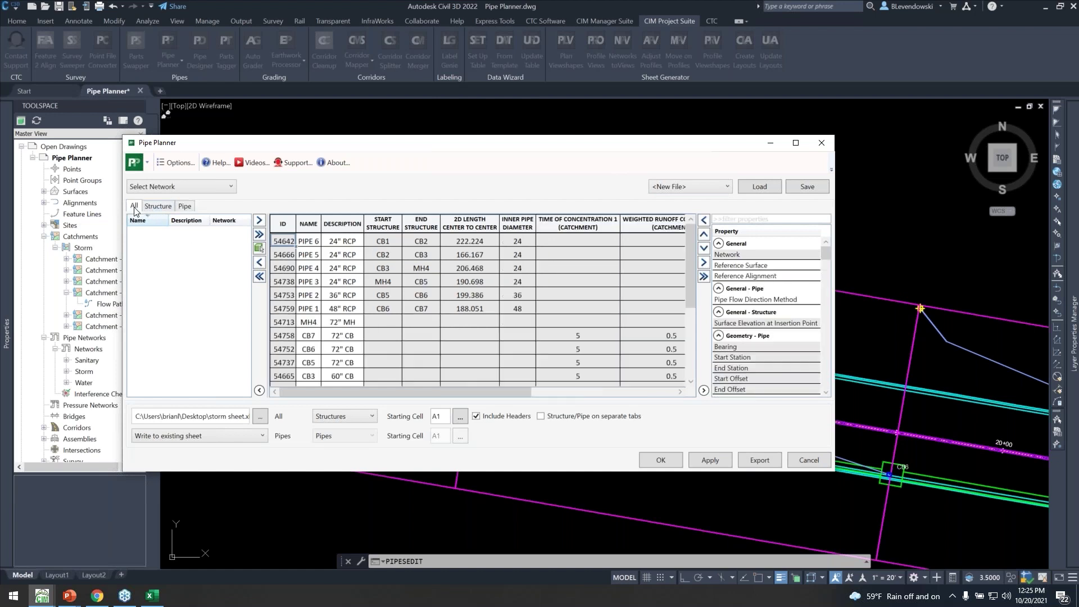
left_click(260, 276)
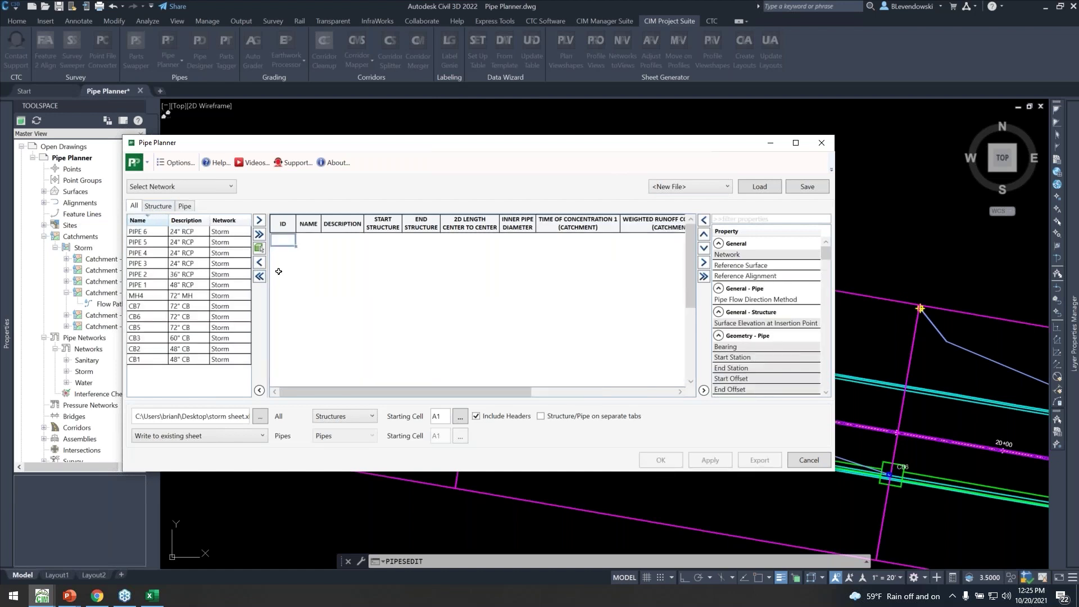
- Remove all properties from the data table, load the STORM ANALYSIS template, and check its pipe and structure tables
left_click(703, 276)
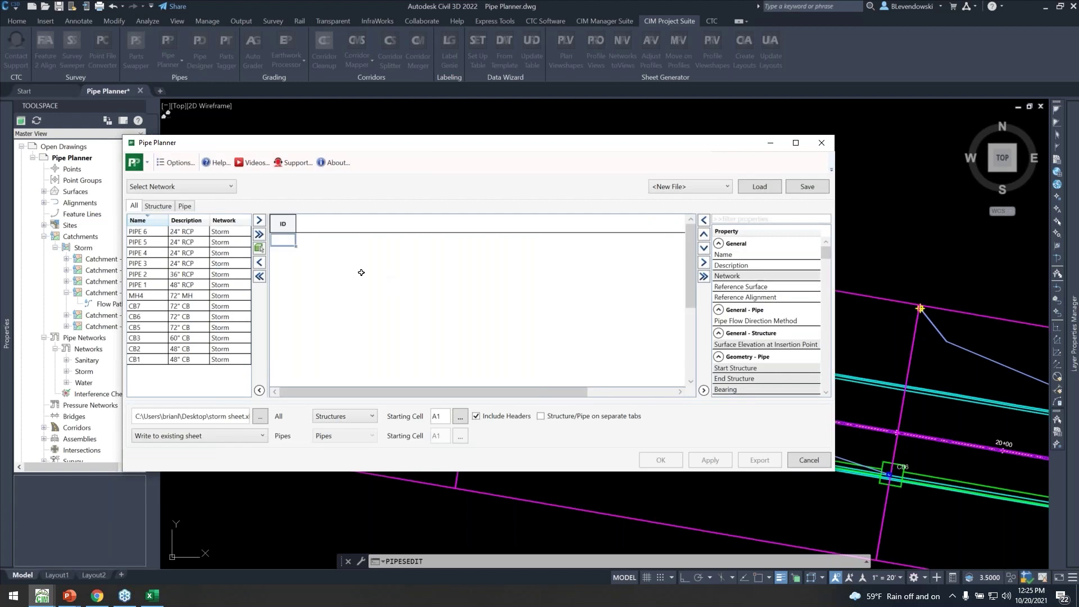
left_click_drag(462, 143, 502, 146)
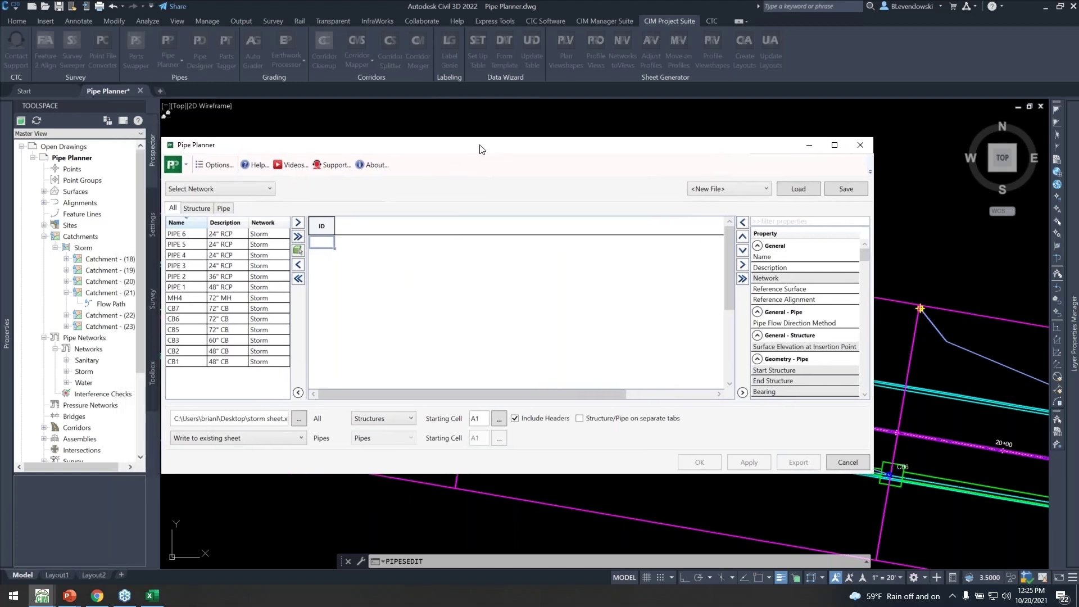
left_click(725, 189)
left_click(718, 224)
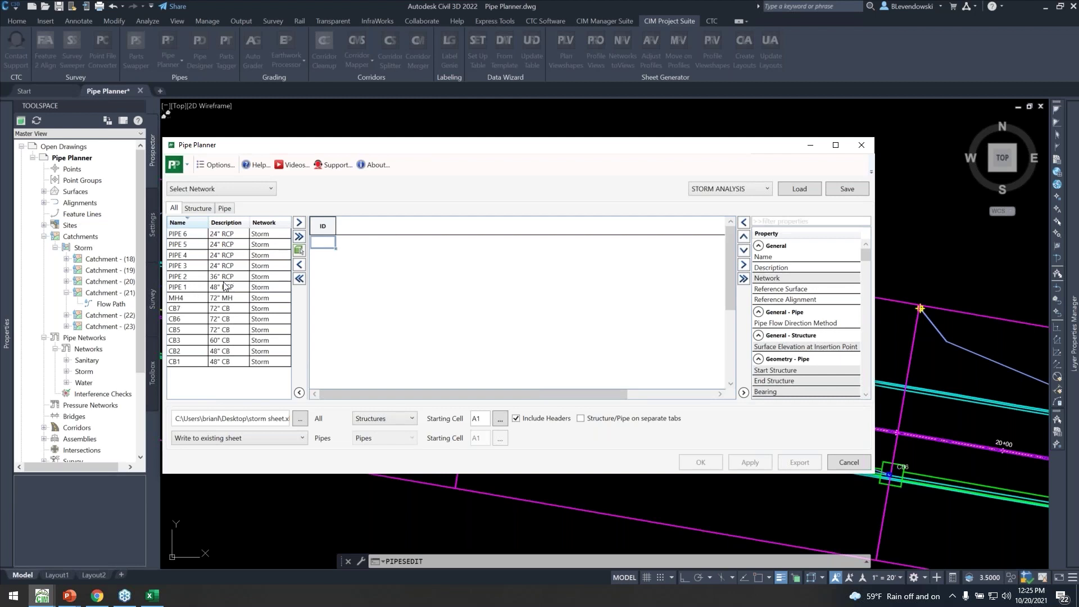
left_click(803, 187)
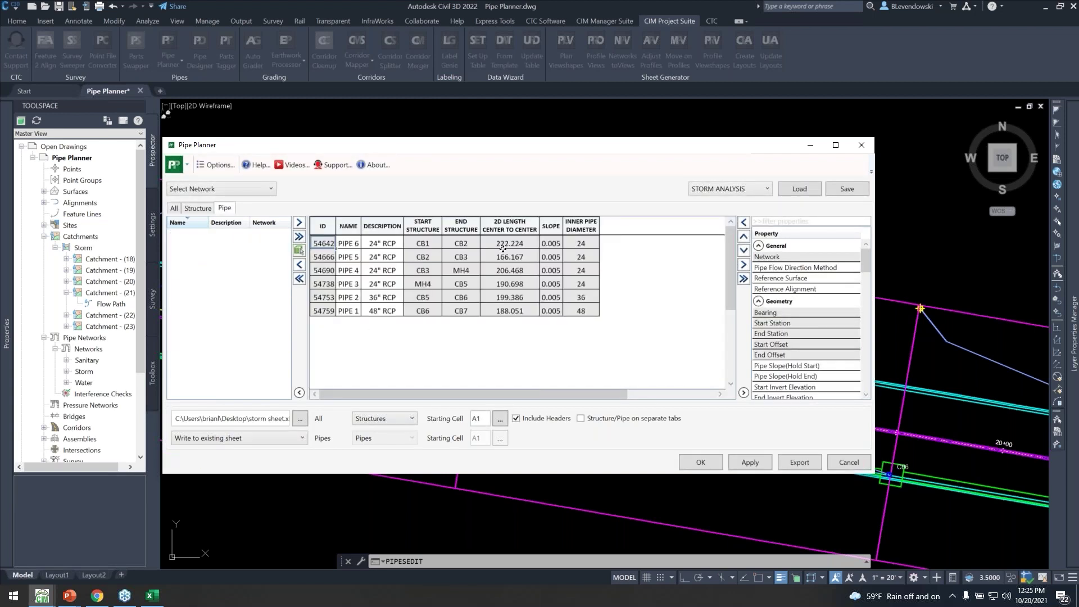
left_click(197, 209)
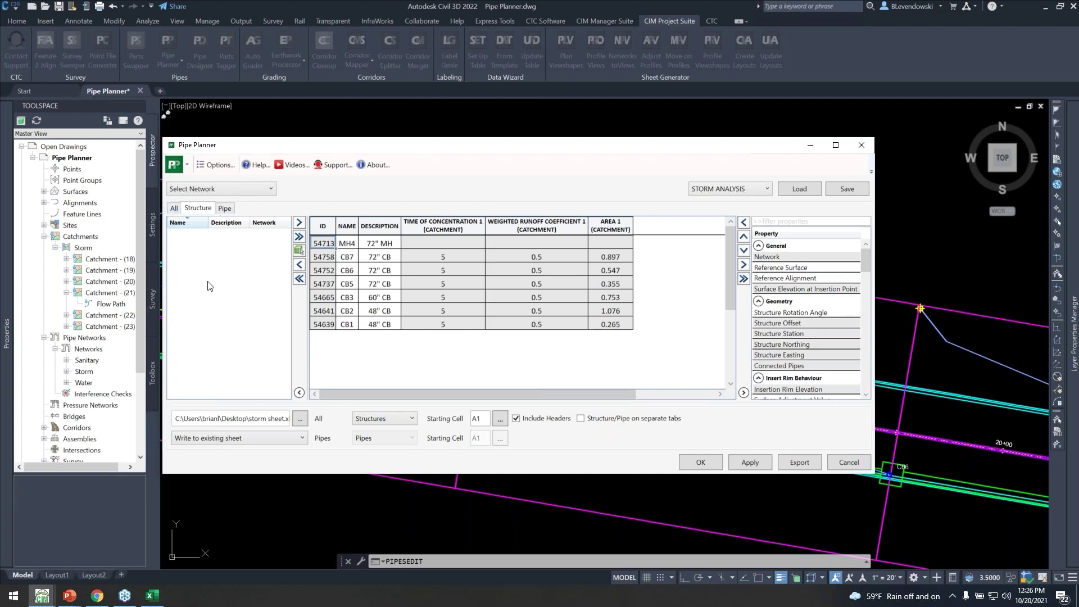
- Open the CIM Project Suite User Guide from Pipe Planner's help and read the workflows in its Pipe Planner section
left_click(232, 188)
left_click(307, 201)
left_click_drag(470, 150, 504, 148)
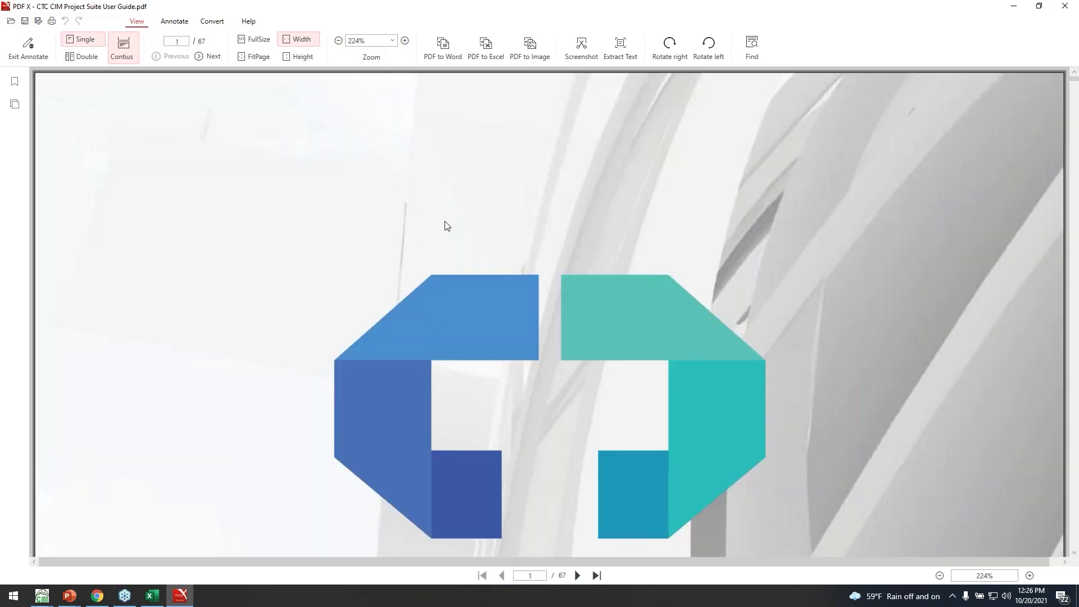
scroll(448, 226, "down", 5, "ctrl")
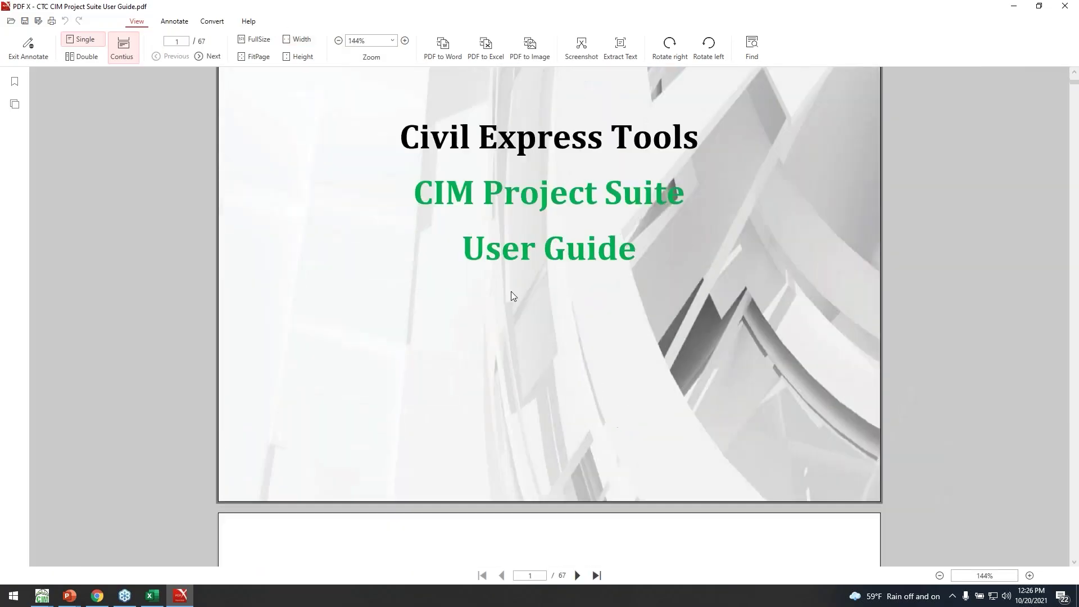
scroll(513, 304, "down", 10)
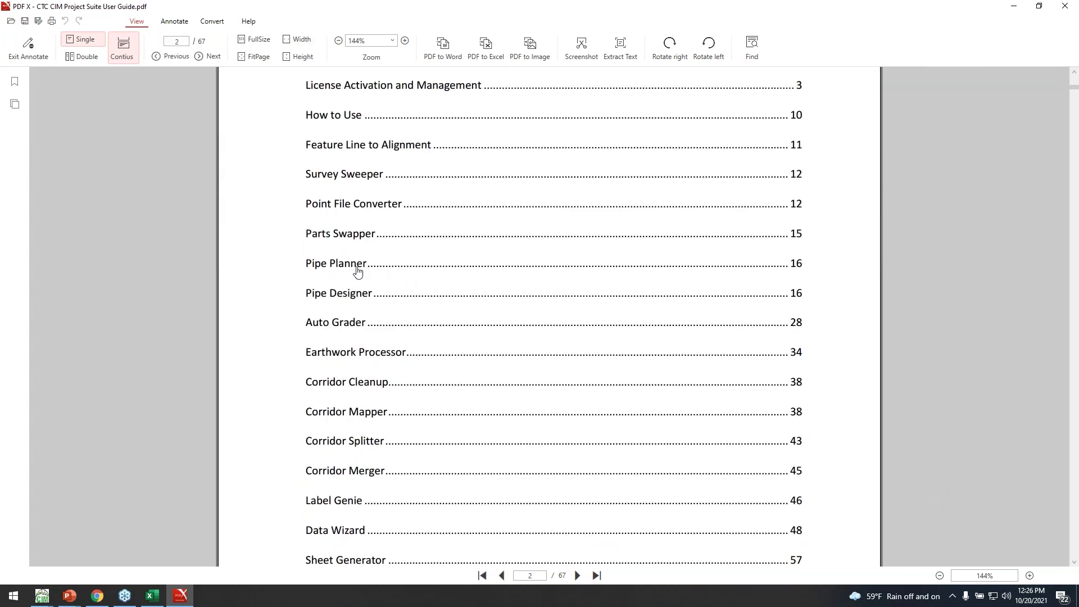
left_click(345, 269)
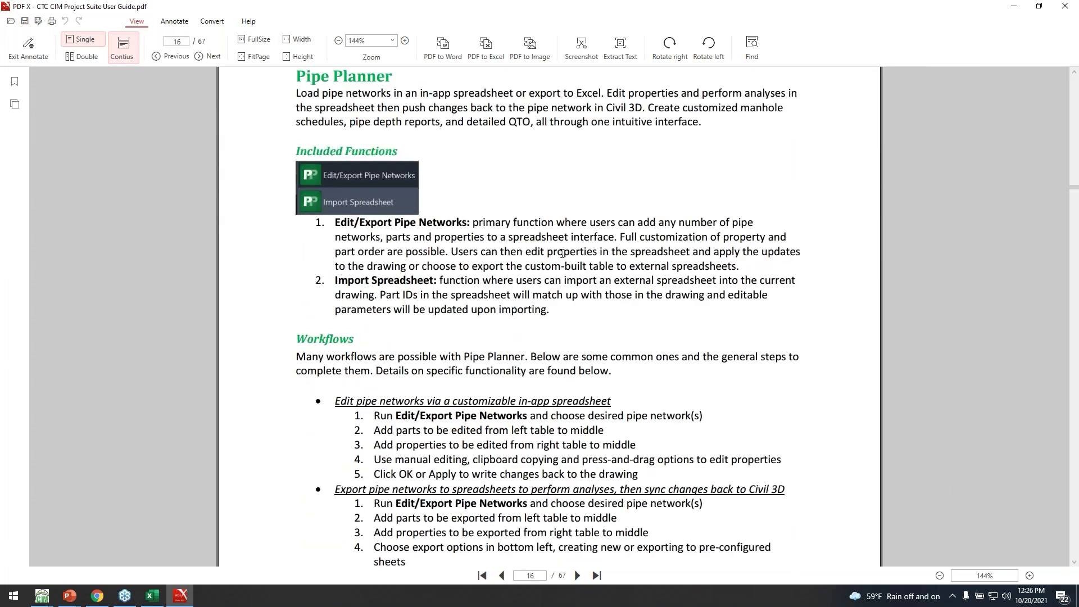
scroll(519, 305, "down", 9)
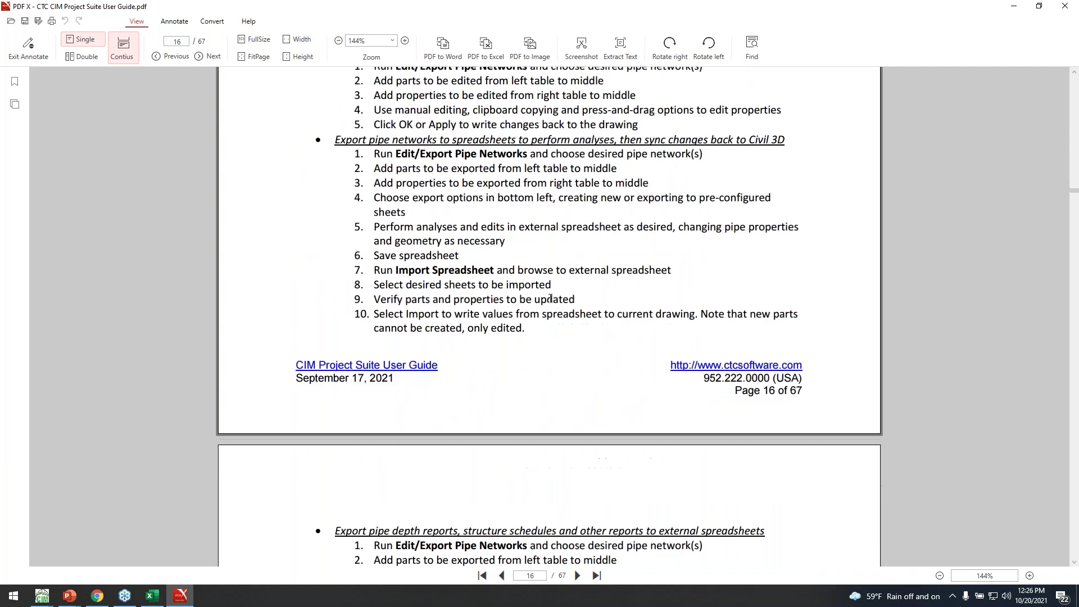
scroll(554, 298, "down", 9)
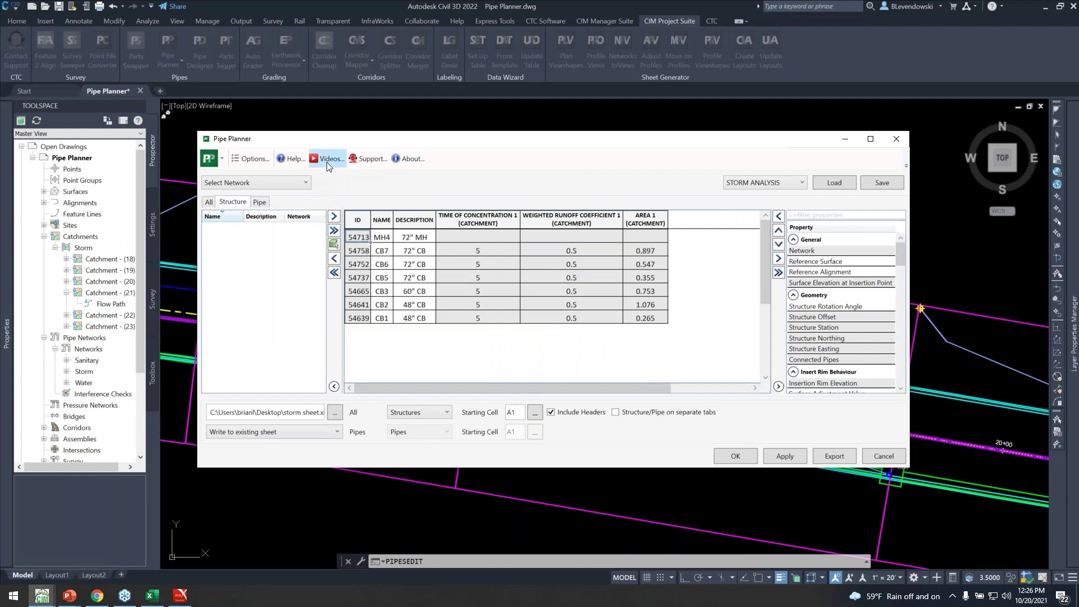
- Look over Pipe Planner's online video playlist and its support request form in the browser, and return to Pipe Planner
left_click(331, 160)
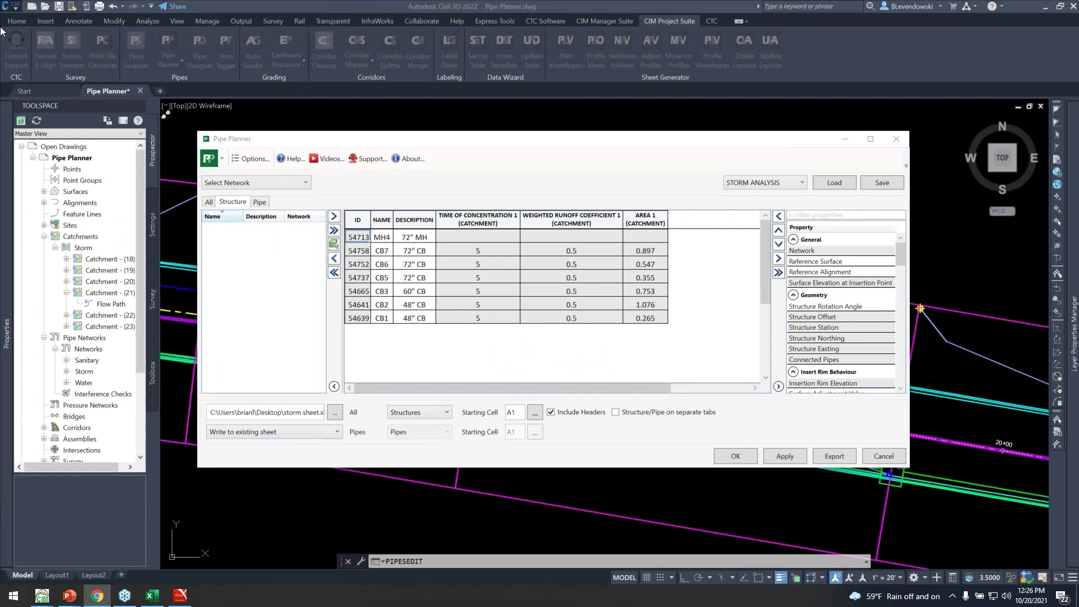
left_click_drag(1, 212, 623, 0)
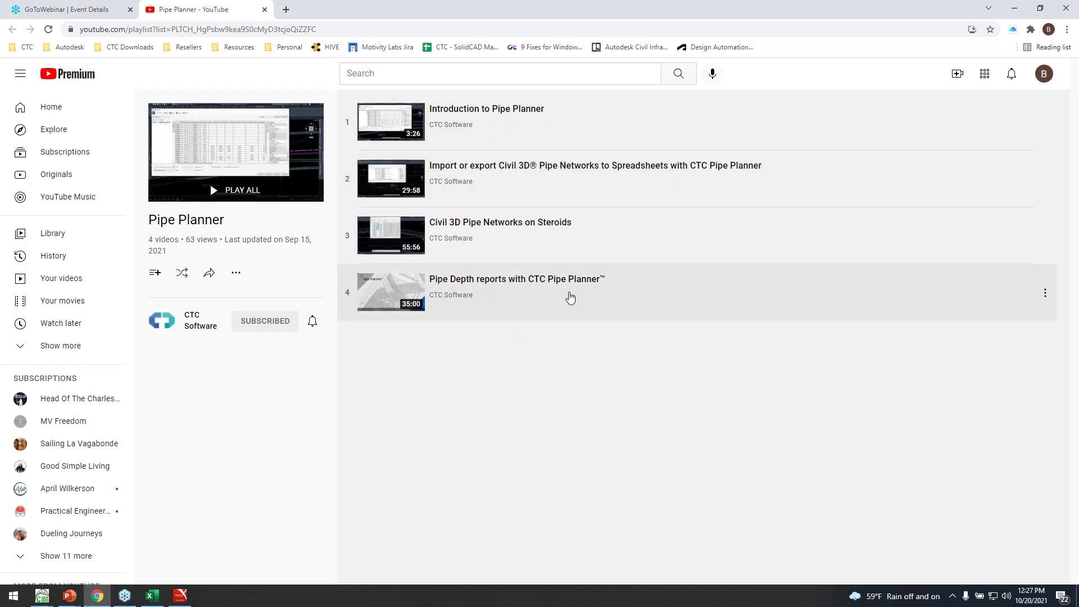
left_click(1014, 13)
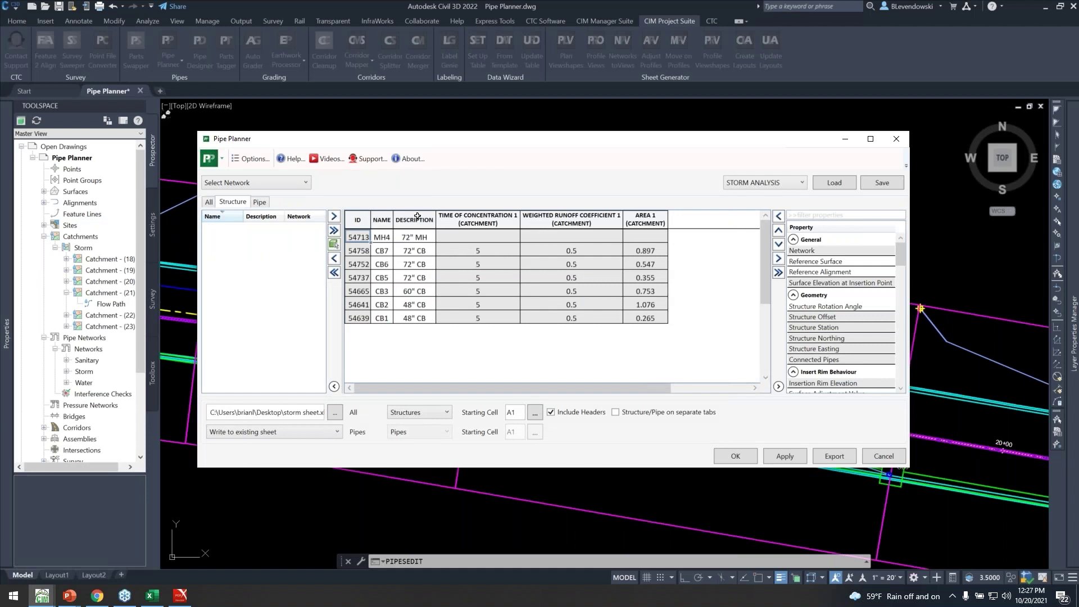
left_click(372, 158)
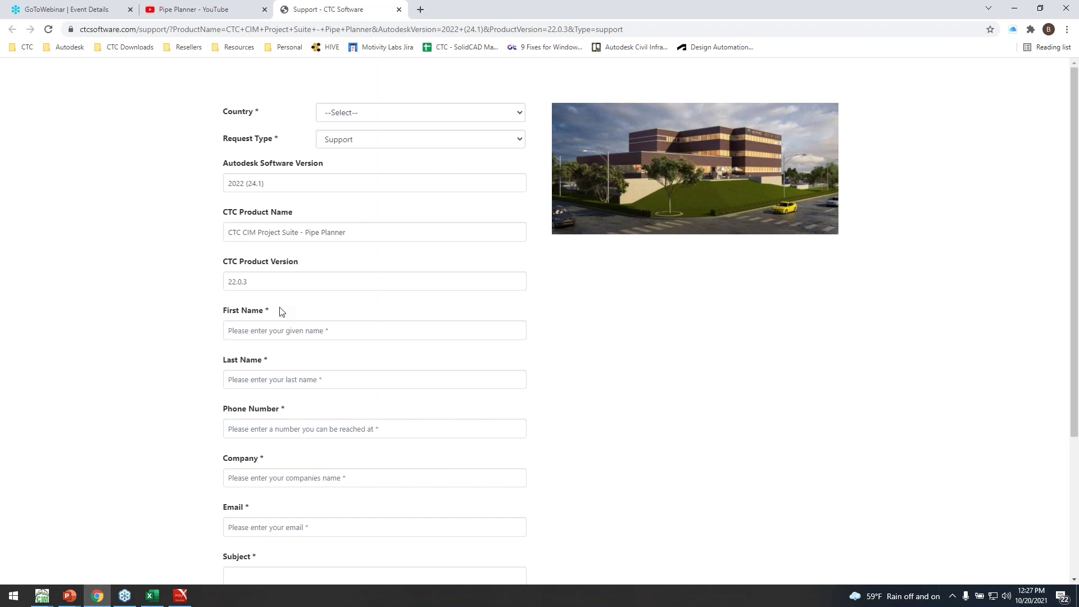
left_click(1068, 13)
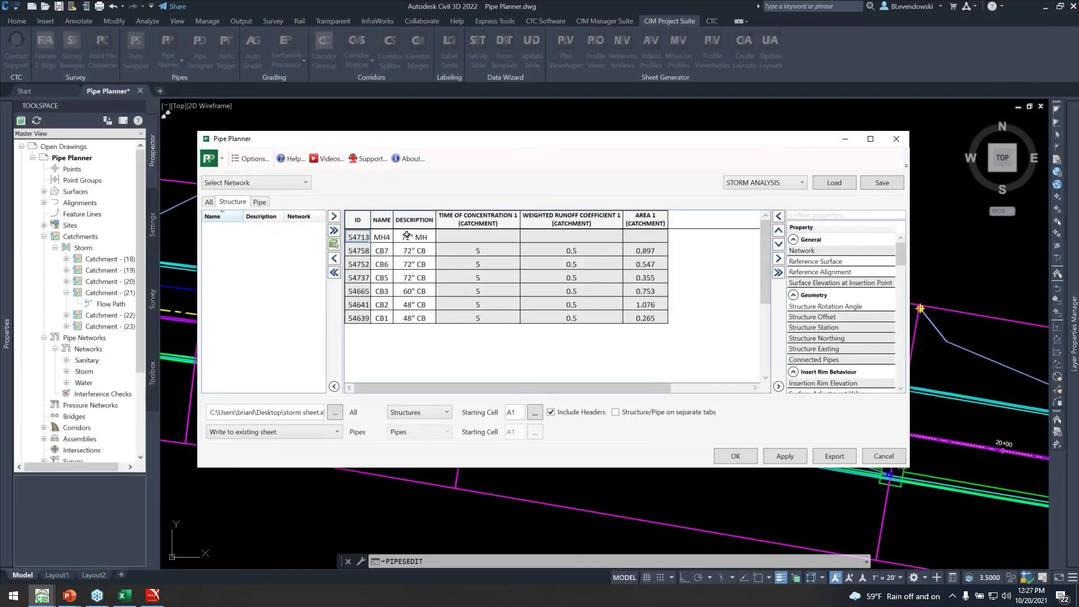
- Examine Pipe Planner's About information for the suite version, installer download, feature request and bug report options, and close it
left_click_drag(541, 140, 482, 116)
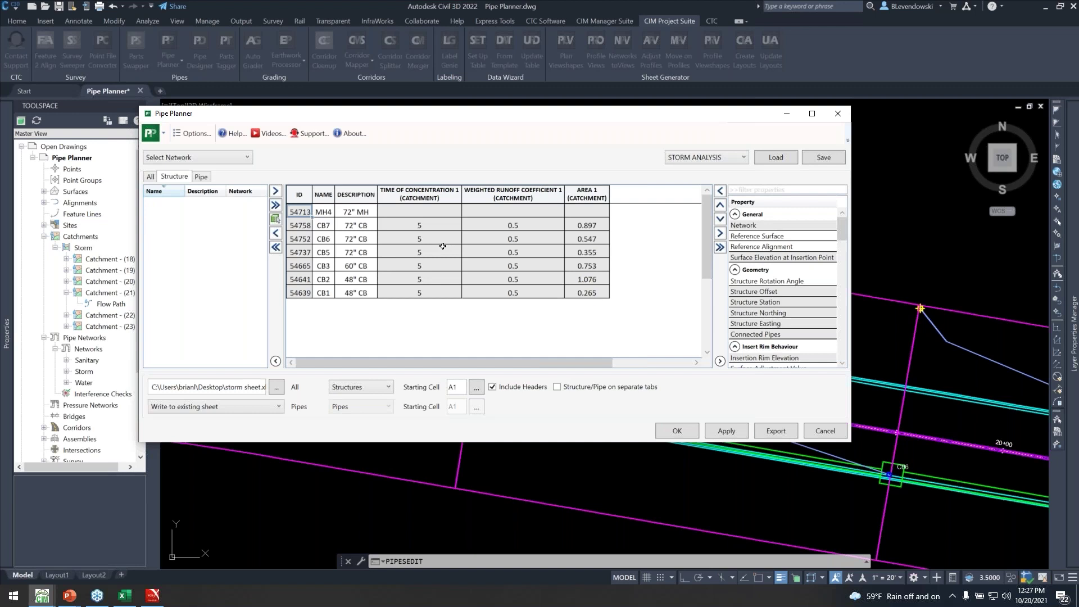
left_click(360, 138)
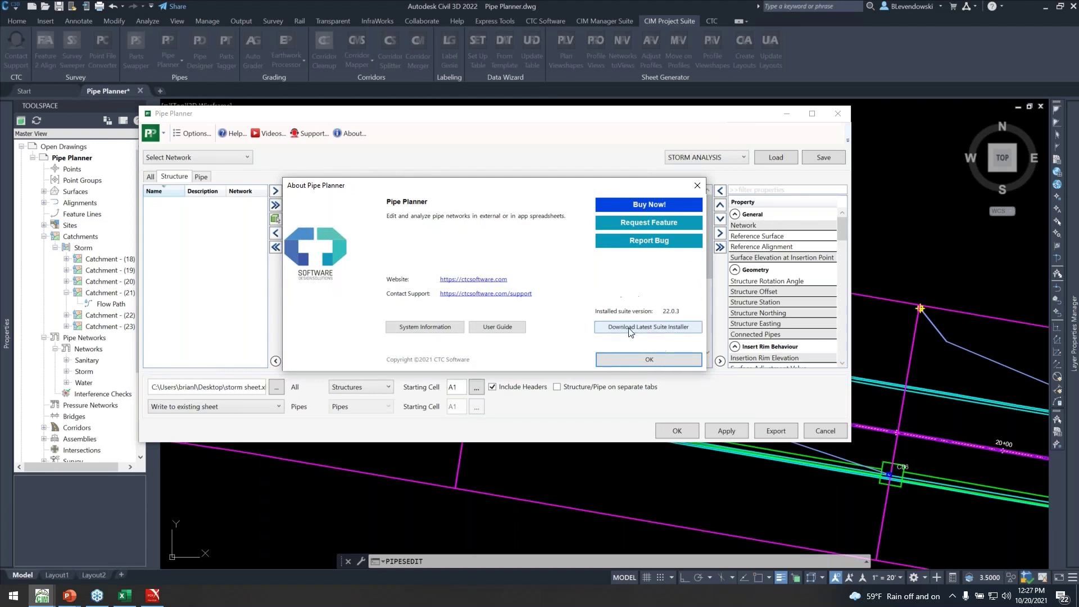
left_click_drag(512, 186, 481, 166)
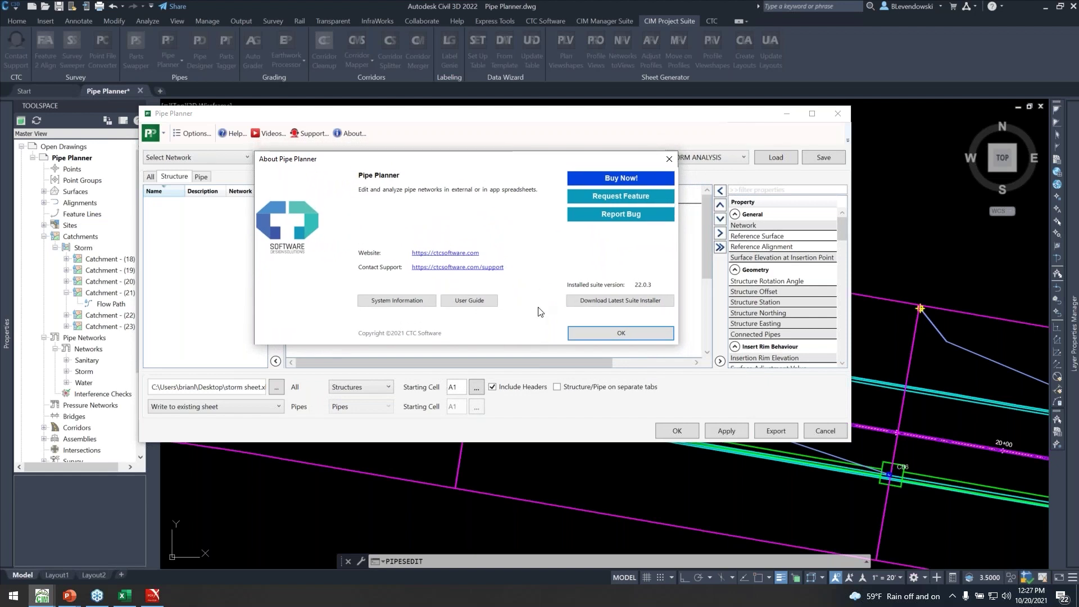
left_click(591, 335)
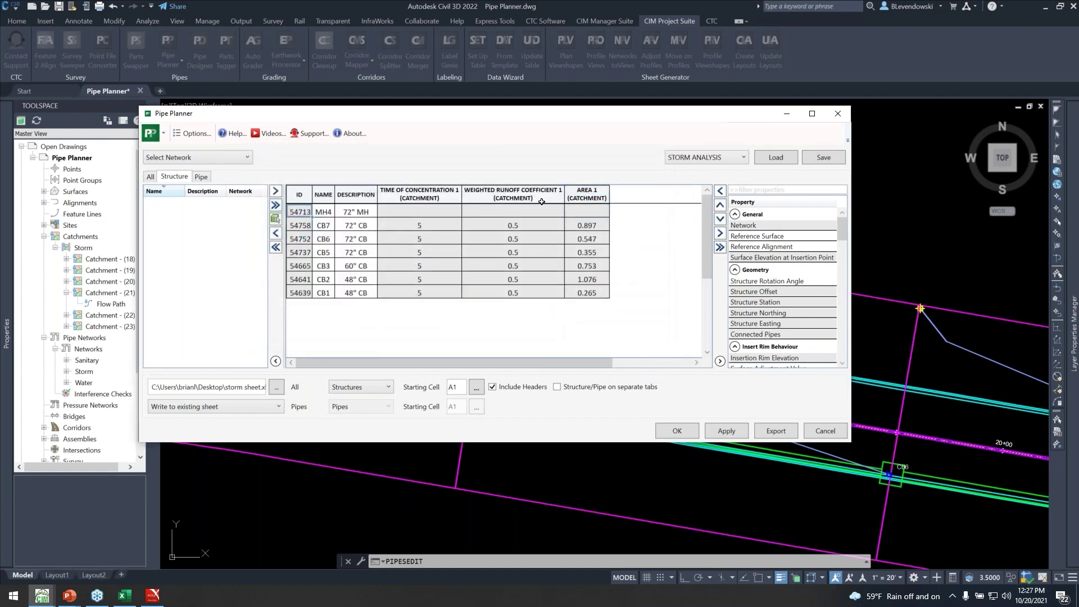
mouse_move(518, 108)
left_mouse_down()
mouse_move(589, 69)
mouse_move(530, 72)
mouse_move(539, 80)
mouse_move(517, 125)
left_mouse_up()
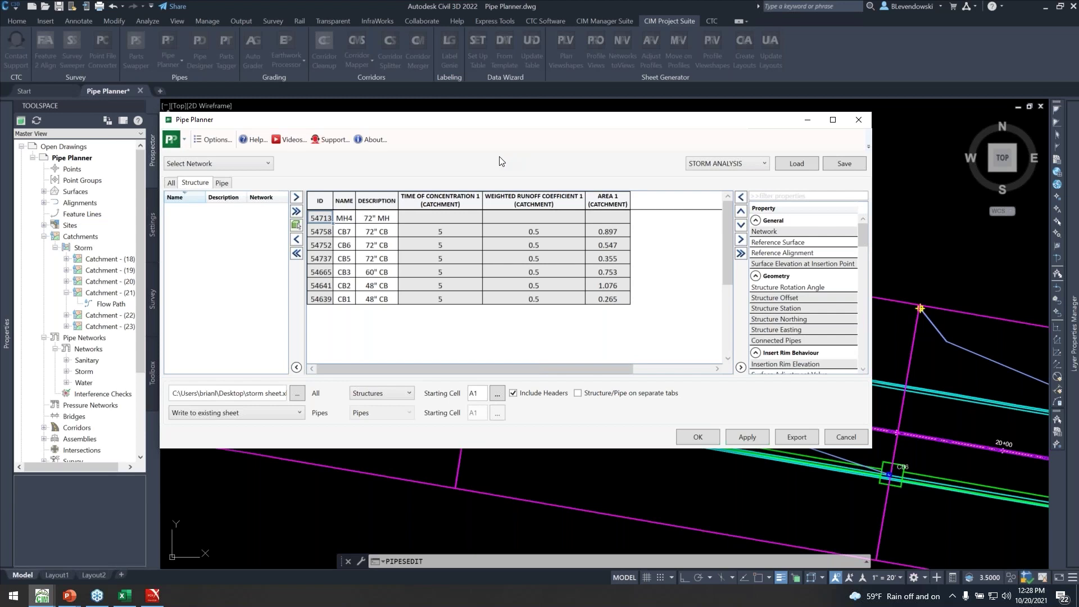
key("alt+Tab")
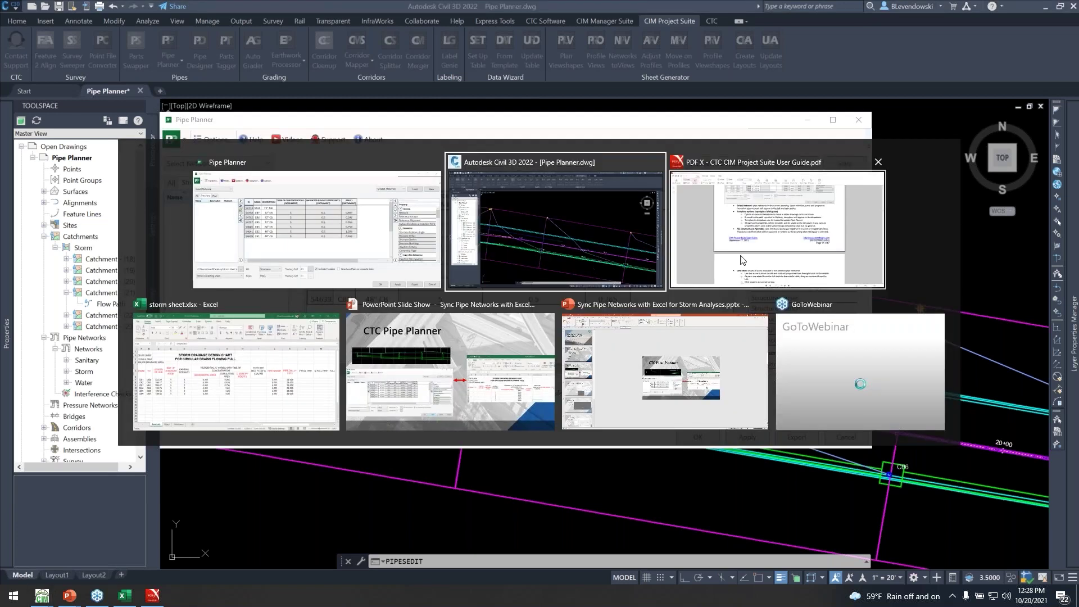
left_click(465, 367)
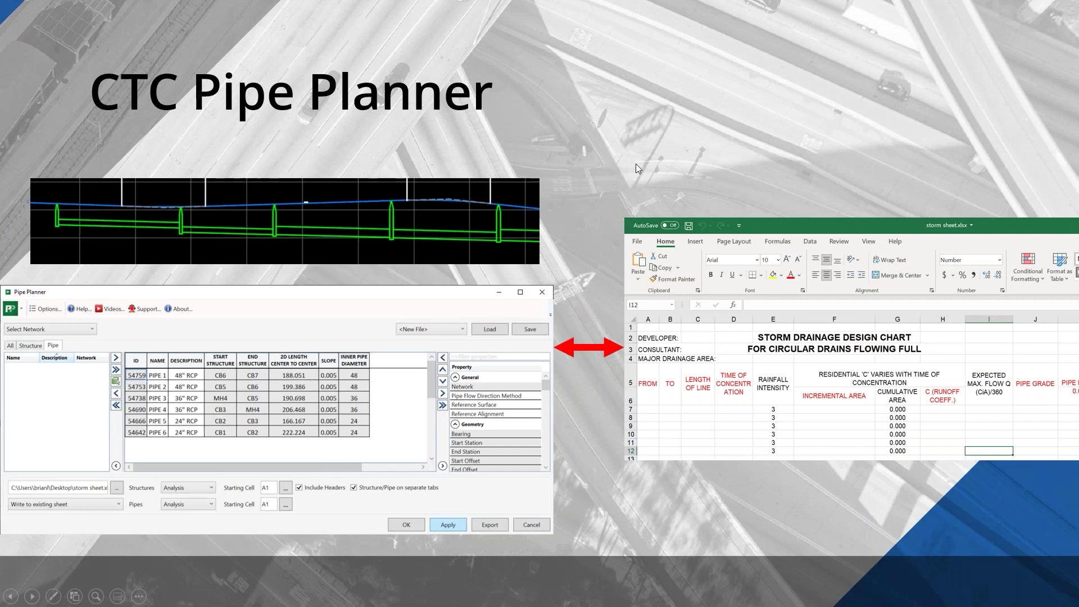
key("Right")
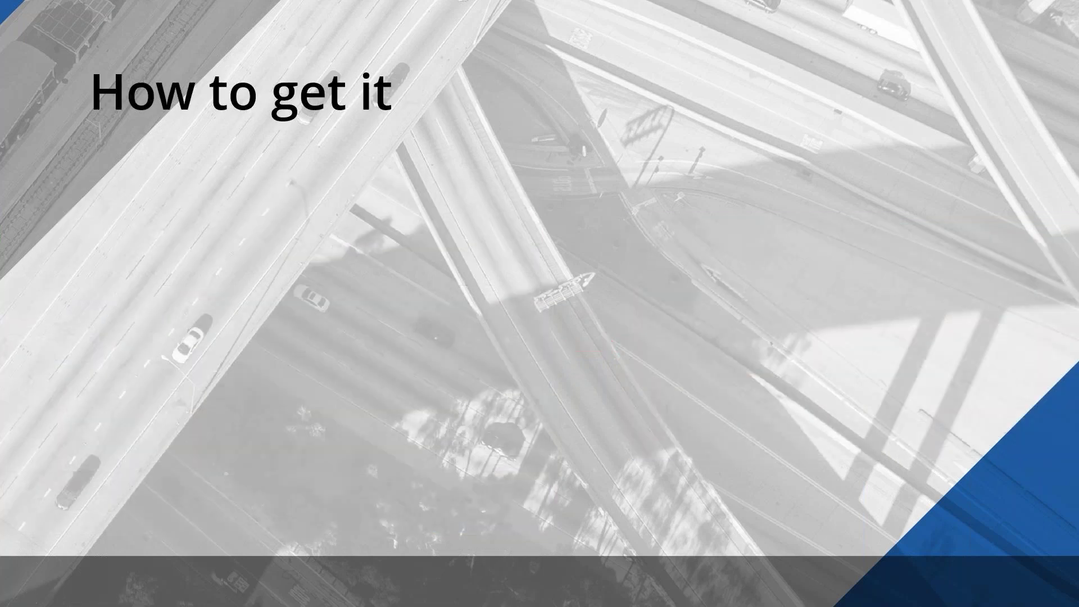
key("Right")
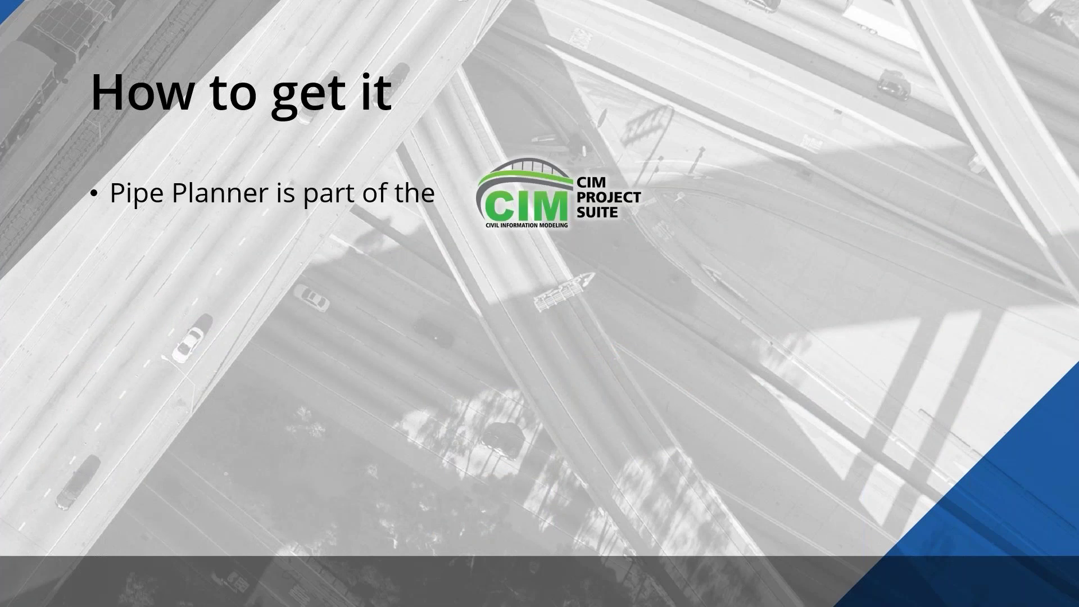
- Switch back to Civil 3D and close Pipe Planner without exporting or applying anything
key("alt+Tab")
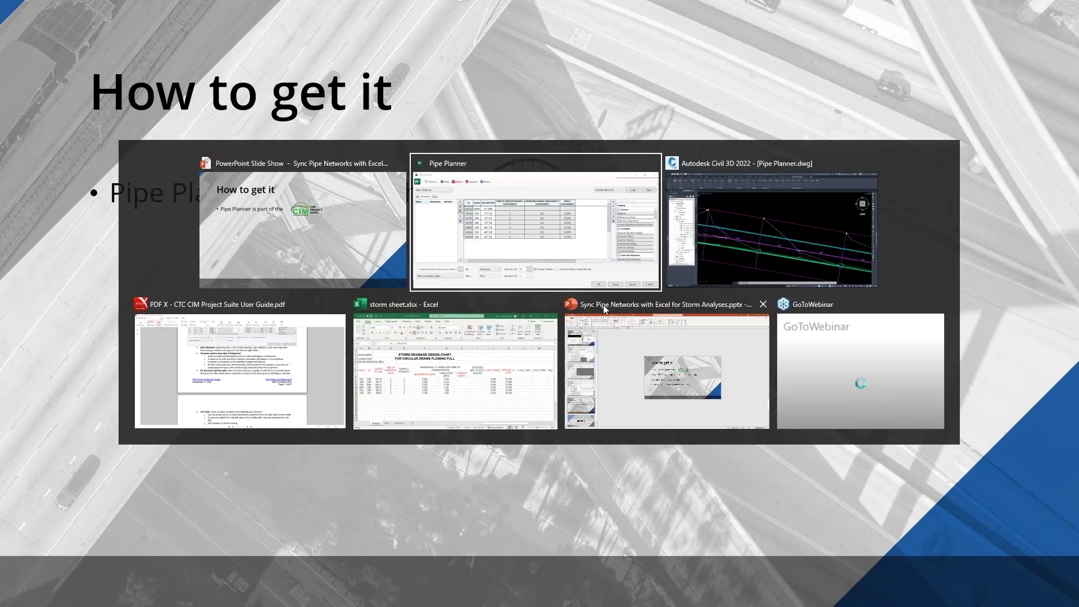
left_click(731, 229)
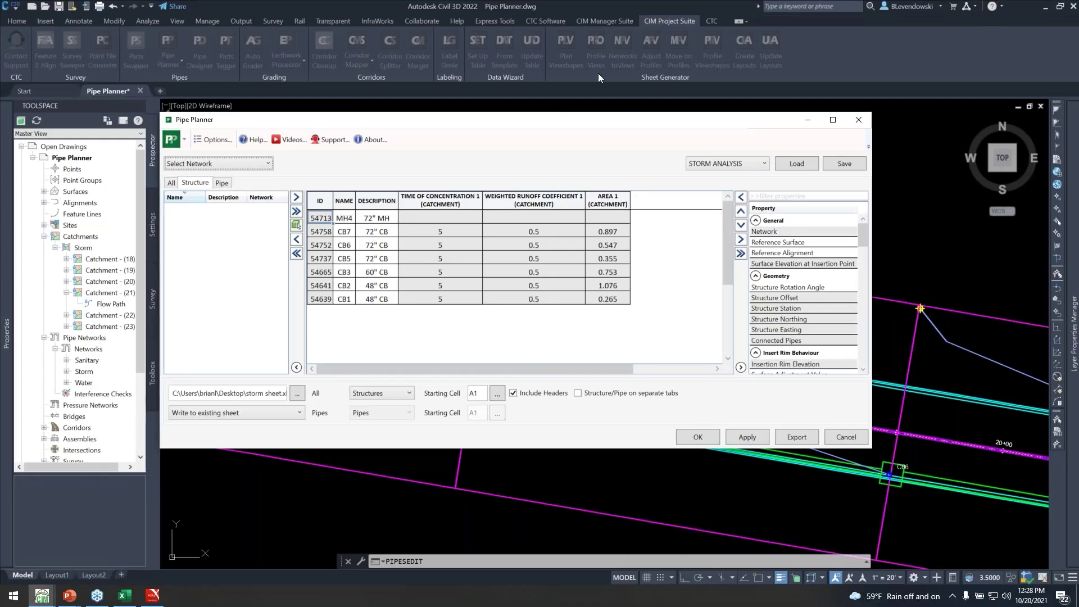
left_click(859, 121)
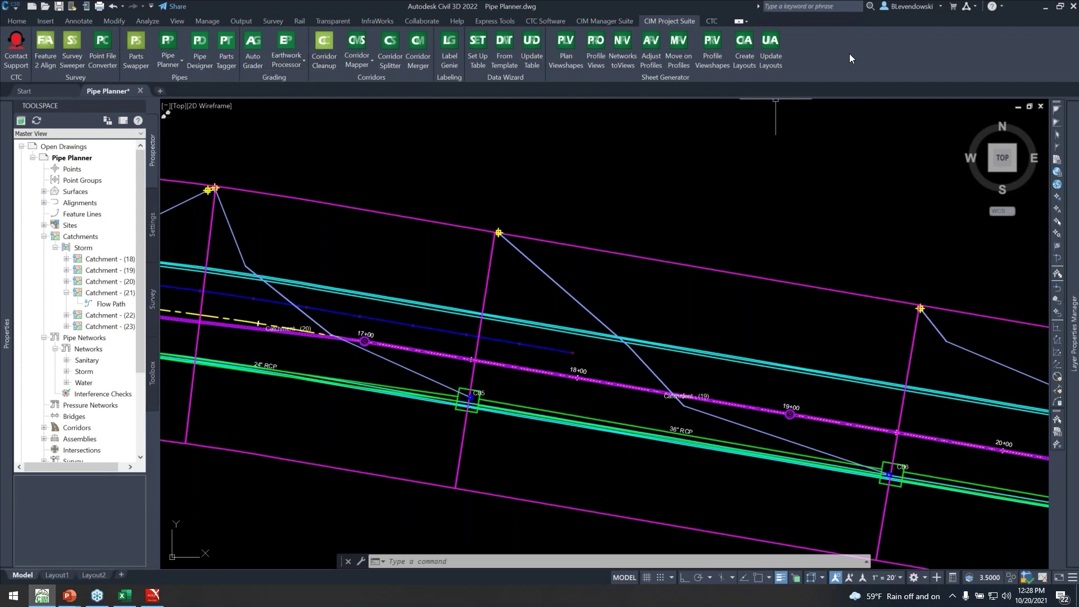
key("alt+Tab")
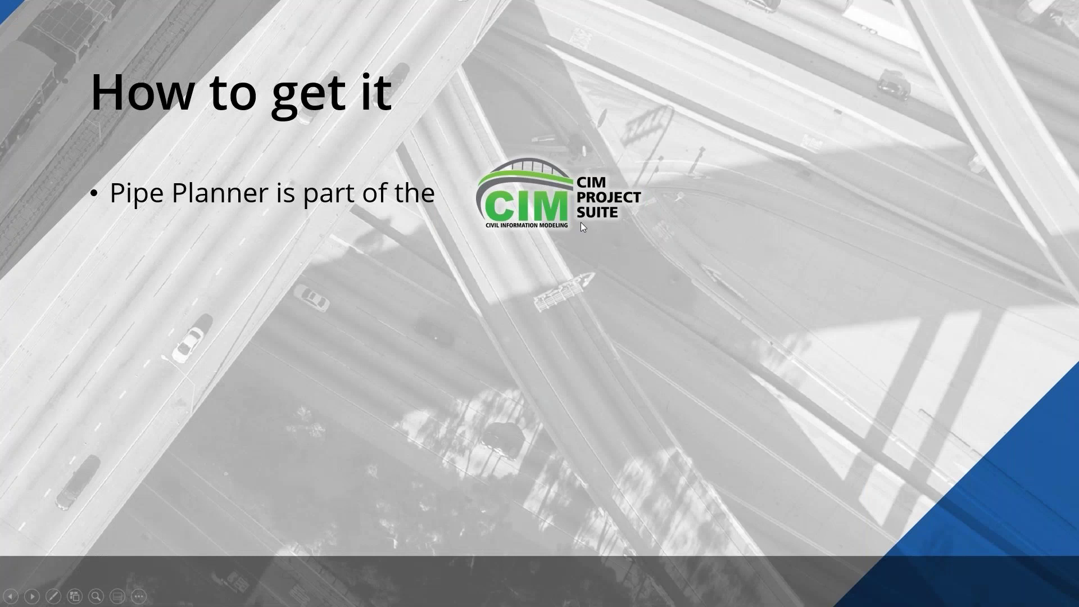
left_click(581, 221)
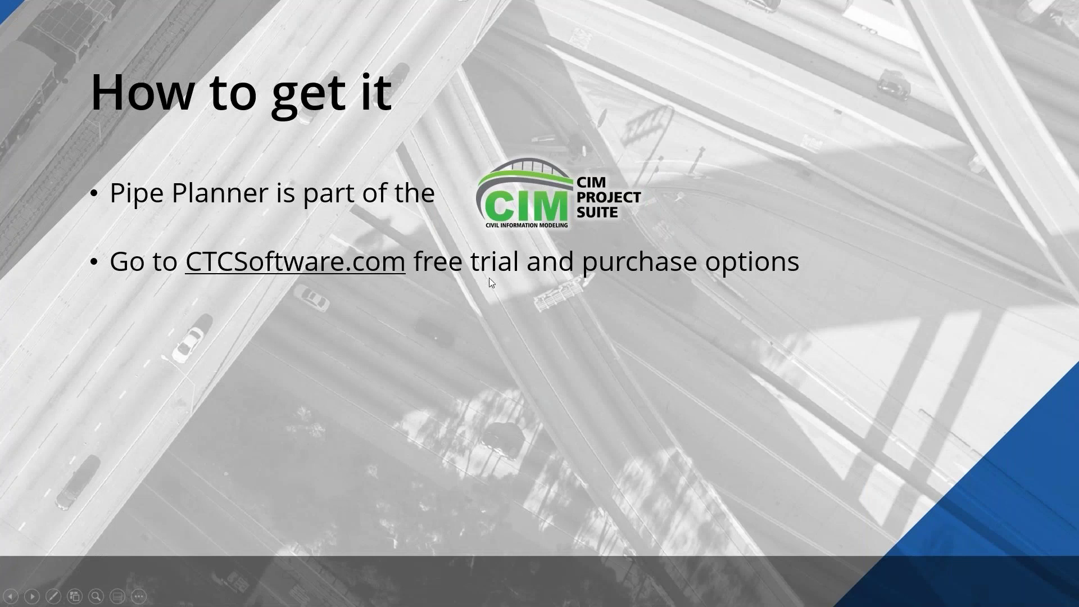
left_click(642, 295)
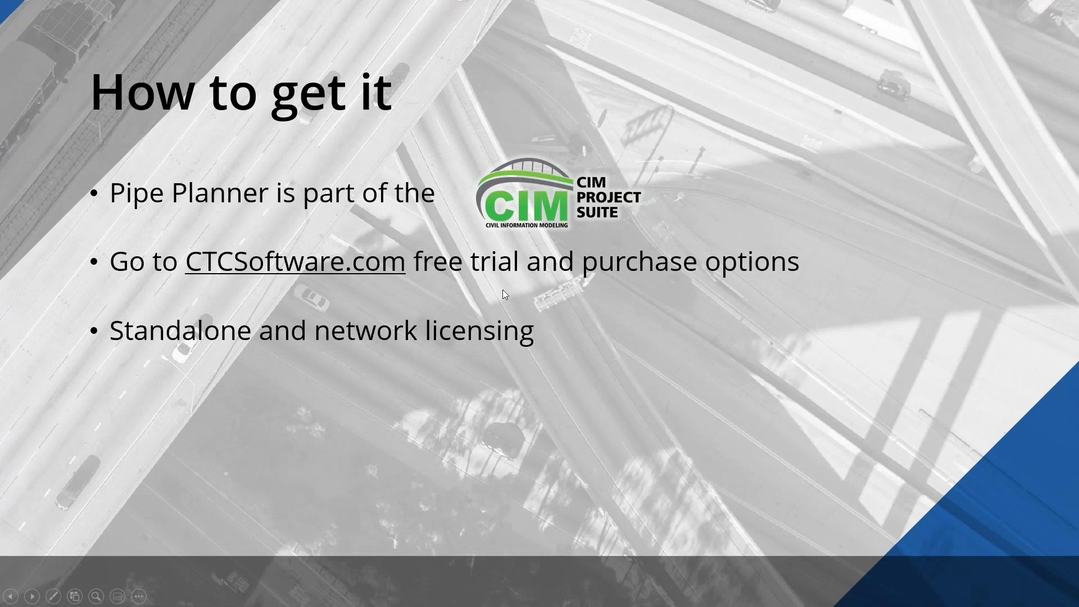
left_click(525, 325)
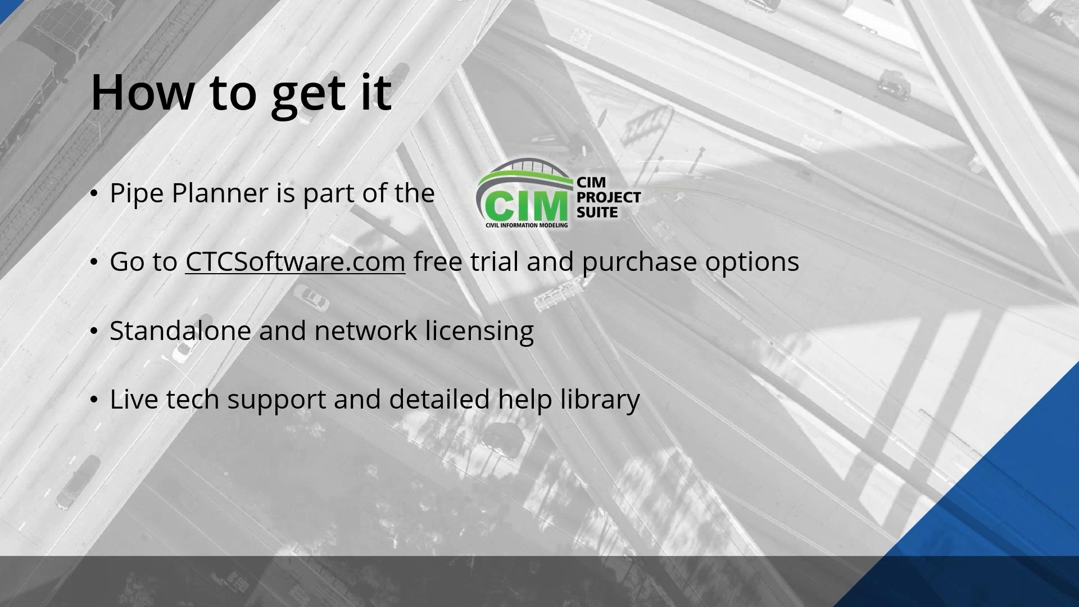
key("alt+Tab")
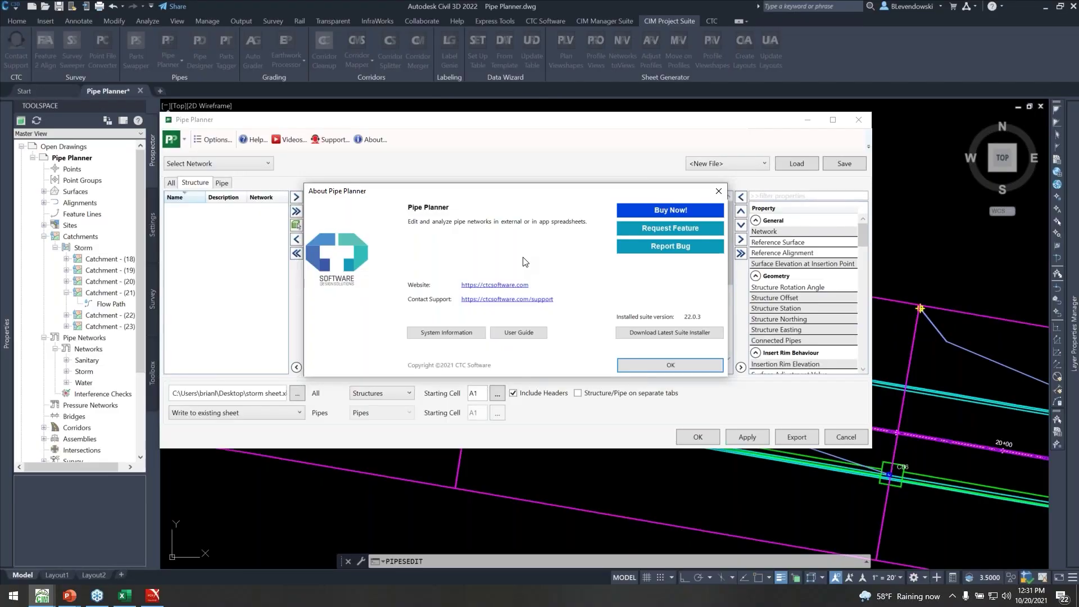